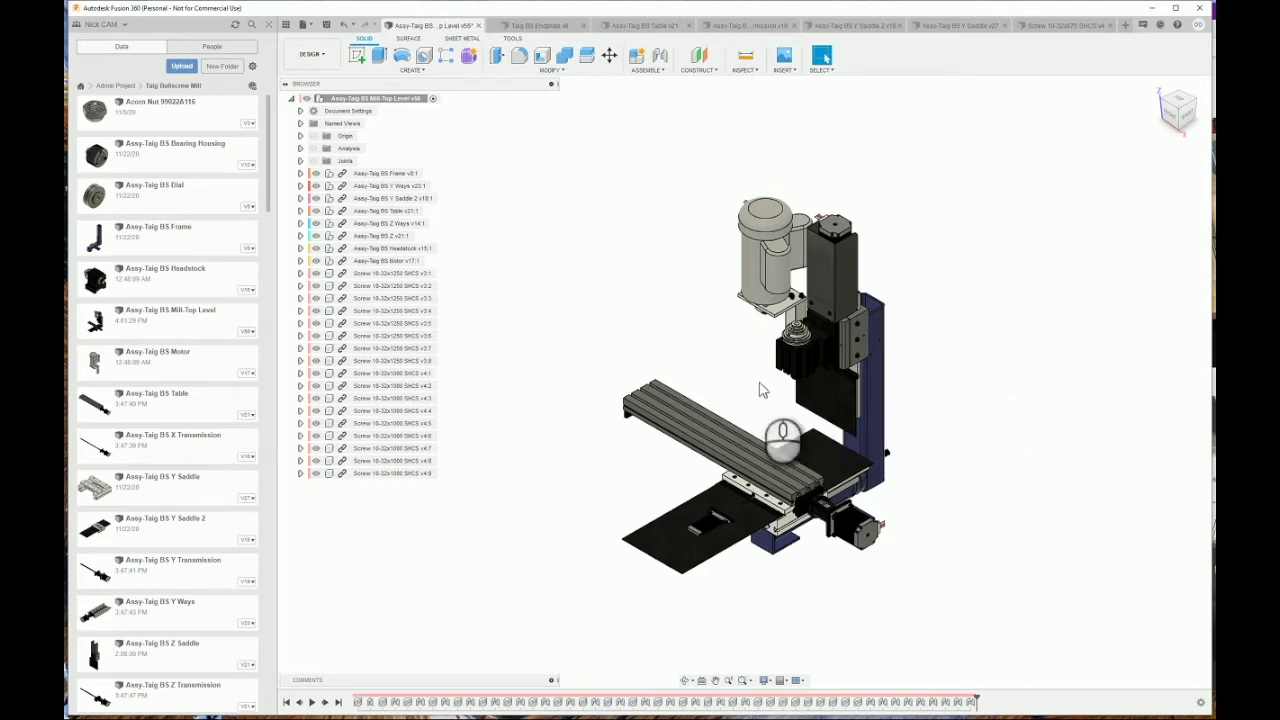
Examine the complete mill assembly, from the headstock and column down to the table and its motor
{"action": "scroll", "coordinate": [760, 388], "scroll_direction": "up", "scroll_amount": 2}
{"action": "mouse_move", "coordinate": [763, 386]}
{"action": "middle_mouse_down", "text": "shift"}
{"action": "mouse_move", "coordinate": [757, 351]}
{"action": "mouse_move", "coordinate": [756, 369]}
{"action": "middle_mouse_up", "text": "shift"}
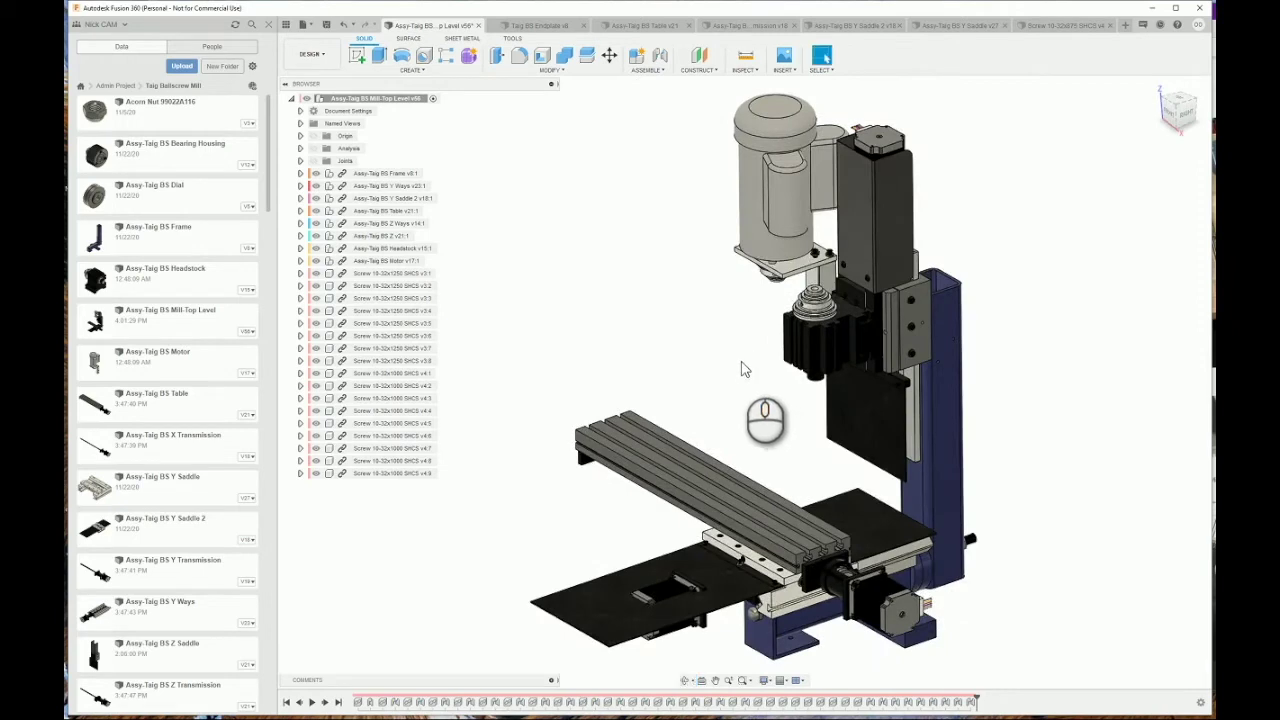
{"action": "scroll", "coordinate": [784, 393], "scroll_direction": "up", "scroll_amount": 2}
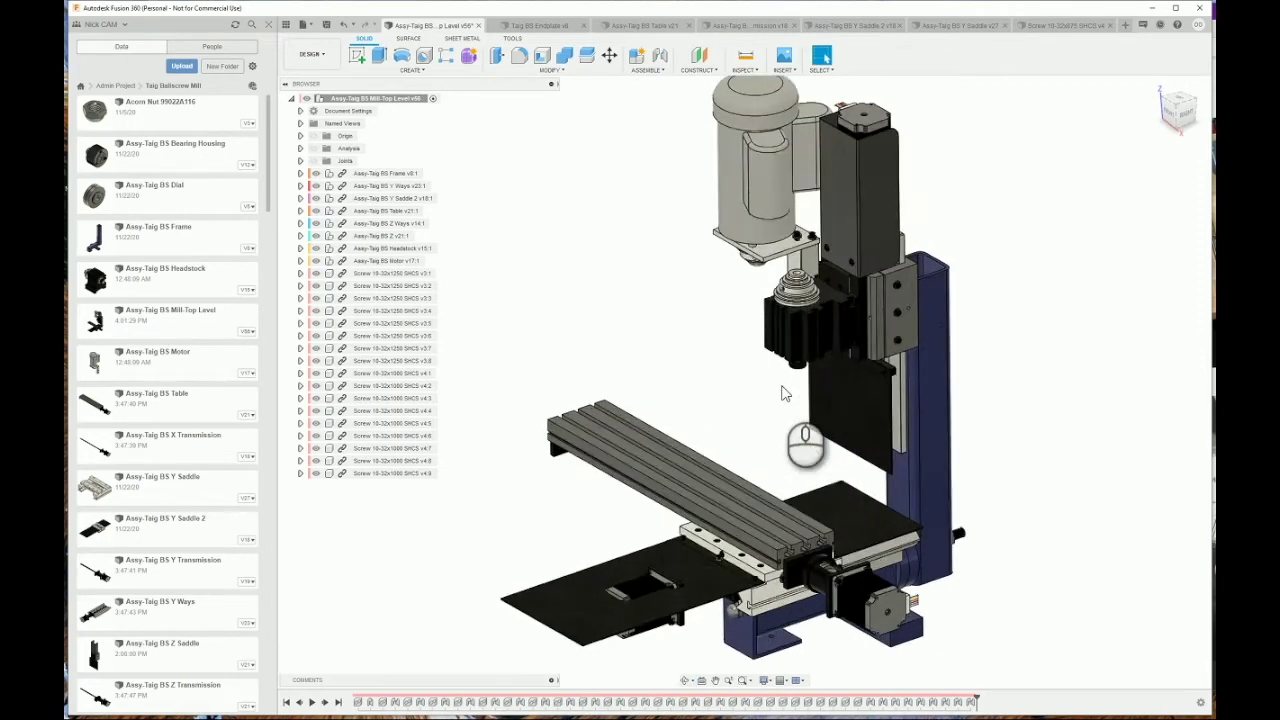
{"action": "scroll", "coordinate": [784, 393], "scroll_direction": "down", "scroll_amount": 1}
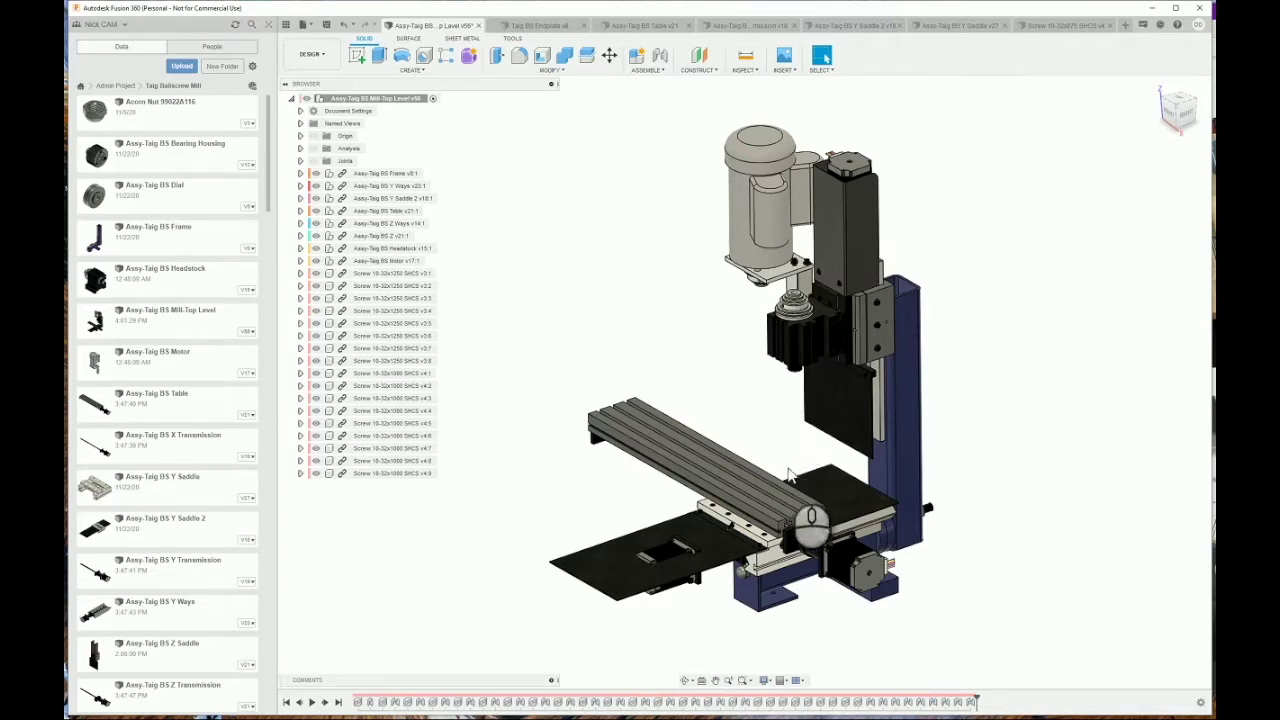
{"action": "scroll", "coordinate": [801, 434], "scroll_direction": "down", "scroll_amount": 2}
{"action": "middle_click_drag", "start_coordinate": [780, 410], "coordinate": [808, 365], "text": "shift"}
{"action": "scroll", "coordinate": [794, 408], "scroll_direction": "up", "scroll_amount": 3}
{"action": "scroll", "coordinate": [808, 365], "scroll_direction": "up", "scroll_amount": 3}
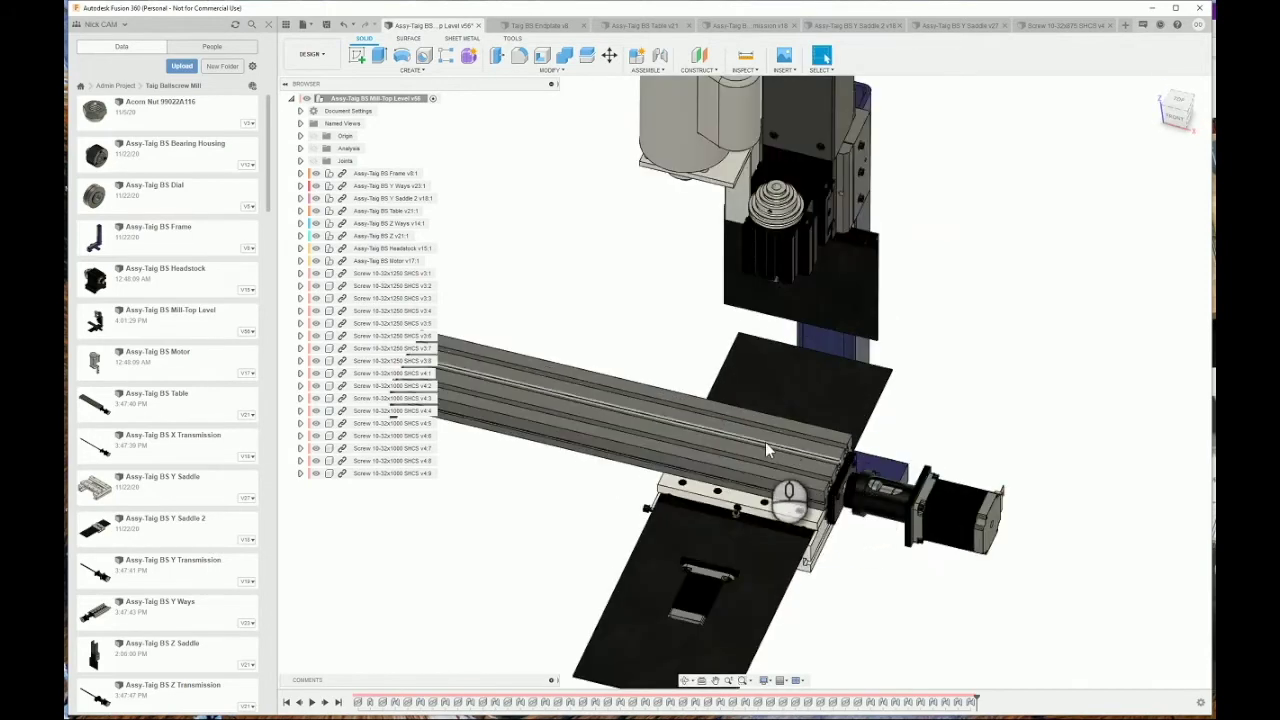
Move the table and saddle along the Y ways toward the column and back to demonstrate the travel
{"action": "left_click", "coordinate": [718, 432]}
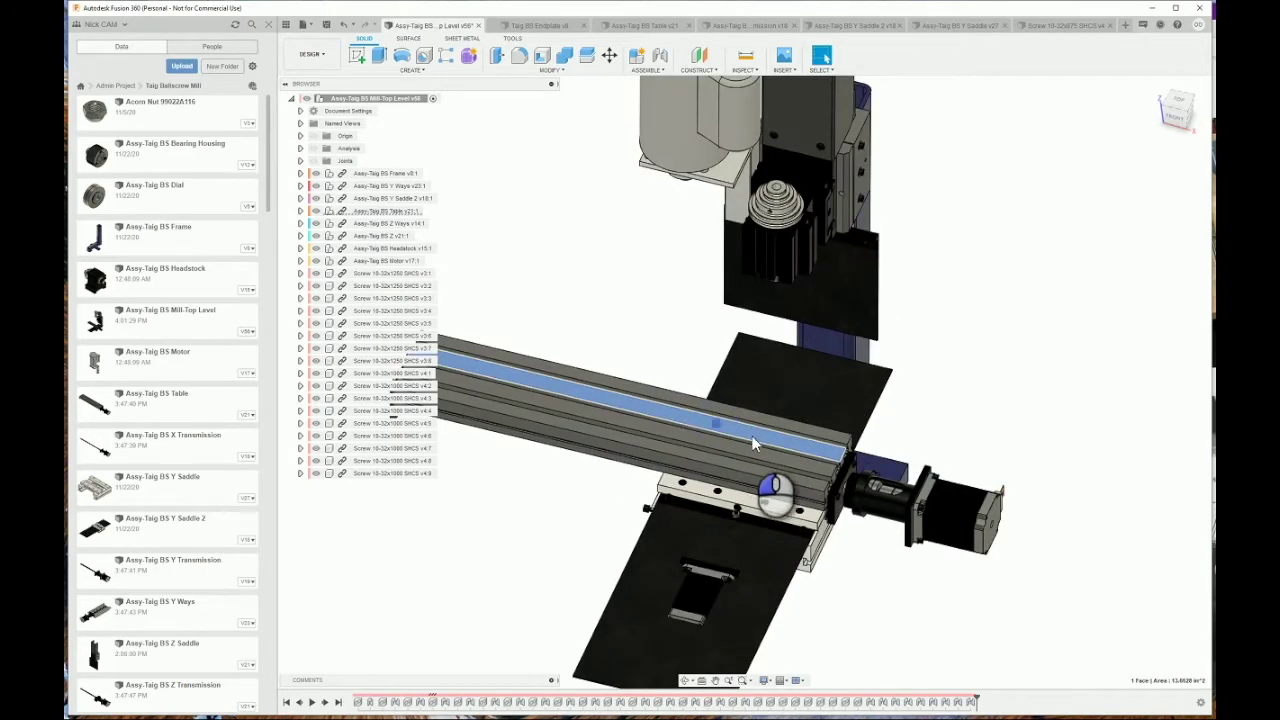
{"action": "left_click_drag", "start_coordinate": [776, 443], "coordinate": [855, 313]}
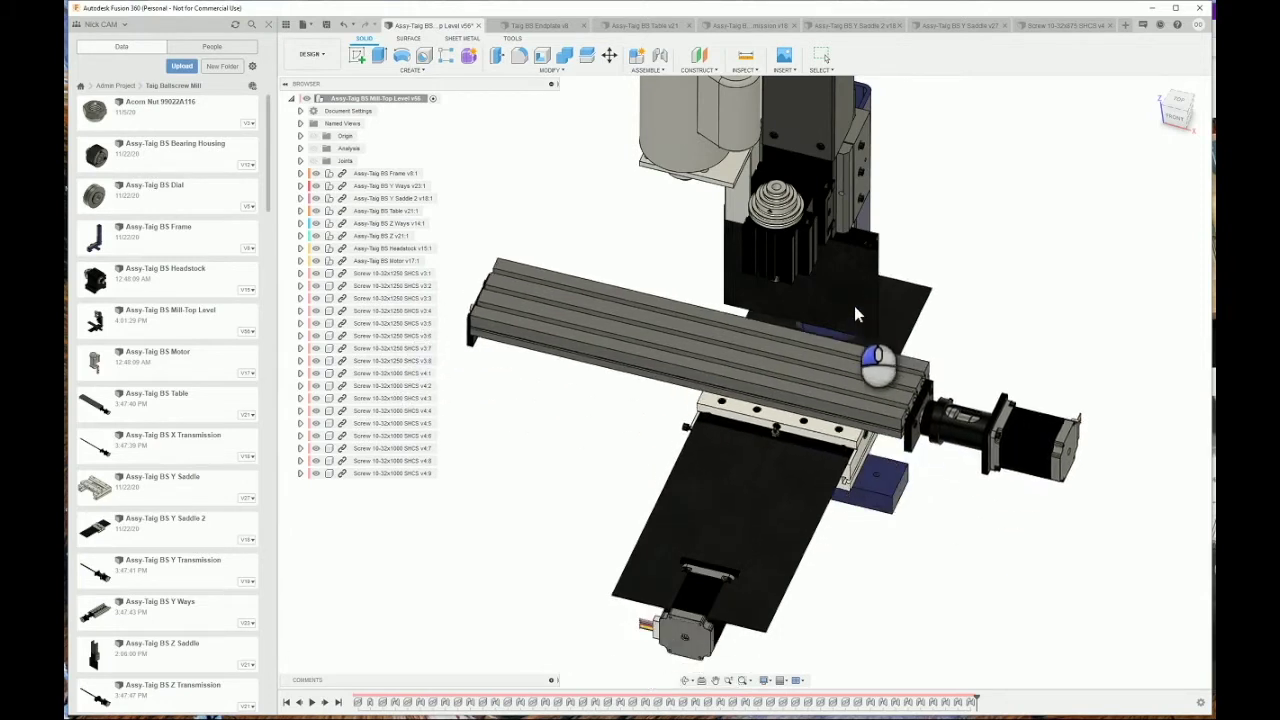
{"action": "left_click_drag", "start_coordinate": [855, 313], "coordinate": [705, 545]}
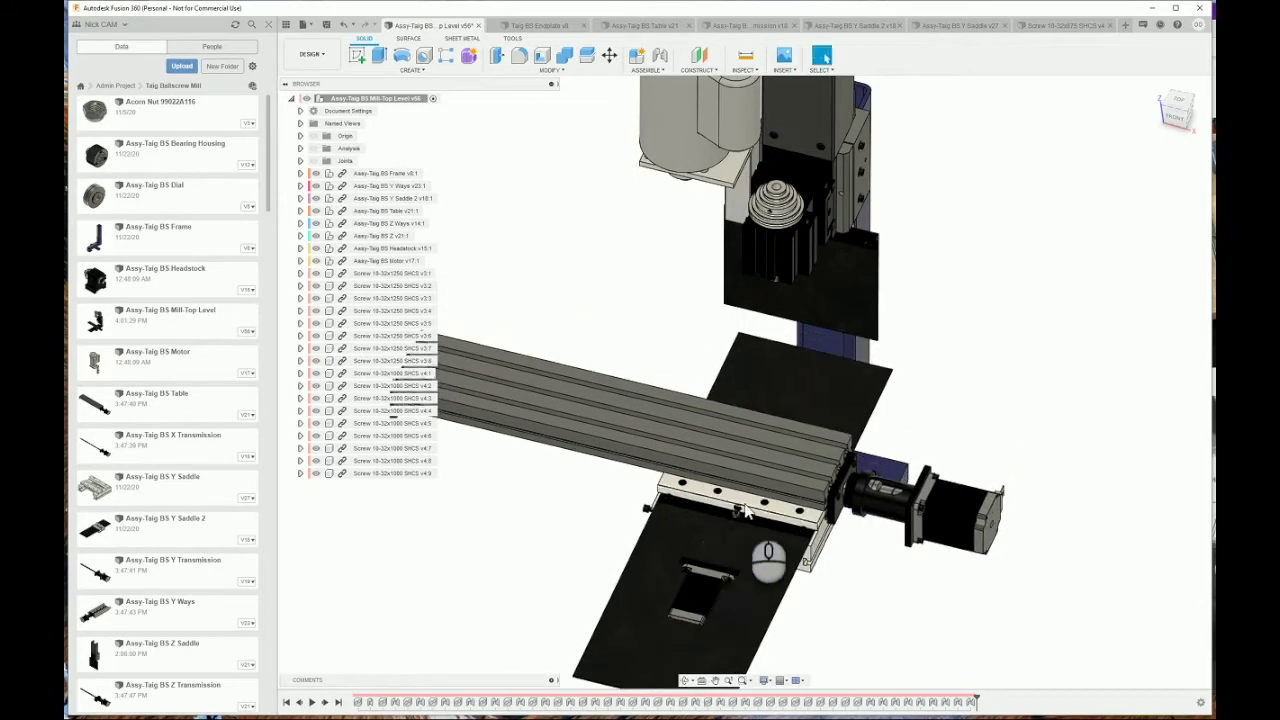
Examine the Y saddle, its lock screw and the Y-axis transmission under the way cover from several angles
{"action": "middle_click_drag", "start_coordinate": [743, 508], "coordinate": [707, 455], "text": "shift"}
{"action": "scroll", "coordinate": [749, 539], "scroll_direction": "down", "scroll_amount": 3}
{"action": "scroll", "coordinate": [749, 538], "scroll_direction": "up", "scroll_amount": 3}
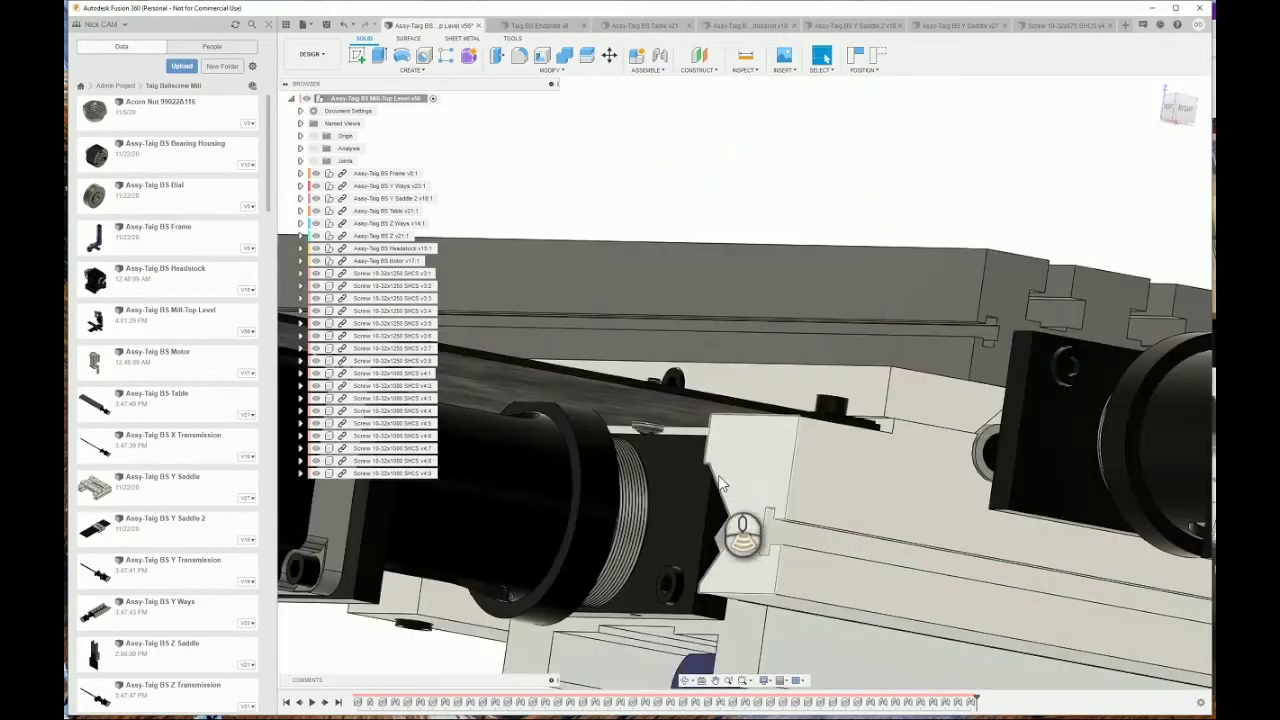
{"action": "middle_click_drag", "start_coordinate": [749, 538], "coordinate": [731, 487], "text": "shift"}
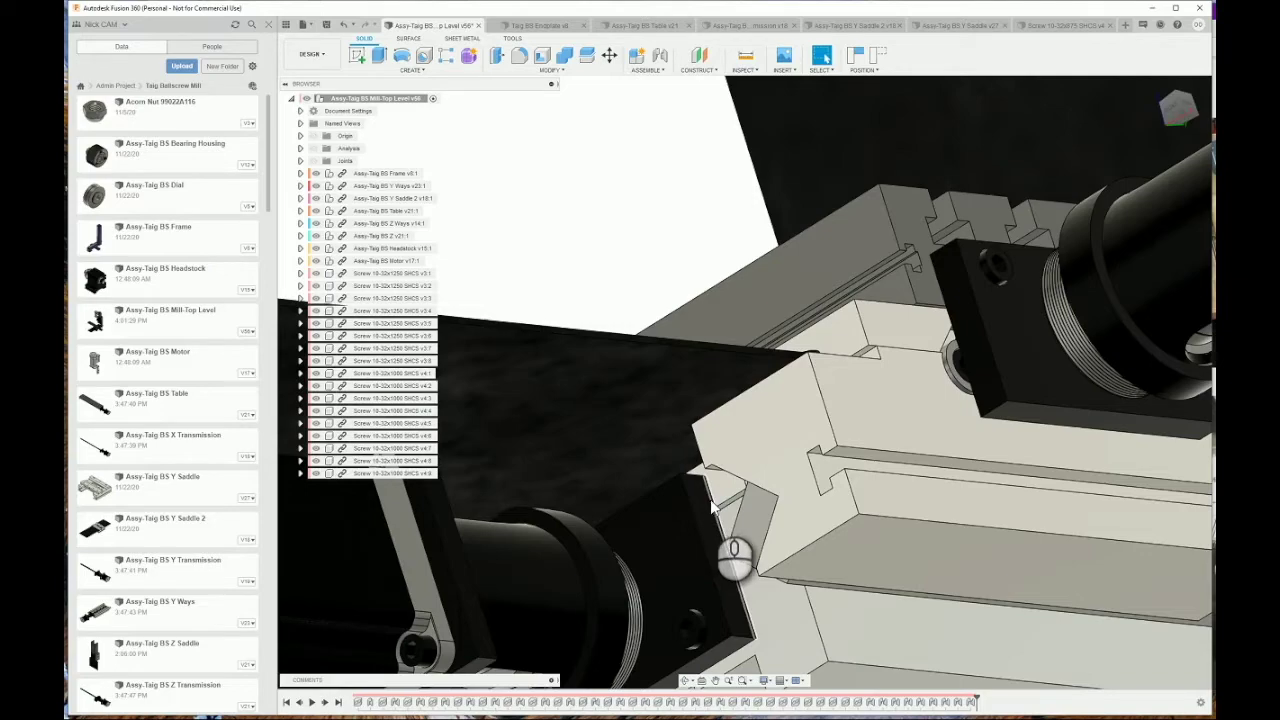
{"action": "scroll", "coordinate": [711, 503], "scroll_direction": "down", "scroll_amount": 3}
{"action": "middle_click_drag", "start_coordinate": [711, 503], "coordinate": [685, 525], "text": "shift"}
{"action": "scroll", "coordinate": [652, 490], "scroll_direction": "up", "scroll_amount": 3}
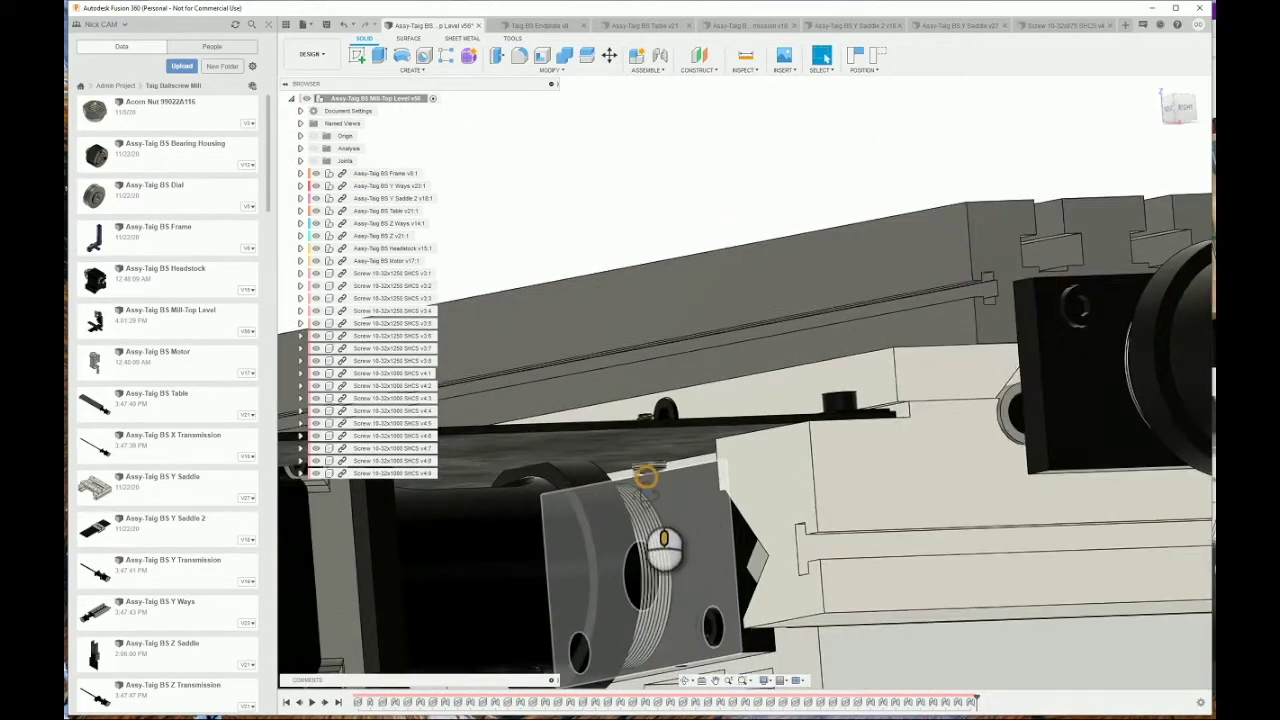
{"action": "middle_click_drag", "start_coordinate": [646, 477], "coordinate": [647, 492], "text": "shift"}
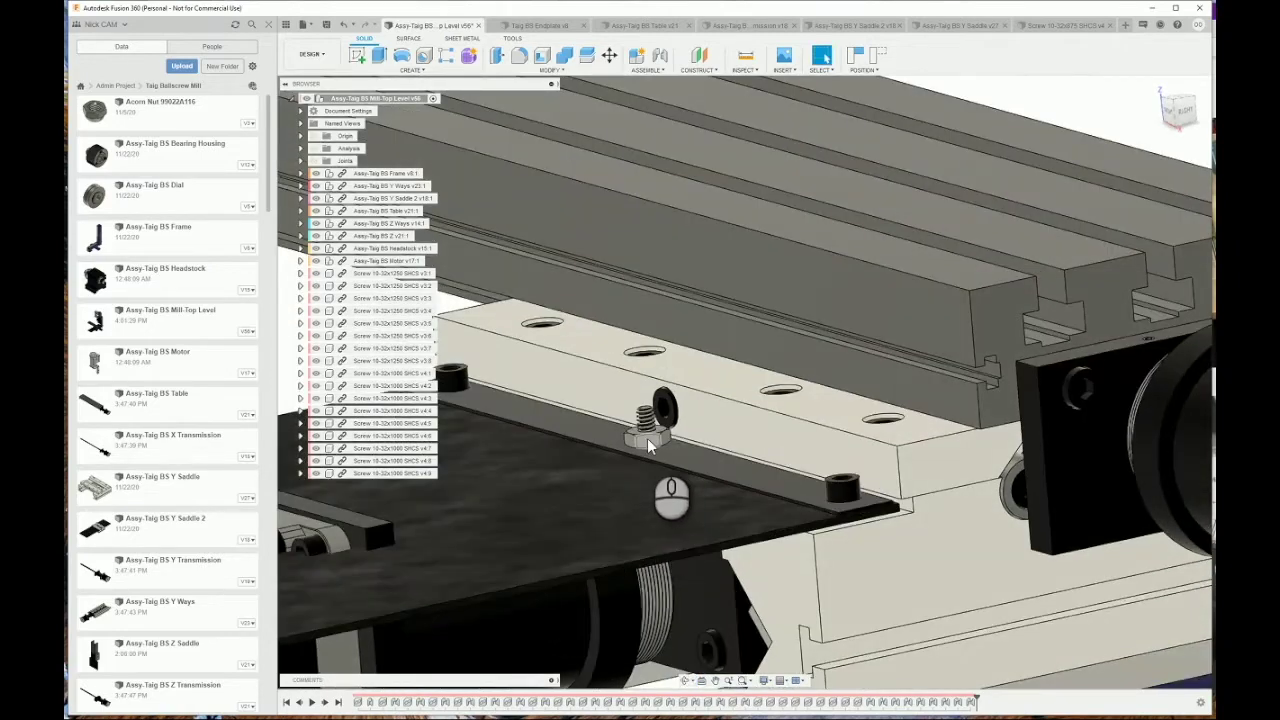
{"action": "middle_click_drag", "start_coordinate": [667, 443], "coordinate": [662, 437], "text": "shift"}
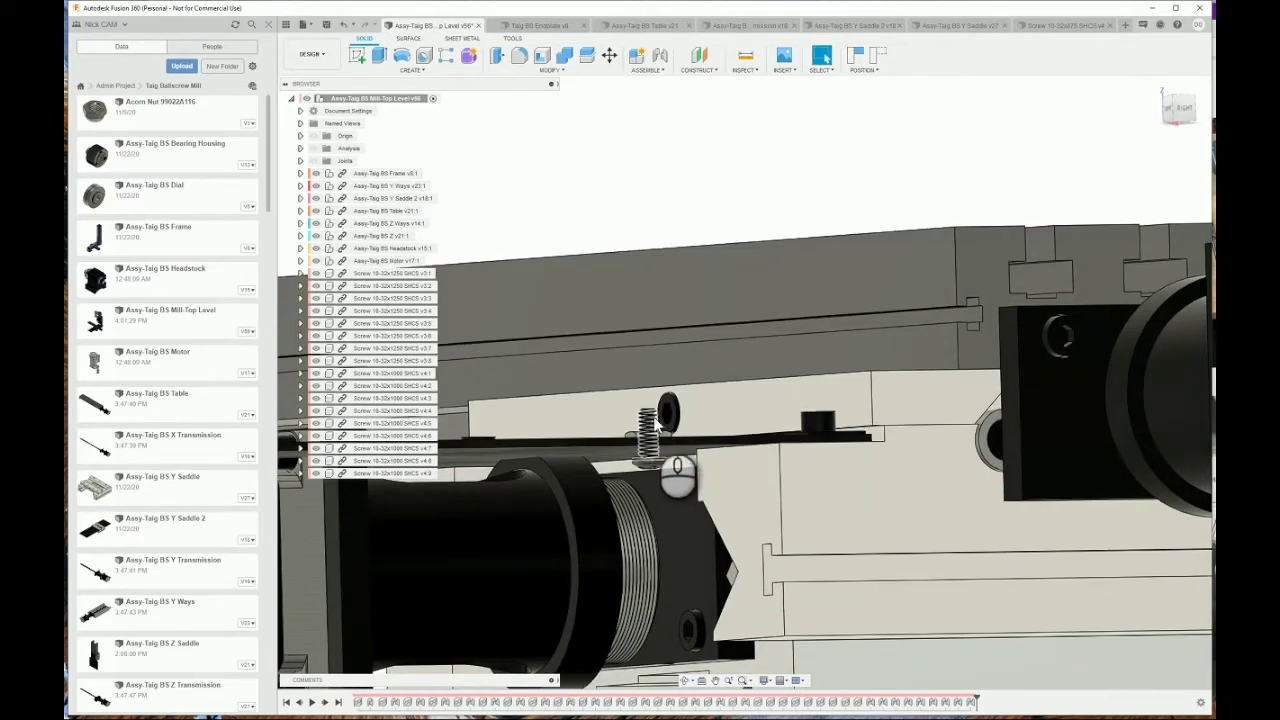
{"action": "middle_click_drag", "start_coordinate": [658, 467], "coordinate": [745, 494], "text": "shift"}
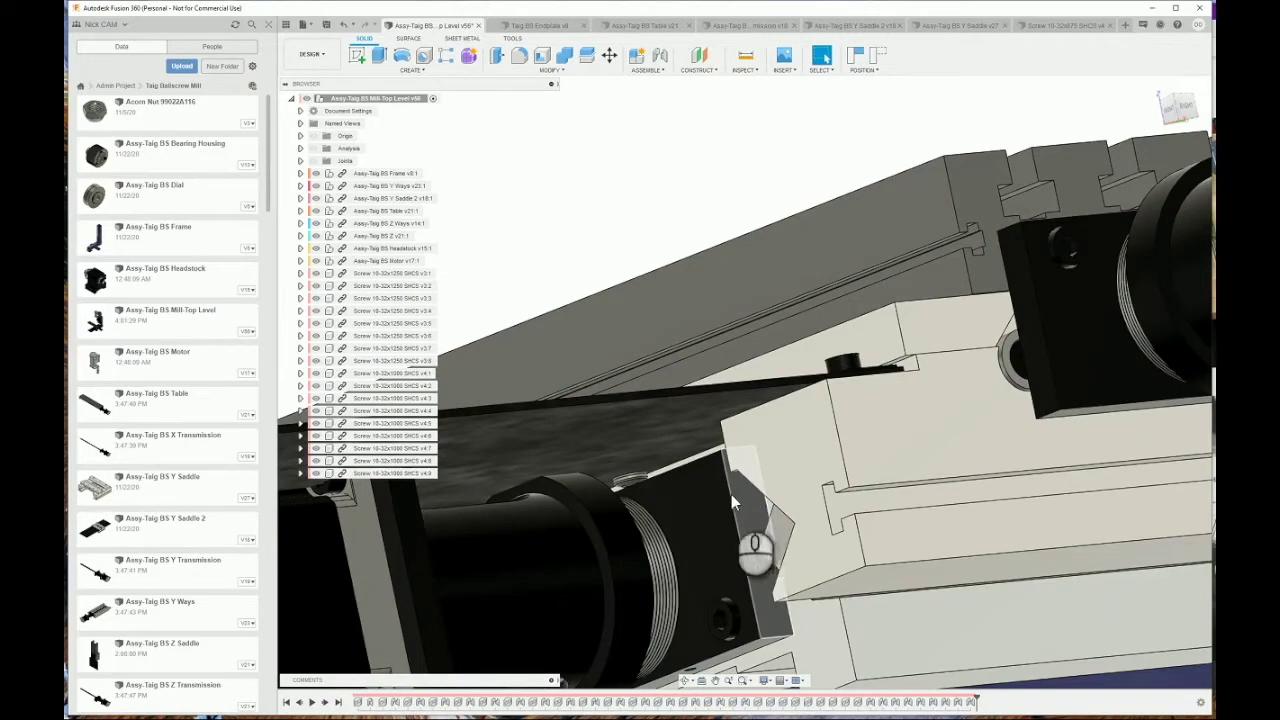
Lower the headstock and motor assembly along the Z ways to demonstrate the vertical travel
{"action": "scroll", "coordinate": [750, 462], "scroll_direction": "down", "scroll_amount": 10}
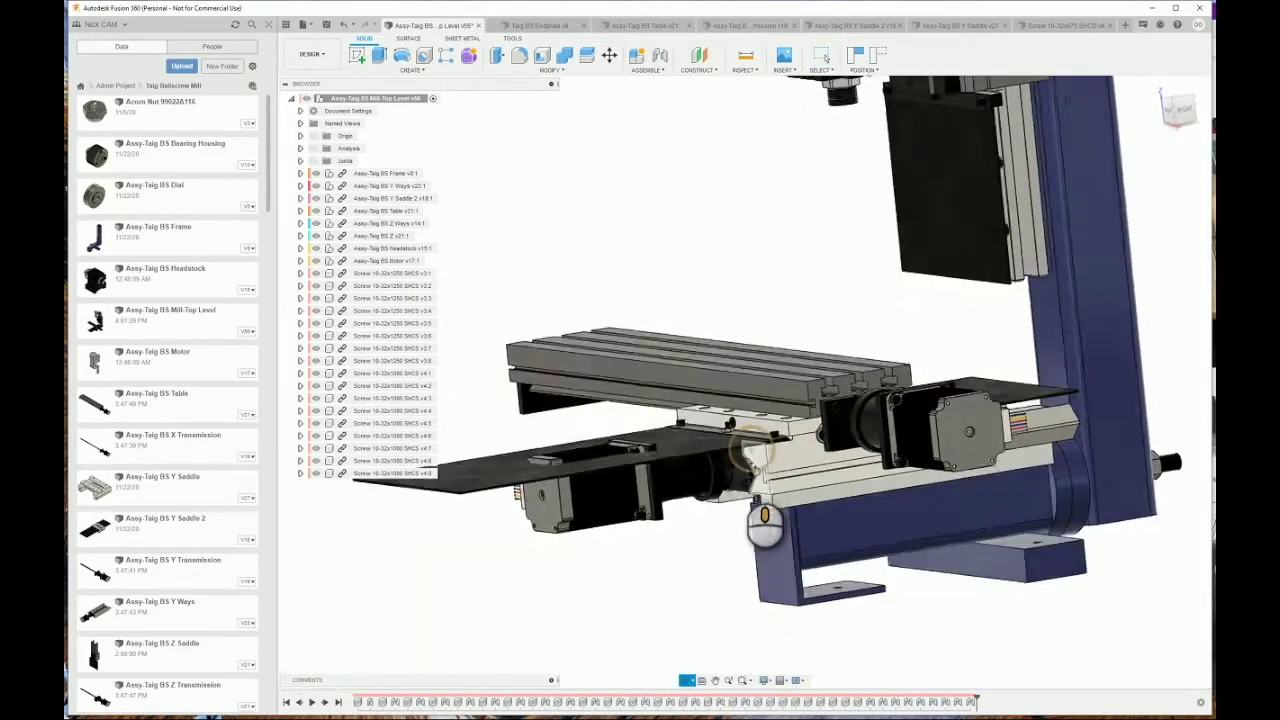
{"action": "middle_click_drag", "start_coordinate": [742, 478], "coordinate": [731, 526], "text": "shift"}
{"action": "scroll", "coordinate": [731, 522], "scroll_direction": "down", "scroll_amount": 3}
{"action": "scroll", "coordinate": [901, 281], "scroll_direction": "up", "scroll_amount": 5}
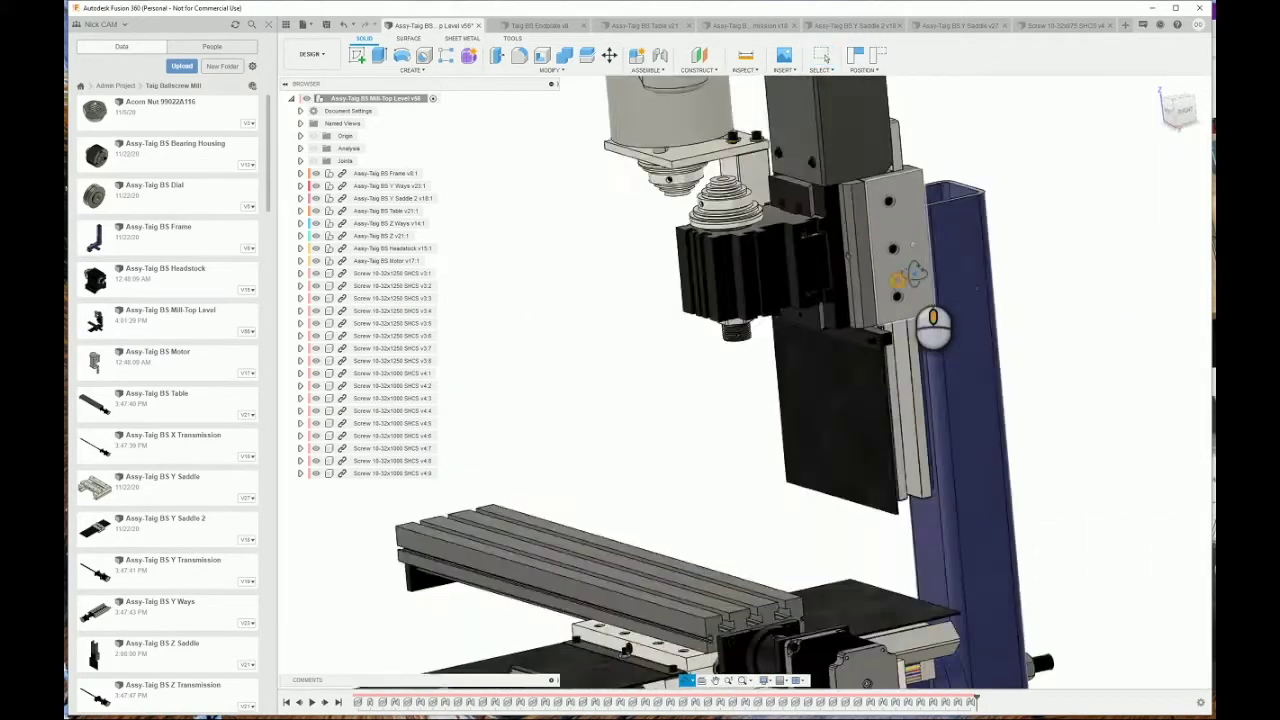
{"action": "left_click_drag", "start_coordinate": [889, 228], "coordinate": [937, 571]}
Examine the lowered headstock, Z ways and spindle motor mounting plate from below, the side and above
{"action": "middle_click_drag", "start_coordinate": [937, 571], "coordinate": [828, 441], "text": "shift"}
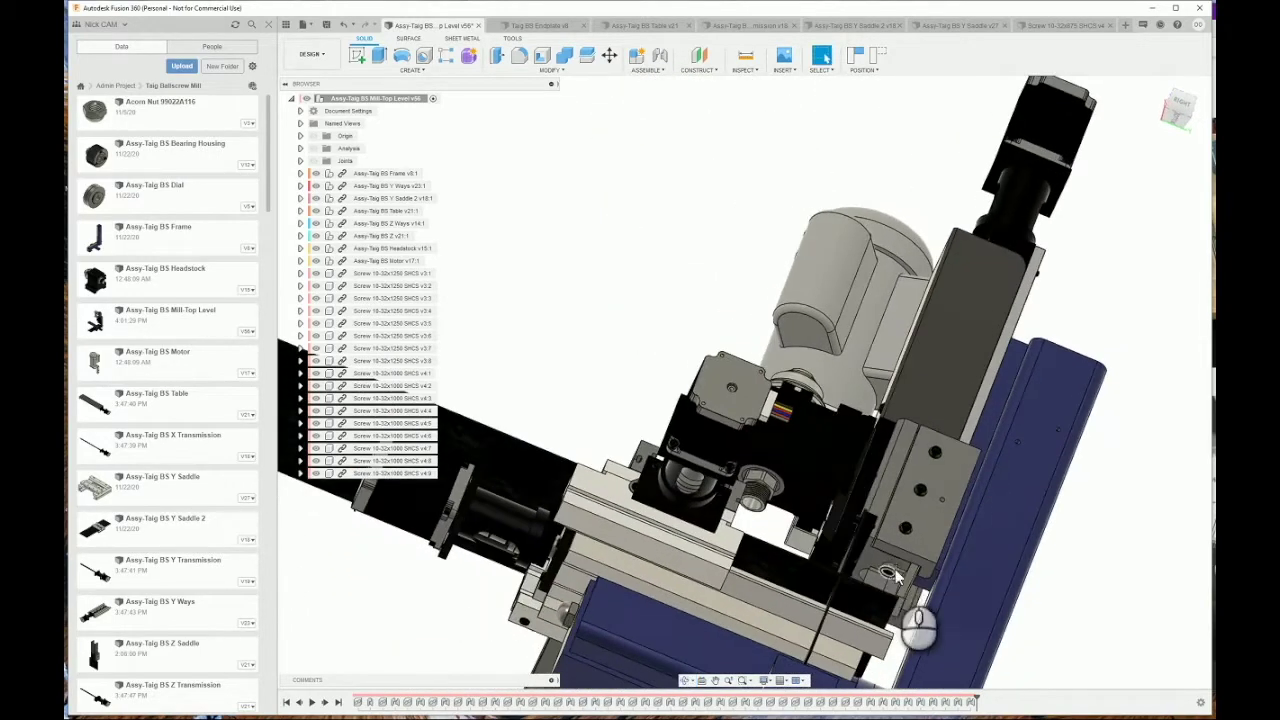
{"action": "middle_click_drag", "start_coordinate": [897, 577], "coordinate": [824, 255], "text": "shift"}
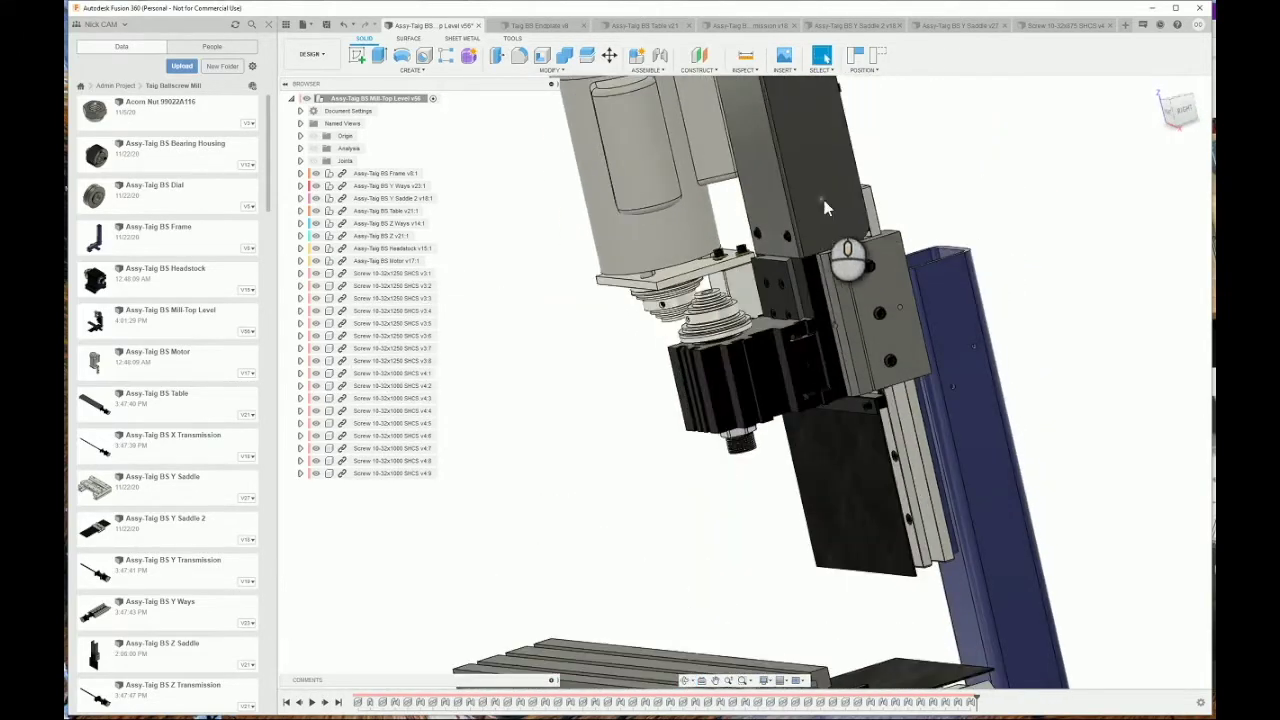
{"action": "middle_click_drag", "start_coordinate": [793, 301], "coordinate": [829, 298], "text": "shift"}
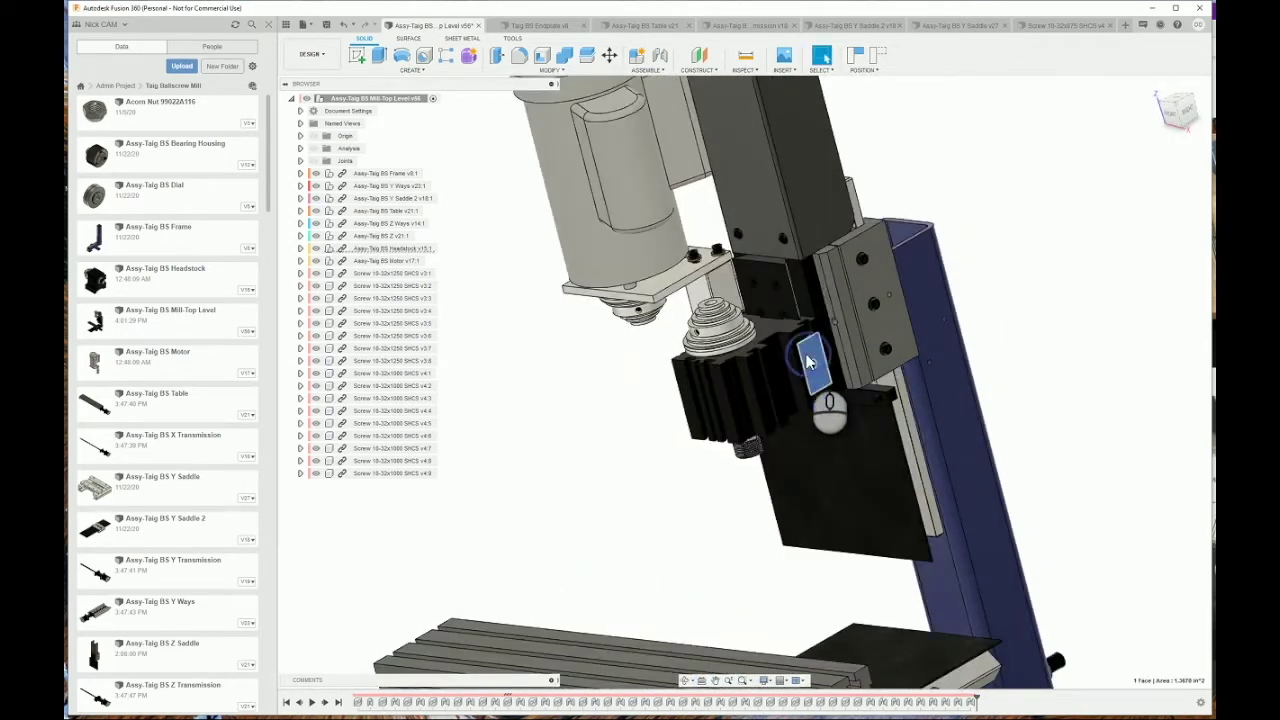
{"action": "middle_click_drag", "start_coordinate": [810, 362], "coordinate": [796, 425], "text": "shift"}
{"action": "left_click", "coordinate": [646, 333]}
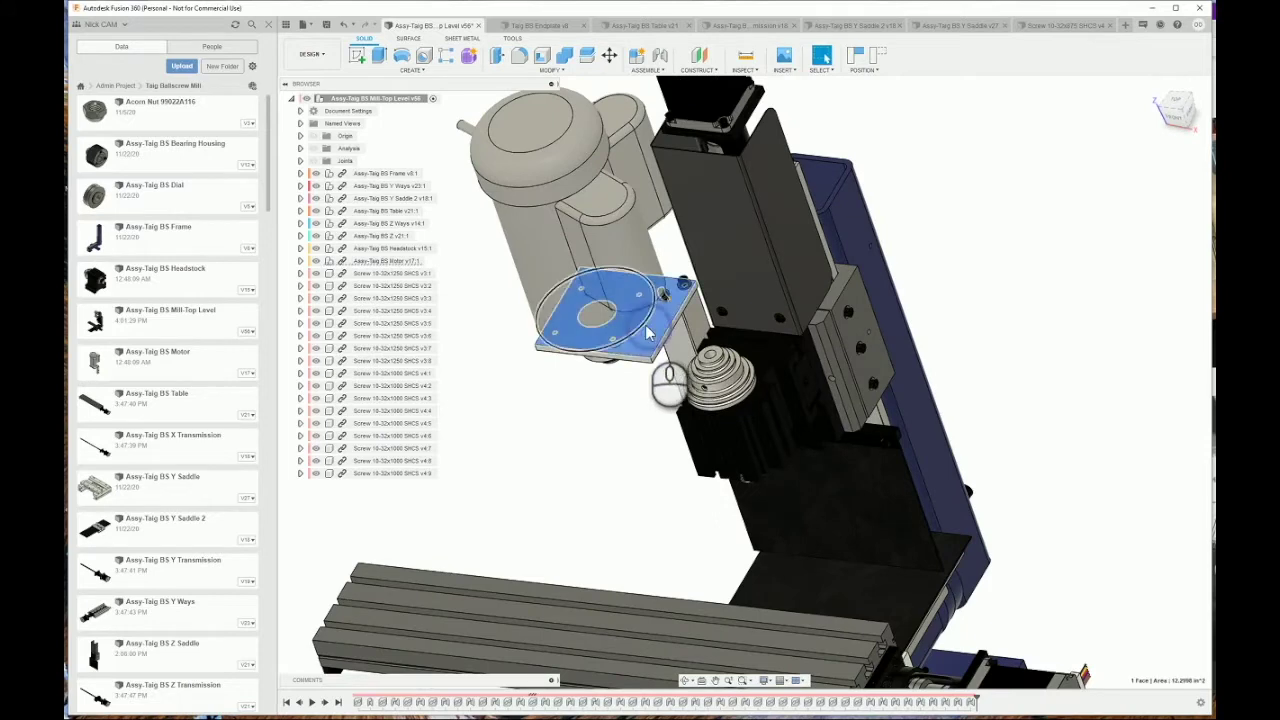
{"action": "middle_click_drag", "start_coordinate": [646, 333], "coordinate": [687, 371], "text": "shift"}
Revert the moved components to their saved positions
{"action": "scroll", "coordinate": [768, 371], "scroll_direction": "down", "scroll_amount": 5}
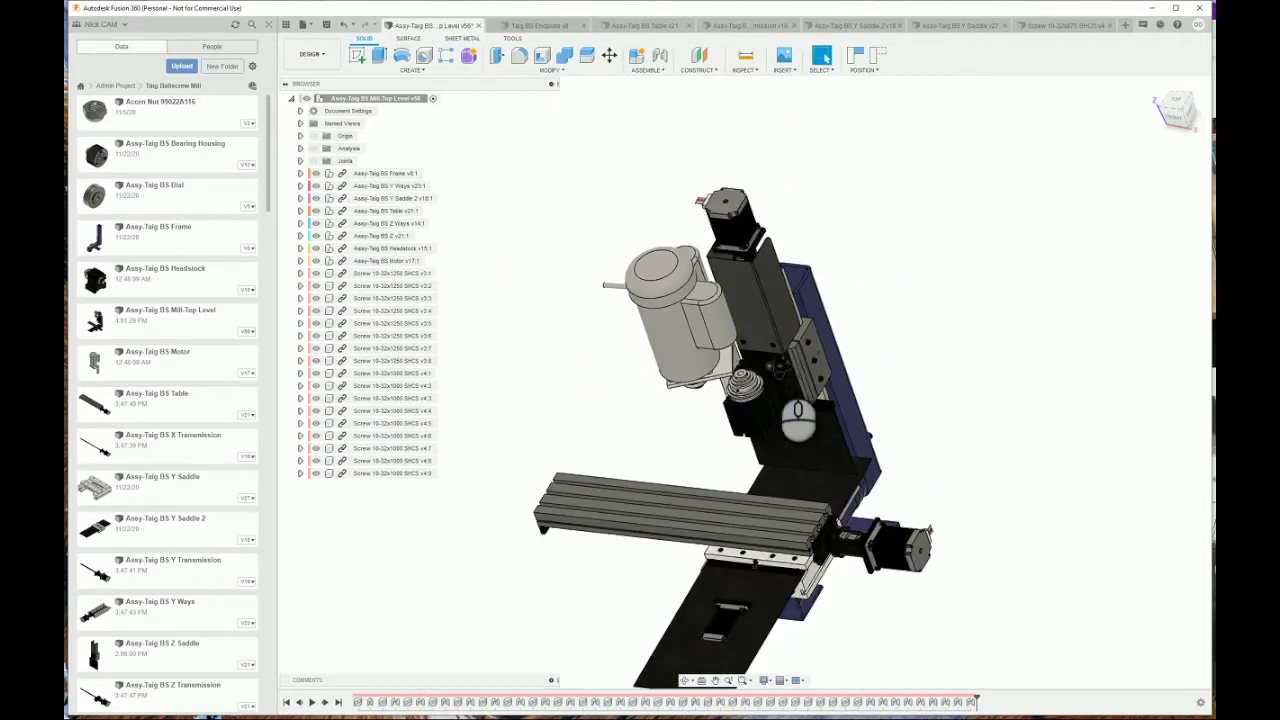
{"action": "middle_click_drag", "start_coordinate": [777, 368], "coordinate": [805, 335], "text": "shift"}
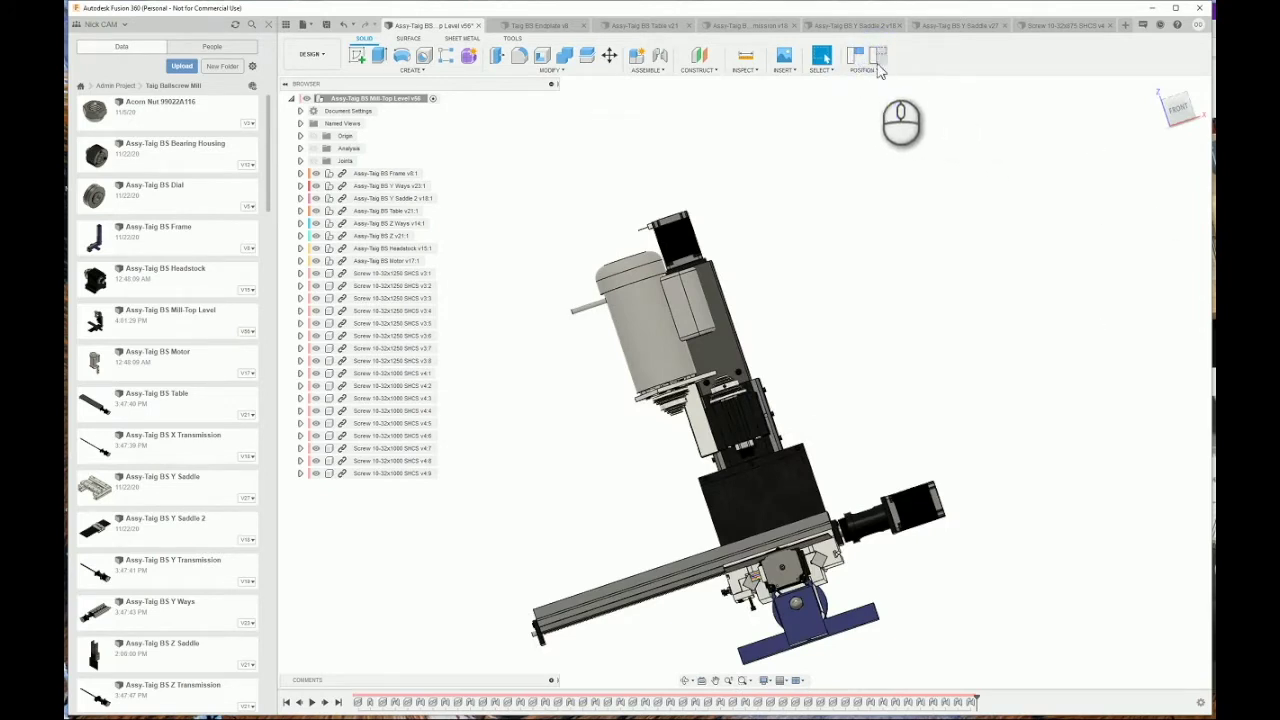
{"action": "middle_click_drag", "start_coordinate": [852, 372], "coordinate": [818, 423], "text": "shift"}
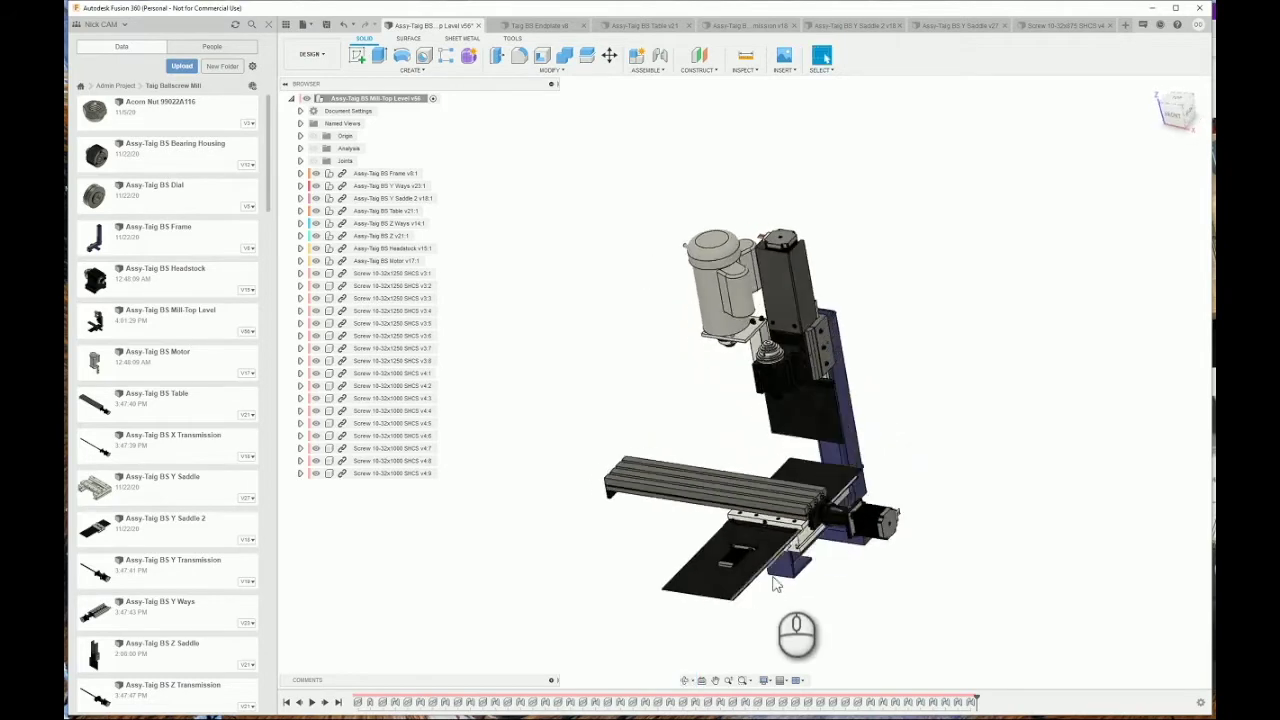
Examine the table, Y saddle, way covers and the X and Y motor mounts from above, below and the side
{"action": "scroll", "coordinate": [780, 577], "scroll_direction": "up", "scroll_amount": 4}
{"action": "middle_click_drag", "start_coordinate": [785, 568], "coordinate": [812, 603], "text": "shift"}
{"action": "scroll", "coordinate": [890, 516], "scroll_direction": "up", "scroll_amount": 4}
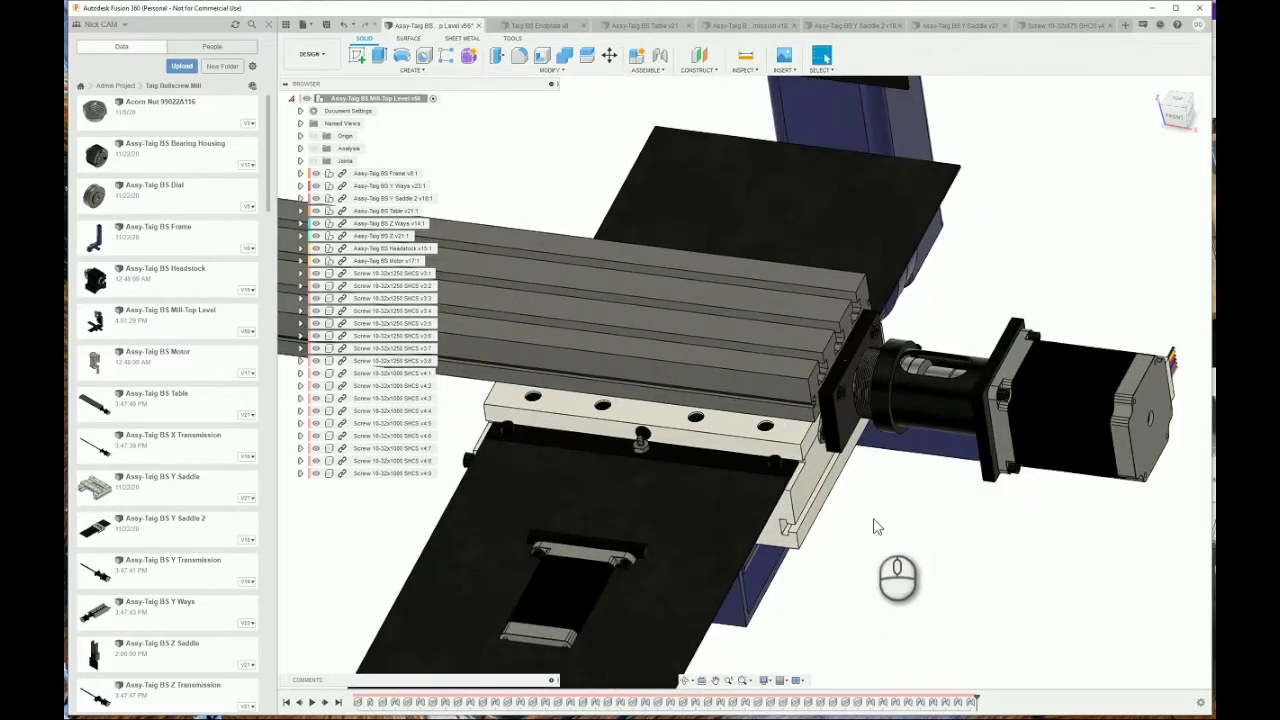
{"action": "scroll", "coordinate": [874, 519], "scroll_direction": "up", "scroll_amount": 1}
{"action": "middle_click_drag", "start_coordinate": [881, 437], "coordinate": [886, 410], "text": "shift"}
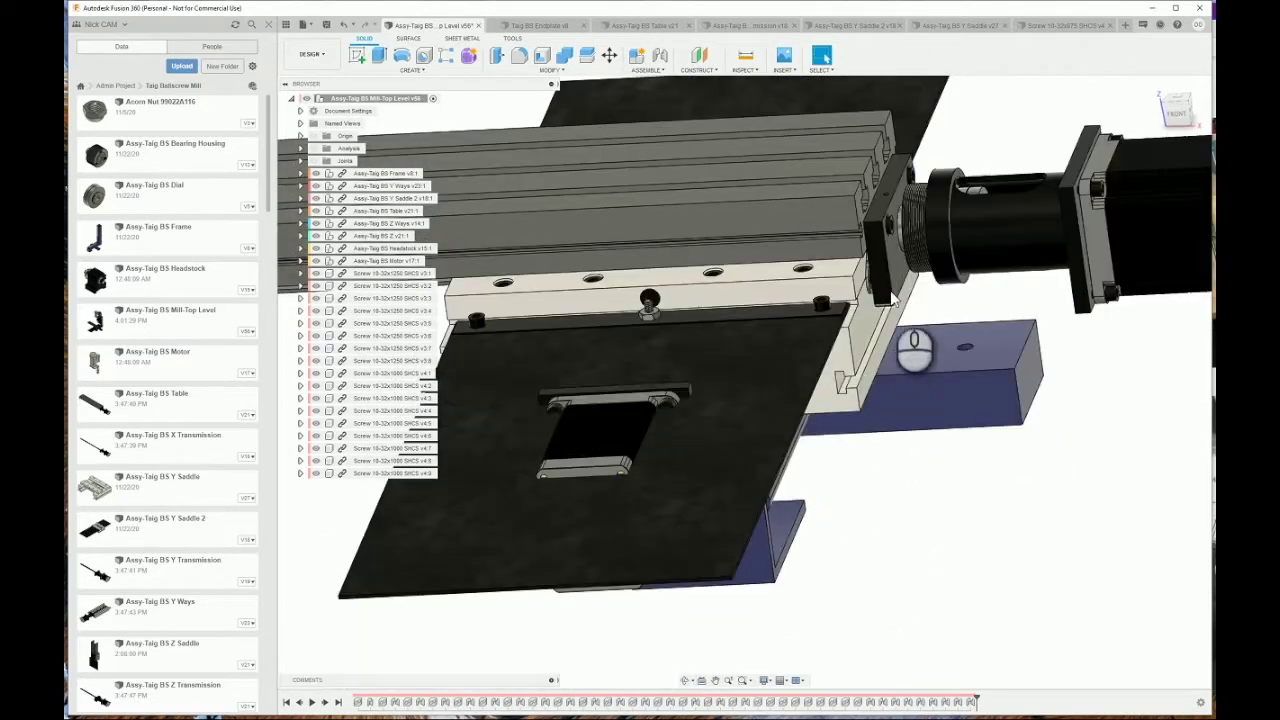
{"action": "middle_click_drag", "start_coordinate": [835, 337], "coordinate": [955, 477], "text": "shift"}
{"action": "scroll", "coordinate": [735, 341], "scroll_direction": "up", "scroll_amount": 3}
{"action": "middle_click_drag", "start_coordinate": [746, 376], "coordinate": [750, 360], "text": "shift"}
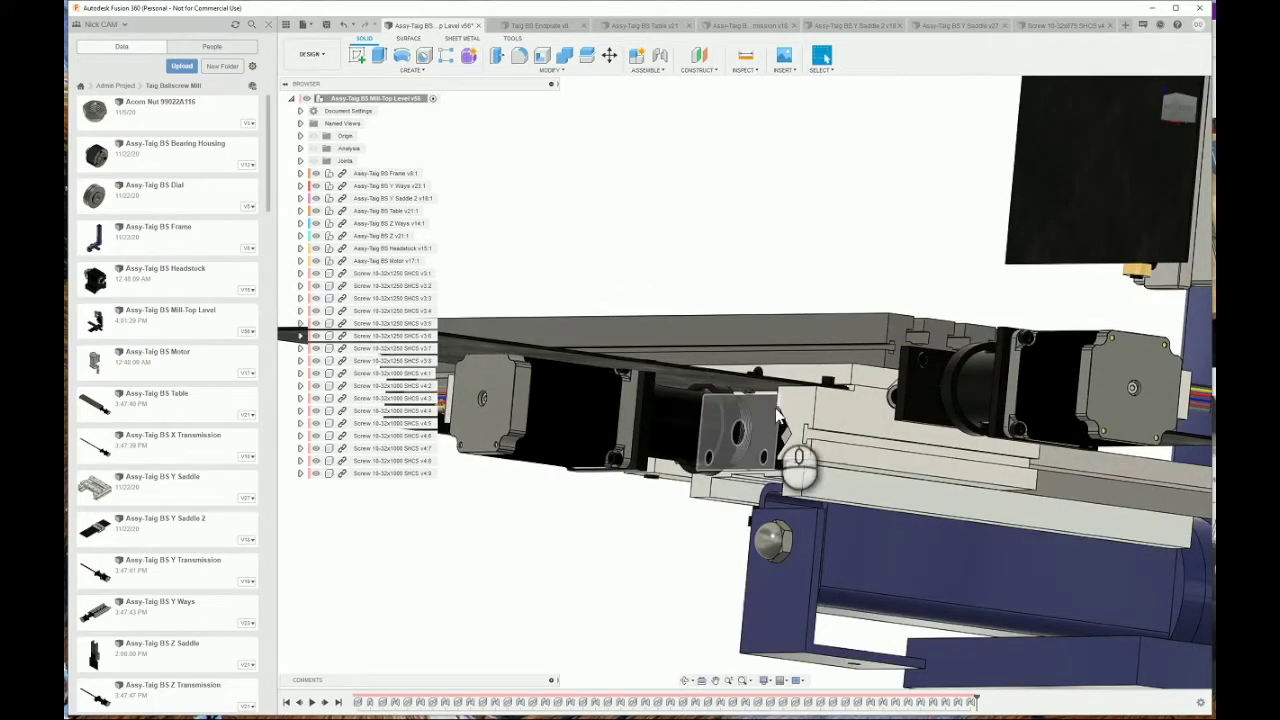
{"action": "middle_click_drag", "start_coordinate": [778, 412], "coordinate": [778, 430], "text": "shift"}
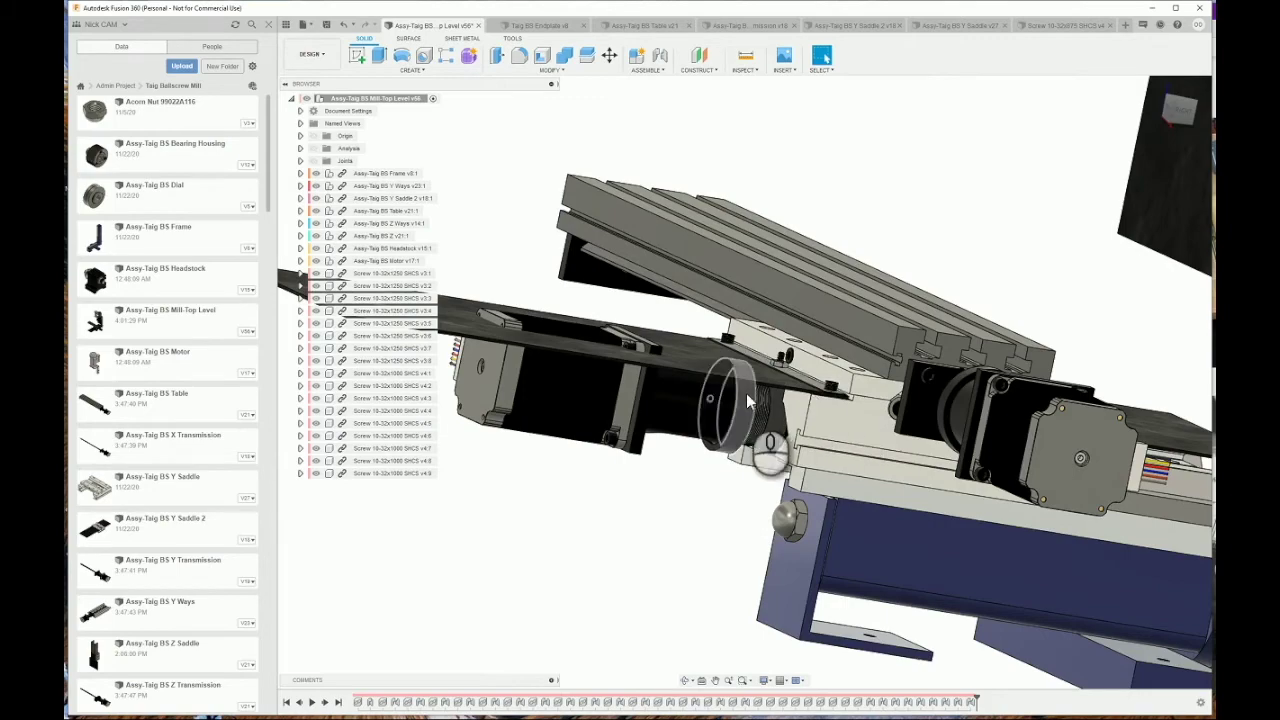
{"action": "middle_click_drag", "start_coordinate": [767, 467], "coordinate": [770, 366], "text": "shift"}
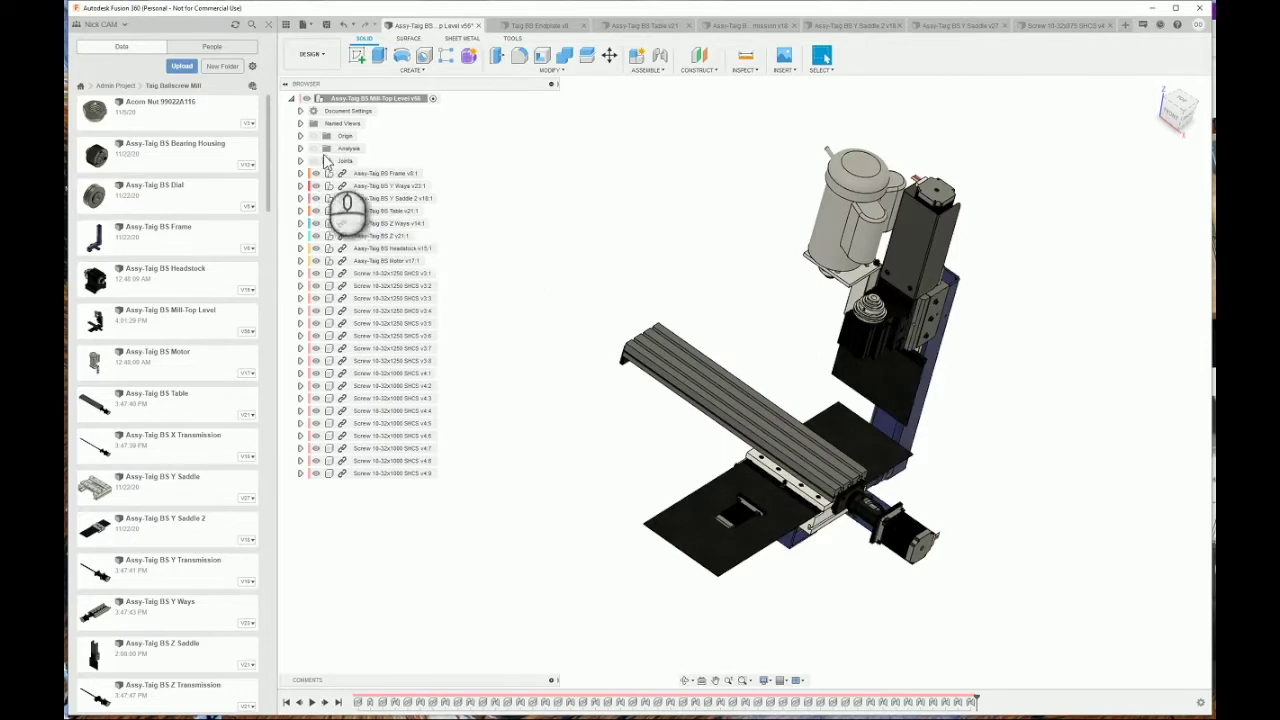
Turn on the assembly's saved analyses and activate the CL section view
{"action": "left_click", "coordinate": [313, 148]}
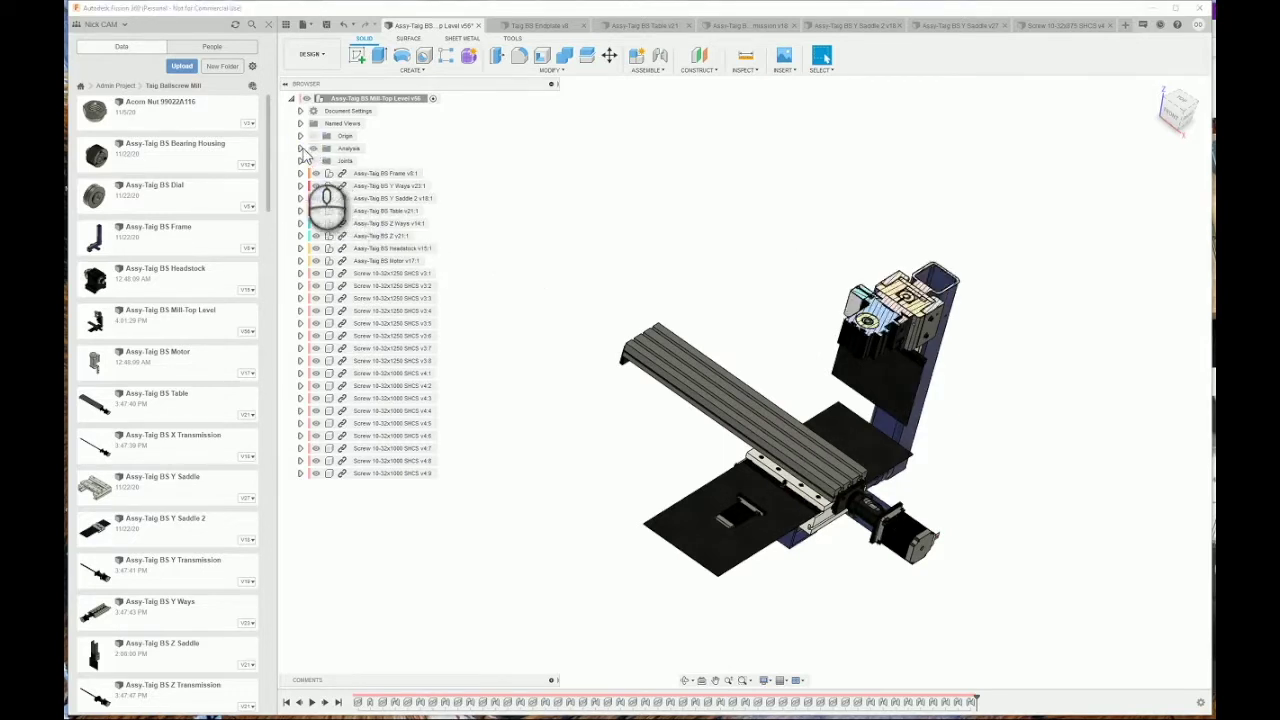
{"action": "left_click", "coordinate": [300, 148]}
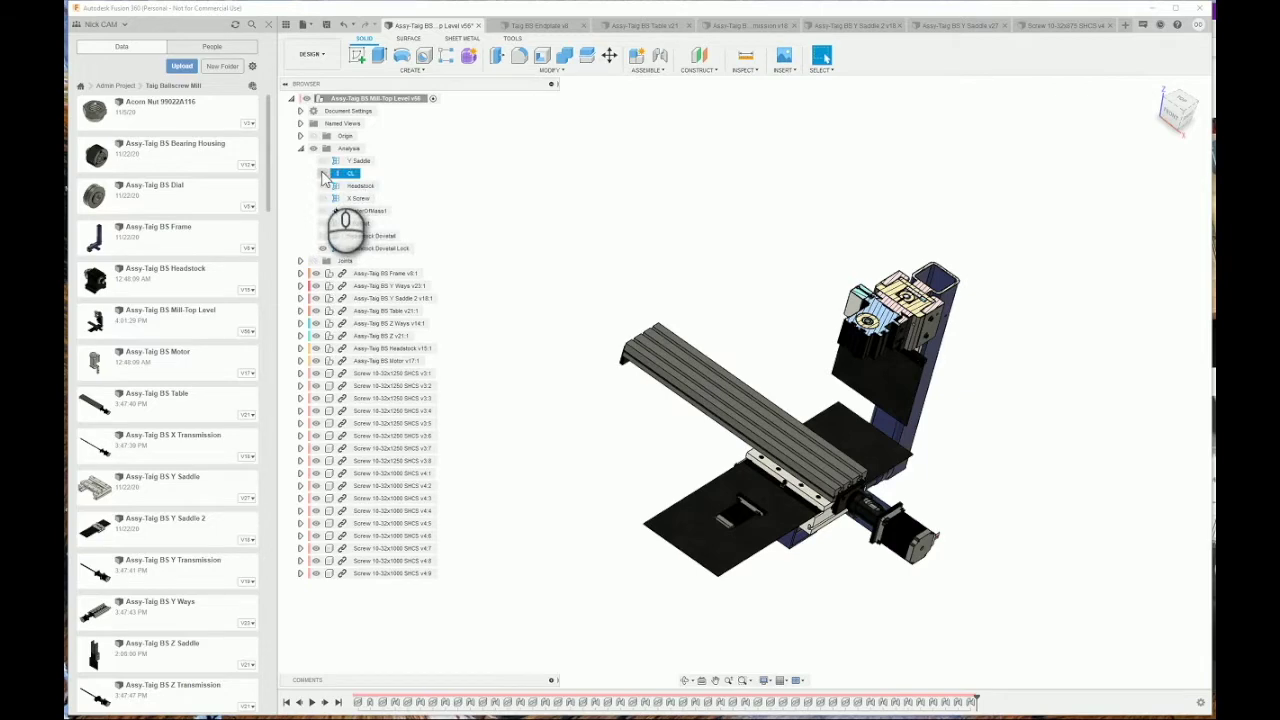
{"action": "left_click", "coordinate": [322, 174]}
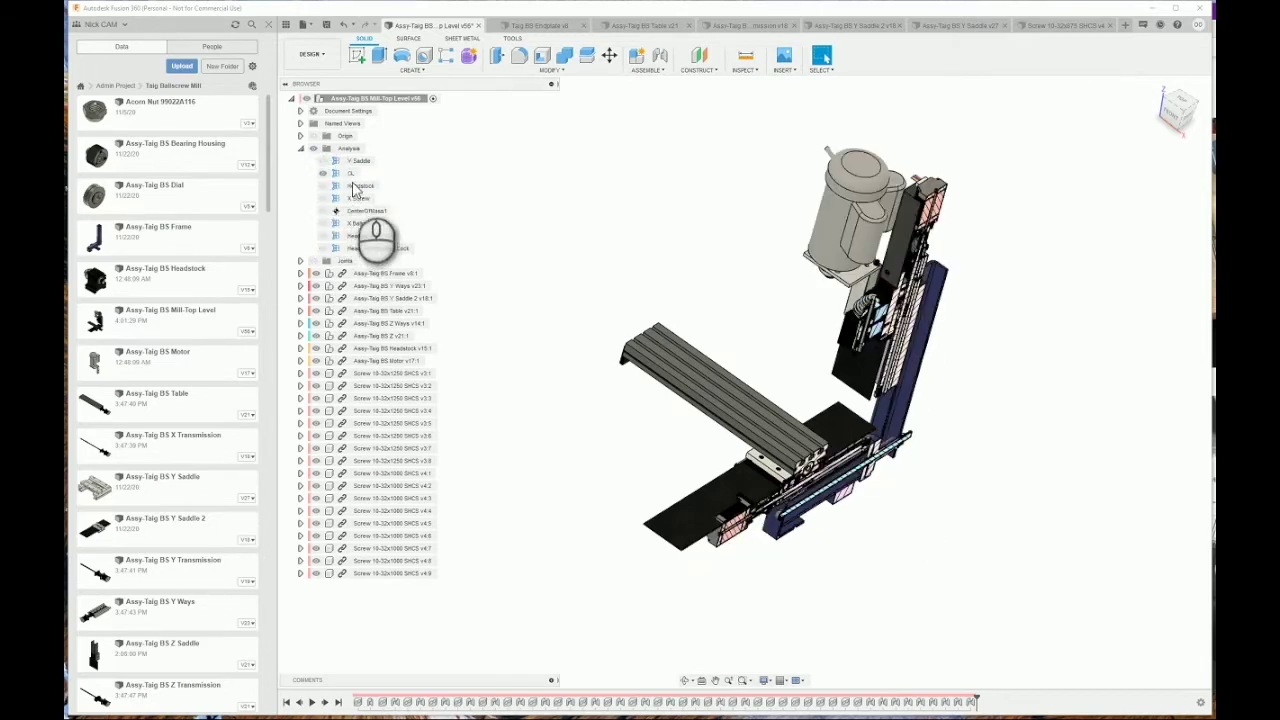
Examine the CL section along the Z ballscrew, from its bearing housing and ball nut to the lower screw end
{"action": "middle_click_drag", "start_coordinate": [886, 321], "coordinate": [948, 320], "text": "shift"}
{"action": "scroll", "coordinate": [938, 276], "scroll_direction": "down", "scroll_amount": 4}
{"action": "scroll", "coordinate": [936, 277], "scroll_direction": "up", "scroll_amount": 3}
{"action": "middle_click_drag", "start_coordinate": [980, 476], "coordinate": [998, 324]}
{"action": "mouse_move", "coordinate": [991, 460]}
{"action": "middle_mouse_down"}
{"action": "mouse_move", "coordinate": [991, 357]}
{"action": "mouse_move", "coordinate": [980, 357]}
{"action": "middle_mouse_up"}
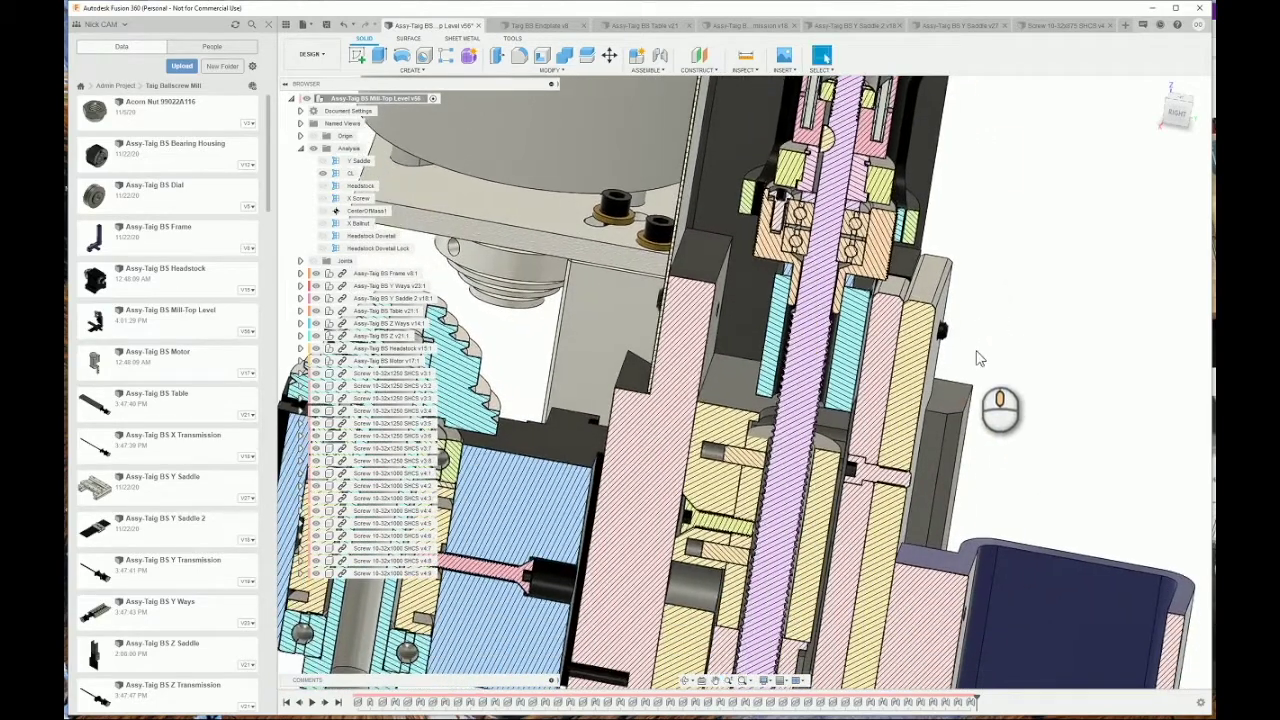
{"action": "middle_click_drag", "start_coordinate": [971, 500], "coordinate": [971, 325]}
{"action": "middle_click_drag", "start_coordinate": [922, 498], "coordinate": [929, 374]}
{"action": "mouse_move", "coordinate": [872, 520]}
{"action": "middle_mouse_down"}
{"action": "mouse_move", "coordinate": [871, 453]}
{"action": "mouse_move", "coordinate": [872, 503]}
{"action": "middle_mouse_up"}
{"action": "scroll", "coordinate": [872, 503], "scroll_direction": "down", "scroll_amount": 1}
{"action": "scroll", "coordinate": [752, 378], "scroll_direction": "up", "scroll_amount": 3}
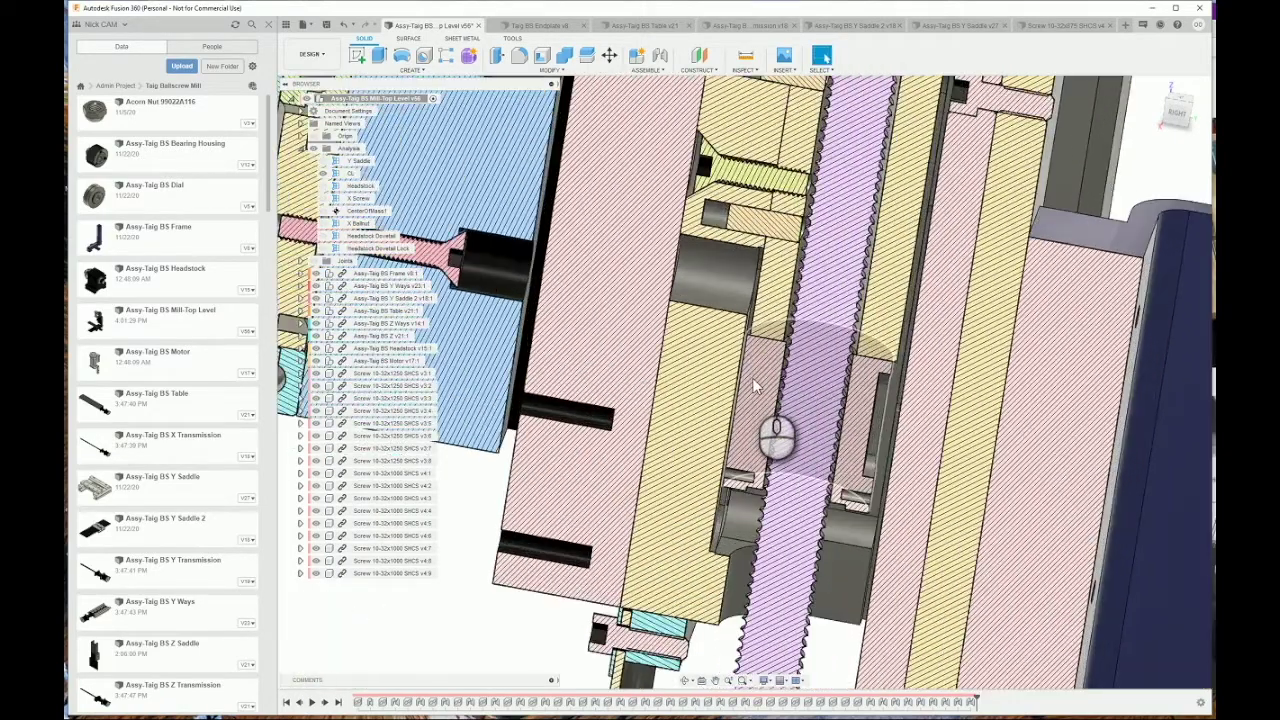
{"action": "scroll", "coordinate": [754, 389], "scroll_direction": "down", "scroll_amount": 3}
{"action": "middle_click_drag", "start_coordinate": [770, 492], "coordinate": [786, 315]}
{"action": "scroll", "coordinate": [787, 459], "scroll_direction": "down", "scroll_amount": 2}
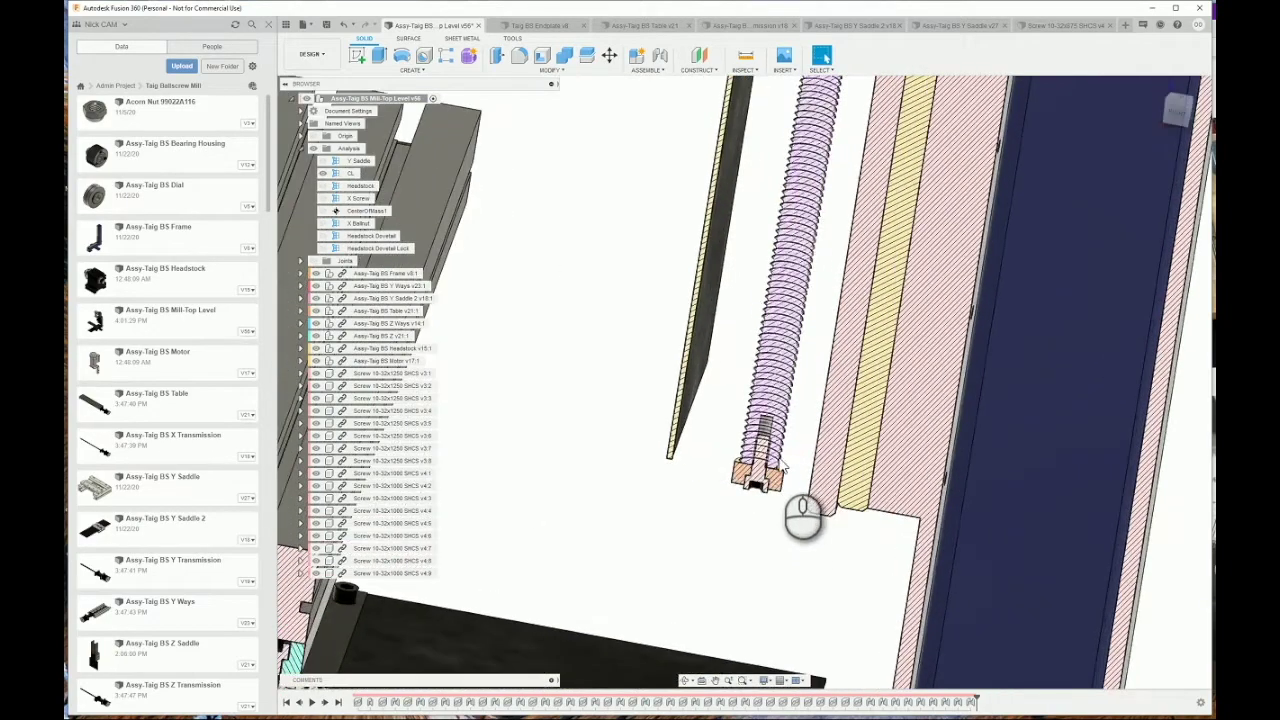
{"action": "scroll", "coordinate": [808, 487], "scroll_direction": "down", "scroll_amount": 3}
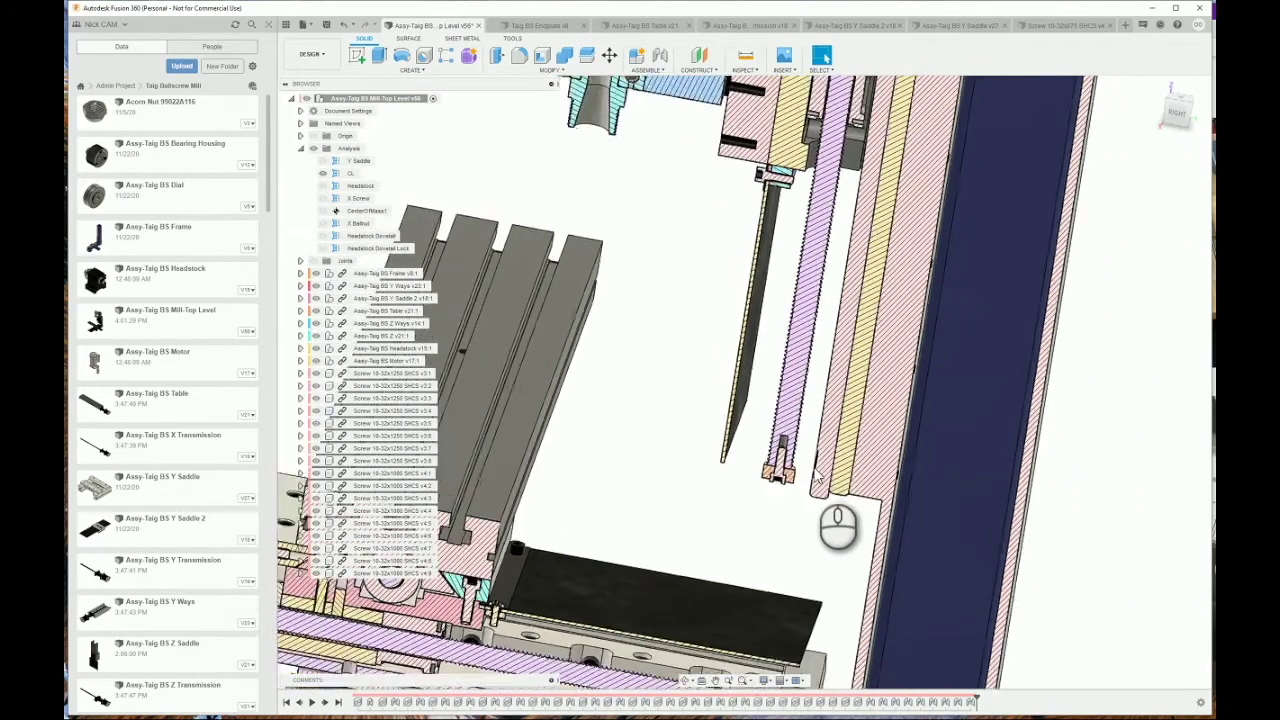
Examine the CL section along the Y ballscrew, from its motor mount to the saddle, and around the X ballscrew bore under the table
{"action": "middle_click_drag", "start_coordinate": [800, 460], "coordinate": [839, 303]}
{"action": "middle_click_drag", "start_coordinate": [798, 483], "coordinate": [1056, 380]}
{"action": "middle_click_drag", "start_coordinate": [787, 379], "coordinate": [908, 405]}
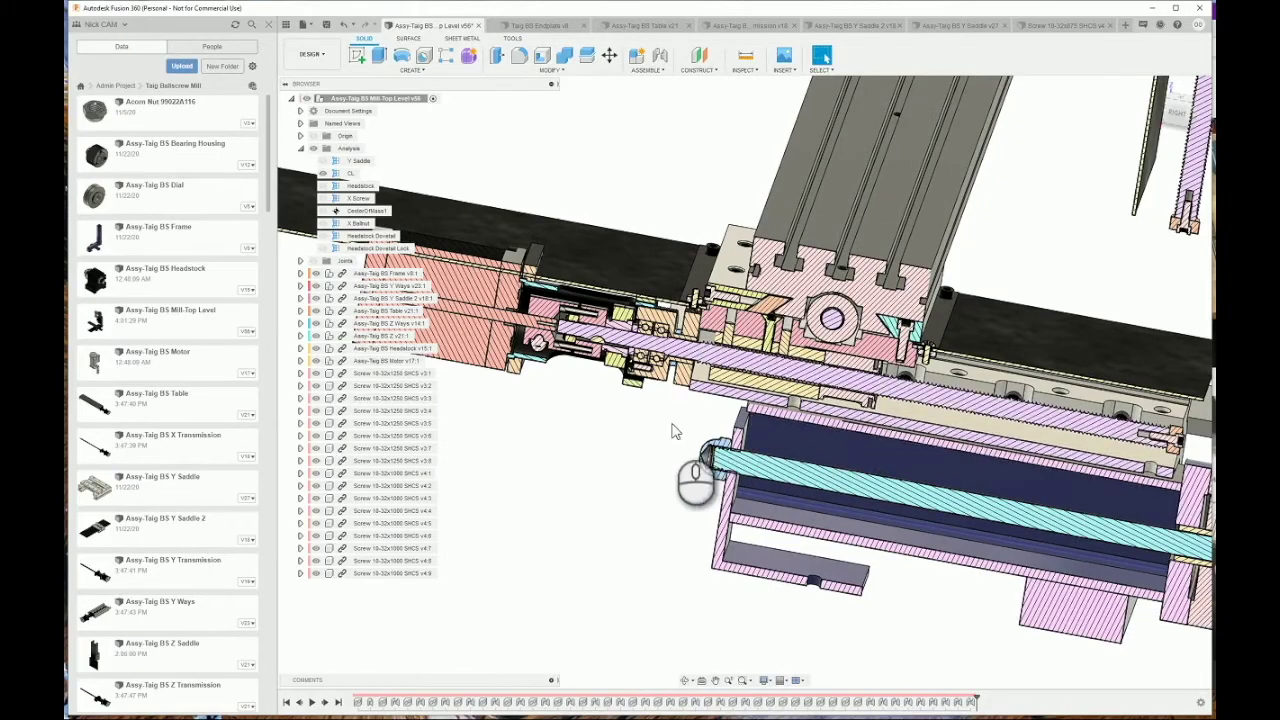
{"action": "scroll", "coordinate": [850, 335], "scroll_direction": "up", "scroll_amount": 10}
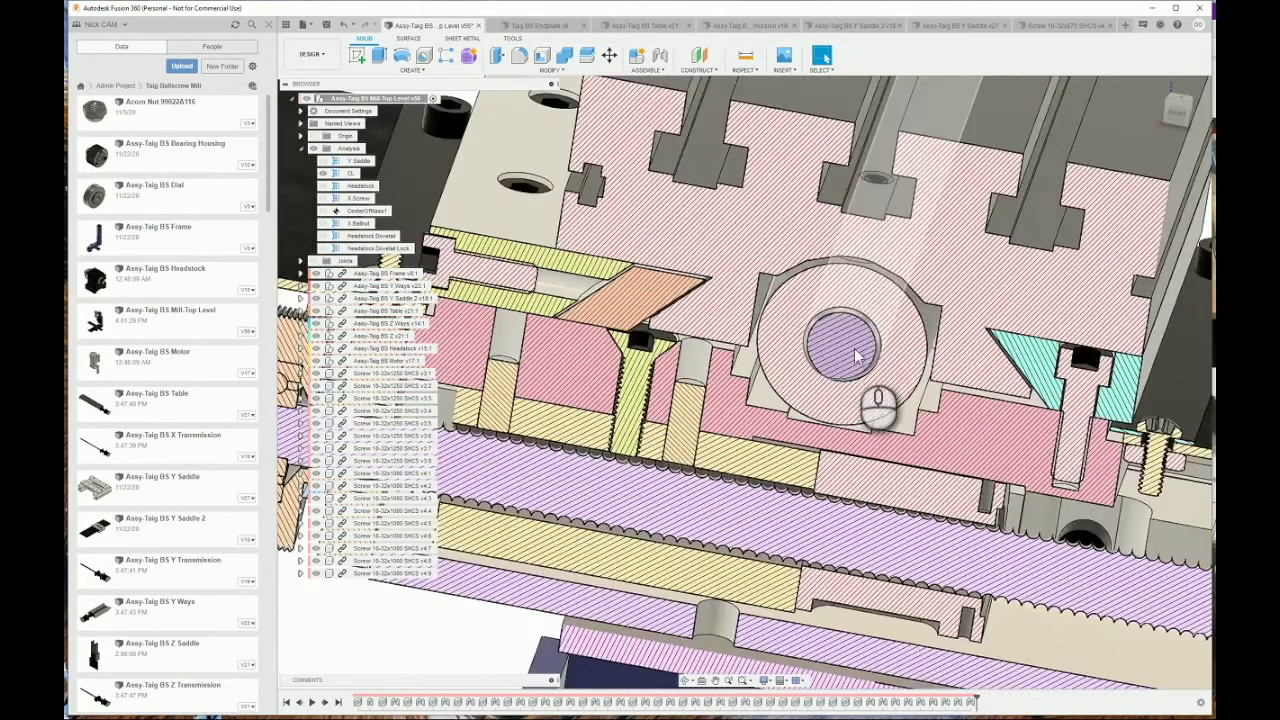
{"action": "middle_click_drag", "start_coordinate": [867, 339], "coordinate": [854, 359]}
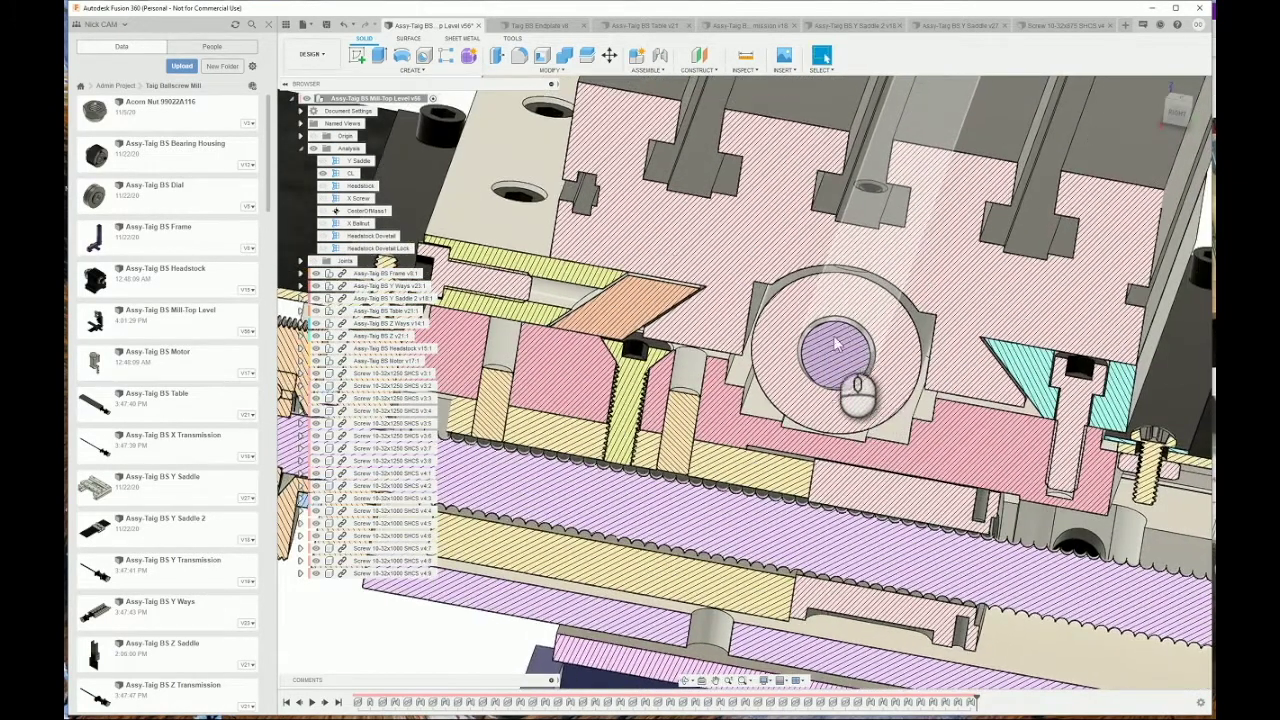
{"action": "scroll", "coordinate": [836, 343], "scroll_direction": "up", "scroll_amount": 8}
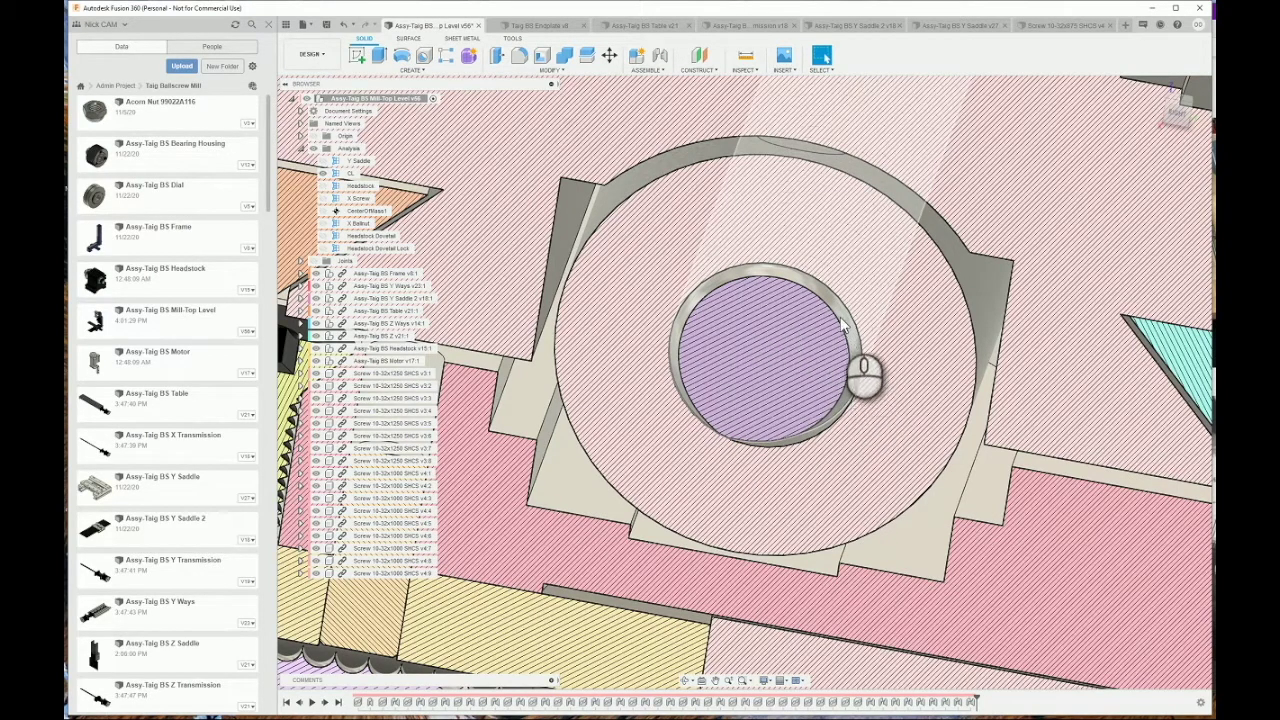
{"action": "left_click", "coordinate": [891, 280]}
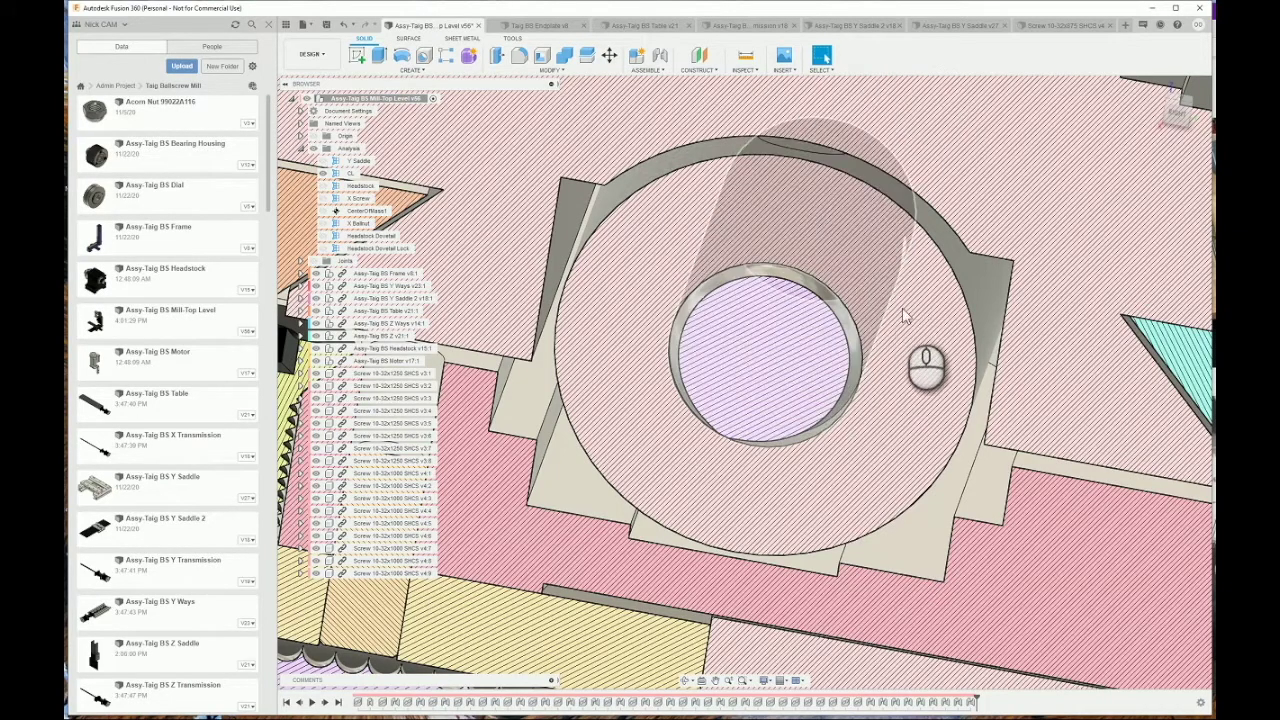
{"action": "scroll", "coordinate": [862, 367], "scroll_direction": "down", "scroll_amount": 10}
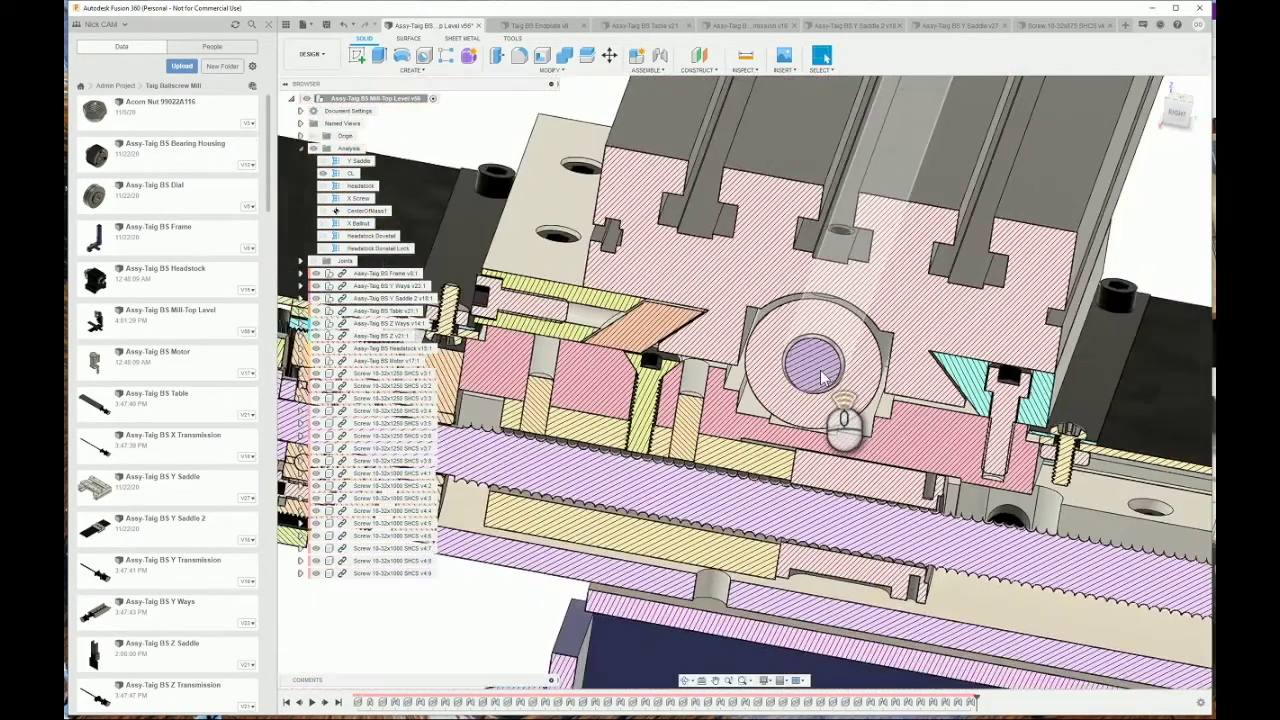
{"action": "scroll", "coordinate": [761, 369], "scroll_direction": "down", "scroll_amount": 10}
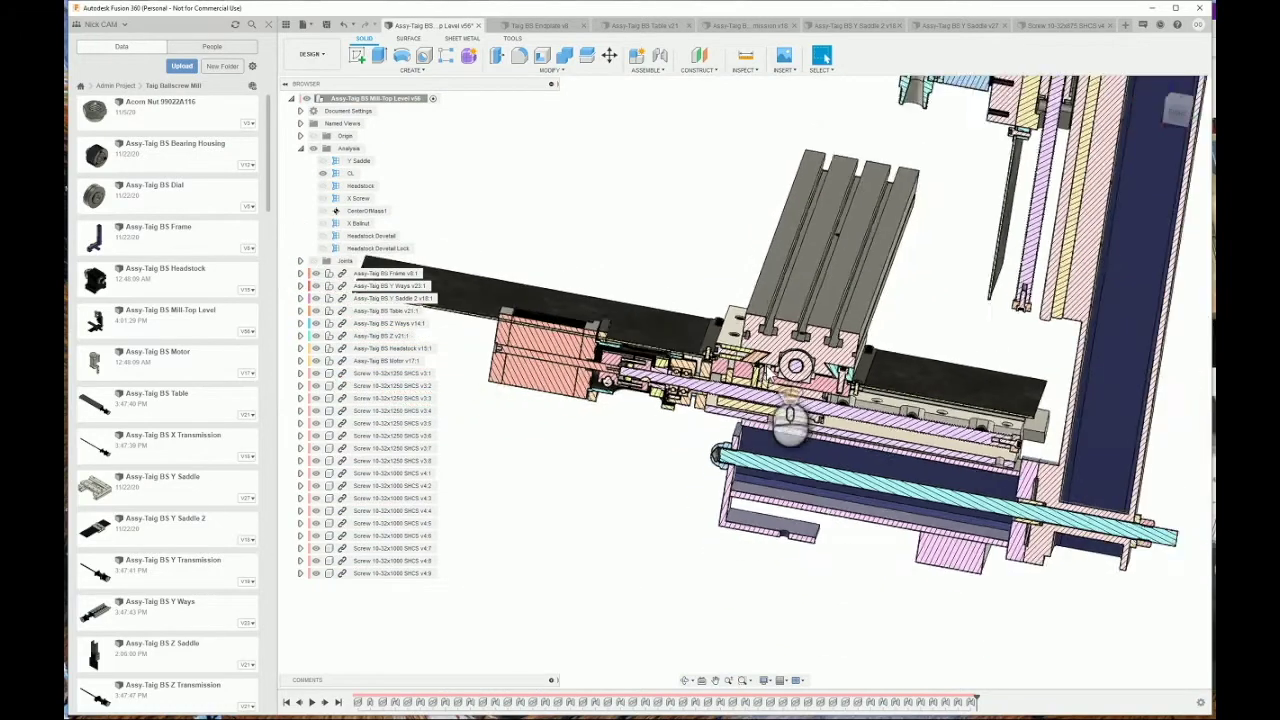
{"action": "mouse_move", "coordinate": [805, 458]}
{"action": "middle_mouse_down", "text": "shift"}
{"action": "mouse_move", "coordinate": [792, 390]}
{"action": "mouse_move", "coordinate": [685, 435]}
{"action": "middle_mouse_up", "text": "shift"}
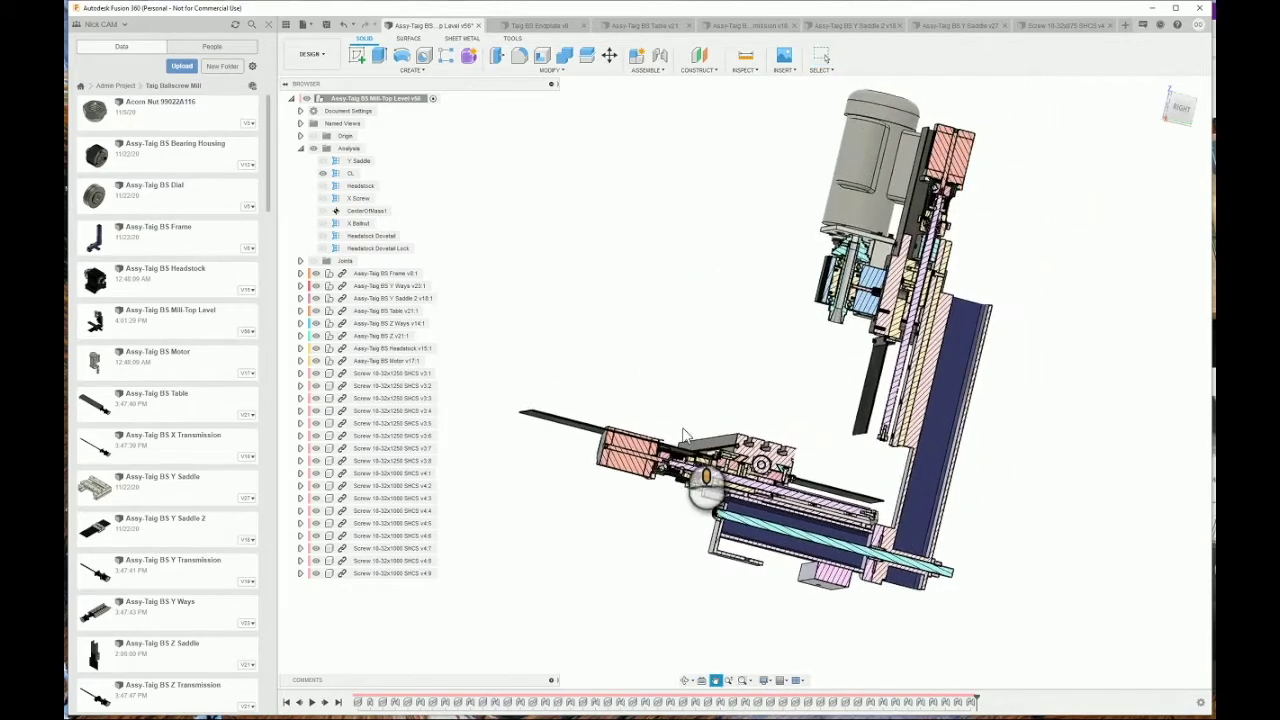
Switch to the Headstock section view and examine the Z ball nut, its retaining screw and the surrounding Z saddle and ways
{"action": "left_click", "coordinate": [322, 186]}
{"action": "middle_click_drag", "start_coordinate": [822, 305], "coordinate": [898, 364], "text": "shift"}
{"action": "scroll", "coordinate": [876, 188], "scroll_direction": "up", "scroll_amount": 3}
{"action": "middle_click_drag", "start_coordinate": [876, 192], "coordinate": [836, 277], "text": "shift"}
{"action": "scroll", "coordinate": [836, 282], "scroll_direction": "up", "scroll_amount": 3}
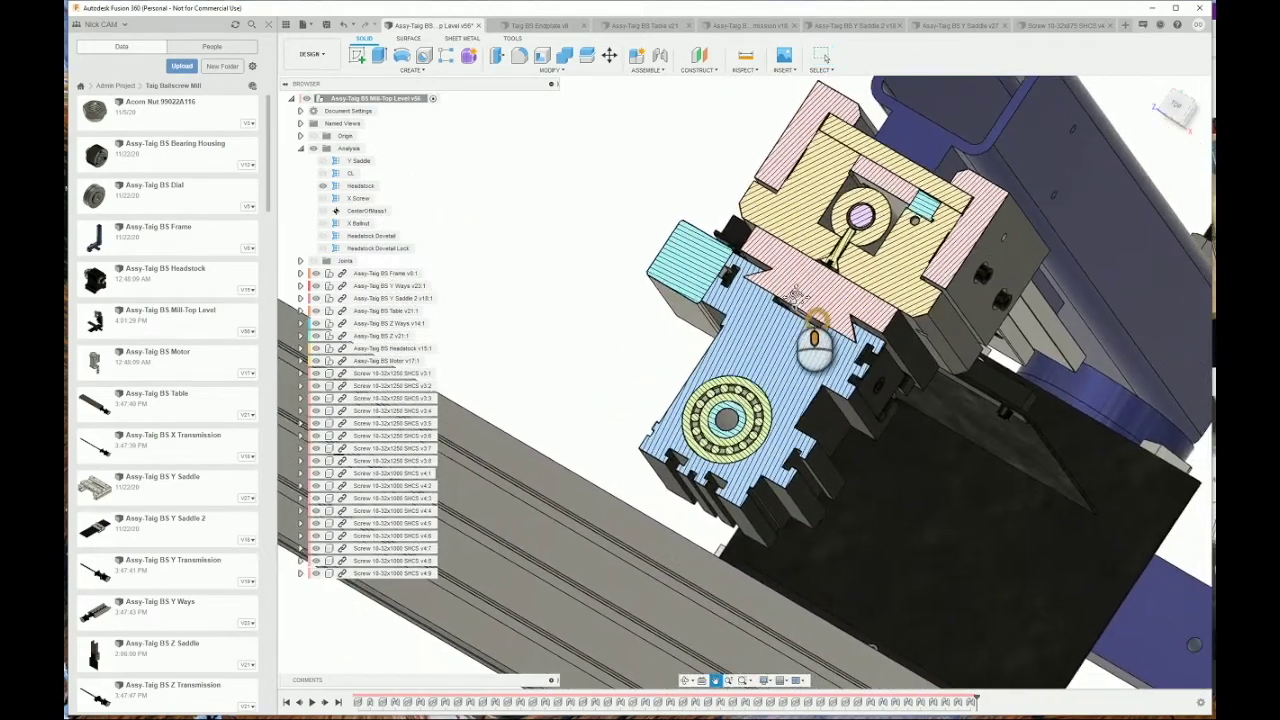
{"action": "middle_click_drag", "start_coordinate": [820, 345], "coordinate": [842, 362], "text": "shift"}
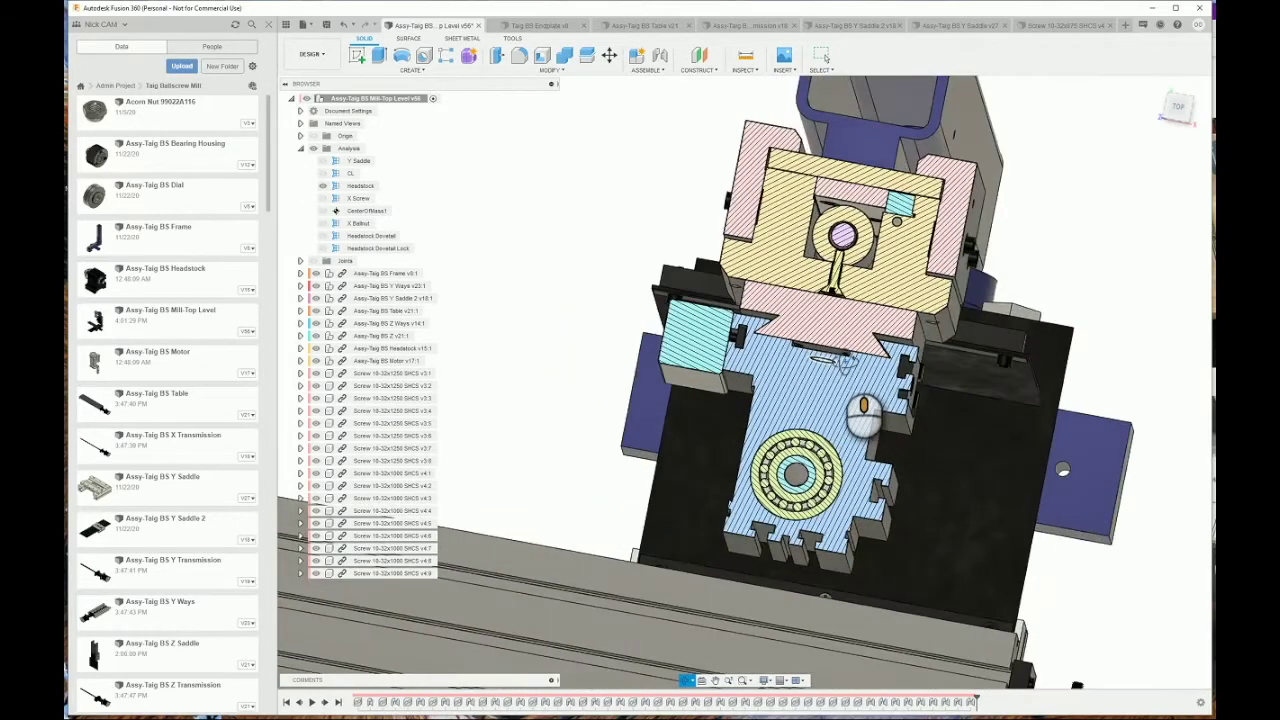
{"action": "scroll", "coordinate": [838, 281], "scroll_direction": "up", "scroll_amount": 5}
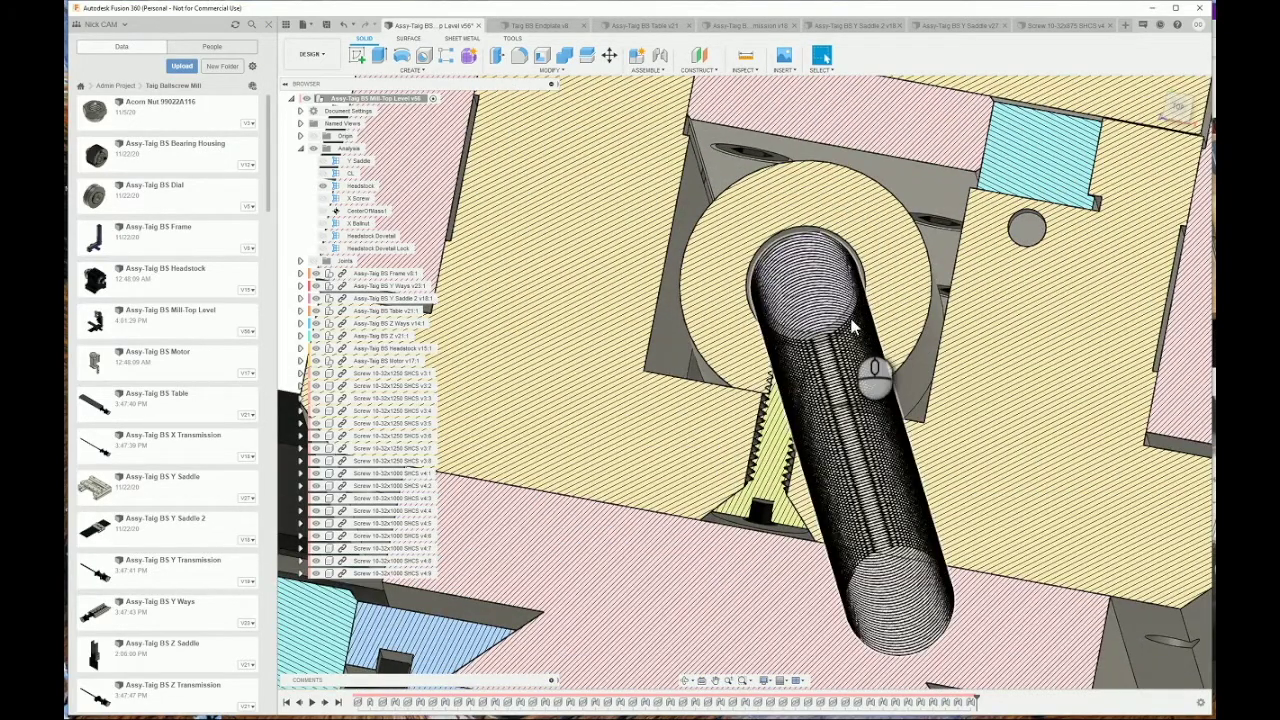
{"action": "scroll", "coordinate": [845, 315], "scroll_direction": "down", "scroll_amount": 3}
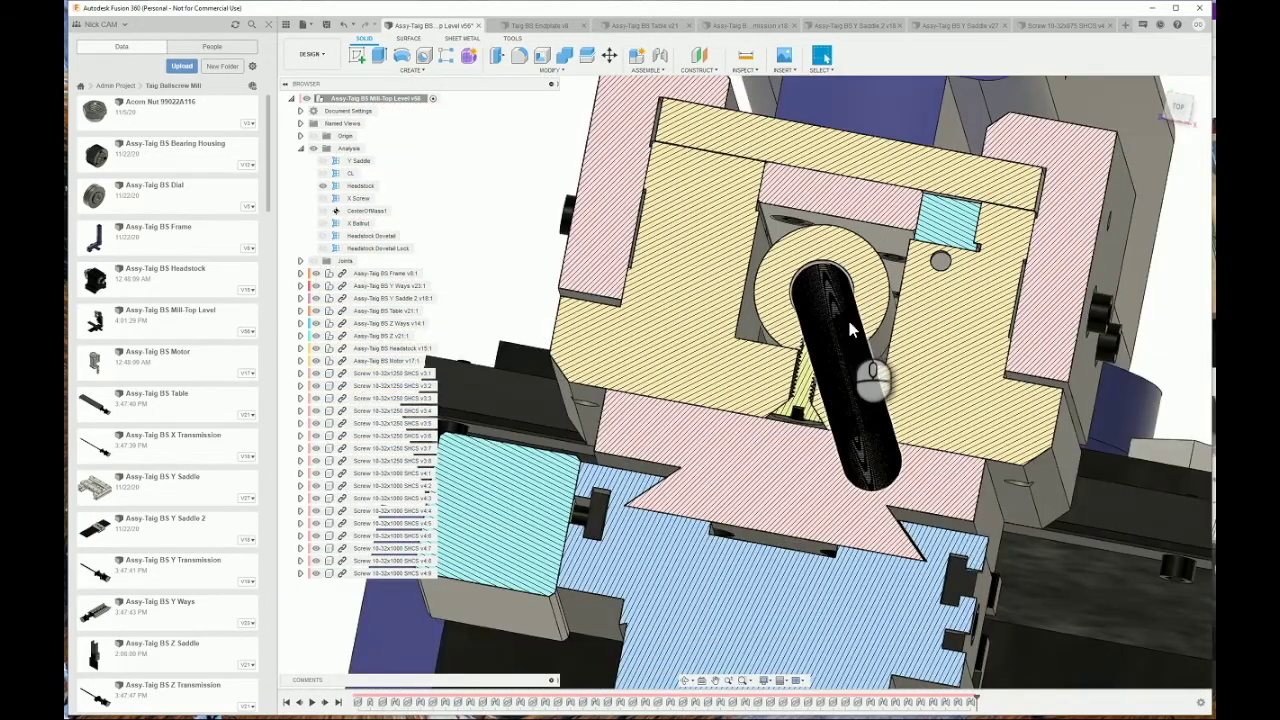
{"action": "middle_click_drag", "start_coordinate": [849, 321], "coordinate": [820, 366], "text": "shift"}
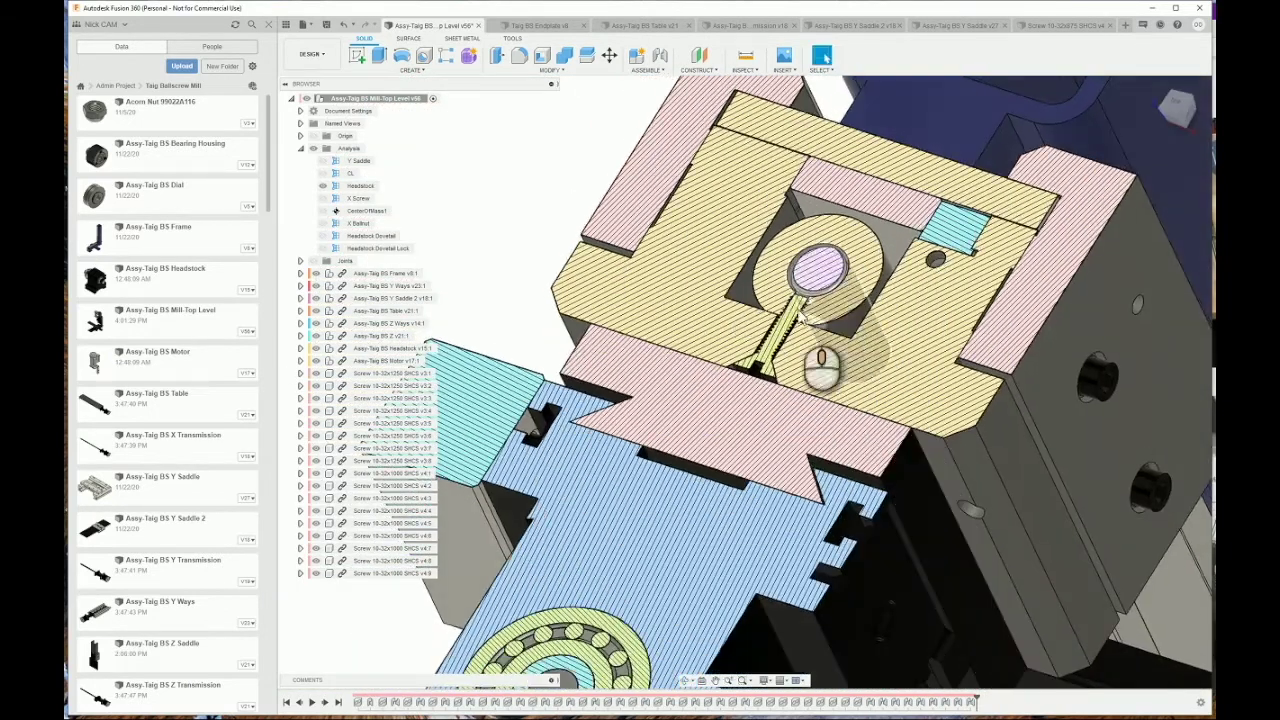
Switch to the X Screw section view and examine the X ballscrew, its ball nut, the bearing housing and the Y saddle ways
{"action": "left_click", "coordinate": [351, 197]}
{"action": "left_click", "coordinate": [323, 198]}
{"action": "scroll", "coordinate": [790, 285], "scroll_direction": "down", "scroll_amount": 3}
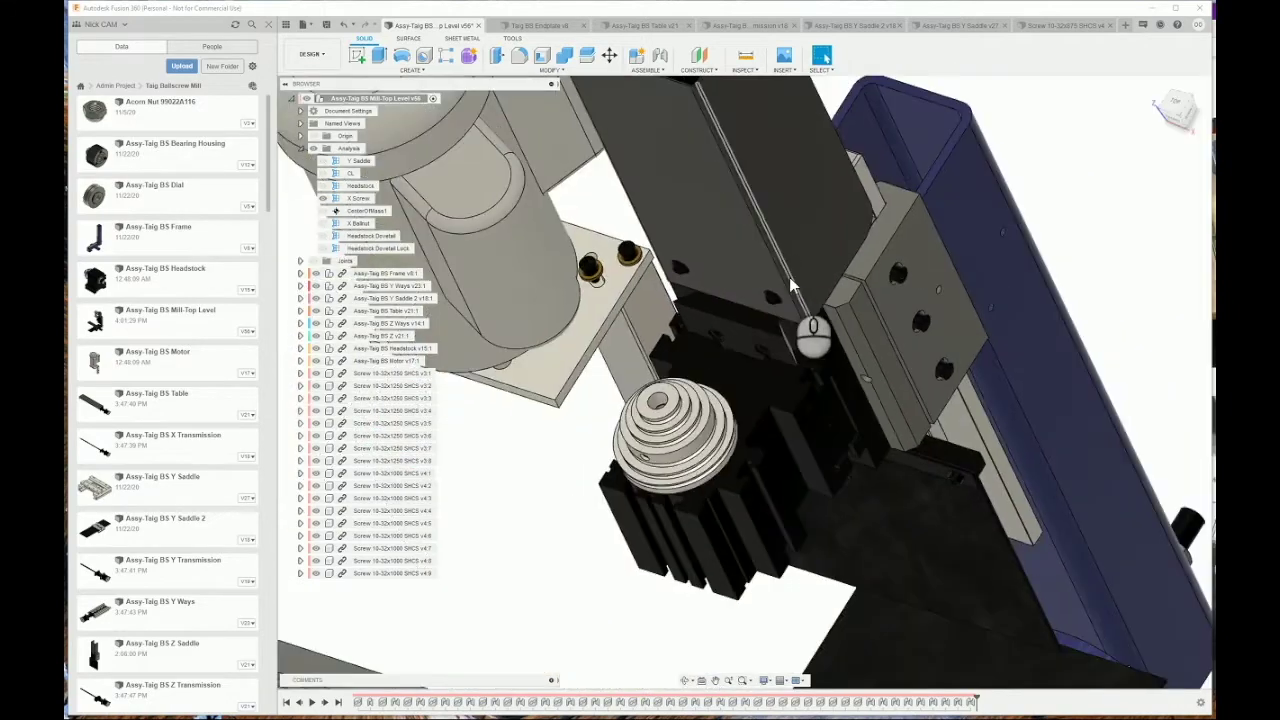
{"action": "scroll", "coordinate": [790, 285], "scroll_direction": "down", "scroll_amount": 5}
{"action": "middle_click_drag", "start_coordinate": [788, 375], "coordinate": [802, 321], "text": "shift"}
{"action": "scroll", "coordinate": [810, 514], "scroll_direction": "up", "scroll_amount": 3}
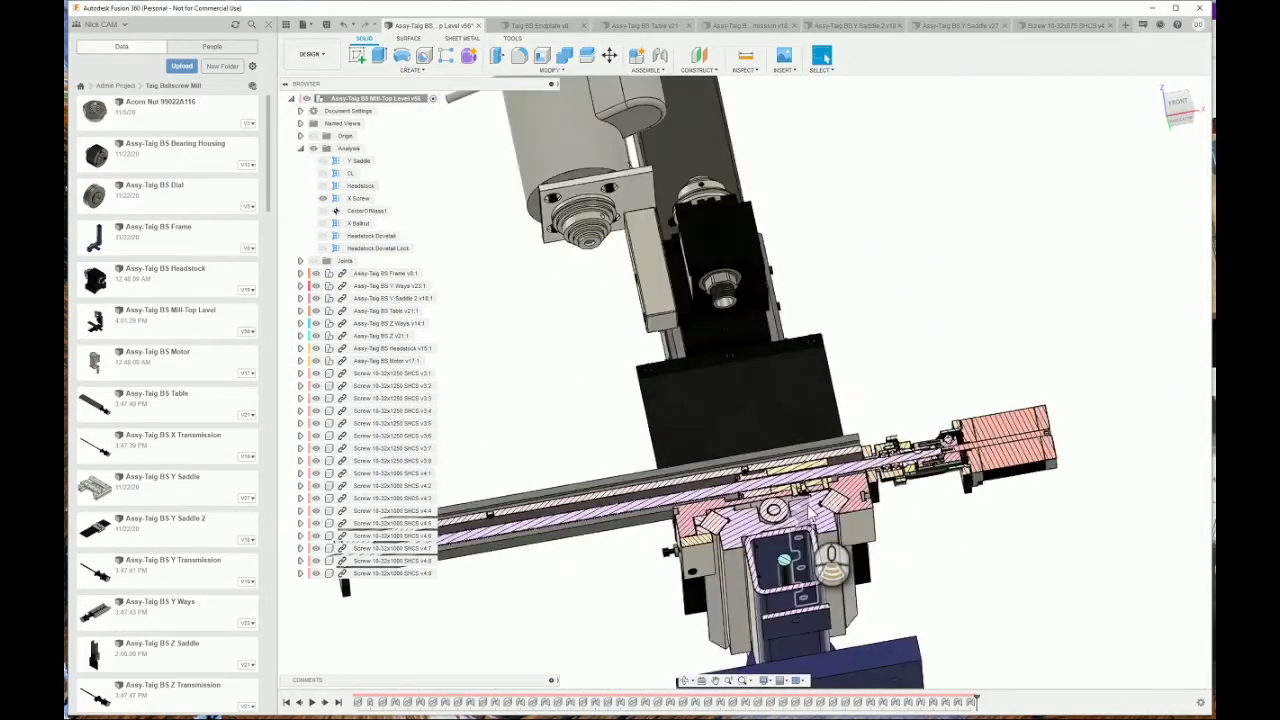
{"action": "scroll", "coordinate": [831, 565], "scroll_direction": "up", "scroll_amount": 3}
{"action": "scroll", "coordinate": [829, 523], "scroll_direction": "up", "scroll_amount": 3}
{"action": "middle_click_drag", "start_coordinate": [804, 468], "coordinate": [807, 467], "text": "shift"}
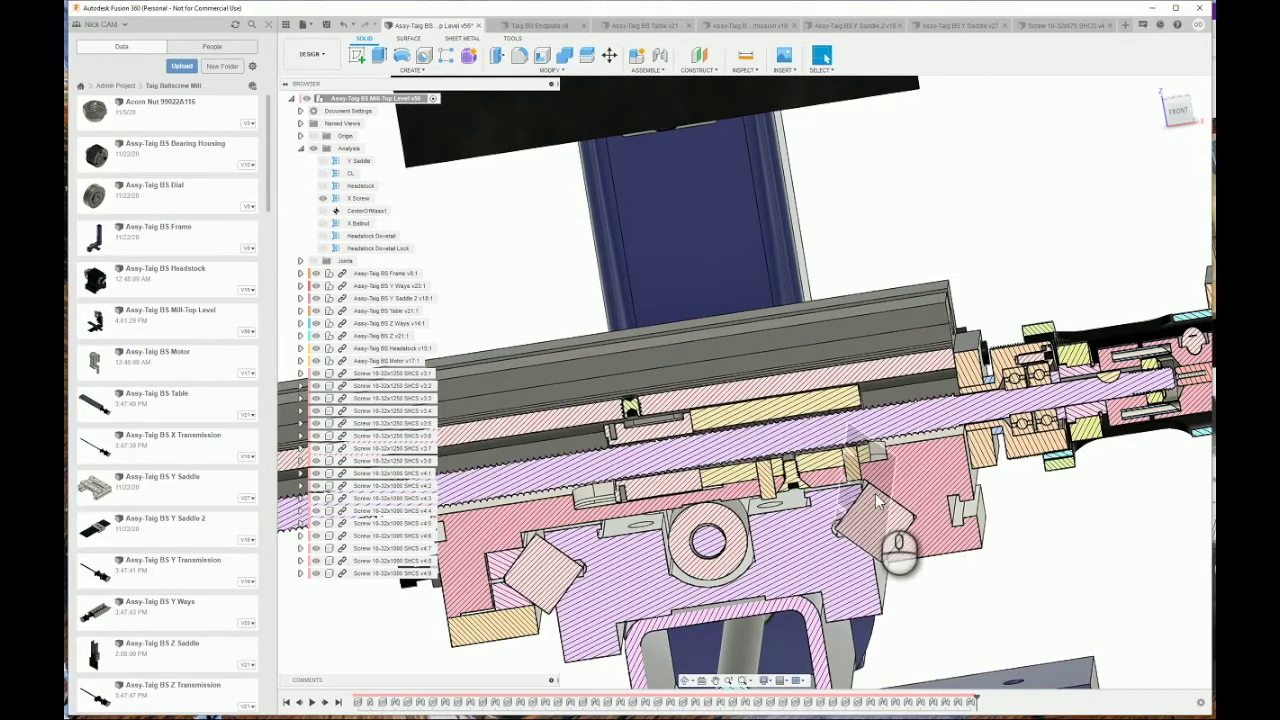
{"action": "scroll", "coordinate": [877, 500], "scroll_direction": "down", "scroll_amount": 2}
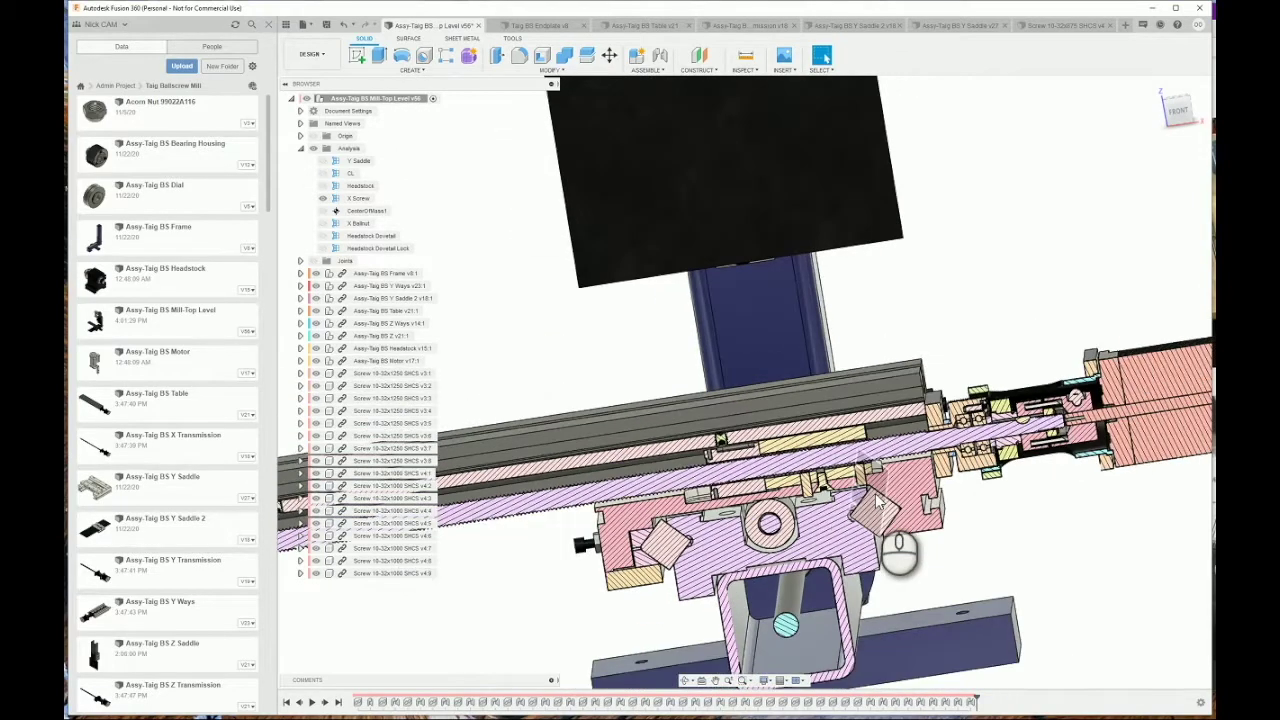
Switch to the X Ballnut section view and examine the ball nut, its retaining screw and the gib beside the table dovetail
{"action": "left_click", "coordinate": [323, 223]}
{"action": "scroll", "coordinate": [843, 320], "scroll_direction": "down", "scroll_amount": 2}
{"action": "middle_click_drag", "start_coordinate": [781, 359], "coordinate": [731, 355], "text": "shift"}
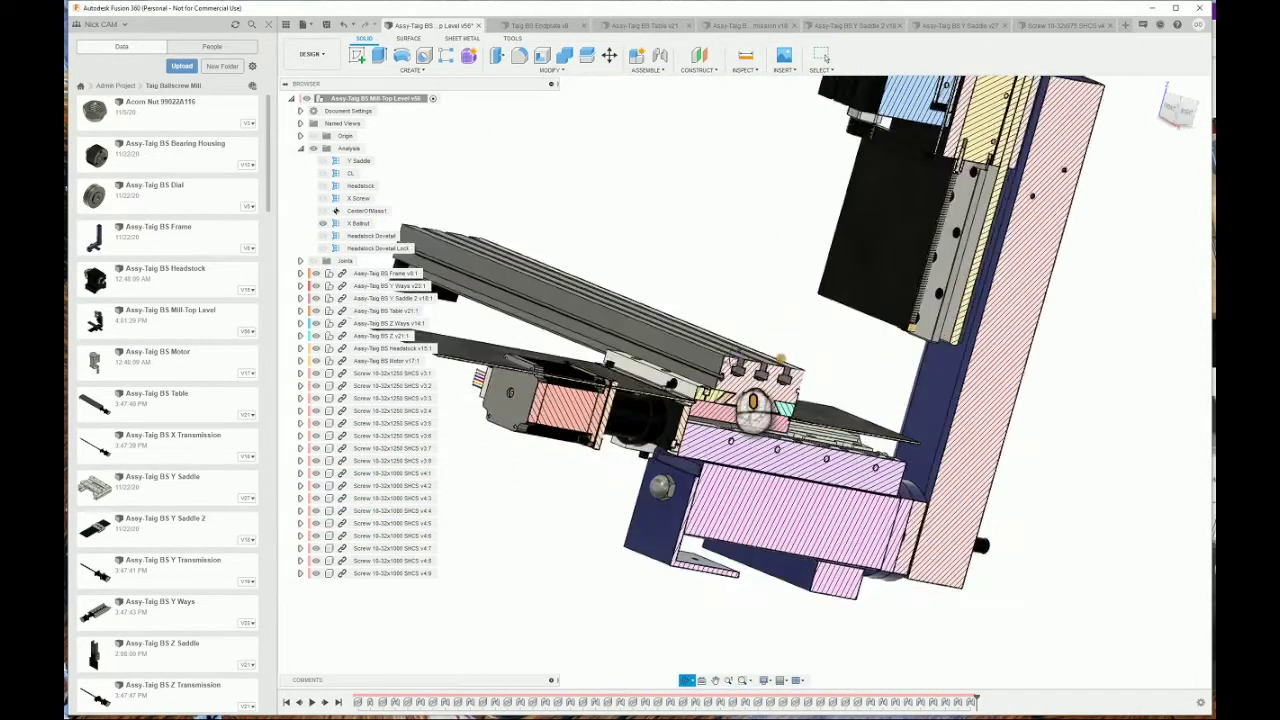
{"action": "scroll", "coordinate": [760, 420], "scroll_direction": "up", "scroll_amount": 6}
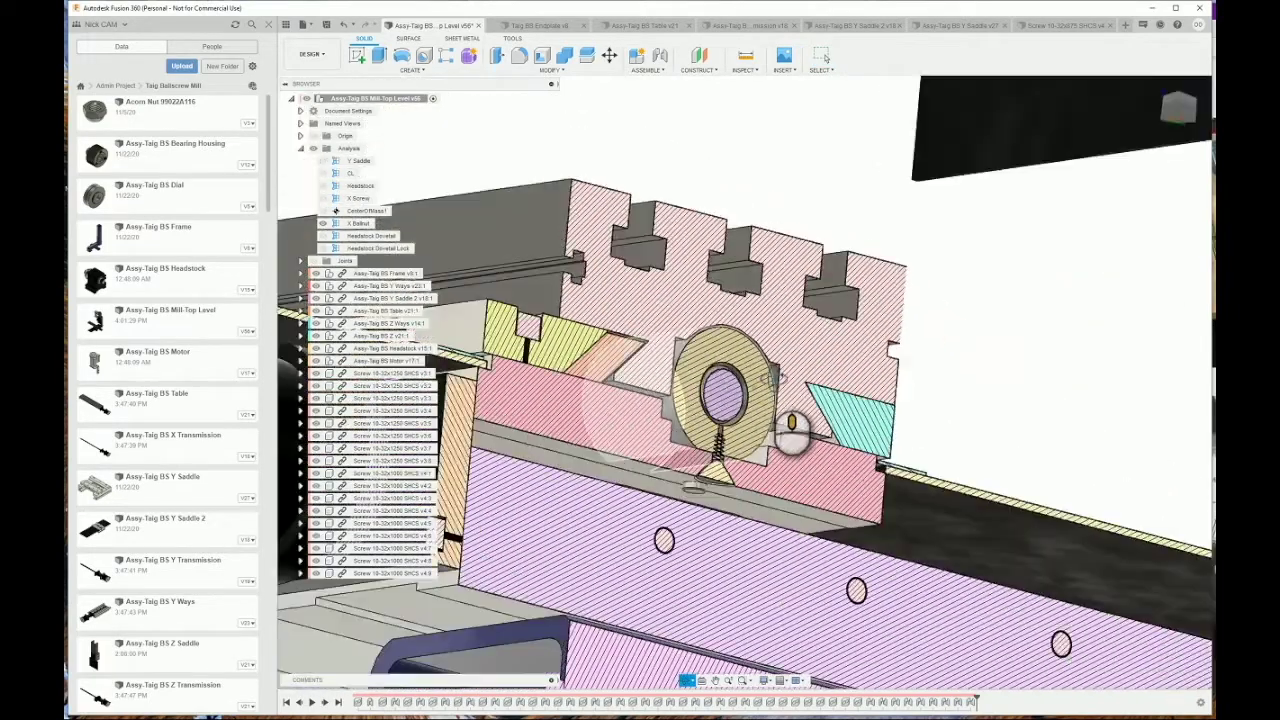
{"action": "middle_click_drag", "start_coordinate": [770, 381], "coordinate": [725, 389], "text": "shift"}
{"action": "scroll", "coordinate": [511, 401], "scroll_direction": "up", "scroll_amount": 3}
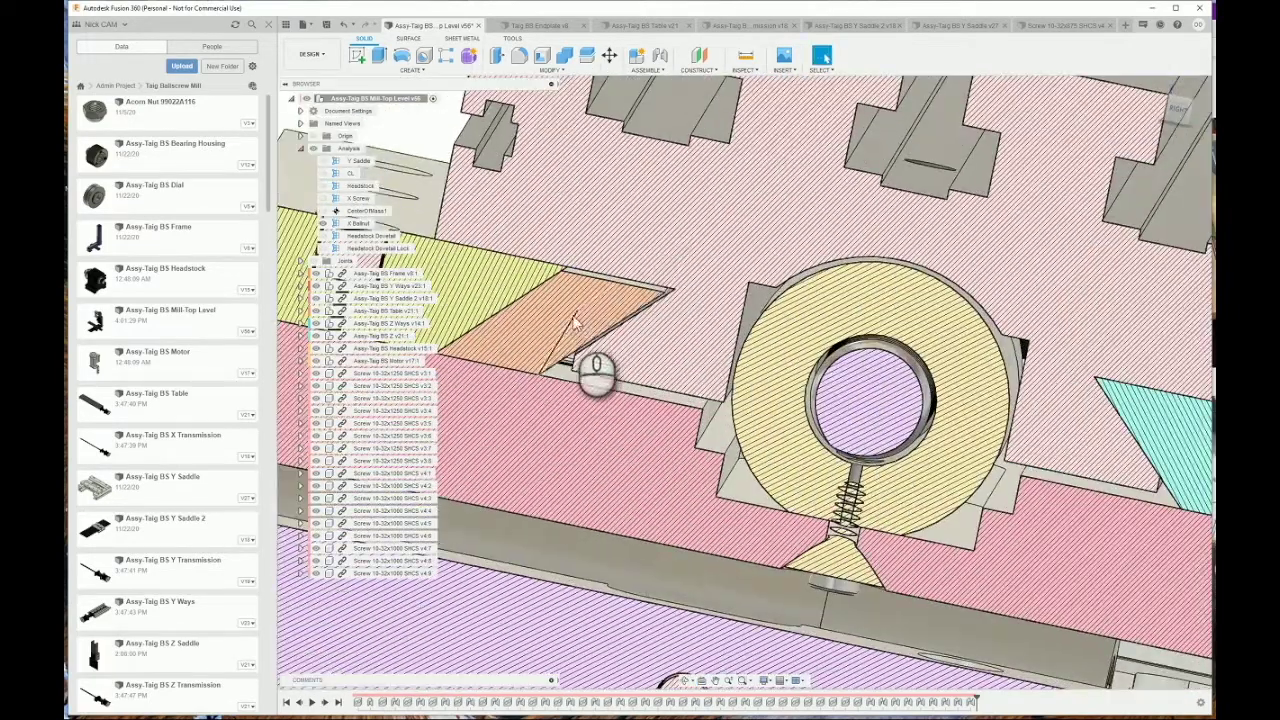
{"action": "scroll", "coordinate": [590, 330], "scroll_direction": "down", "scroll_amount": 2}
{"action": "scroll", "coordinate": [610, 370], "scroll_direction": "down", "scroll_amount": 3}
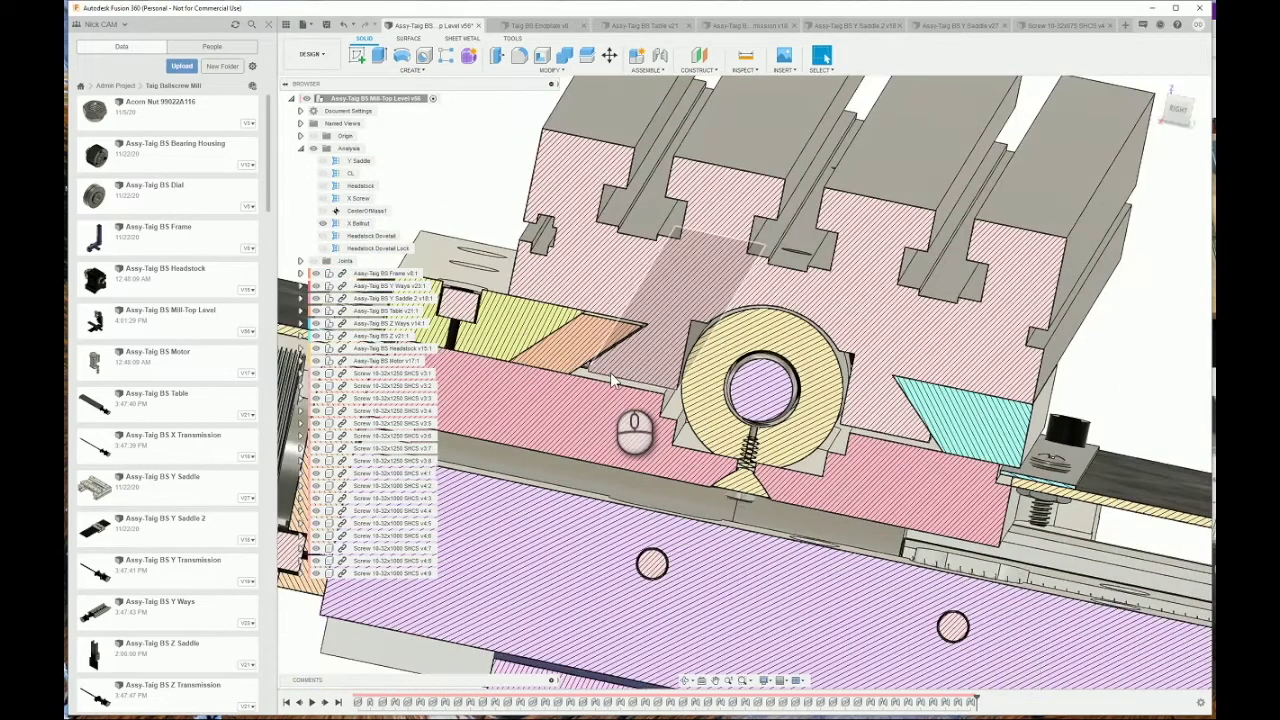
Compare the dovetail contact faces on both sides of the table in the X Ballnut section
{"action": "scroll", "coordinate": [935, 395], "scroll_direction": "up", "scroll_amount": 10}
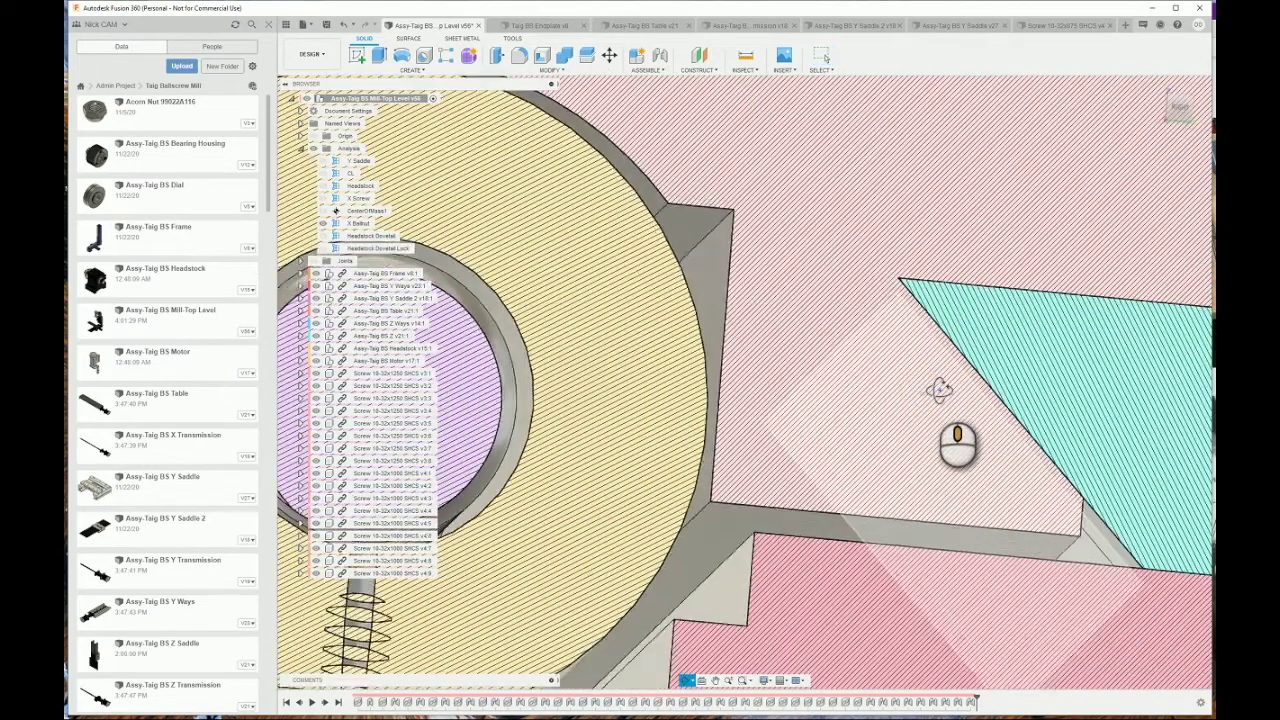
{"action": "middle_click_drag", "start_coordinate": [937, 393], "coordinate": [995, 425], "text": "shift"}
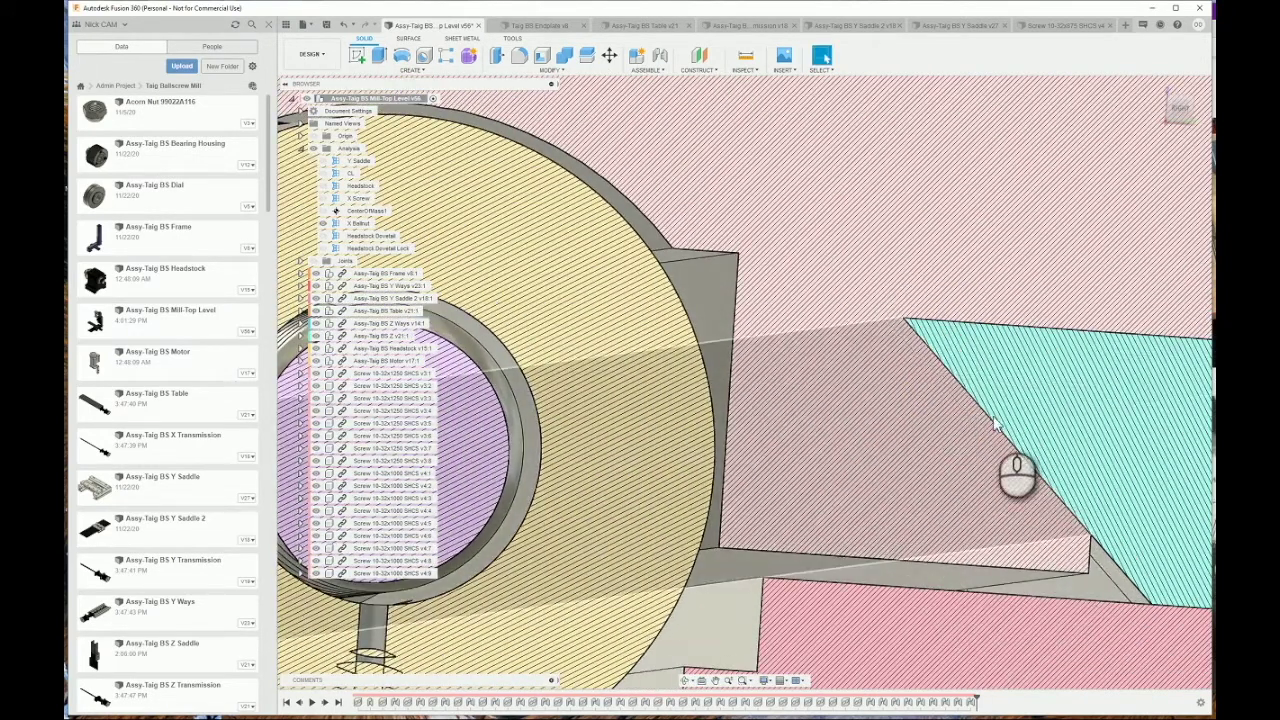
{"action": "scroll", "coordinate": [1040, 480], "scroll_direction": "down", "scroll_amount": 8}
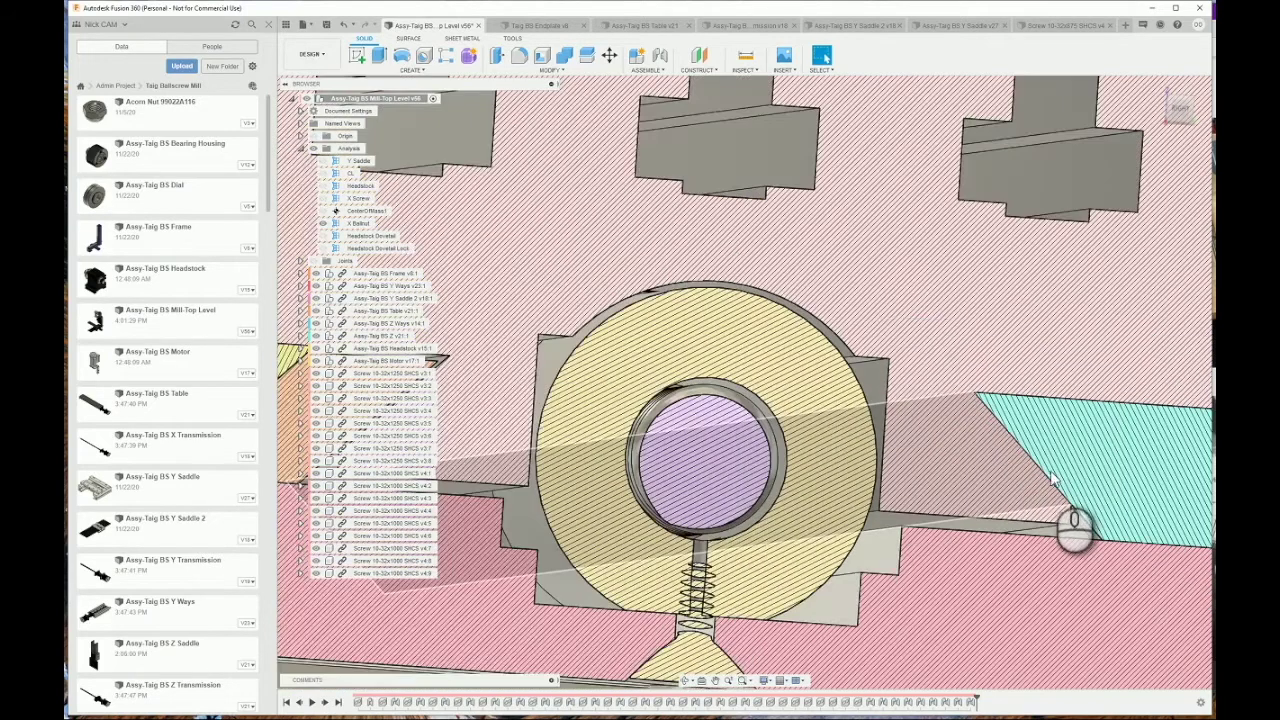
{"action": "scroll", "coordinate": [716, 437], "scroll_direction": "up", "scroll_amount": 8}
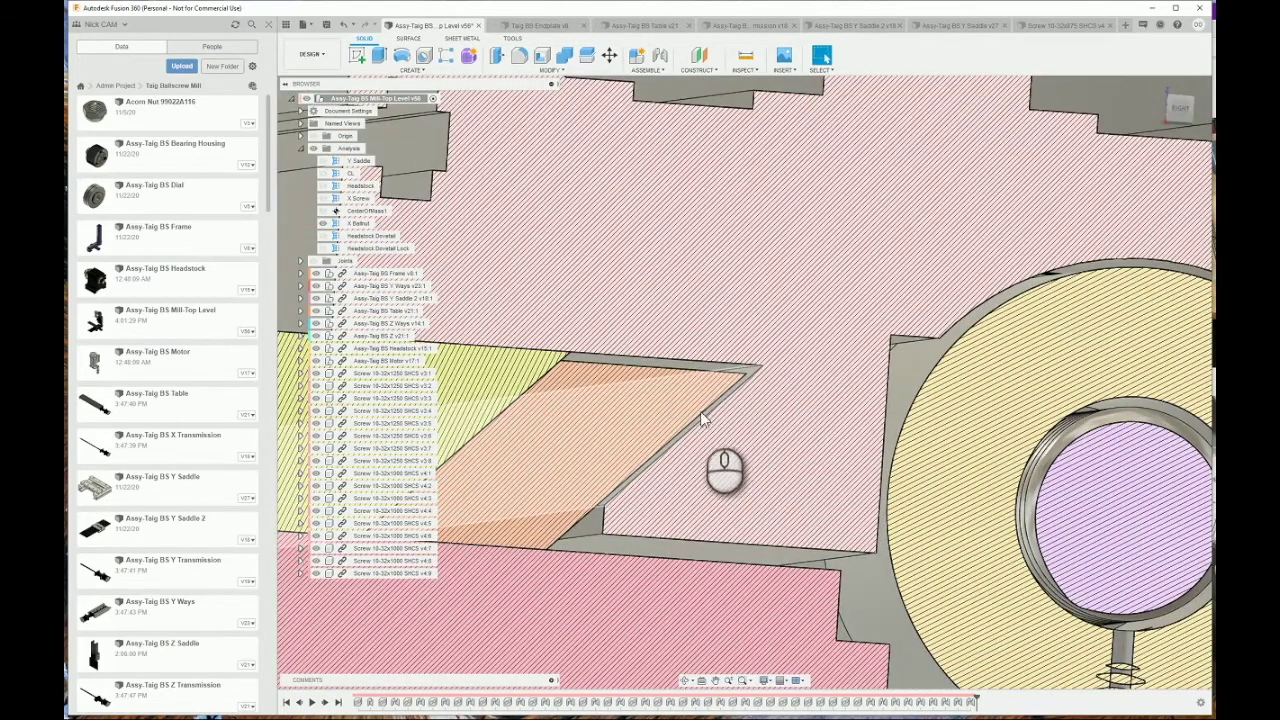
{"action": "scroll", "coordinate": [779, 438], "scroll_direction": "down", "scroll_amount": 3}
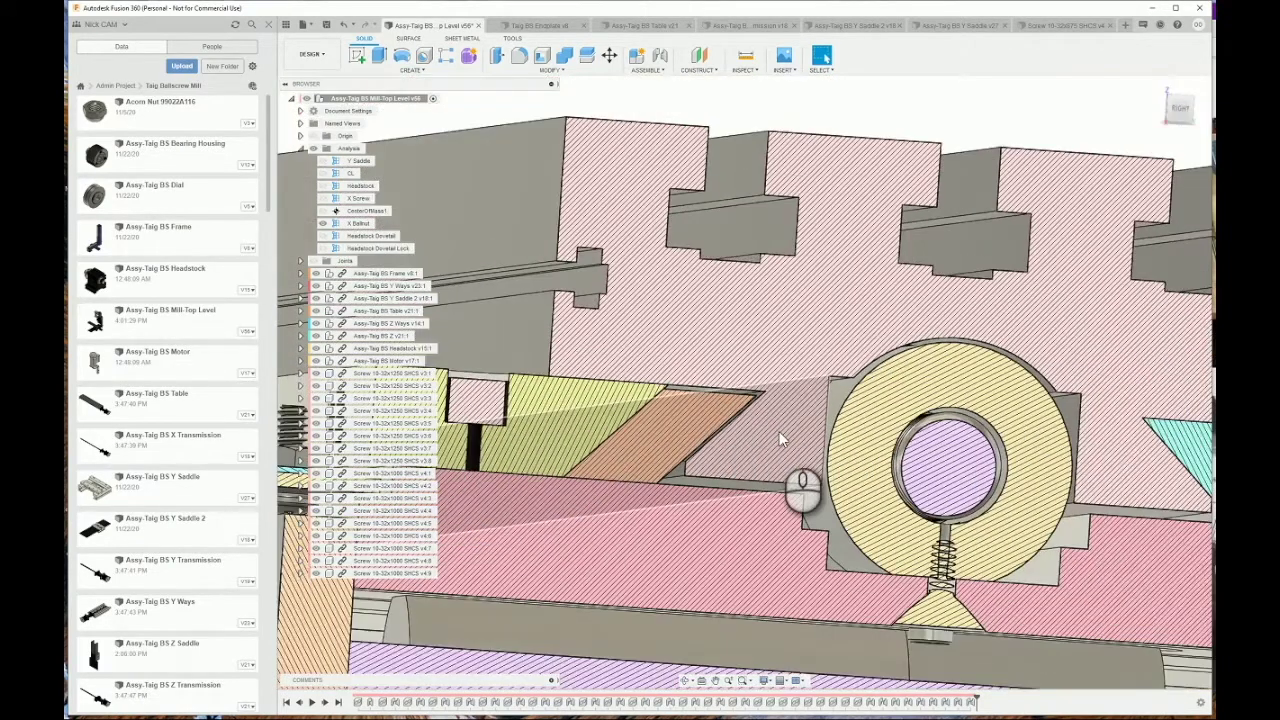
{"action": "scroll", "coordinate": [779, 437], "scroll_direction": "down", "scroll_amount": 5}
{"action": "middle_click_drag", "start_coordinate": [712, 447], "coordinate": [714, 457], "text": "shift"}
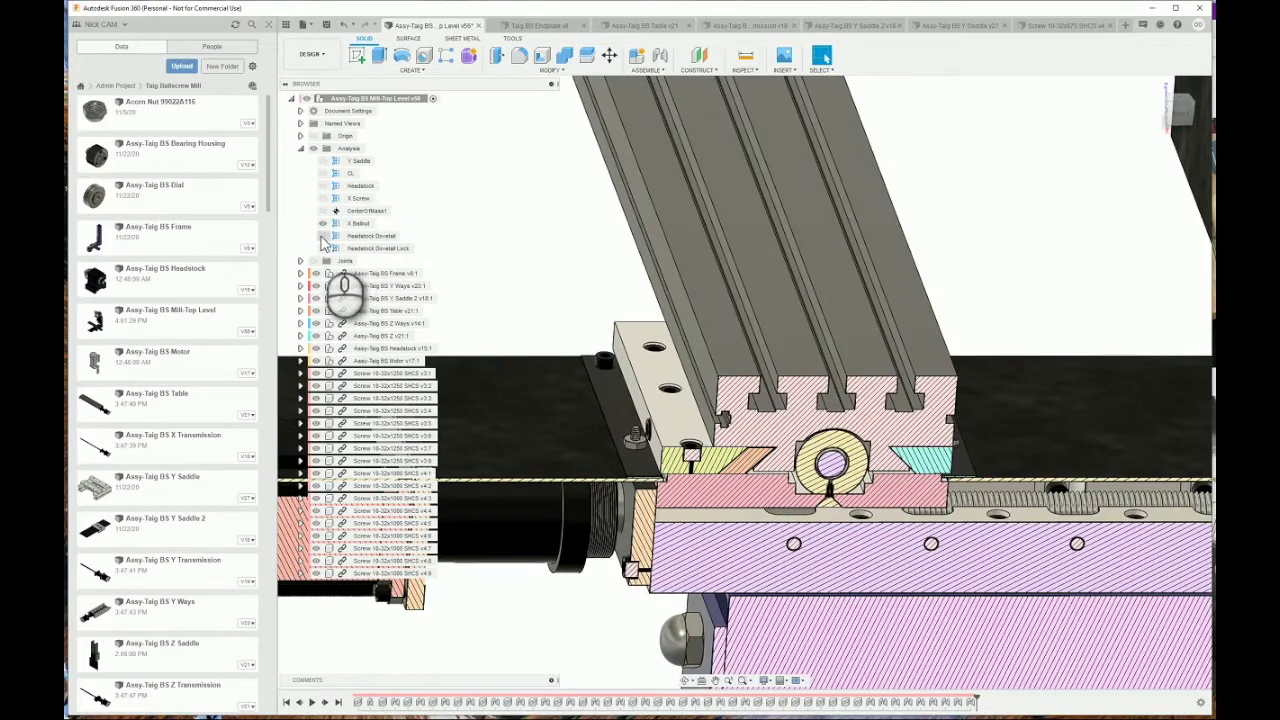
Switch to the Headstock Dovetail section view and examine how both sides of the dovetail fit in the headstock
{"action": "left_click", "coordinate": [322, 236]}
{"action": "scroll", "coordinate": [709, 480], "scroll_direction": "up", "scroll_amount": 6}
{"action": "scroll", "coordinate": [807, 308], "scroll_direction": "down", "scroll_amount": 3}
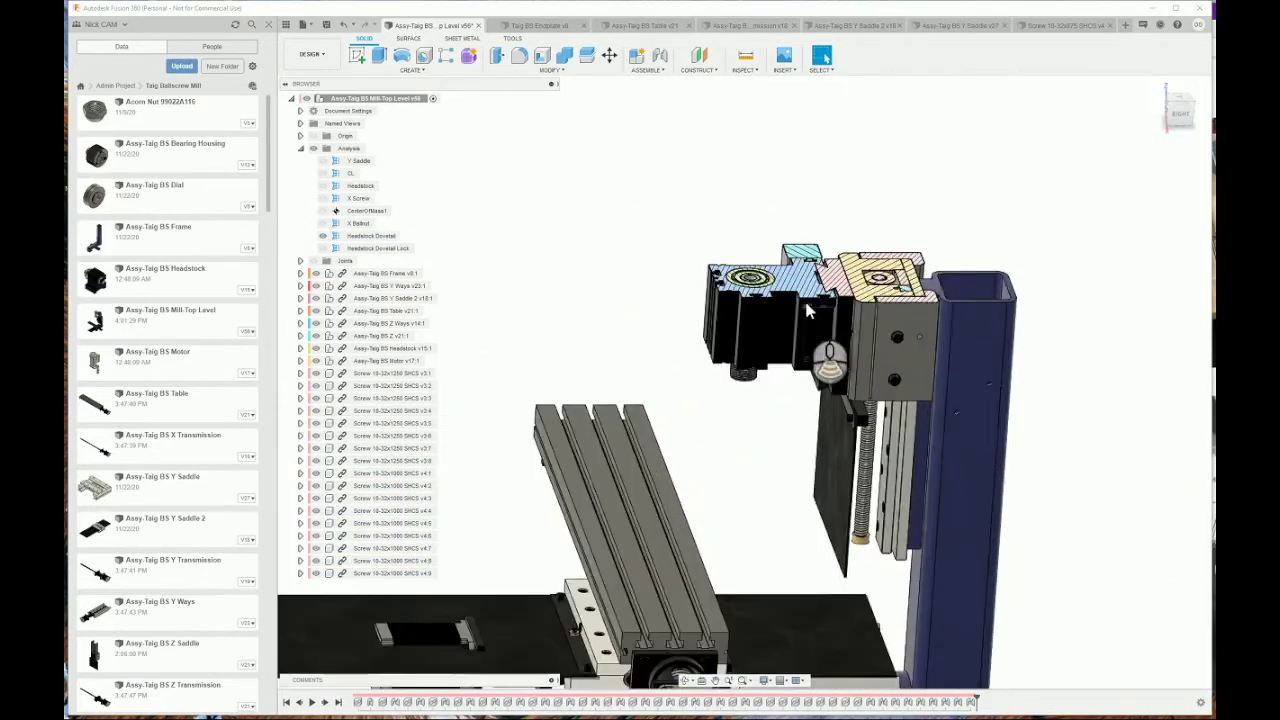
{"action": "scroll", "coordinate": [807, 308], "scroll_direction": "down", "scroll_amount": 4}
{"action": "middle_click_drag", "start_coordinate": [836, 260], "coordinate": [902, 356], "text": "shift"}
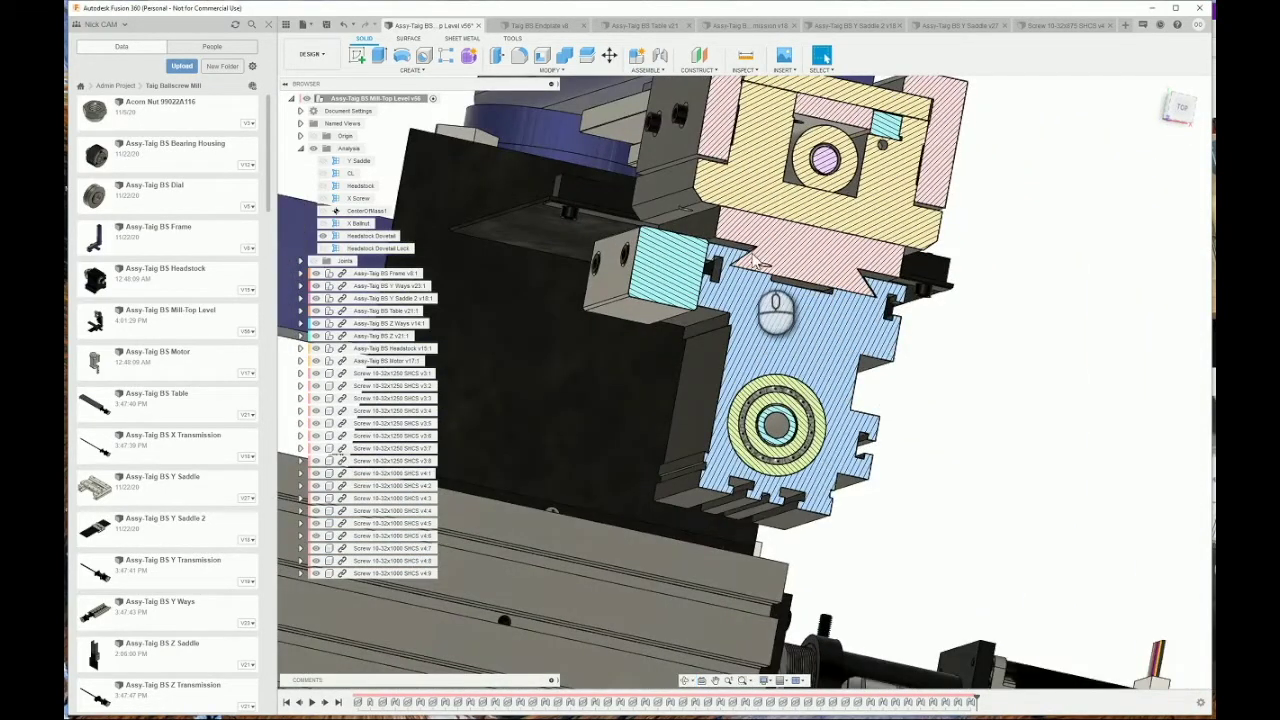
{"action": "scroll", "coordinate": [757, 262], "scroll_direction": "up", "scroll_amount": 4}
{"action": "scroll", "coordinate": [715, 275], "scroll_direction": "down", "scroll_amount": 2}
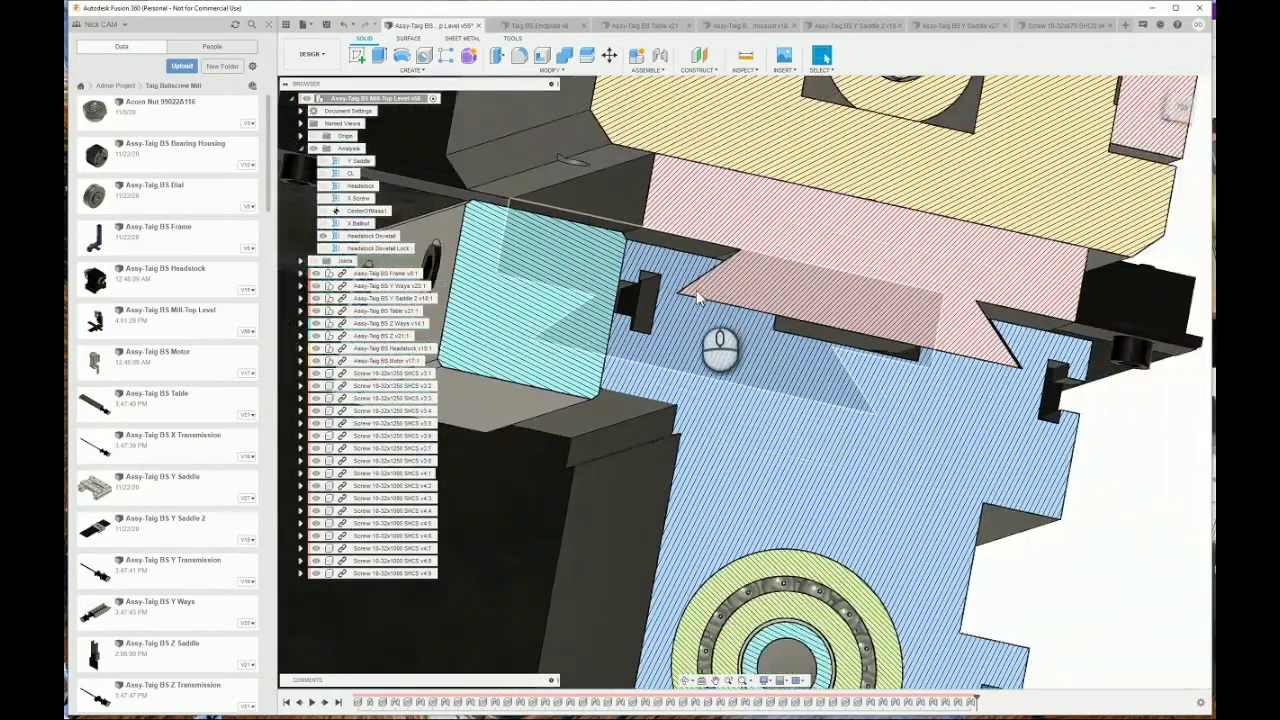
{"action": "scroll", "coordinate": [700, 297], "scroll_direction": "down", "scroll_amount": 2}
{"action": "middle_click_drag", "start_coordinate": [837, 294], "coordinate": [863, 337], "text": "shift"}
{"action": "scroll", "coordinate": [925, 360], "scroll_direction": "up", "scroll_amount": 4}
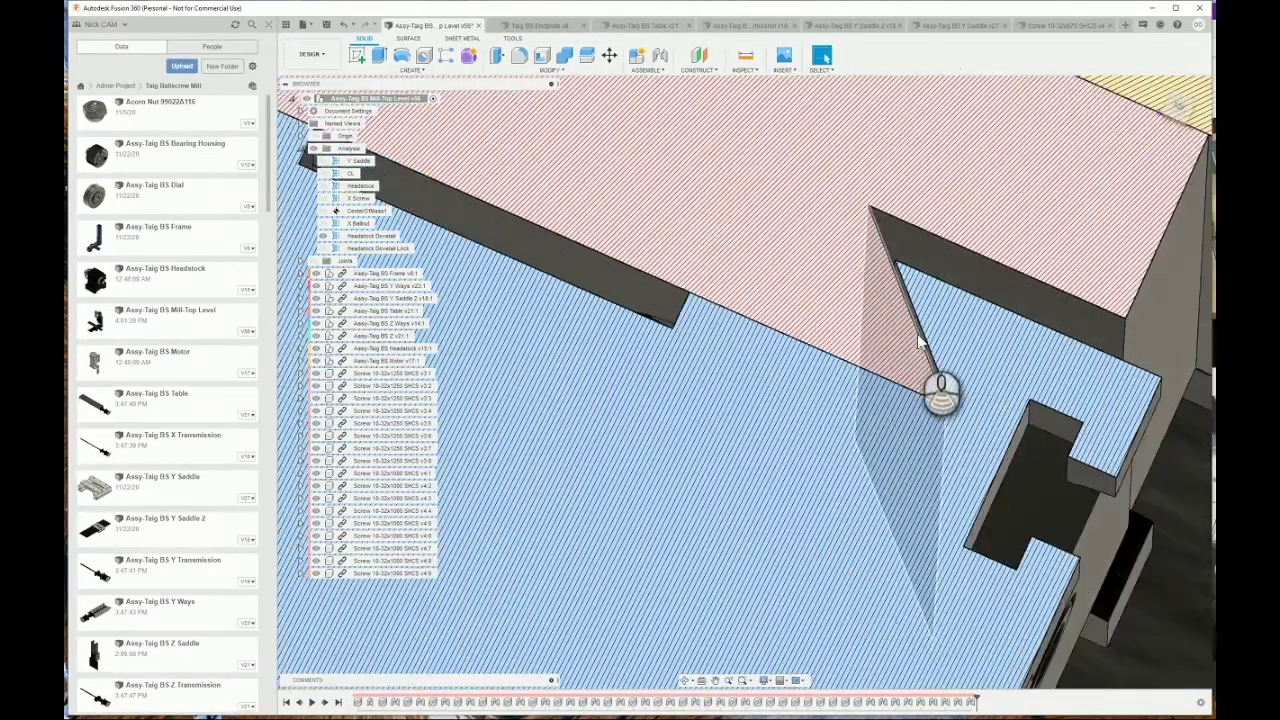
{"action": "scroll", "coordinate": [915, 327], "scroll_direction": "down", "scroll_amount": 3}
{"action": "mouse_move", "coordinate": [899, 328]}
{"action": "middle_mouse_down", "text": "shift"}
{"action": "mouse_move", "coordinate": [888, 316]}
{"action": "mouse_move", "coordinate": [898, 326]}
{"action": "middle_mouse_up", "text": "shift"}
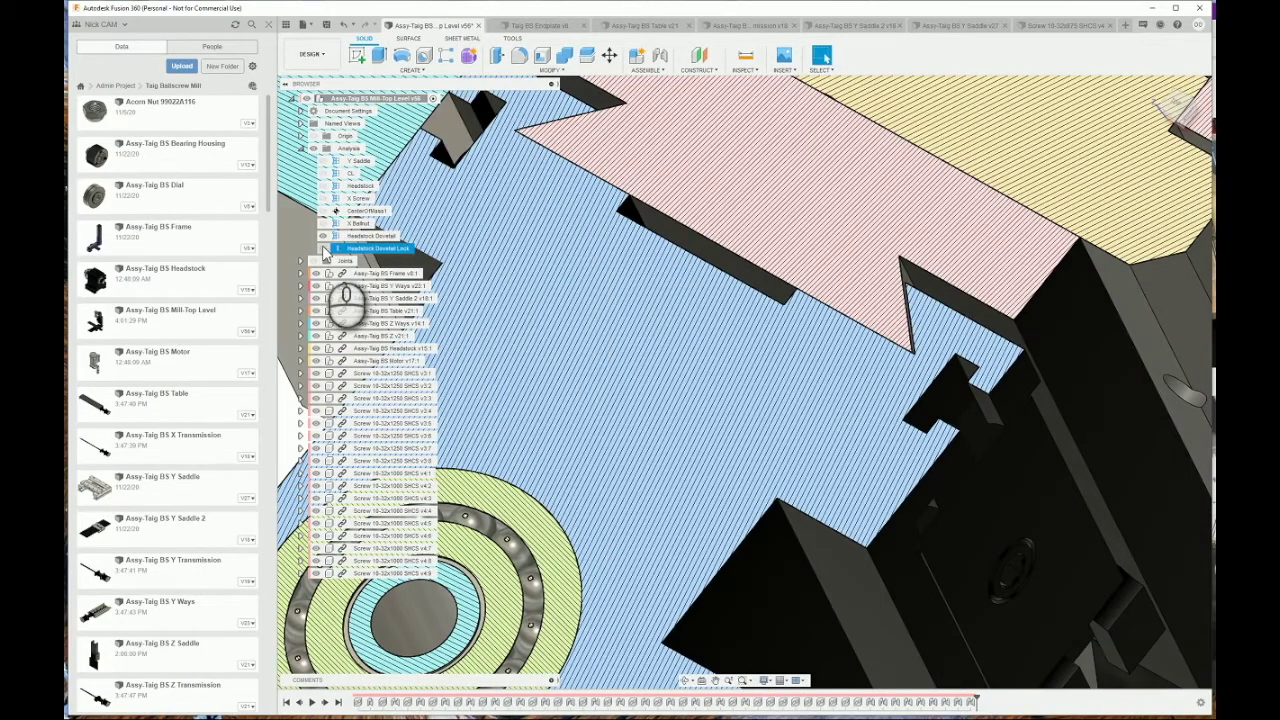
Switch to the Headstock Dovetail Lock section view and examine the clamp piece and screw that lock the headstock on its dovetail
{"action": "left_click", "coordinate": [322, 249]}
{"action": "middle_click_drag", "start_coordinate": [943, 343], "coordinate": [890, 395], "text": "shift"}
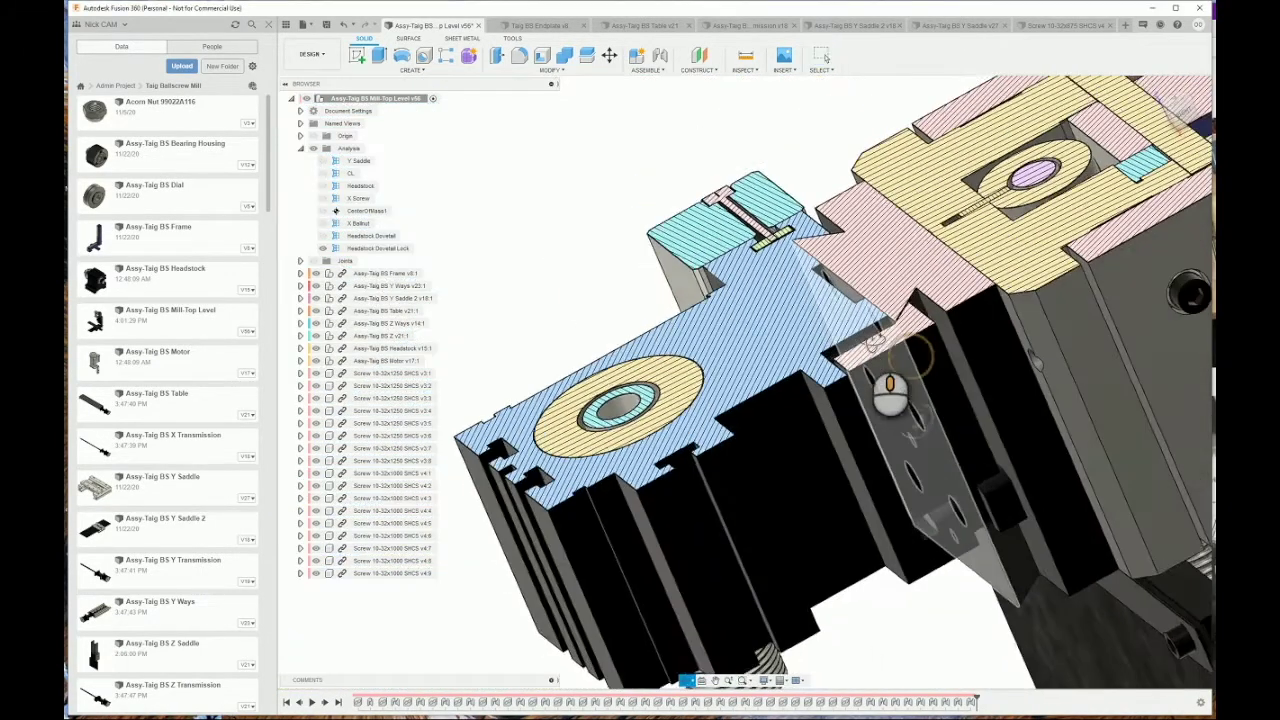
{"action": "scroll", "coordinate": [910, 325], "scroll_direction": "up", "scroll_amount": 5}
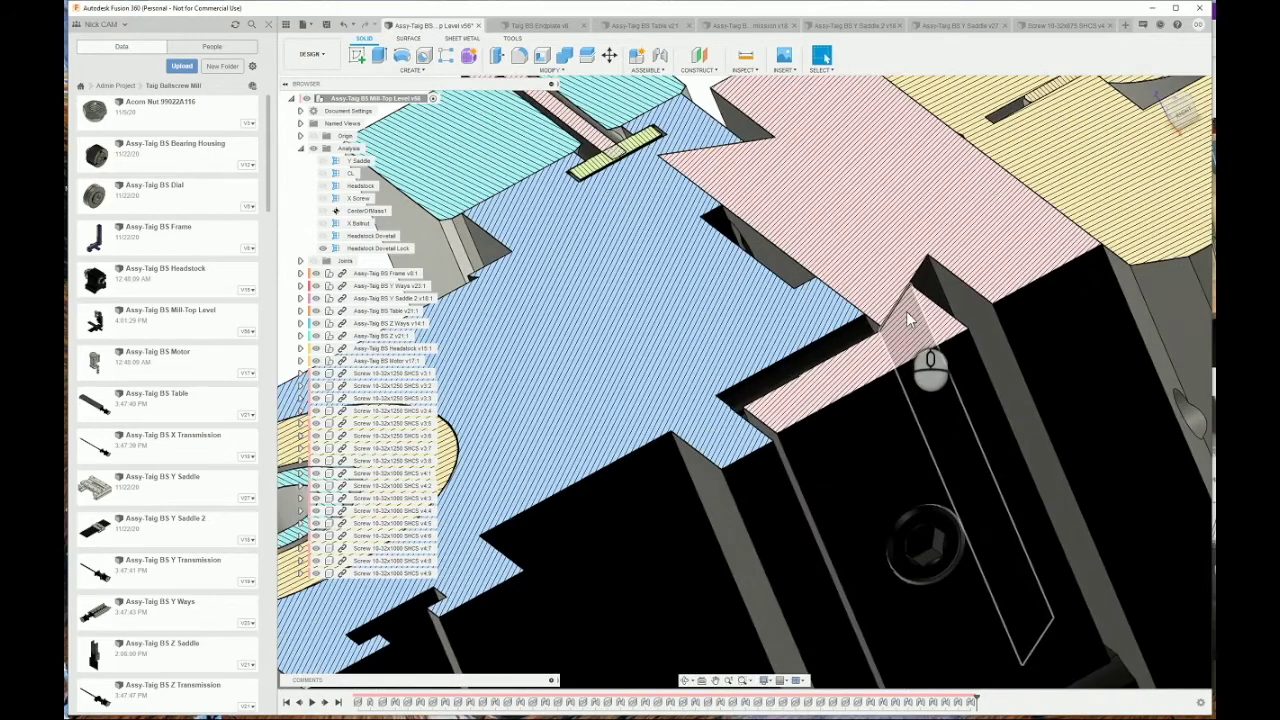
{"action": "mouse_move", "coordinate": [906, 311]}
{"action": "middle_mouse_down", "text": "shift"}
{"action": "mouse_move", "coordinate": [962, 355]}
{"action": "mouse_move", "coordinate": [915, 318]}
{"action": "mouse_move", "coordinate": [955, 362]}
{"action": "mouse_move", "coordinate": [938, 352]}
{"action": "middle_mouse_up", "text": "shift"}
{"action": "scroll", "coordinate": [920, 316], "scroll_direction": "up", "scroll_amount": 3}
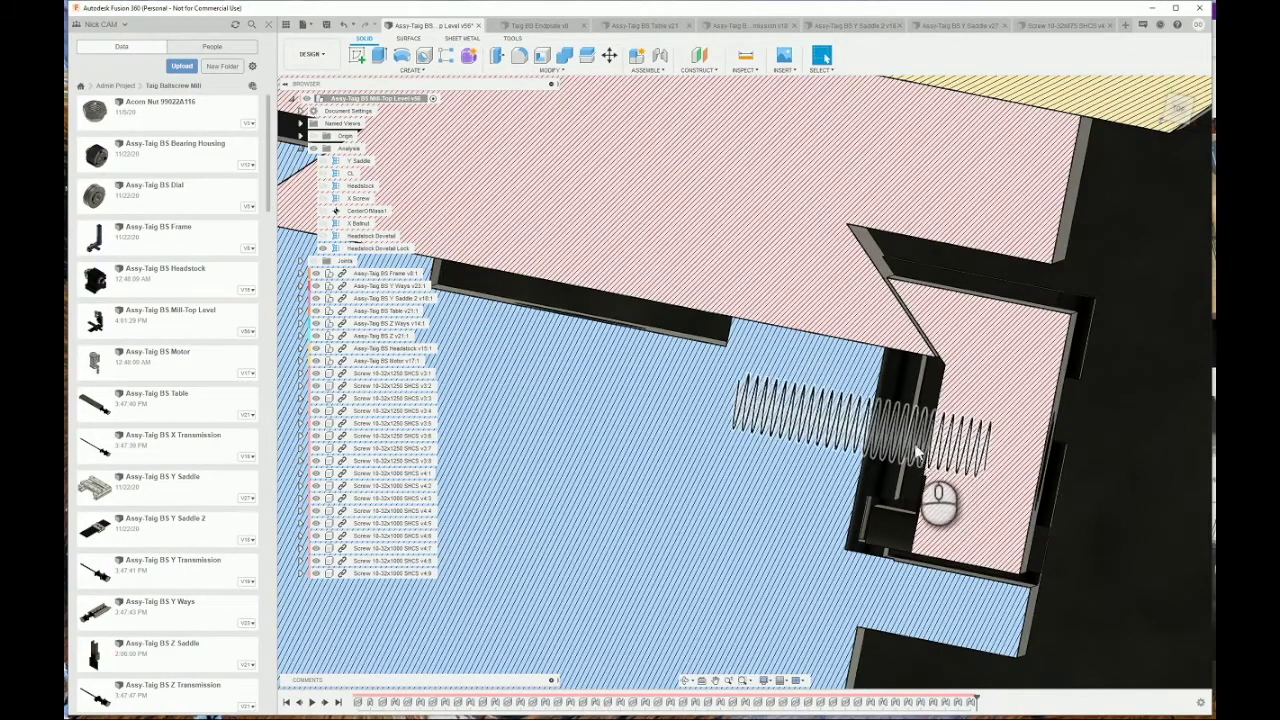
Turn off all section analyses, show the whole uncut mill and collapse the Analysis folder
{"action": "middle_click_drag", "start_coordinate": [914, 447], "coordinate": [937, 362], "text": "shift"}
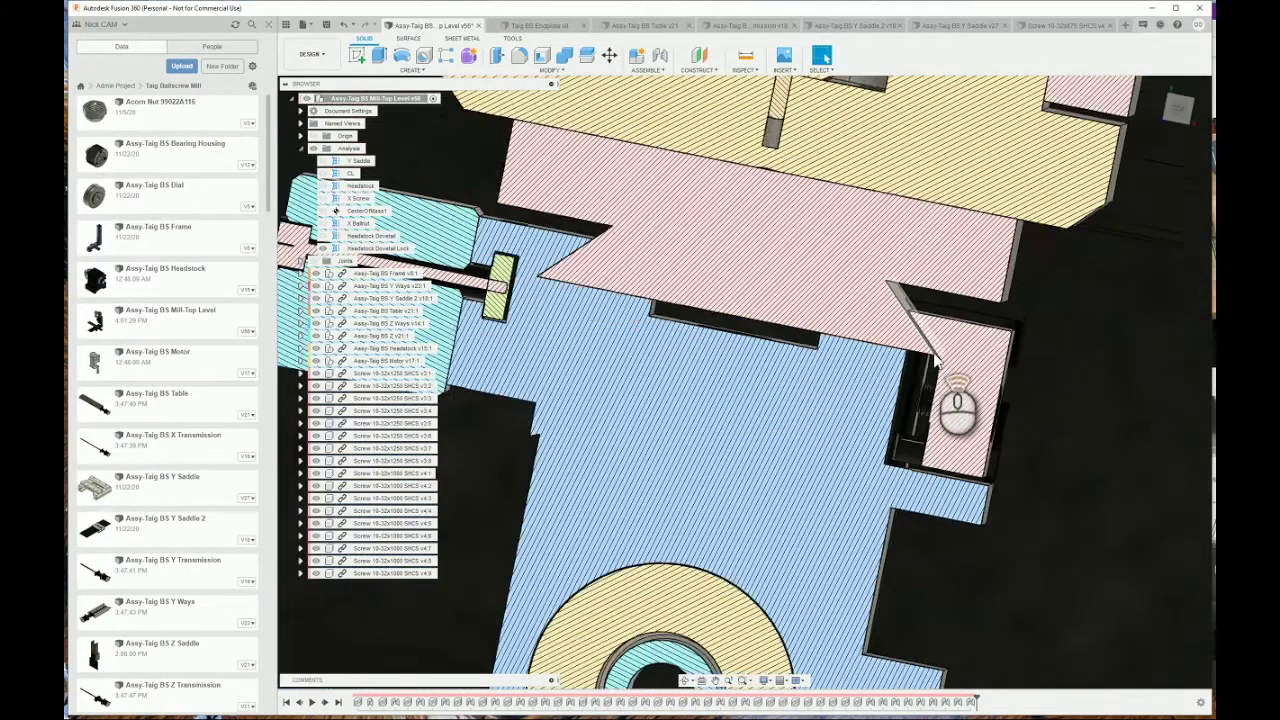
{"action": "scroll", "coordinate": [938, 366], "scroll_direction": "up", "scroll_amount": 3}
{"action": "mouse_move", "coordinate": [754, 368]}
{"action": "middle_mouse_down", "text": "shift"}
{"action": "mouse_move", "coordinate": [755, 354]}
{"action": "mouse_move", "coordinate": [747, 377]}
{"action": "middle_mouse_up", "text": "shift"}
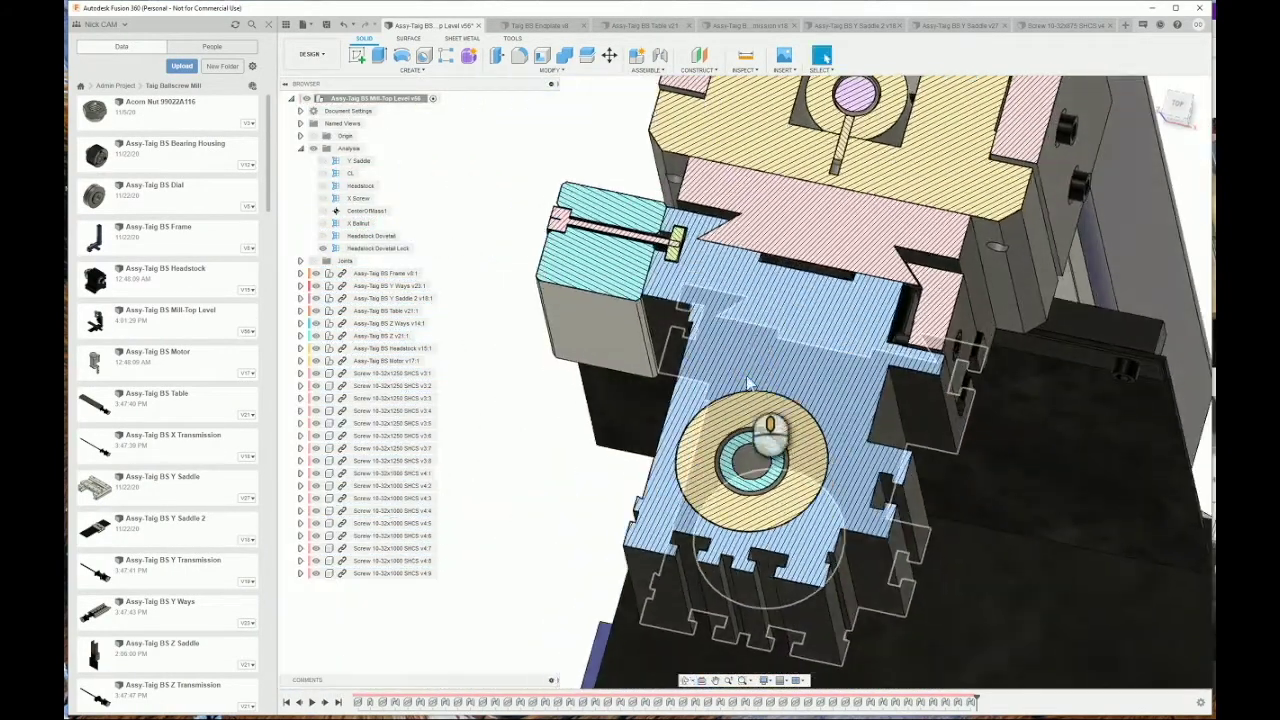
{"action": "scroll", "coordinate": [750, 383], "scroll_direction": "down", "scroll_amount": 3}
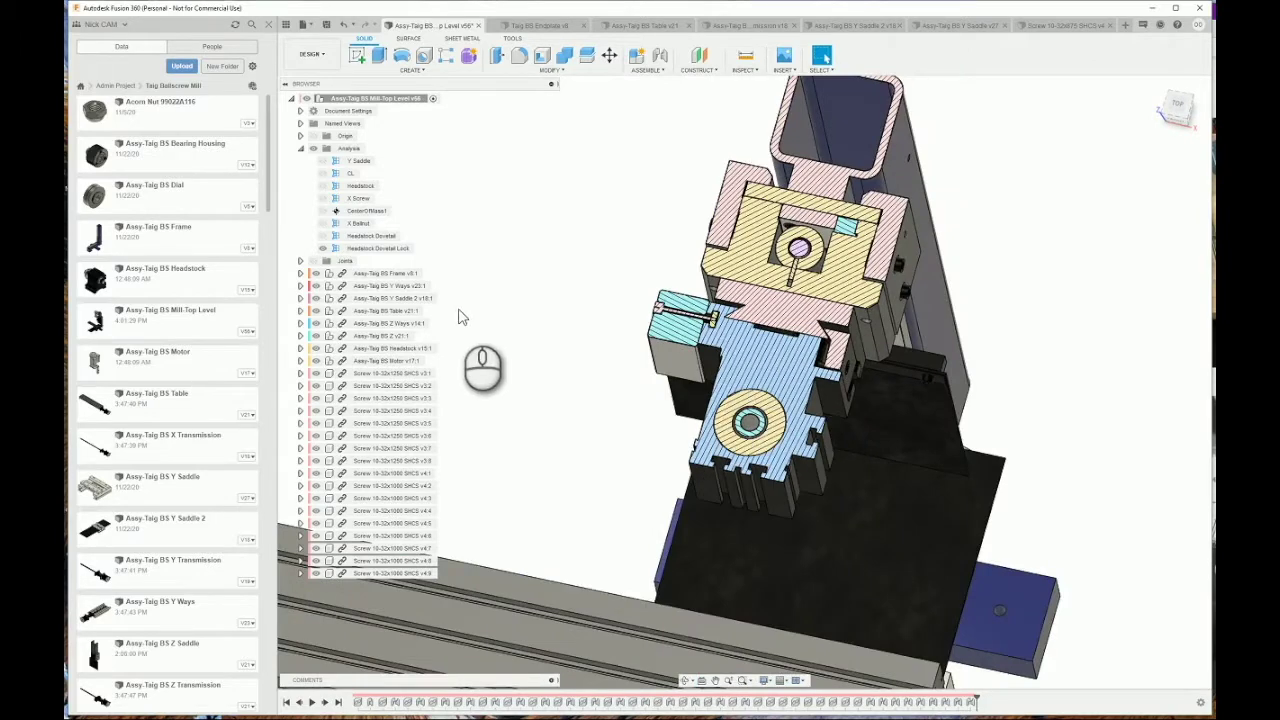
{"action": "left_click", "coordinate": [313, 149]}
{"action": "scroll", "coordinate": [770, 440], "scroll_direction": "down", "scroll_amount": 5}
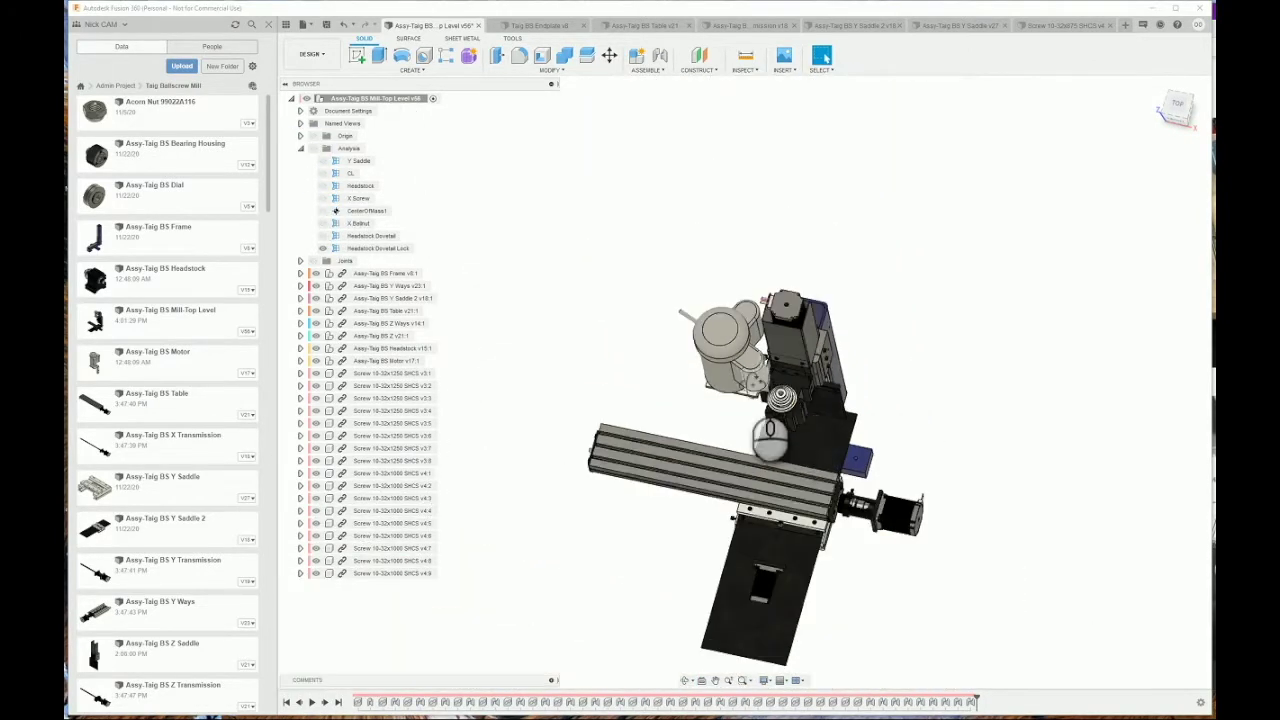
{"action": "middle_click_drag", "start_coordinate": [770, 440], "coordinate": [600, 297], "text": "shift"}
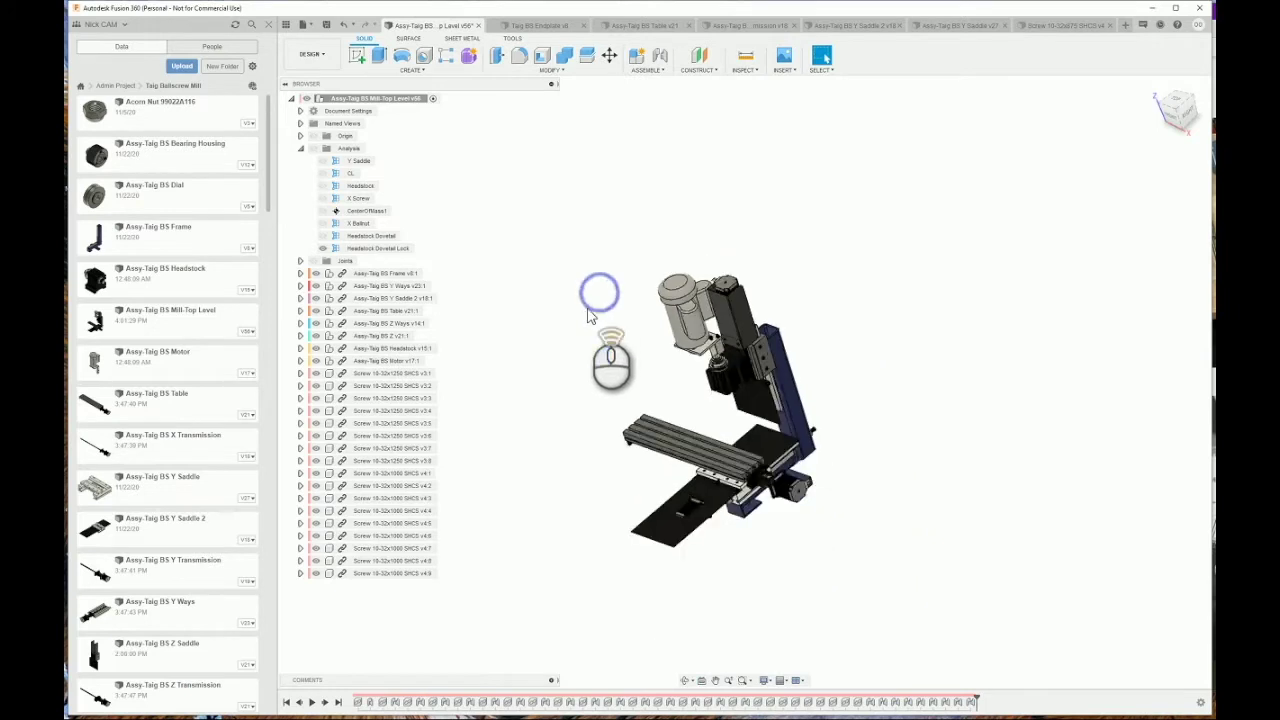
{"action": "scroll", "coordinate": [588, 316], "scroll_direction": "down", "scroll_amount": 1}
{"action": "left_click", "coordinate": [300, 149]}
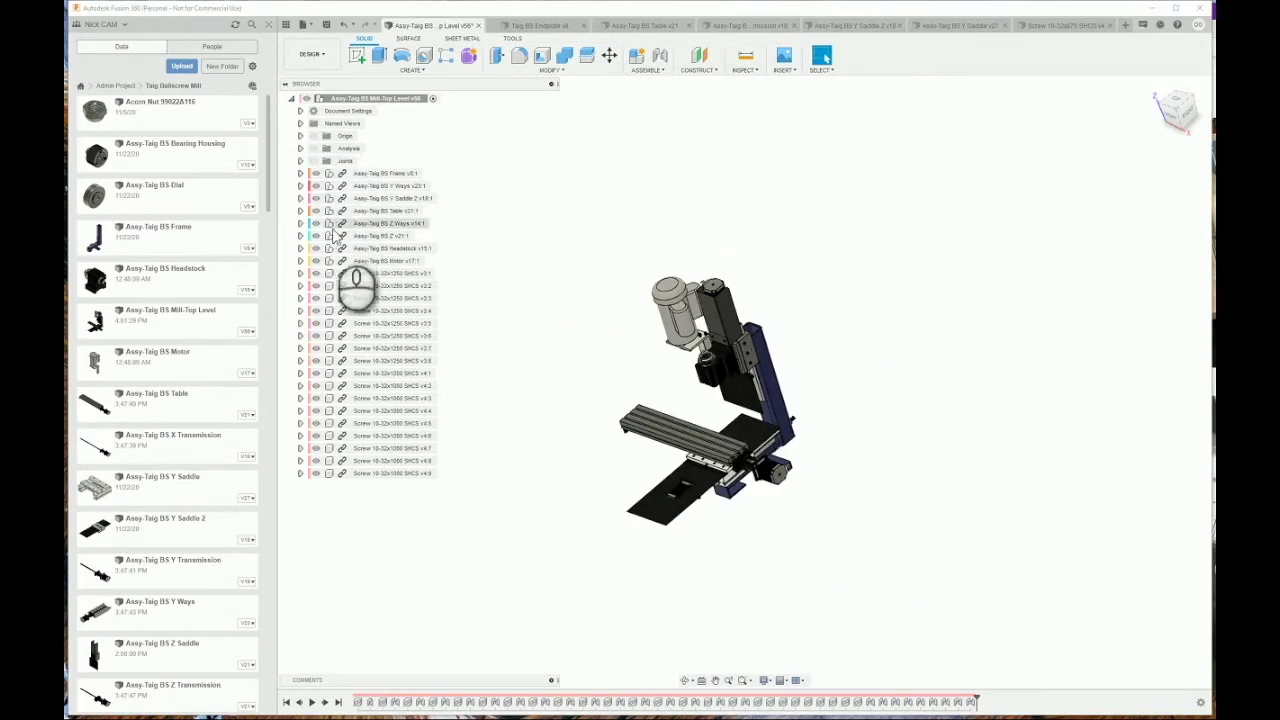
Show the assembly joints, list them and highlight the rigid screw joints from Rigid3 to Rigid27 in the model
{"action": "left_click", "coordinate": [313, 160]}
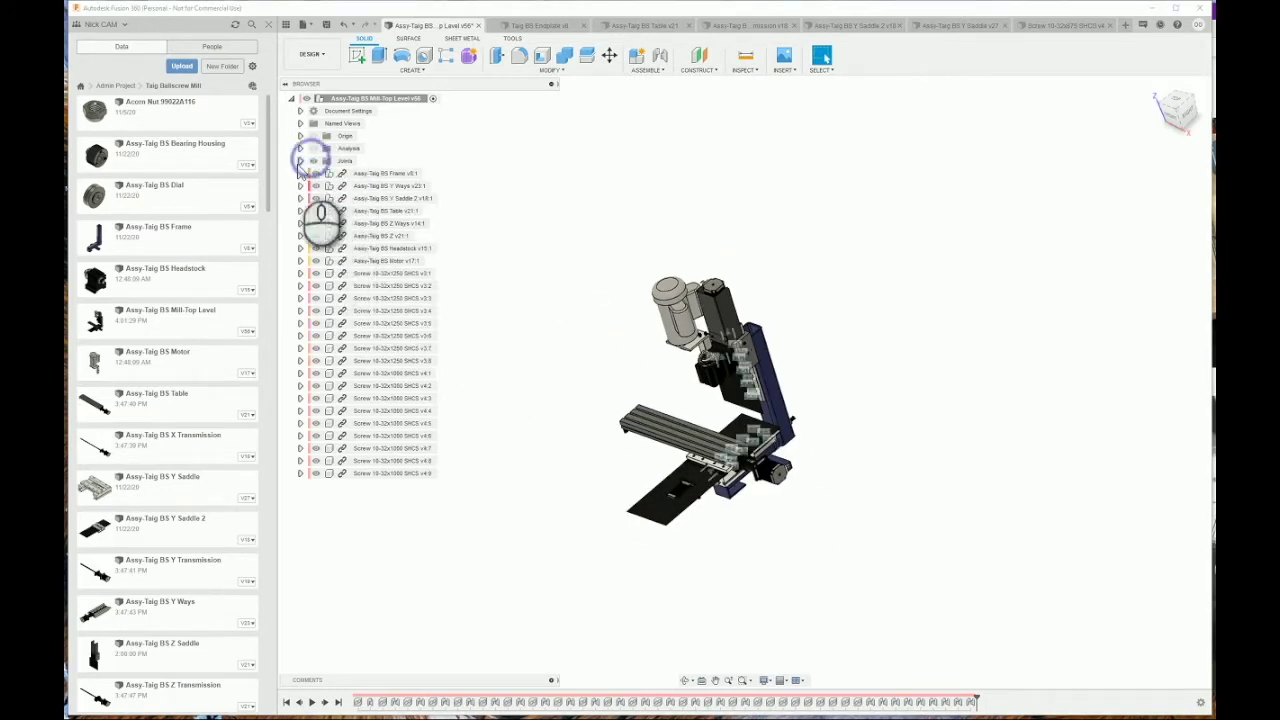
{"action": "left_click", "coordinate": [300, 161]}
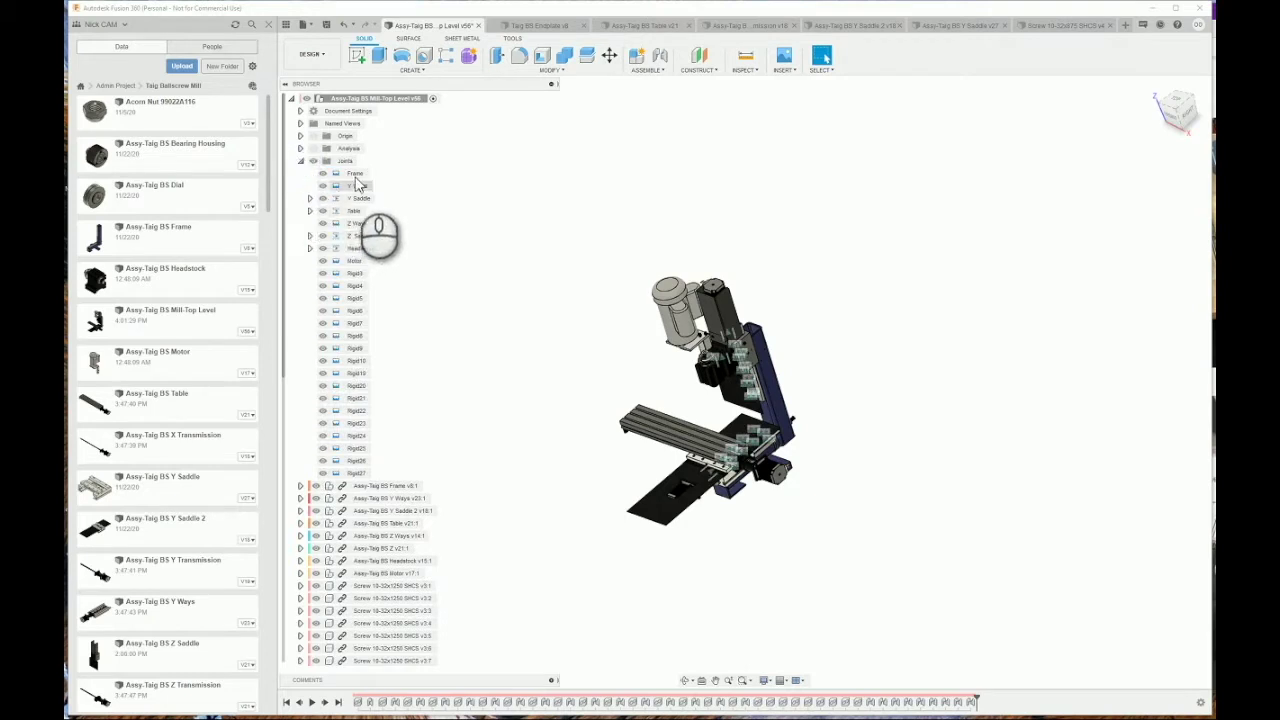
{"action": "left_click", "coordinate": [352, 273]}
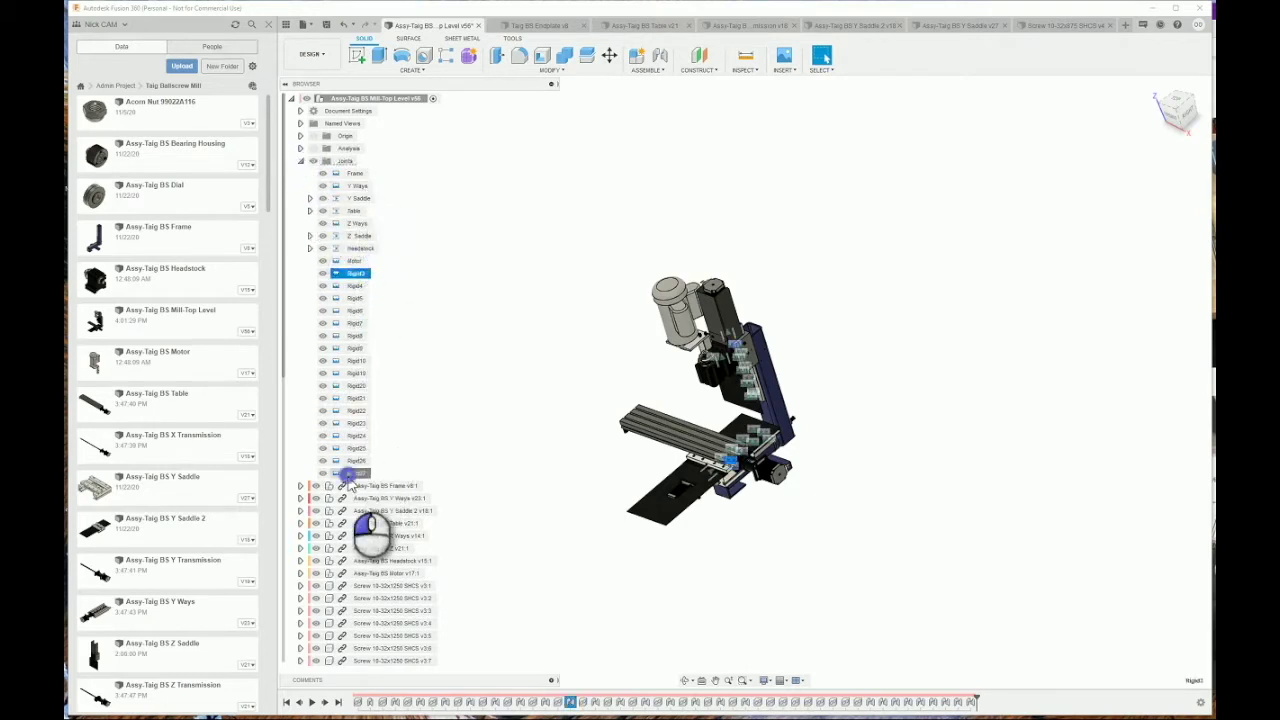
{"action": "left_click", "coordinate": [355, 472], "text": "shift"}
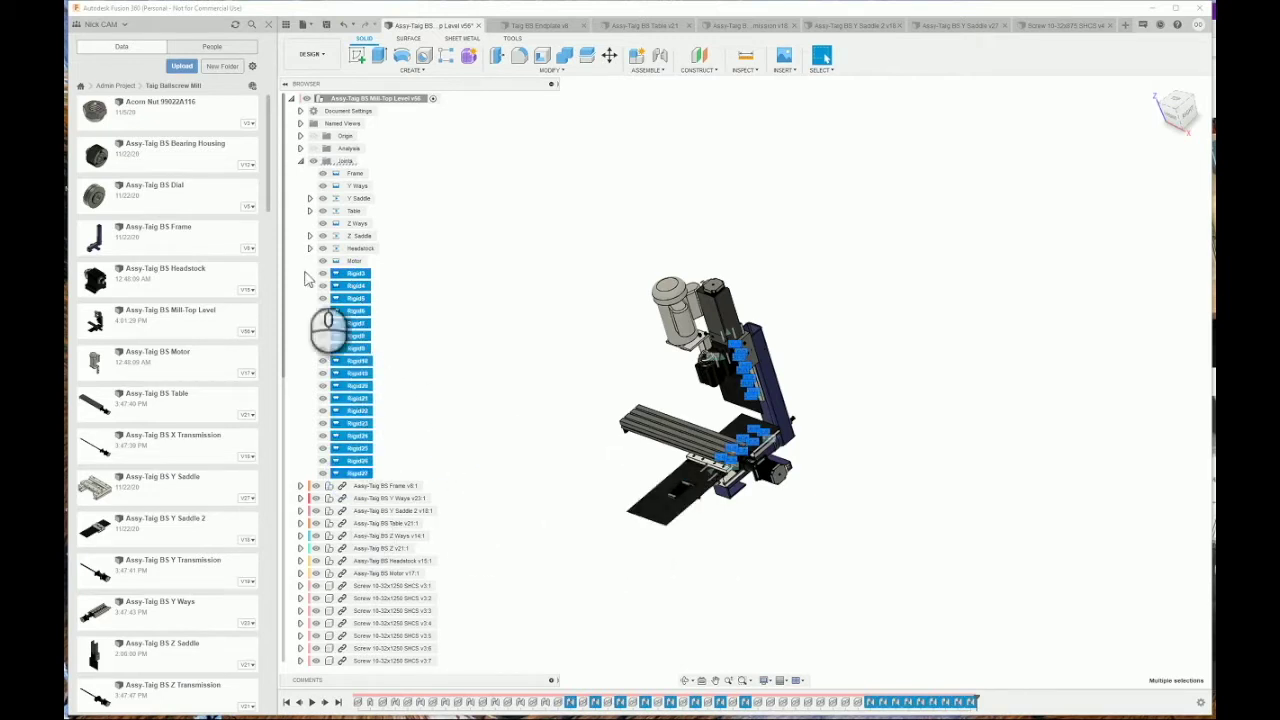
{"action": "left_click", "coordinate": [410, 266]}
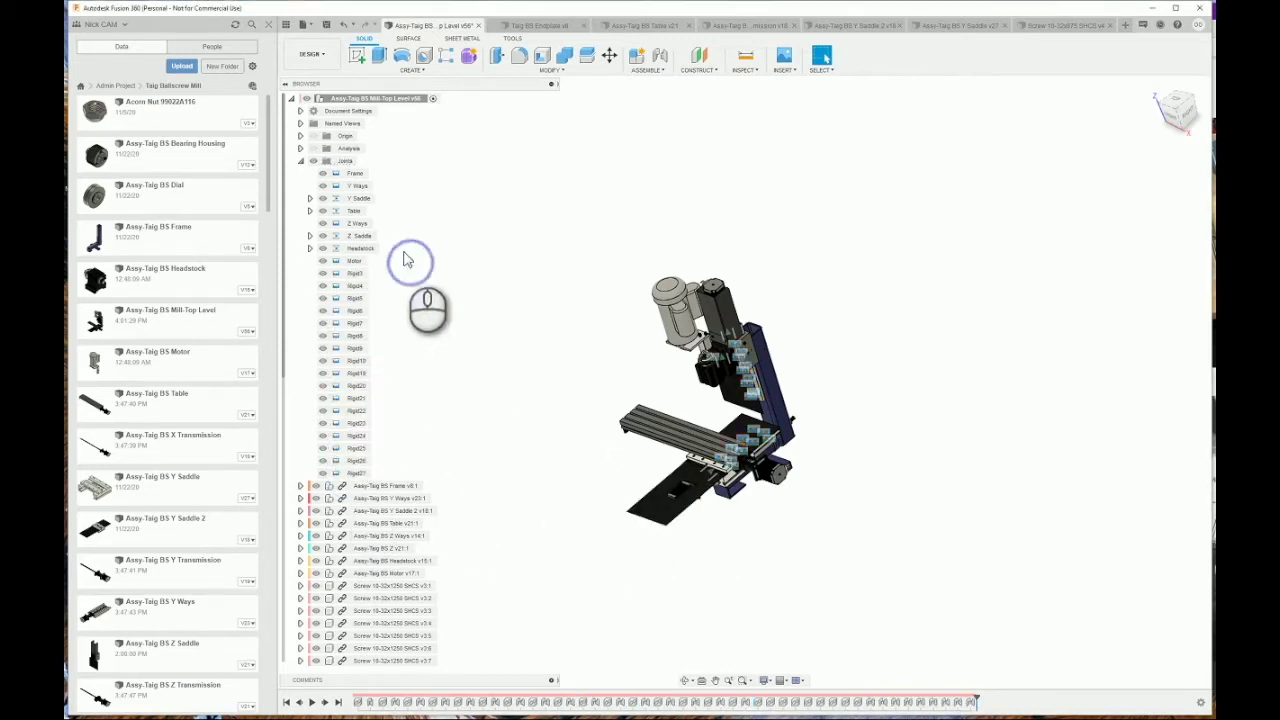
Look over the joint symbols on the mill, collapse the Joints folder and hide the joints
{"action": "left_click", "coordinate": [357, 176]}
{"action": "left_click", "coordinate": [640, 348]}
{"action": "scroll", "coordinate": [636, 370], "scroll_direction": "up", "scroll_amount": 3}
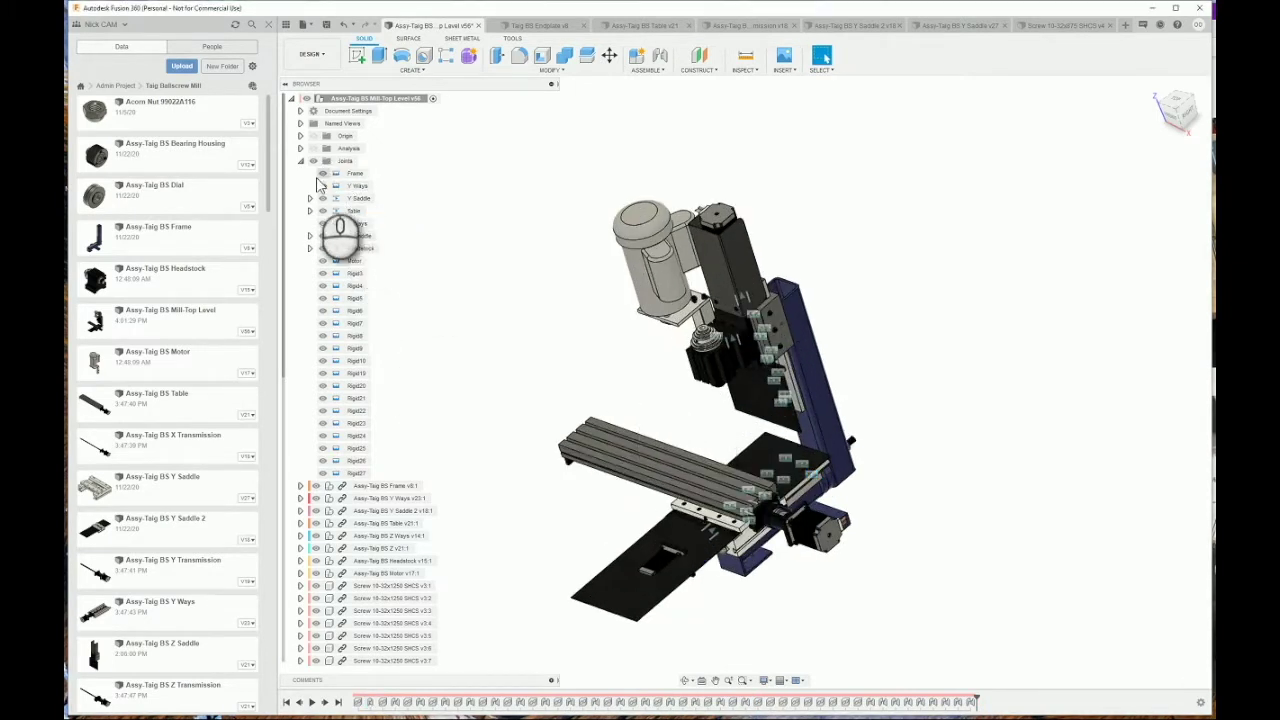
{"action": "left_click", "coordinate": [301, 162]}
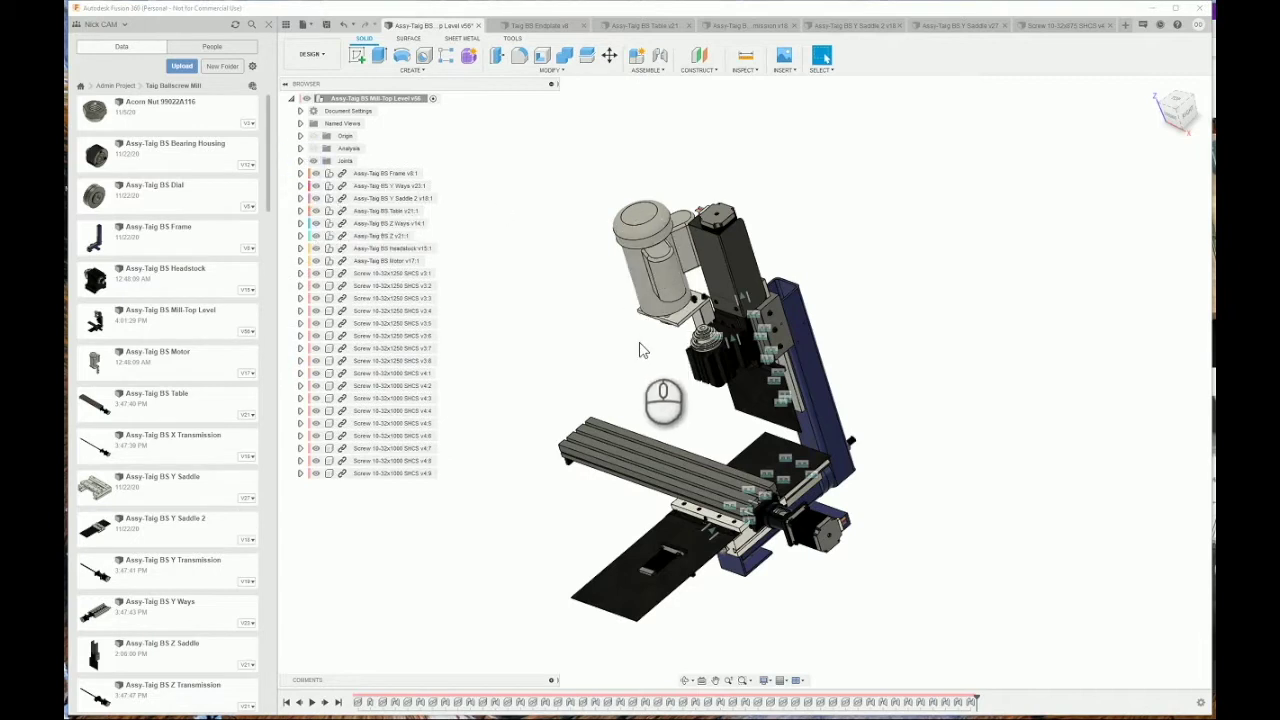
{"action": "scroll", "coordinate": [640, 350], "scroll_direction": "down", "scroll_amount": 2}
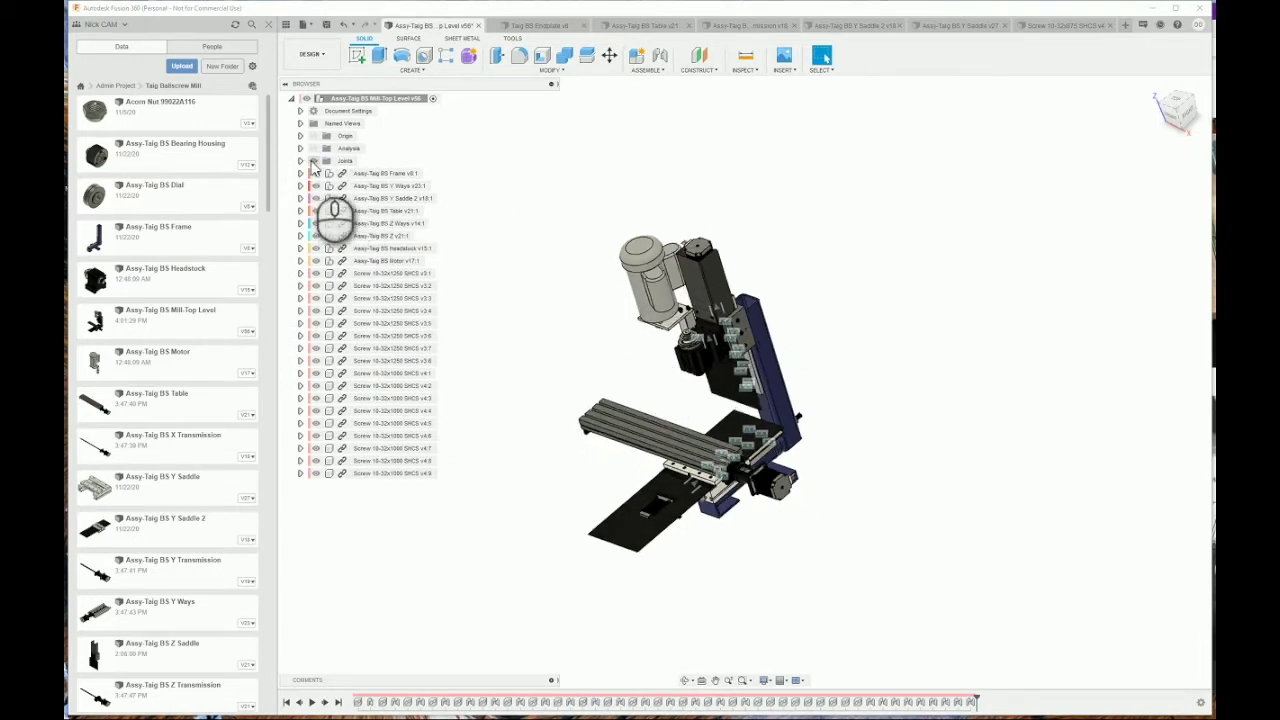
{"action": "left_click", "coordinate": [313, 161]}
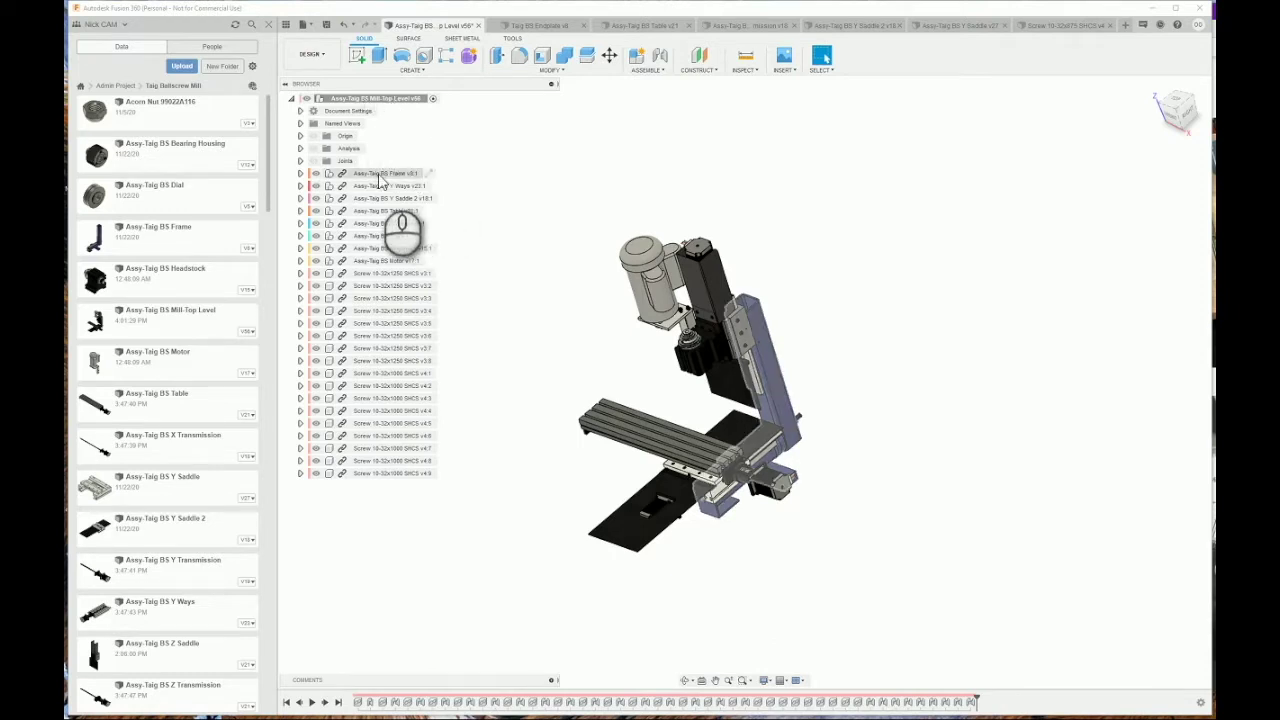
Highlight each subassembly in turn, from Frame, Y Ways, Y Saddle 2 and Table to Z Ways, Z, Headstock and Motor
{"action": "left_click", "coordinate": [380, 175]}
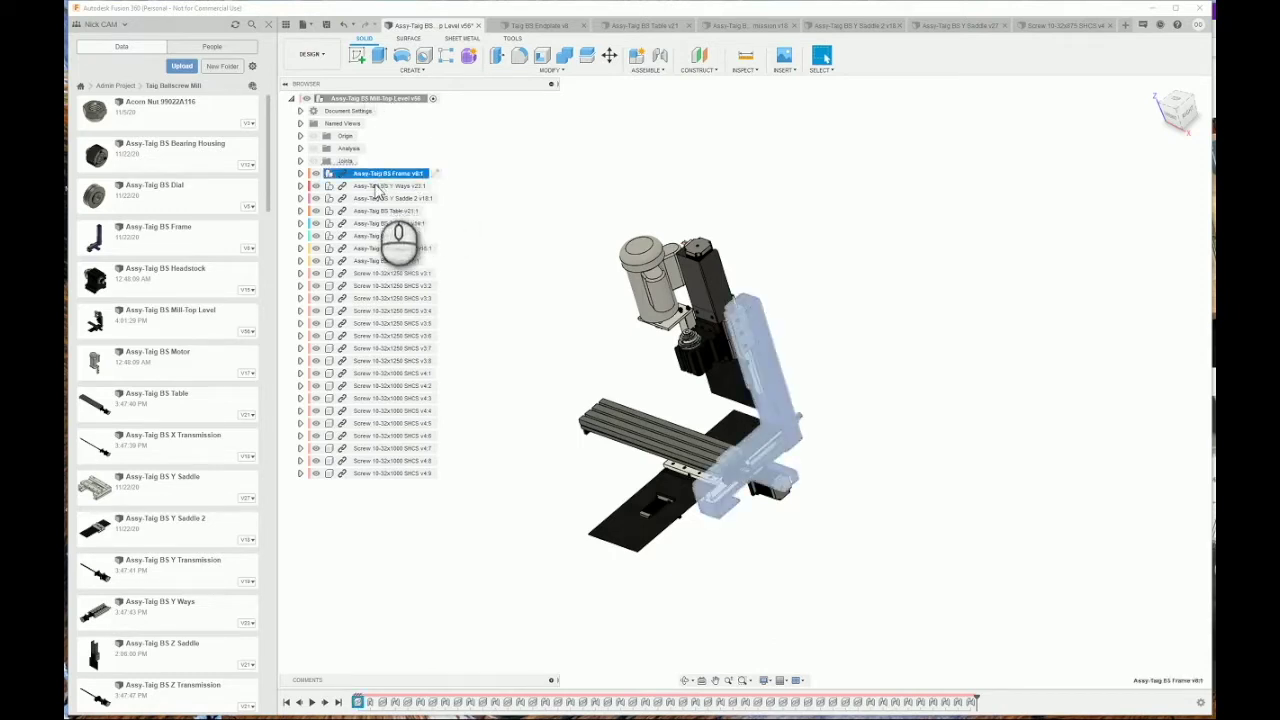
{"action": "left_click", "coordinate": [377, 188]}
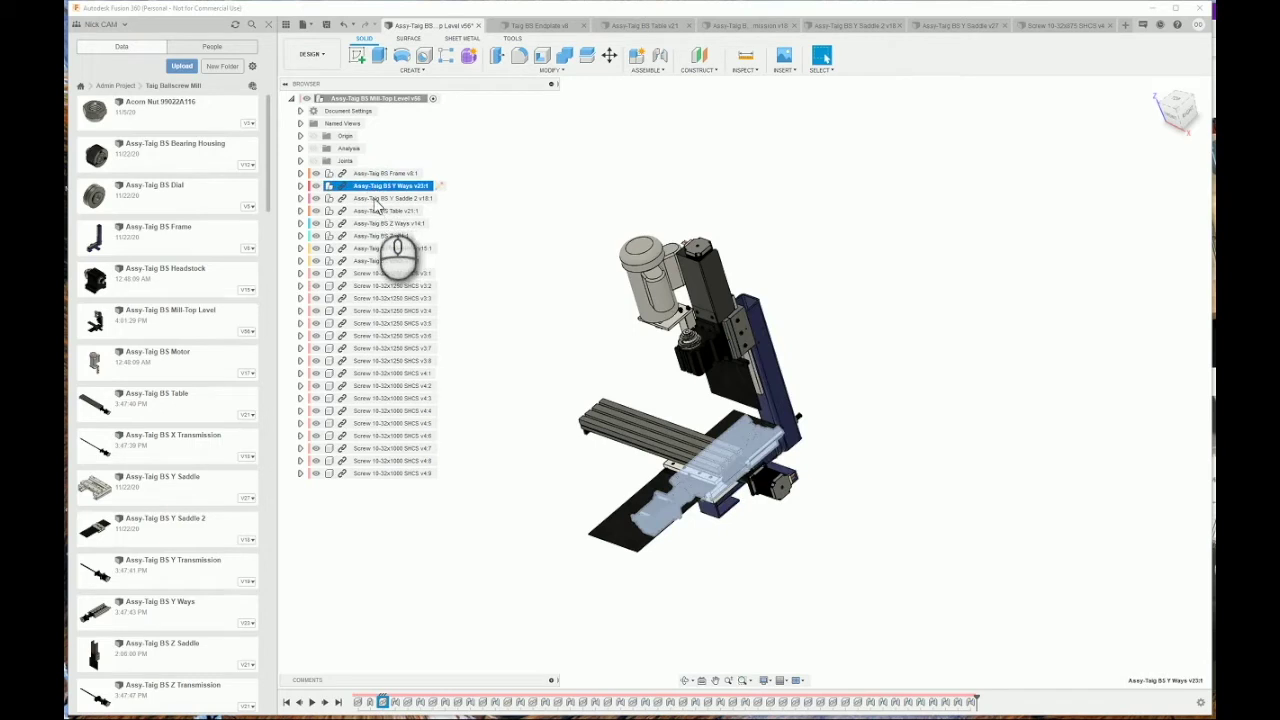
{"action": "left_click", "coordinate": [378, 199]}
{"action": "left_click", "coordinate": [364, 212]}
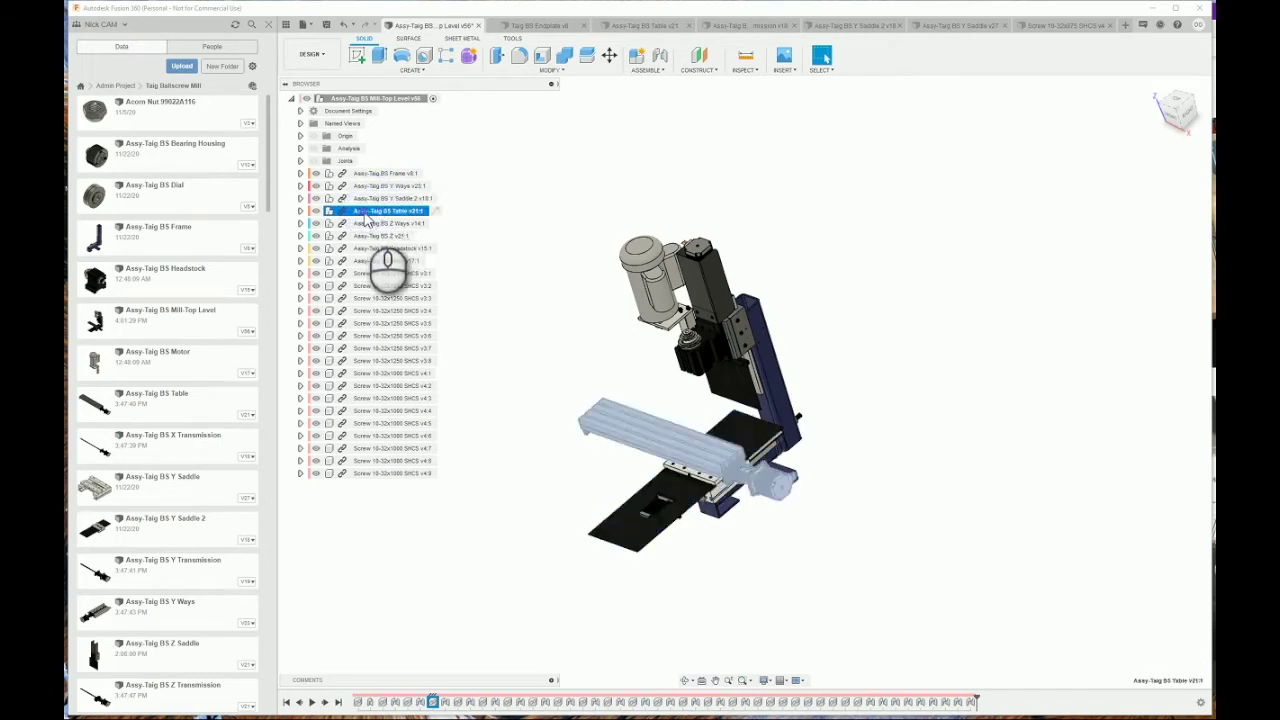
{"action": "left_click", "coordinate": [378, 224]}
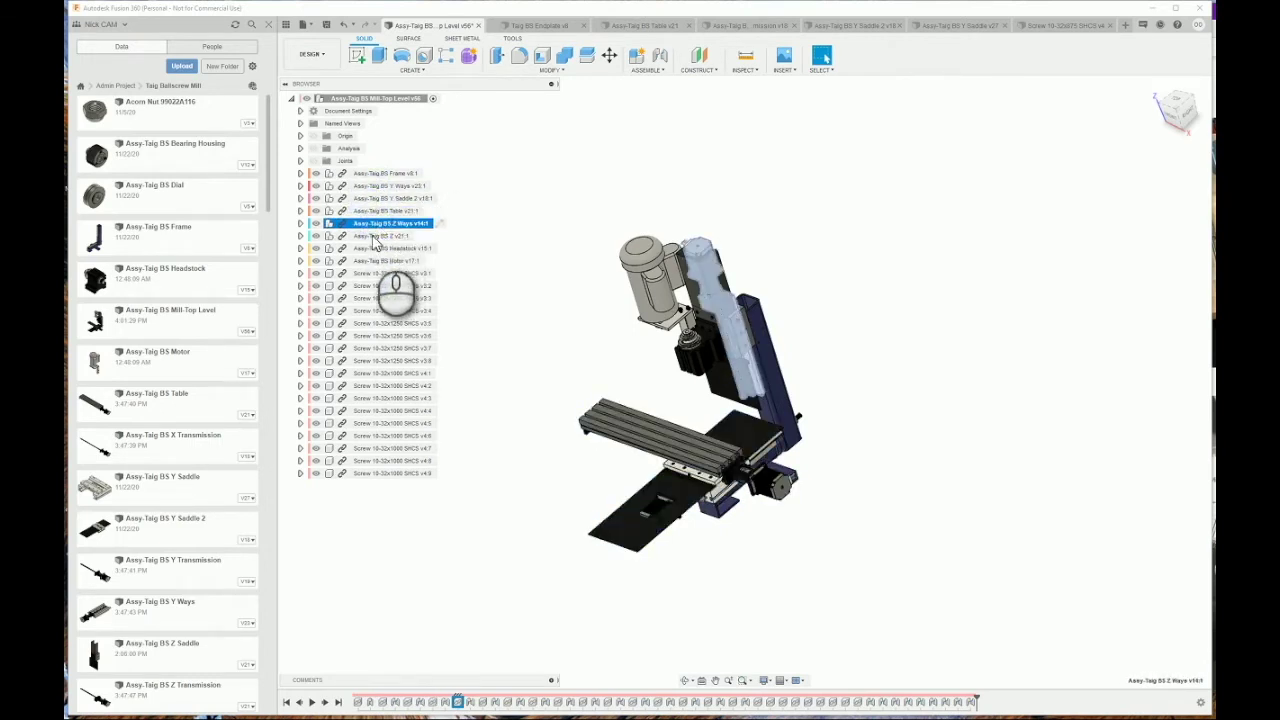
{"action": "left_click", "coordinate": [373, 237]}
{"action": "left_click", "coordinate": [392, 249]}
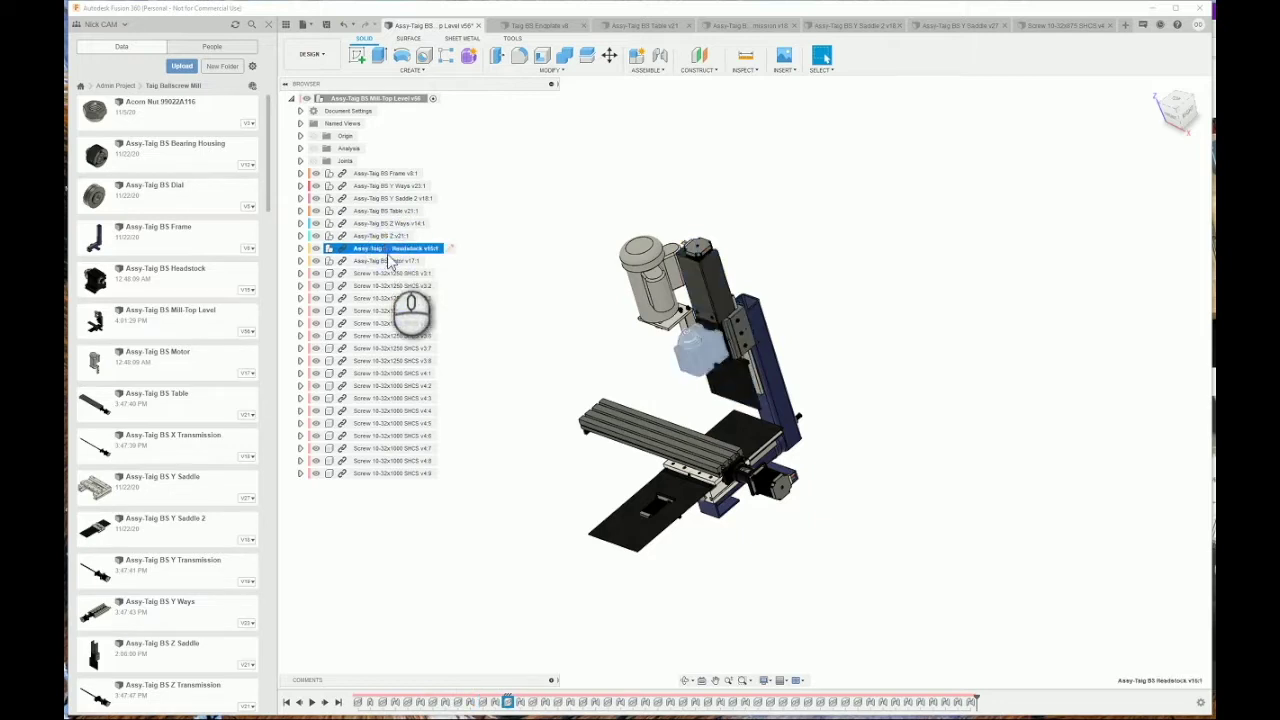
{"action": "left_click", "coordinate": [400, 261]}
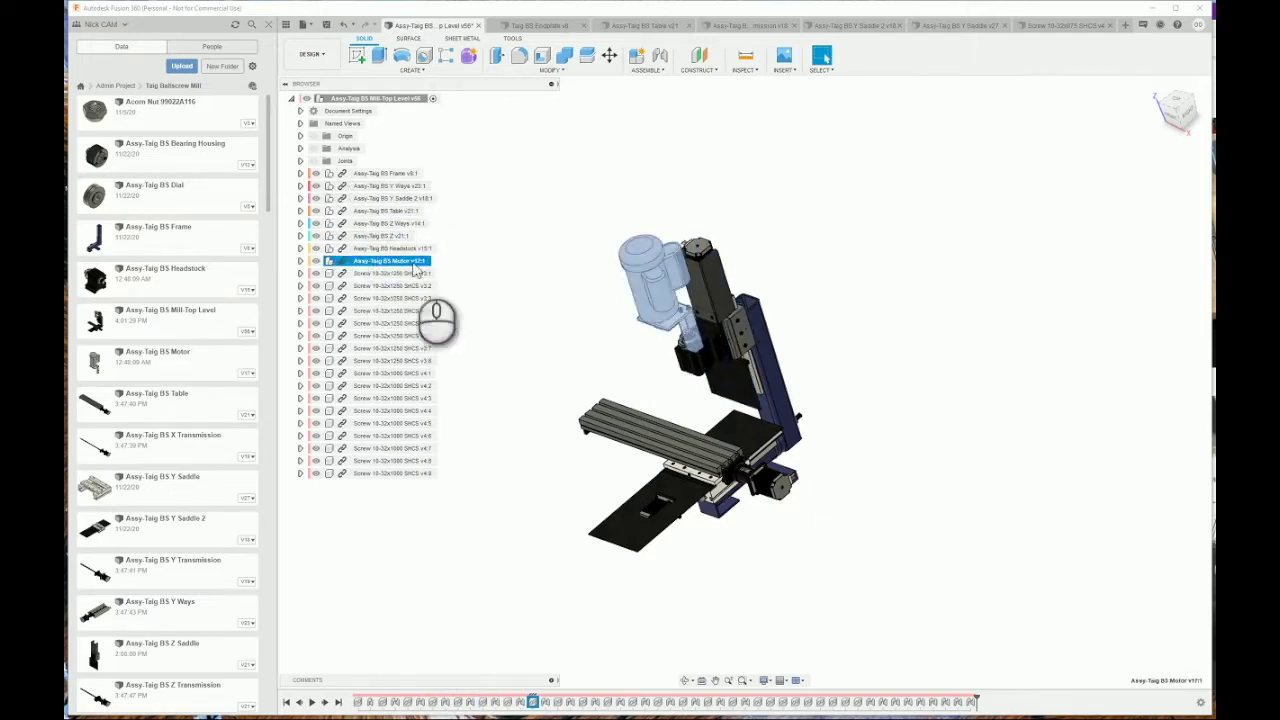
{"action": "left_click", "coordinate": [575, 234]}
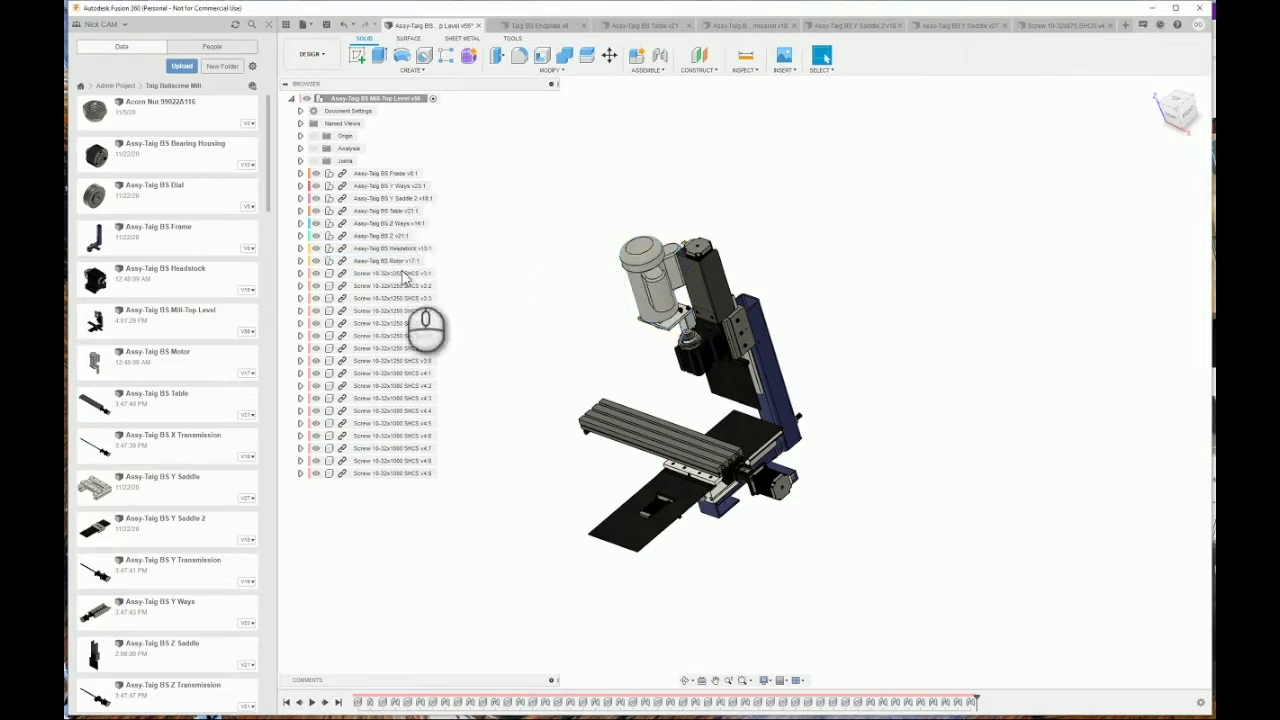
List the assembly joints again and slide the table along X toward the motor side to its travel limit
{"action": "scroll", "coordinate": [575, 290], "scroll_direction": "up", "scroll_amount": 2}
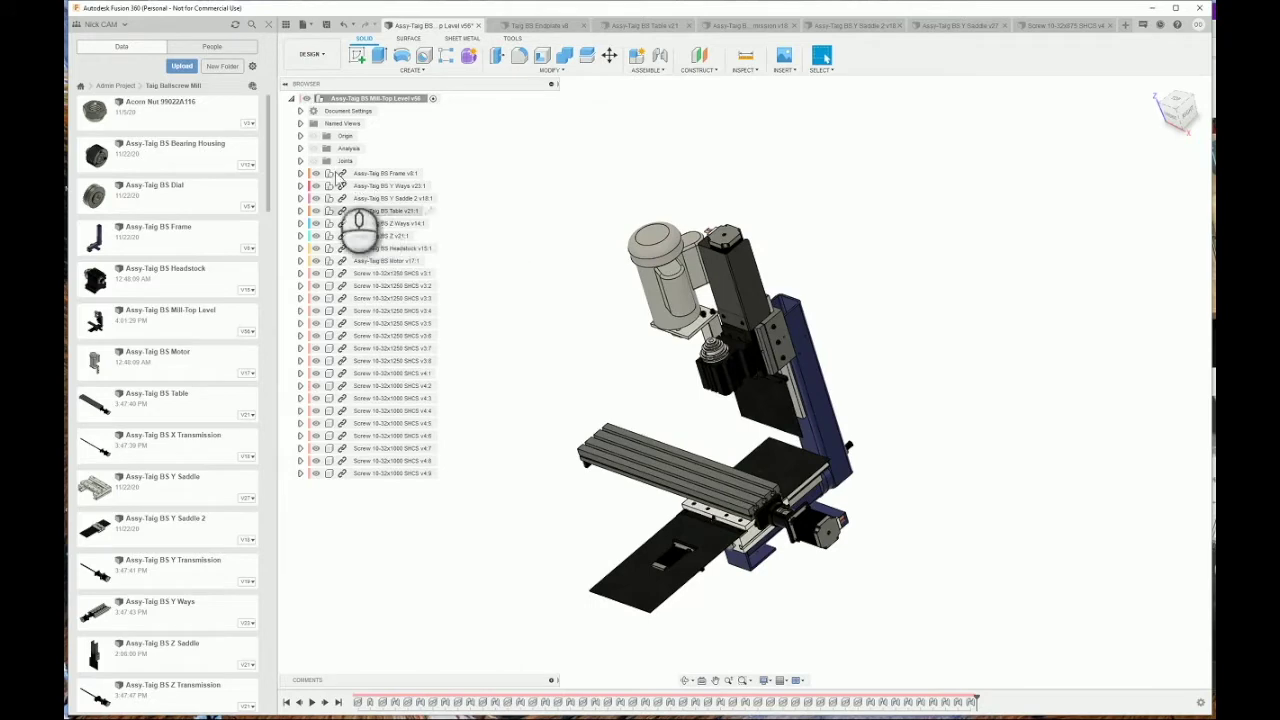
{"action": "left_click", "coordinate": [300, 161]}
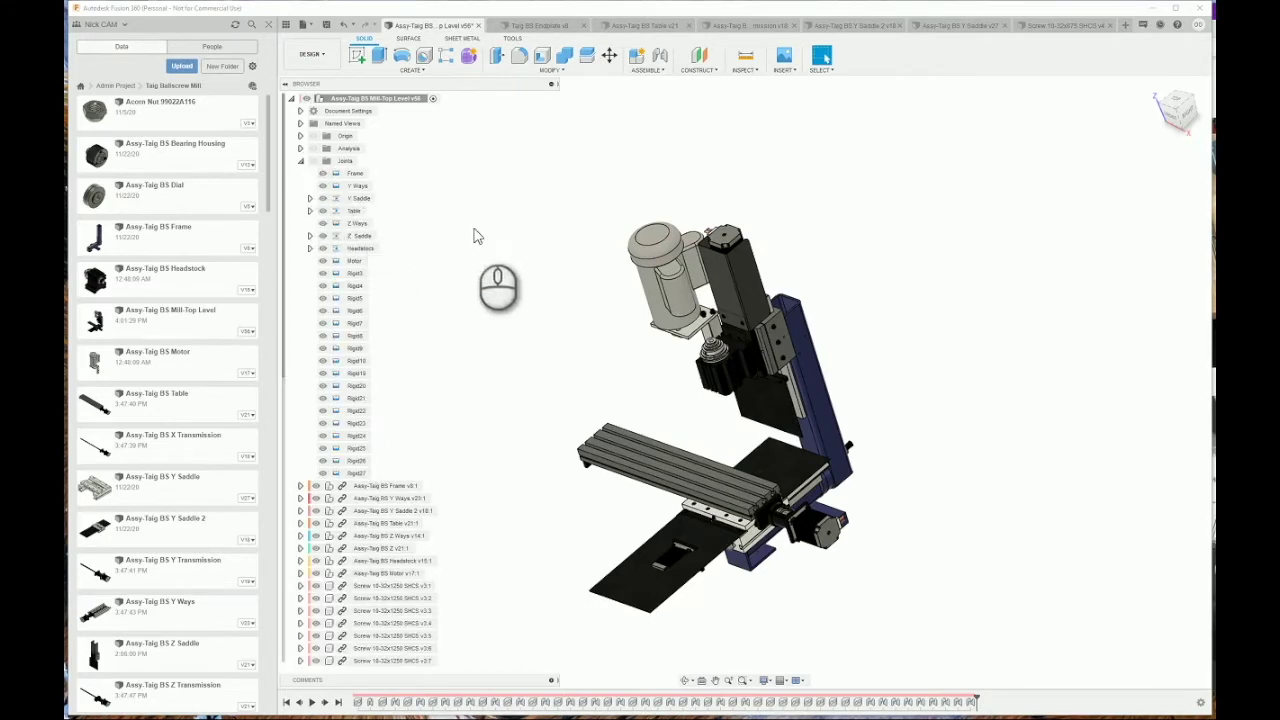
{"action": "scroll", "coordinate": [780, 492], "scroll_direction": "up", "scroll_amount": 5}
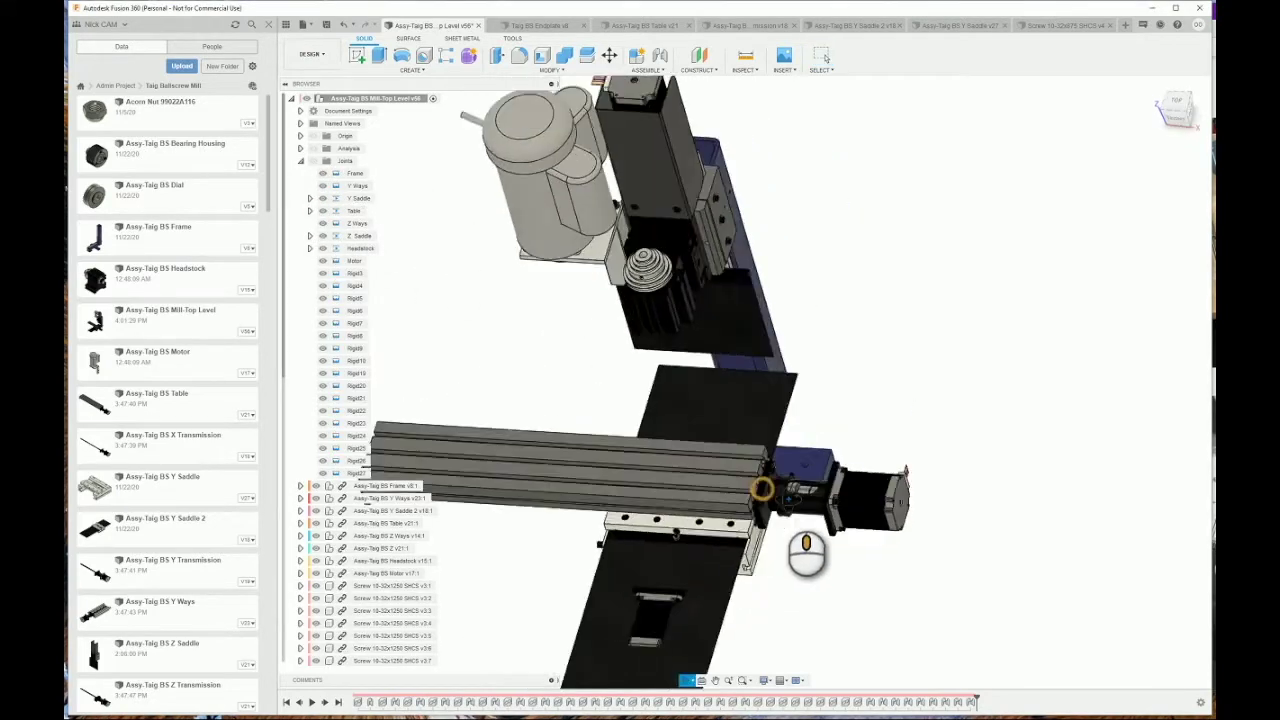
{"action": "scroll", "coordinate": [779, 495], "scroll_direction": "down", "scroll_amount": 1}
{"action": "left_click", "coordinate": [679, 466]}
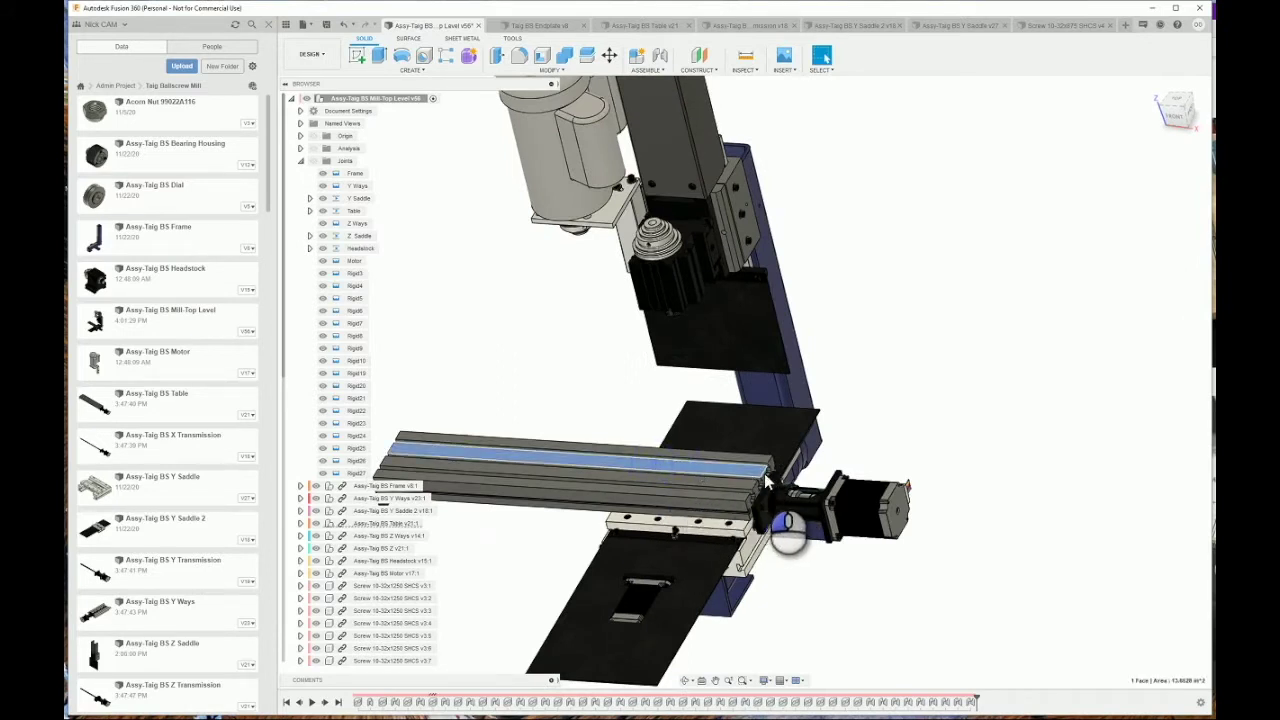
{"action": "left_click_drag", "start_coordinate": [827, 488], "coordinate": [880, 505]}
Examine the clearance between the table's end plate and the round part protruding from the Y saddle at this travel limit
{"action": "scroll", "coordinate": [641, 463], "scroll_direction": "up", "scroll_amount": 6}
{"action": "middle_click_drag", "start_coordinate": [694, 431], "coordinate": [700, 485], "text": "shift"}
{"action": "scroll", "coordinate": [685, 506], "scroll_direction": "up", "scroll_amount": 3}
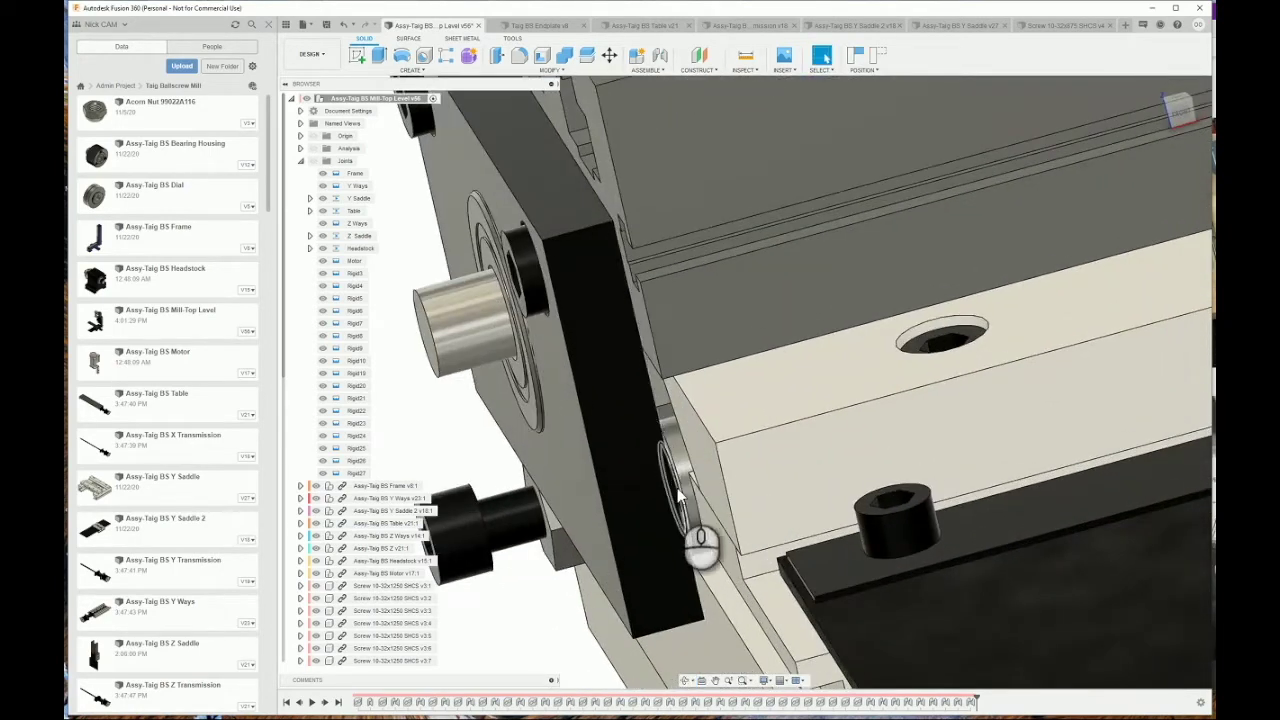
{"action": "scroll", "coordinate": [700, 537], "scroll_direction": "up", "scroll_amount": 5}
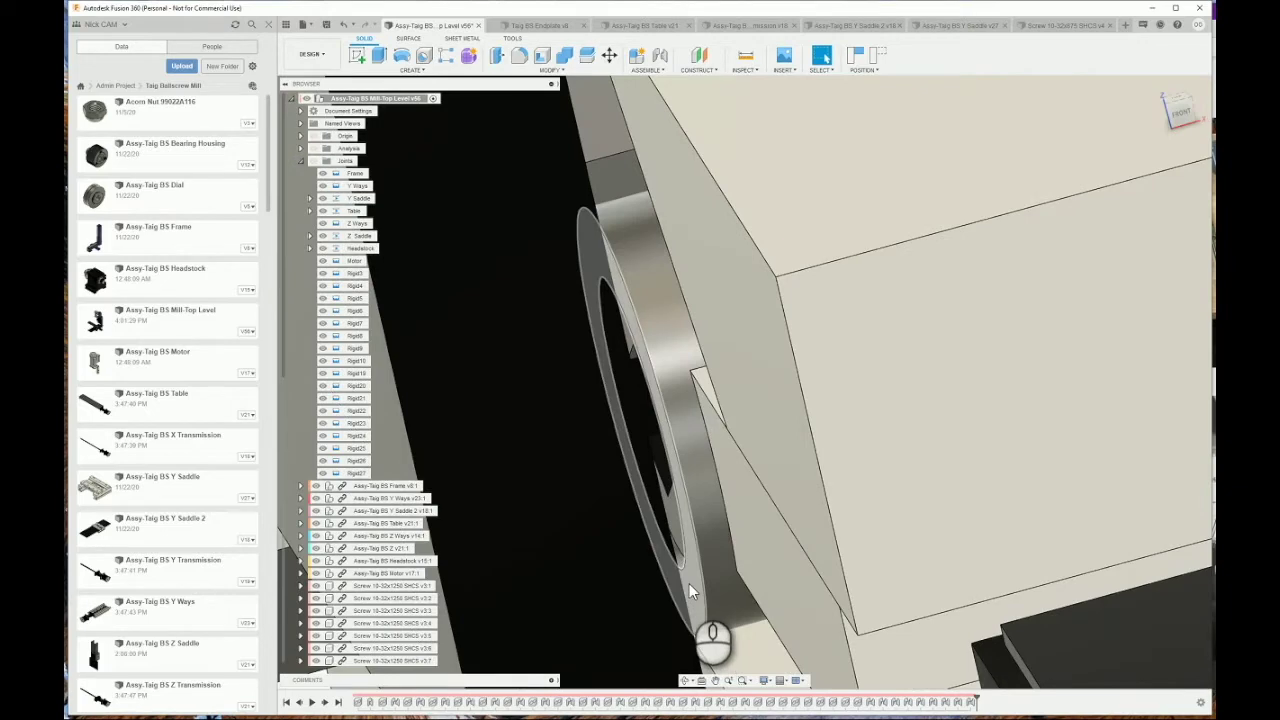
{"action": "left_click", "coordinate": [689, 583]}
{"action": "scroll", "coordinate": [620, 496], "scroll_direction": "down", "scroll_amount": 6}
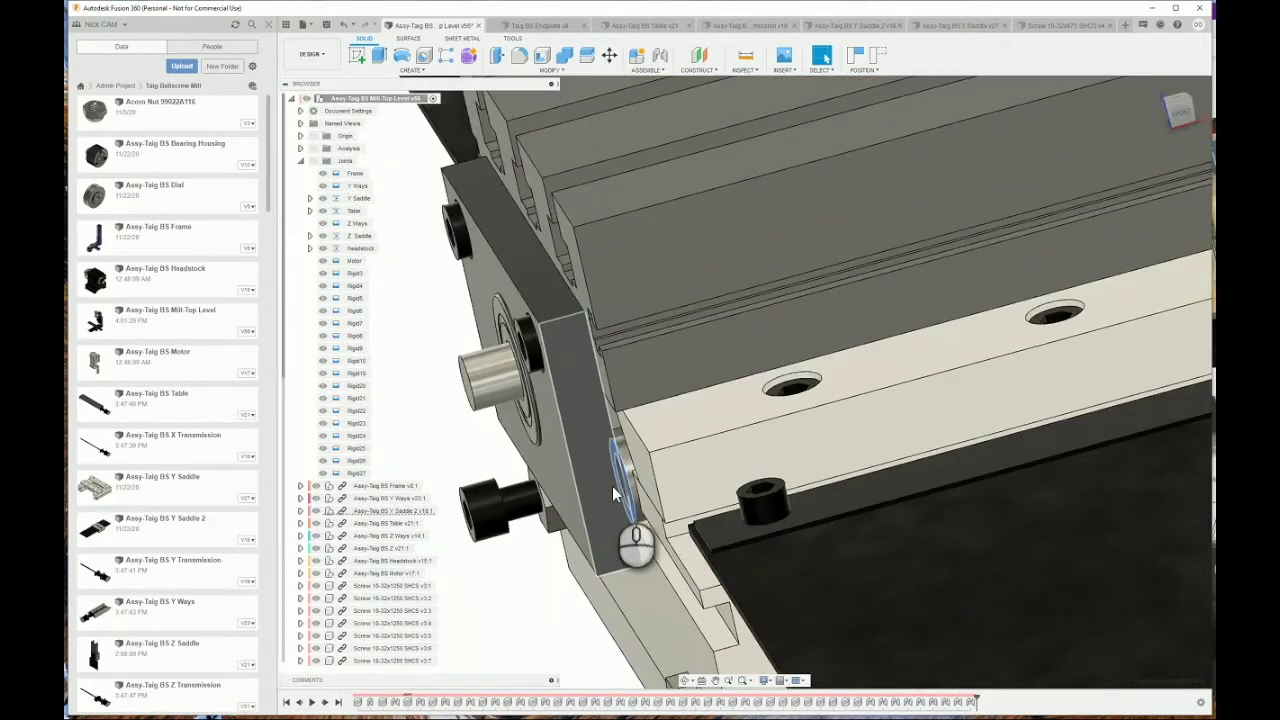
{"action": "scroll", "coordinate": [614, 486], "scroll_direction": "up", "scroll_amount": 4}
{"action": "scroll", "coordinate": [624, 490], "scroll_direction": "down", "scroll_amount": 10}
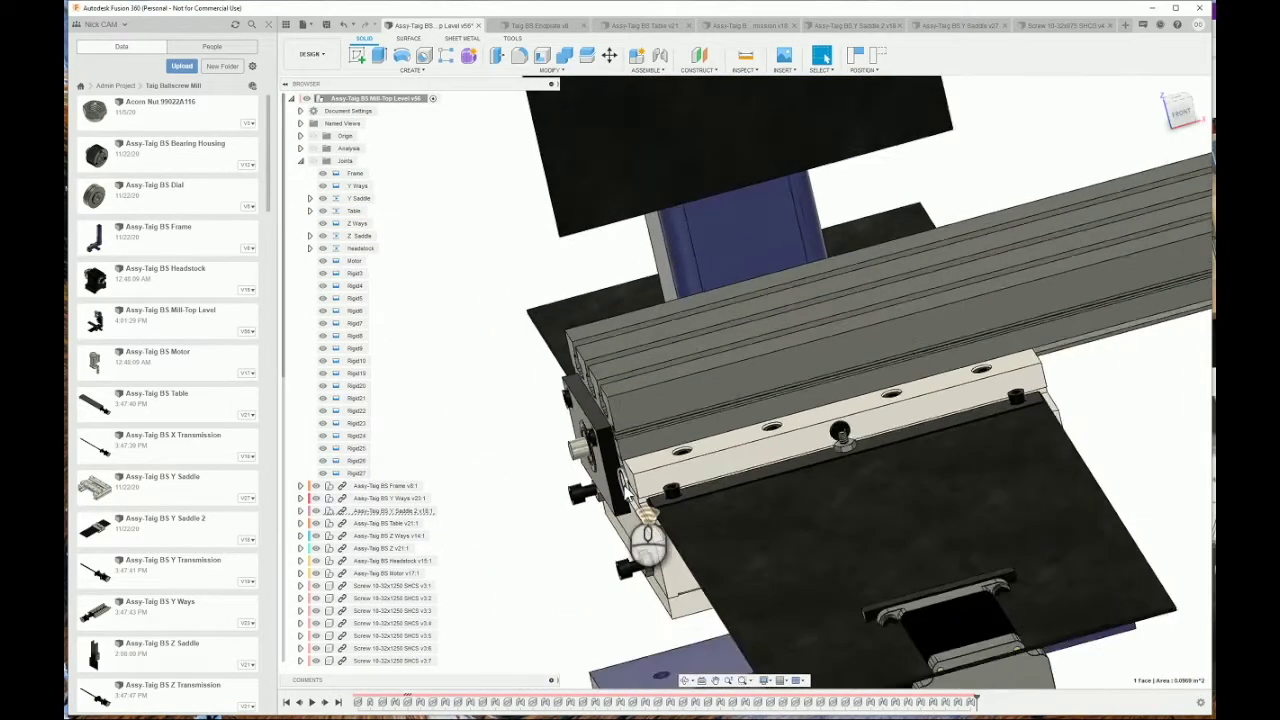
Slide the table along X to the opposite travel limit, bringing its motor end up to the saddle
{"action": "scroll", "coordinate": [601, 474], "scroll_direction": "down", "scroll_amount": 4}
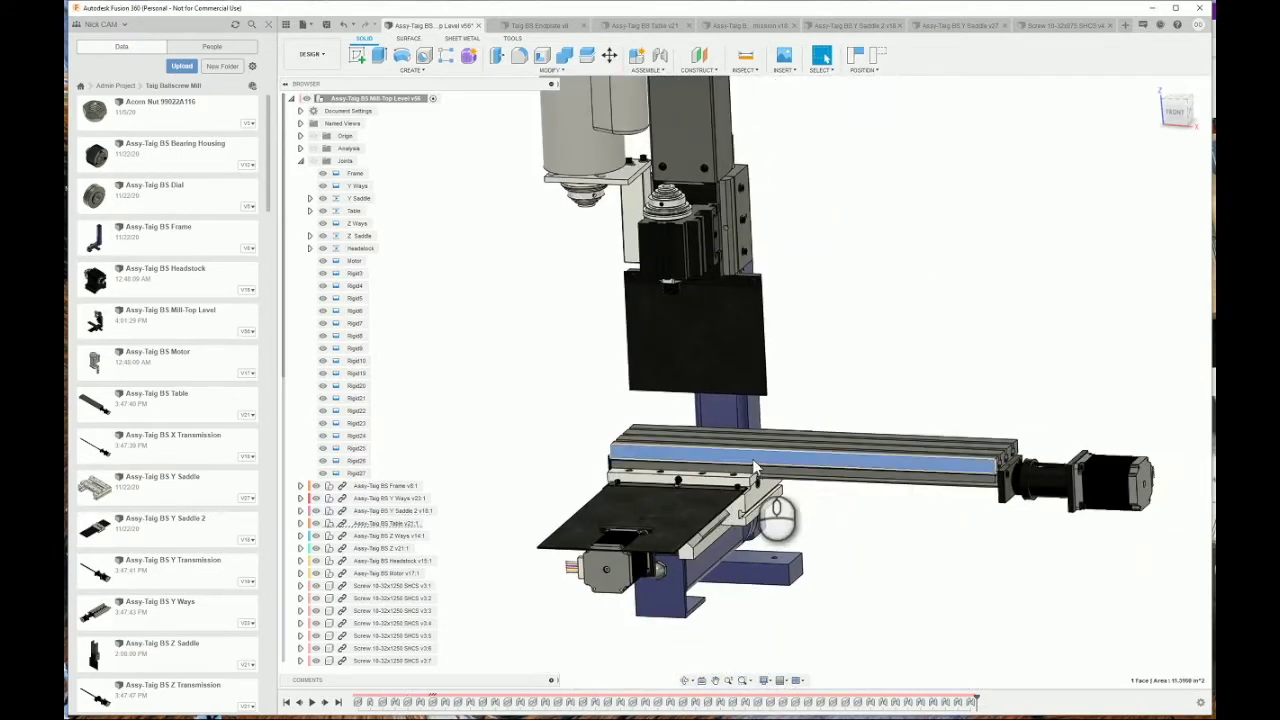
{"action": "left_click_drag", "start_coordinate": [744, 462], "coordinate": [634, 459]}
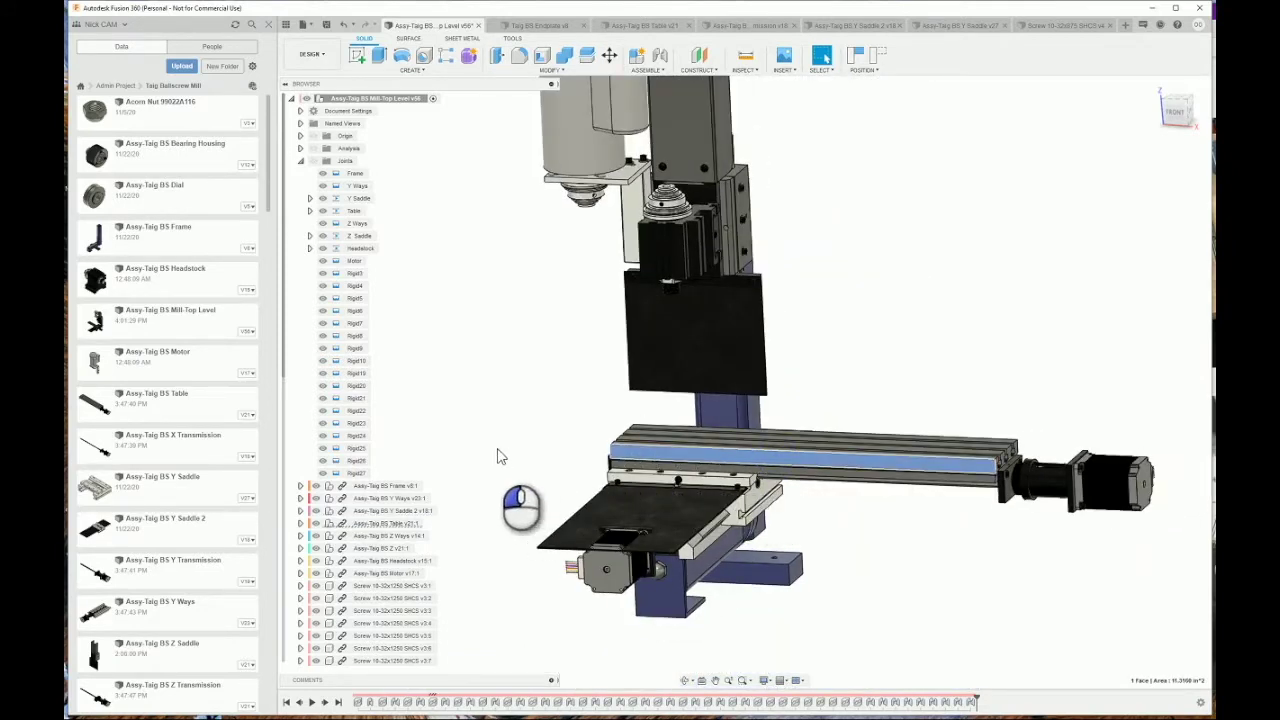
{"action": "left_click_drag", "start_coordinate": [437, 457], "coordinate": [418, 449]}
Examine how the motor-side end plate meets the Y saddle at this limit, then look at the whole mill with nothing selected
{"action": "scroll", "coordinate": [700, 500], "scroll_direction": "up", "scroll_amount": 8}
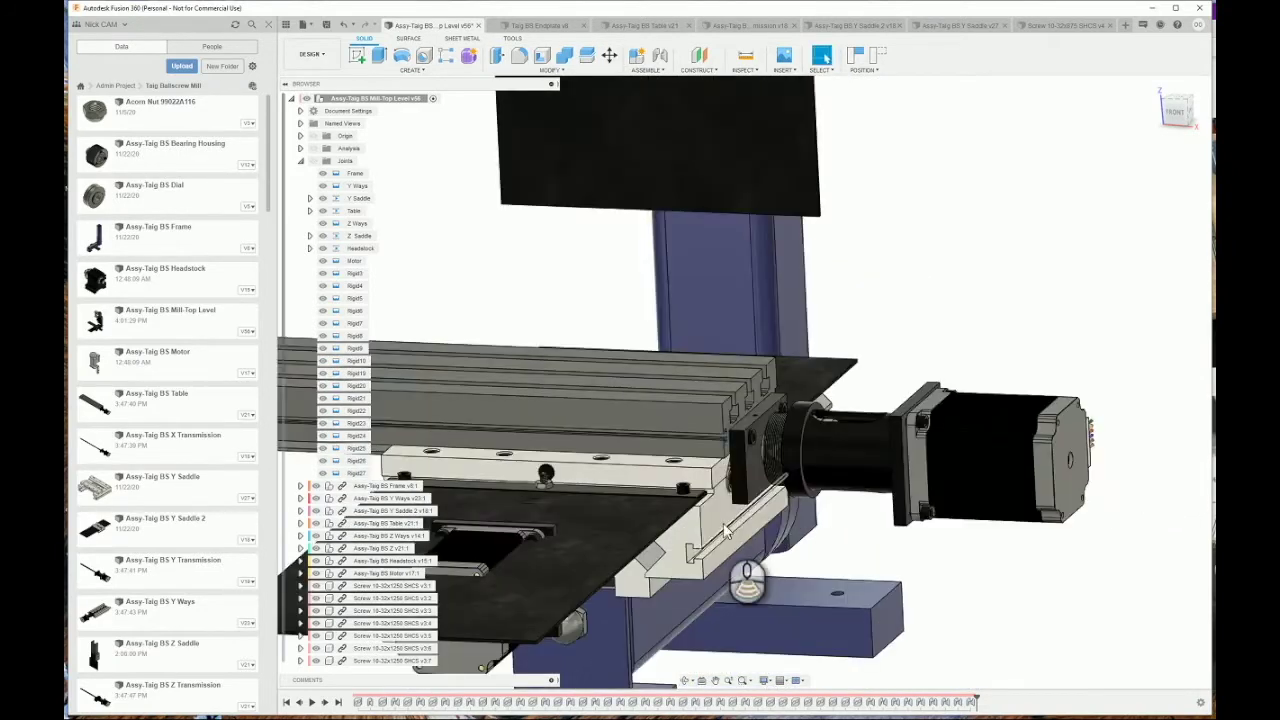
{"action": "scroll", "coordinate": [740, 484], "scroll_direction": "up", "scroll_amount": 2}
{"action": "scroll", "coordinate": [745, 482], "scroll_direction": "down", "scroll_amount": 10}
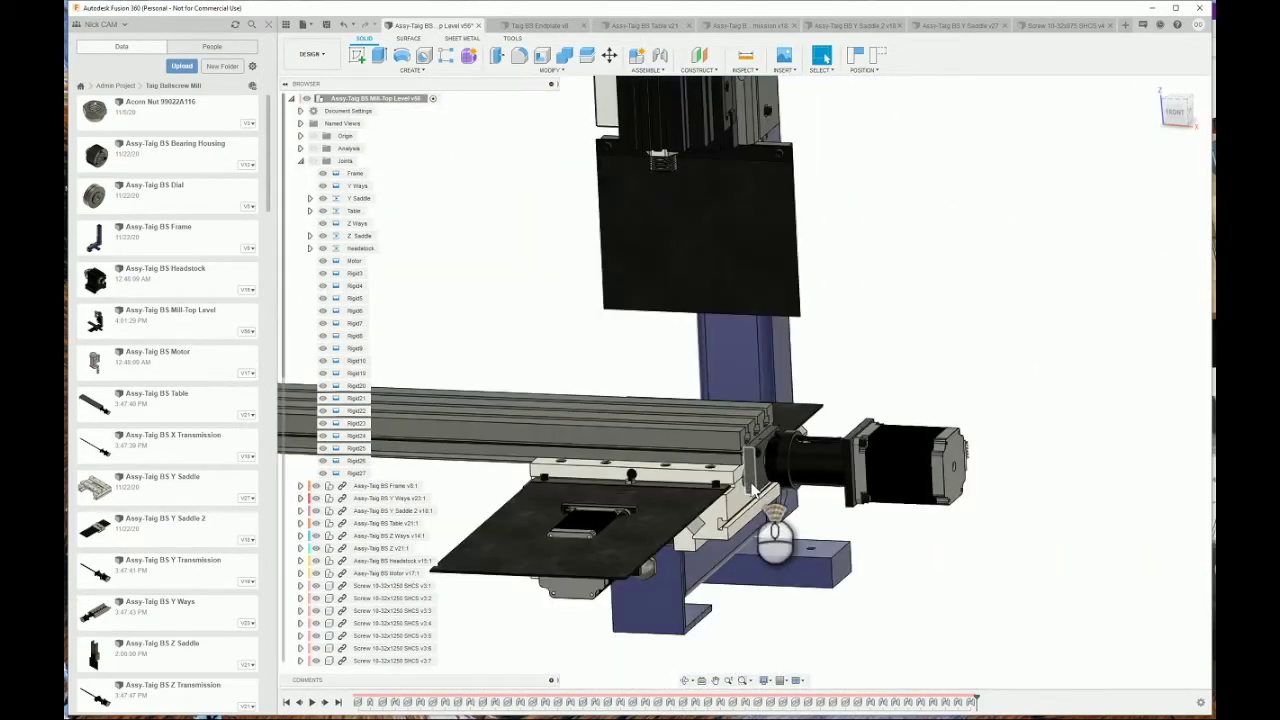
{"action": "middle_click_drag", "start_coordinate": [620, 426], "coordinate": [622, 446], "text": "shift"}
{"action": "left_click", "coordinate": [614, 341]}
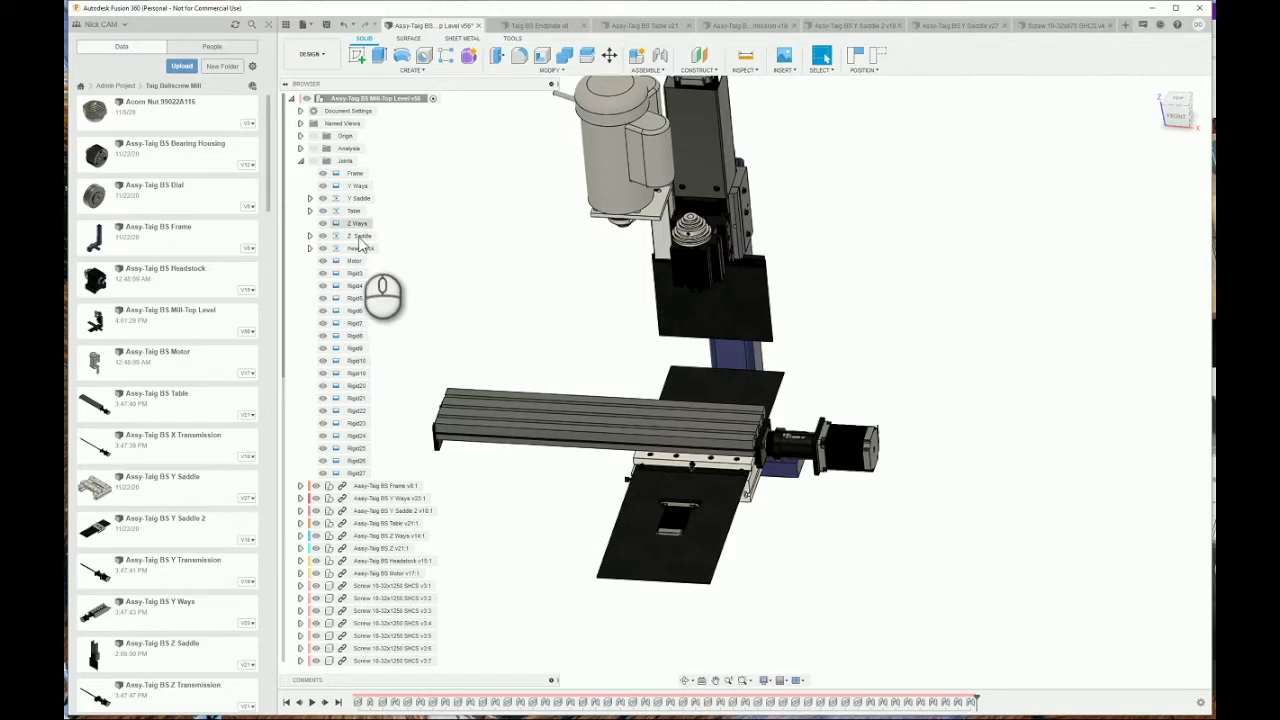
Review the minimum and maximum travel limits of the Table slide joint, leaving them unedited
{"action": "left_click", "coordinate": [355, 212]}
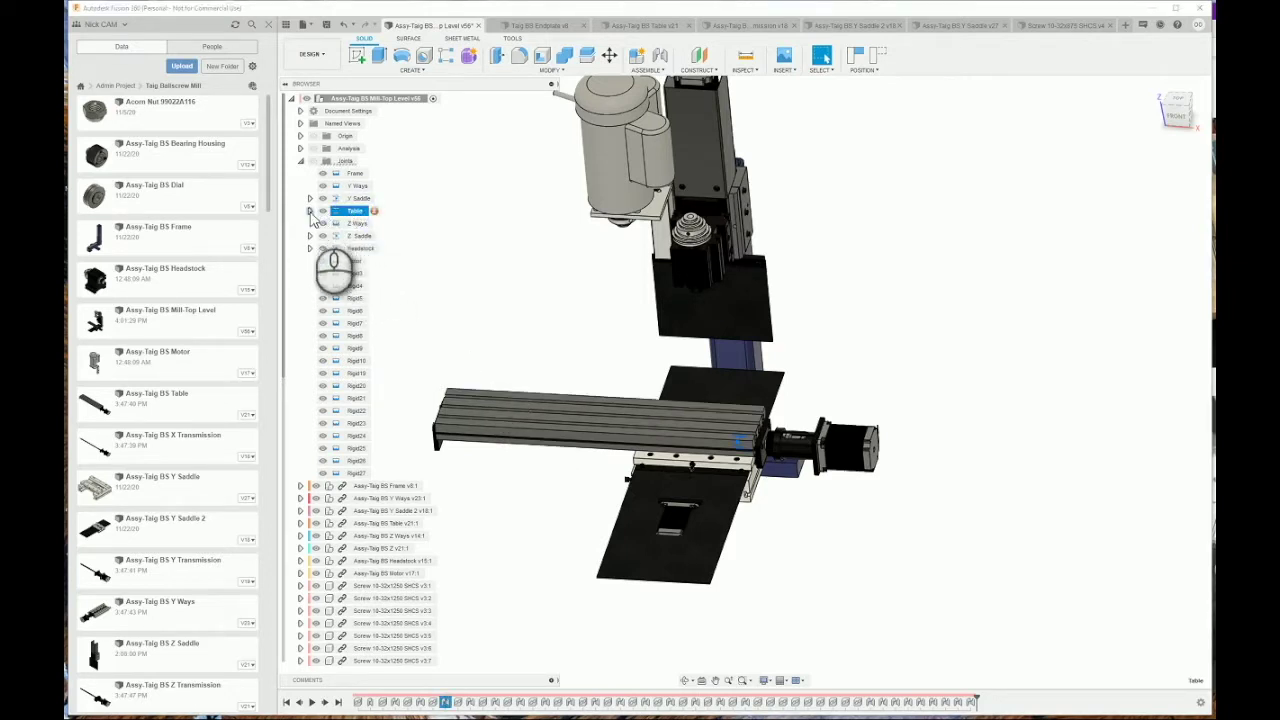
{"action": "left_click", "coordinate": [310, 213]}
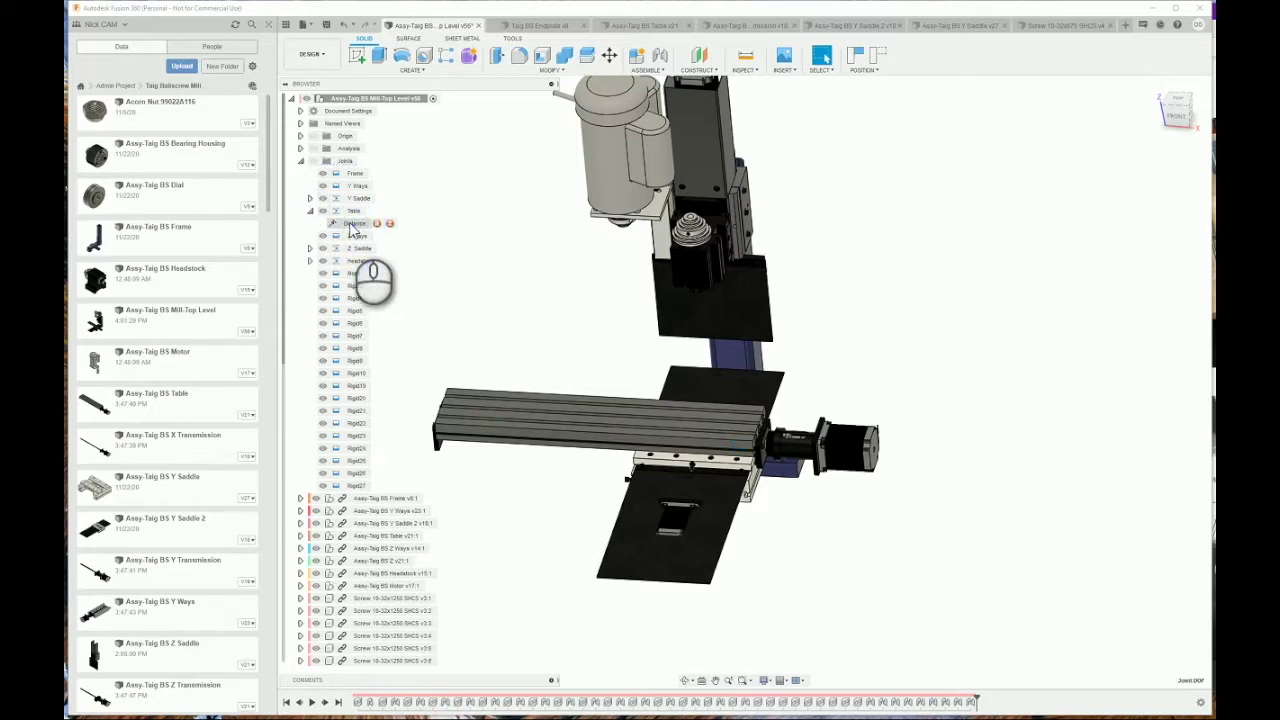
{"action": "left_click", "coordinate": [376, 244]}
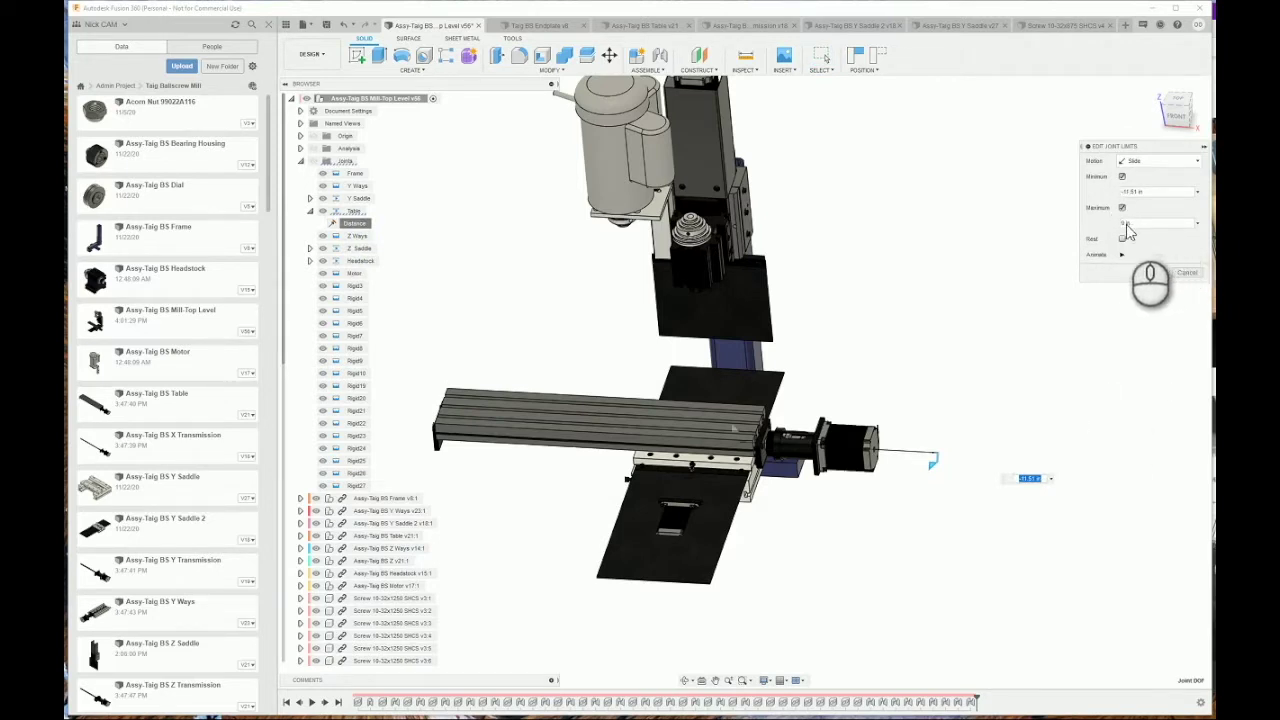
{"action": "left_click", "coordinate": [1138, 198]}
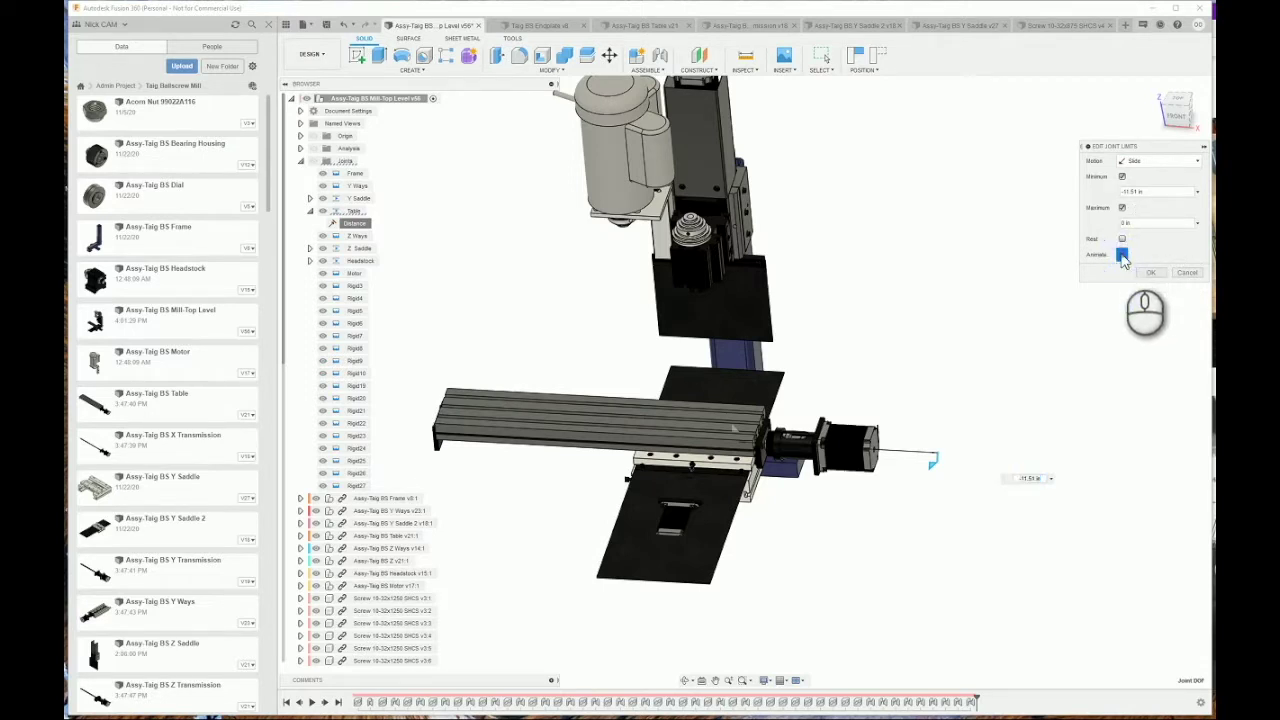
{"action": "left_click", "coordinate": [1187, 274]}
Slide the headstock a short way down its dovetail on the Z saddle
{"action": "scroll", "coordinate": [620, 360], "scroll_direction": "up", "scroll_amount": 2}
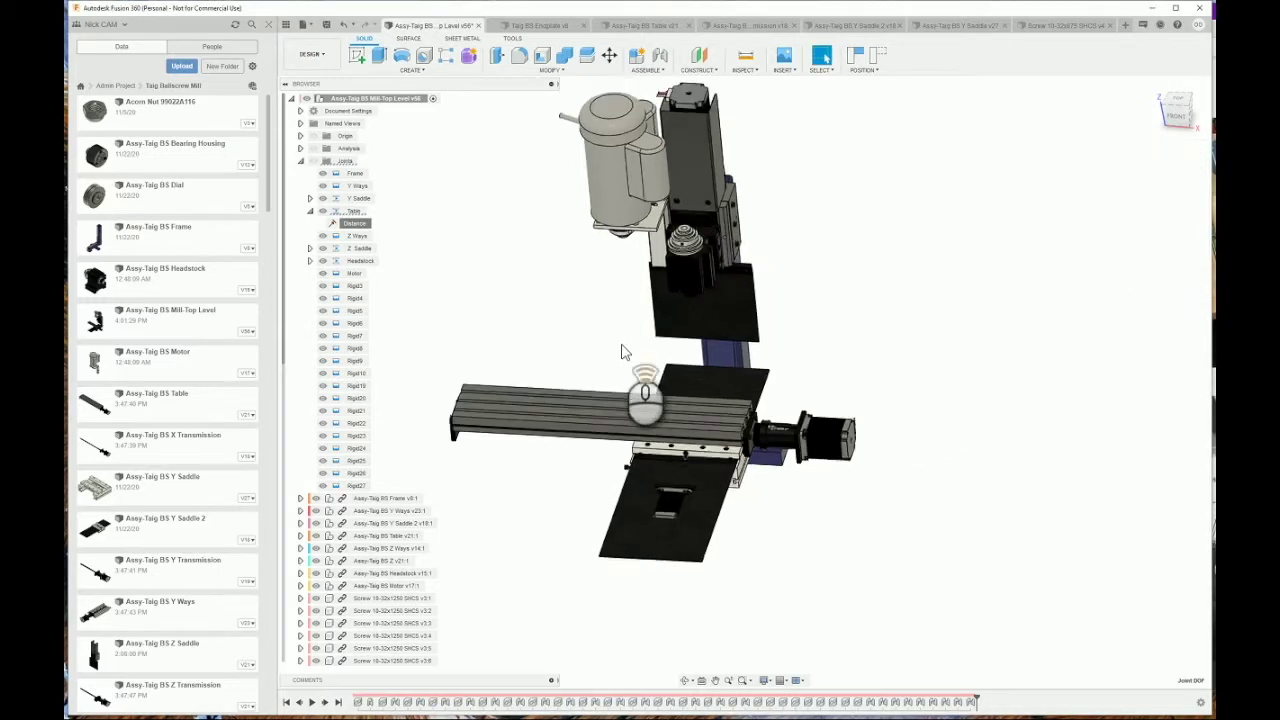
{"action": "middle_click_drag", "start_coordinate": [703, 405], "coordinate": [762, 193], "text": "shift"}
{"action": "scroll", "coordinate": [766, 196], "scroll_direction": "up", "scroll_amount": 4}
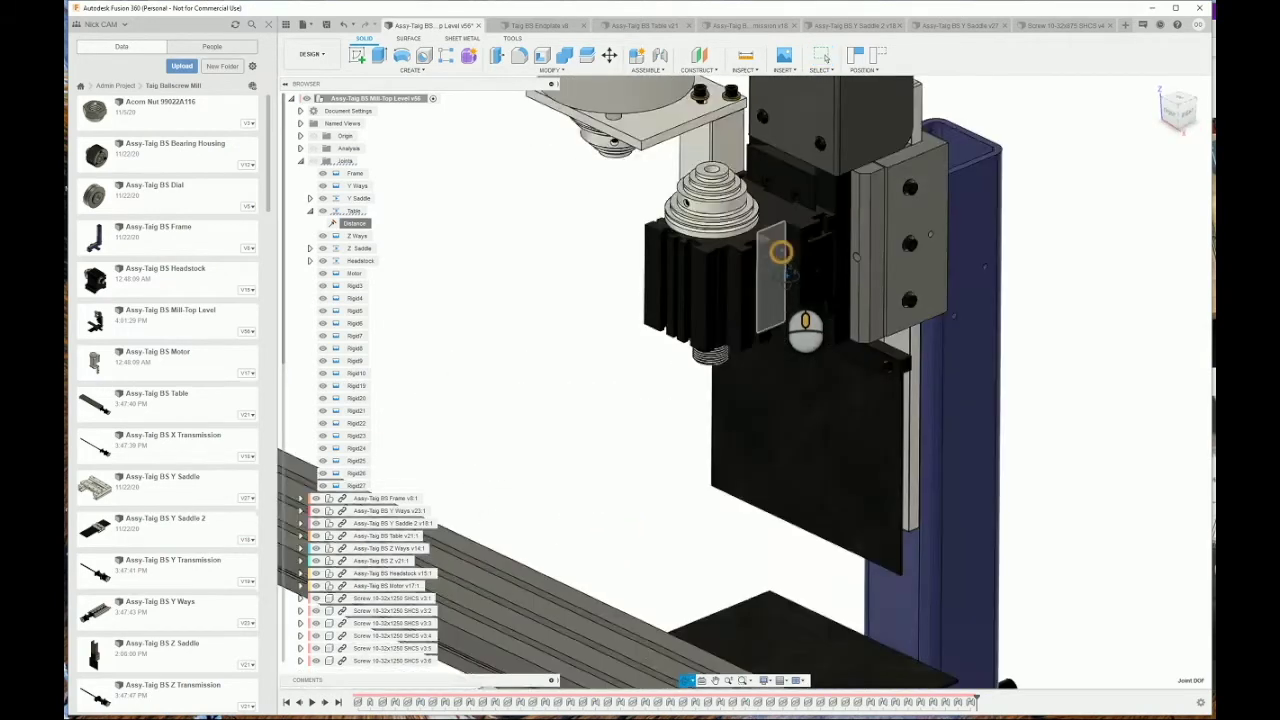
{"action": "scroll", "coordinate": [790, 264], "scroll_direction": "up", "scroll_amount": 2}
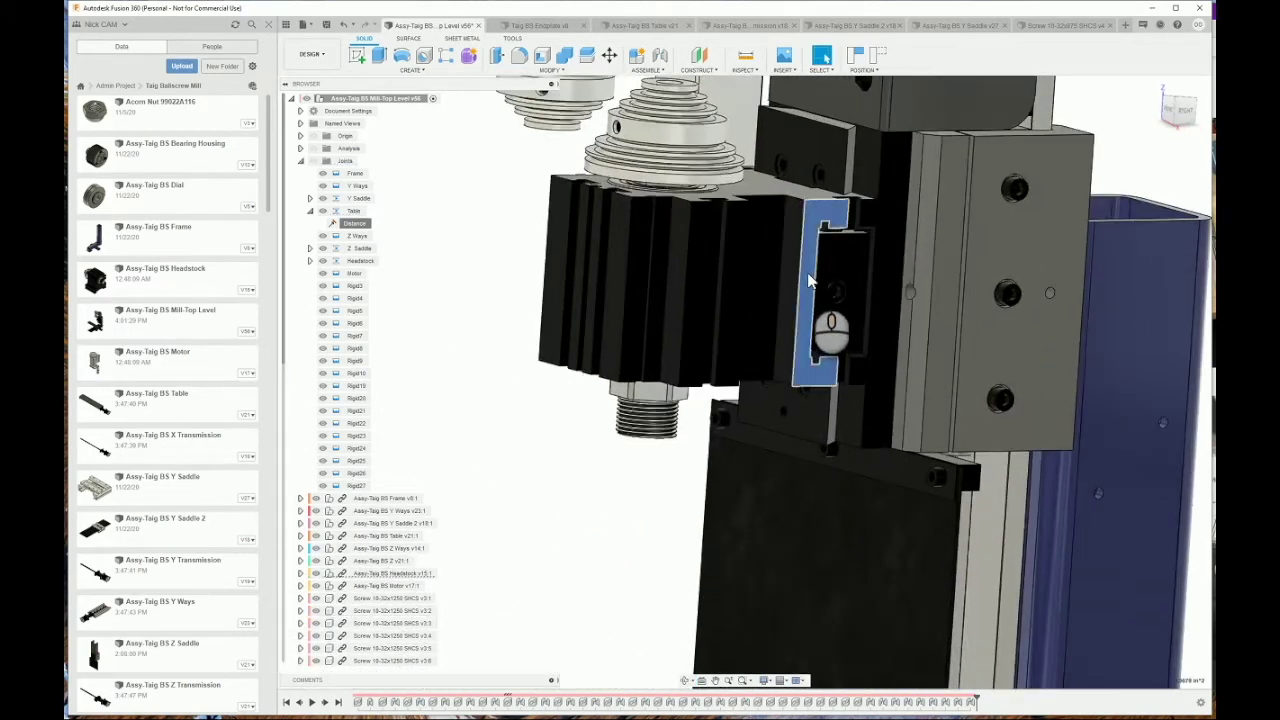
{"action": "middle_click_drag", "start_coordinate": [809, 276], "coordinate": [808, 310]}
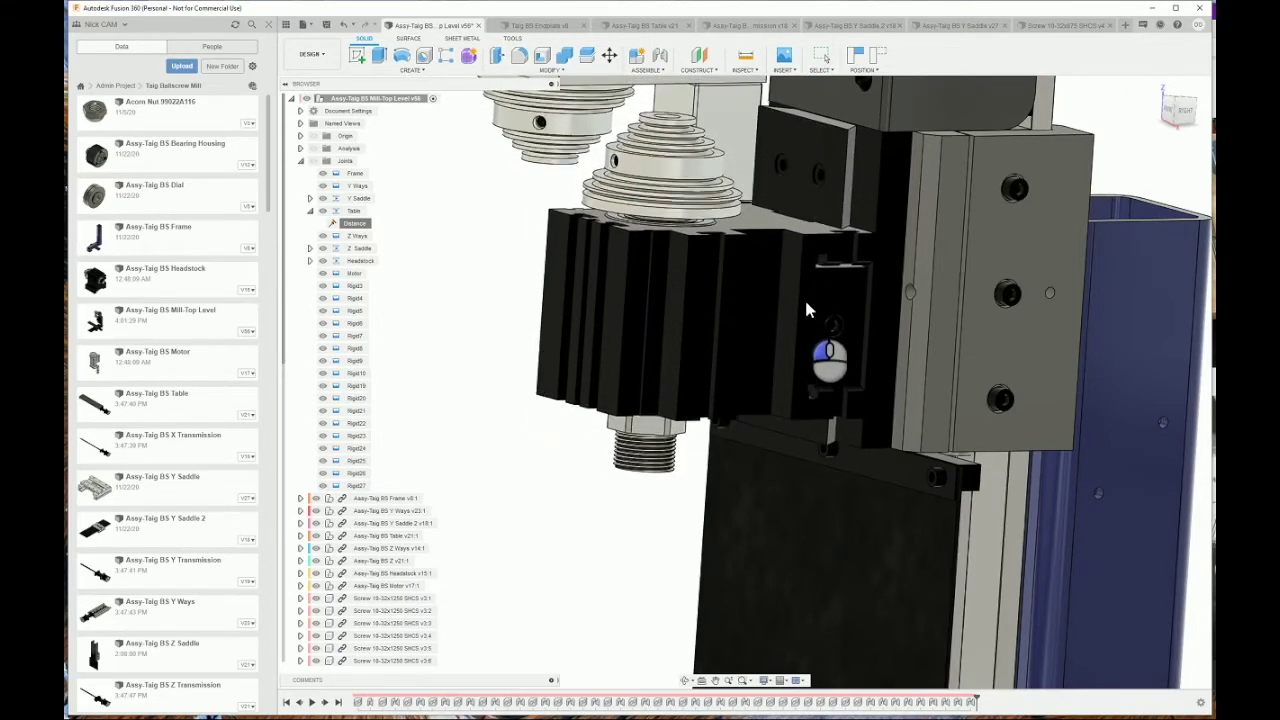
Expand the Headstock slide joint in place of the Table joint, and move the headstock down and back up along its dovetail
{"action": "left_click", "coordinate": [308, 211]}
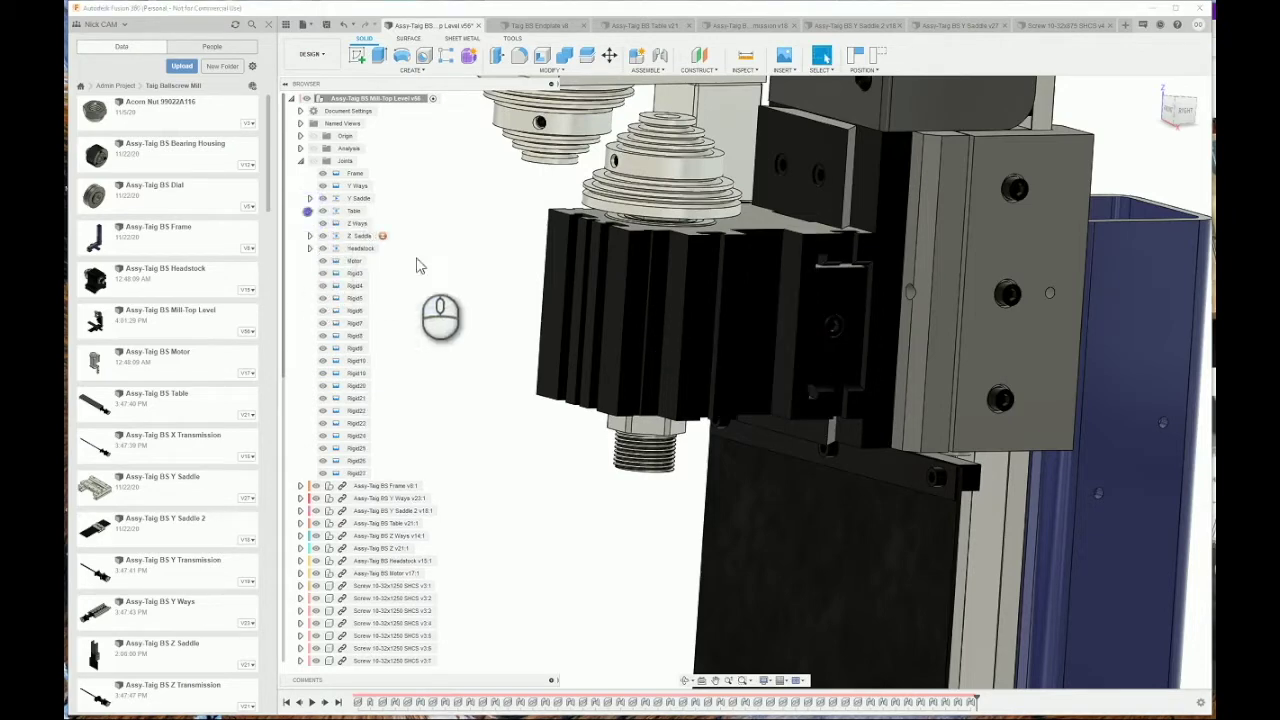
{"action": "left_click", "coordinate": [360, 249]}
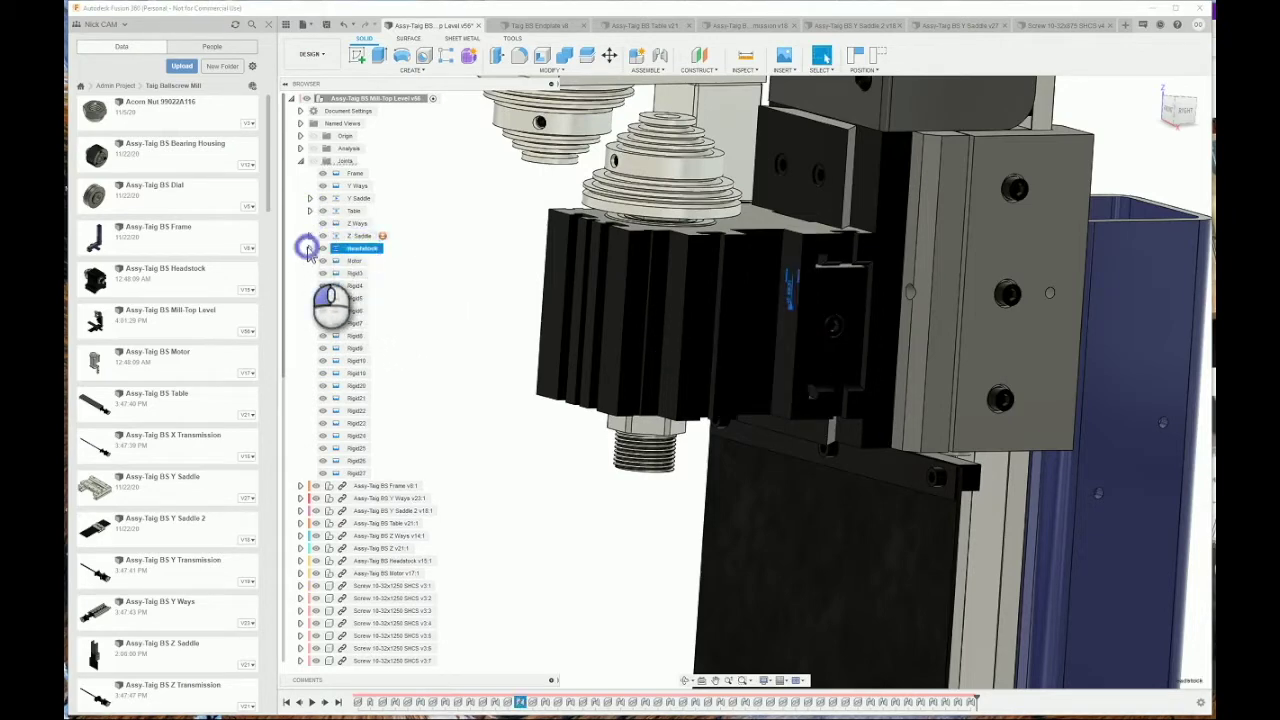
{"action": "left_click", "coordinate": [309, 248]}
{"action": "left_click", "coordinate": [352, 261]}
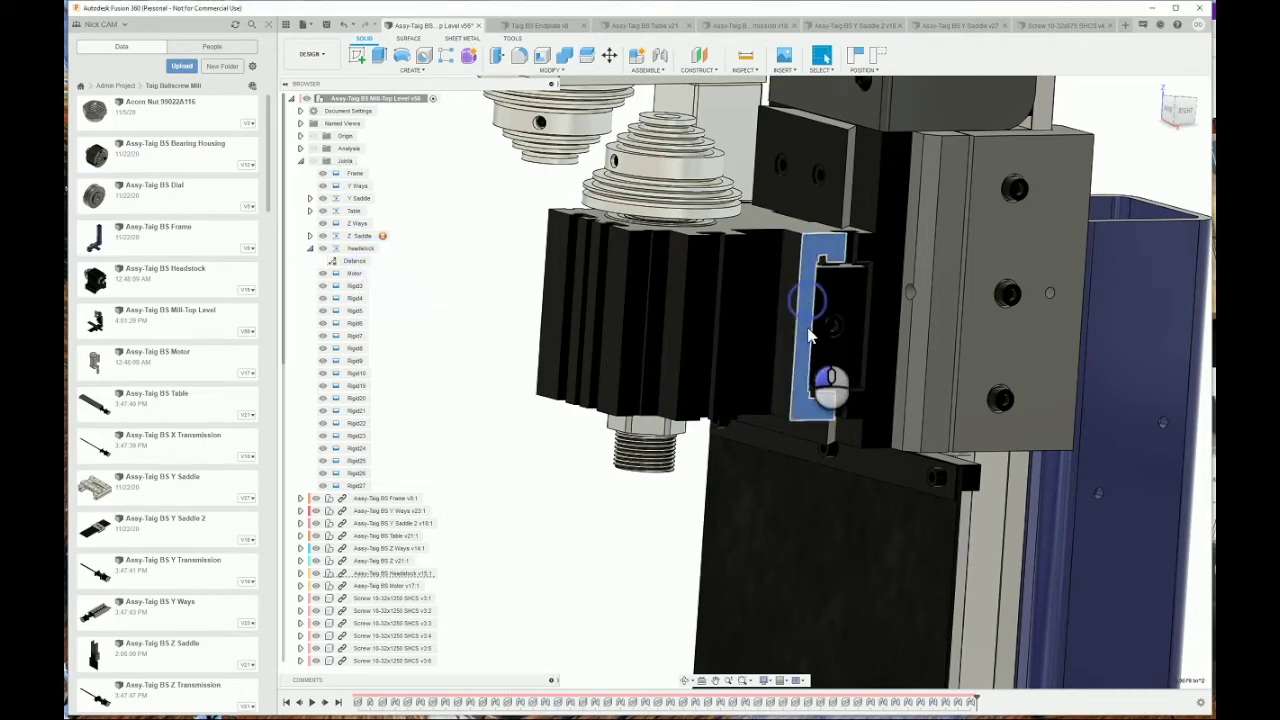
{"action": "left_click_drag", "start_coordinate": [810, 335], "coordinate": [766, 350]}
{"action": "left_click", "coordinate": [352, 264]}
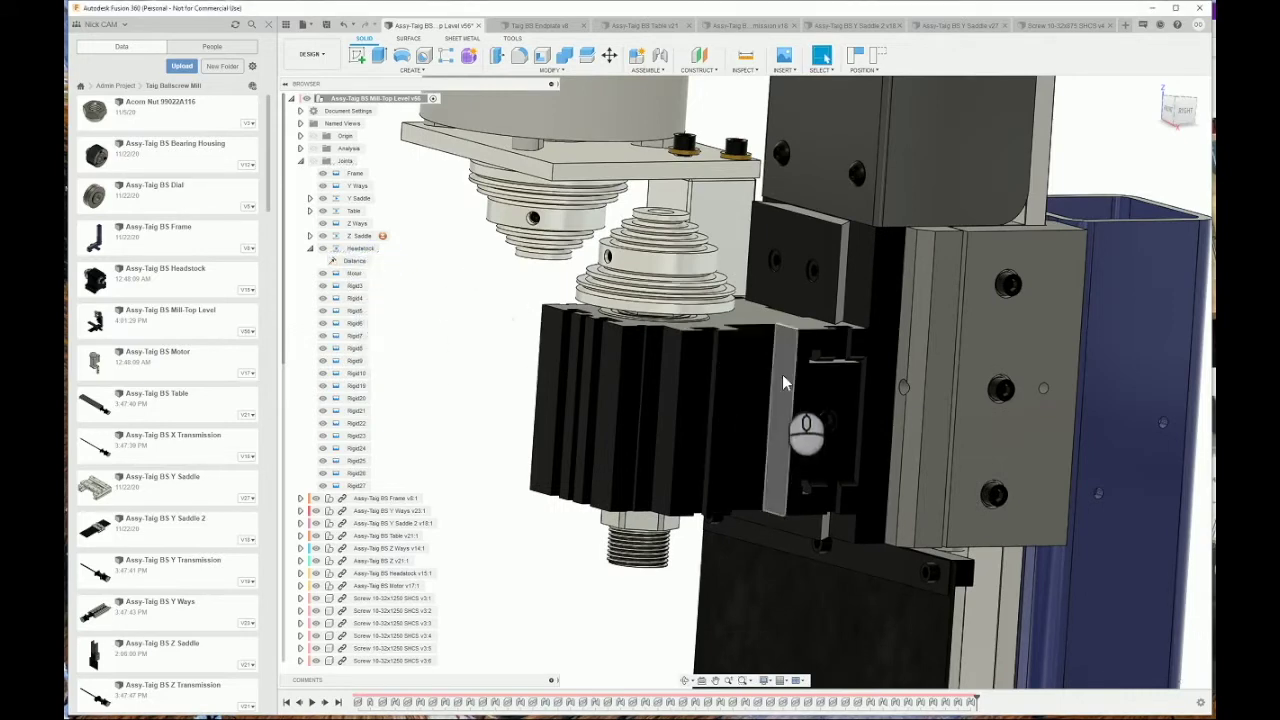
{"action": "left_click_drag", "start_coordinate": [783, 372], "coordinate": [771, 186]}
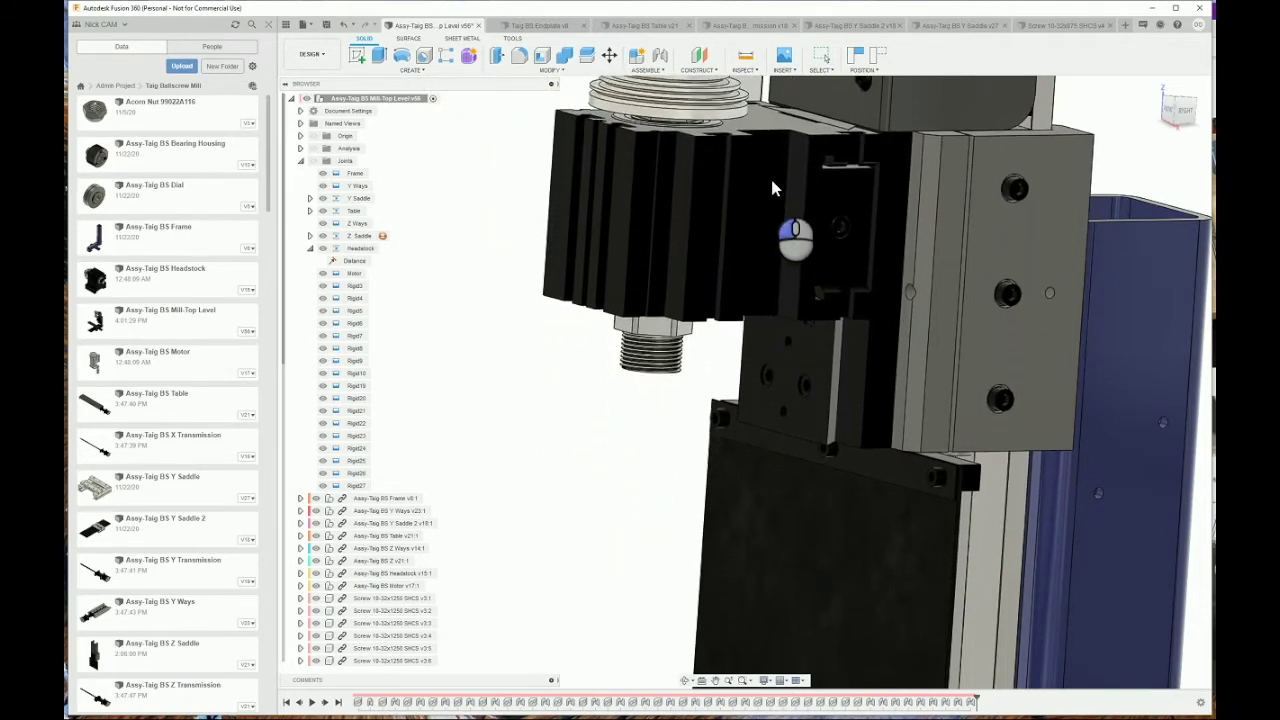
Revert the moved components to their previous positions with the whole mill in view
{"action": "scroll", "coordinate": [784, 290], "scroll_direction": "down", "scroll_amount": 5}
{"action": "scroll", "coordinate": [782, 287], "scroll_direction": "down", "scroll_amount": 3}
{"action": "middle_click_drag", "start_coordinate": [775, 318], "coordinate": [745, 300], "text": "shift"}
{"action": "scroll", "coordinate": [820, 344], "scroll_direction": "up", "scroll_amount": 3}
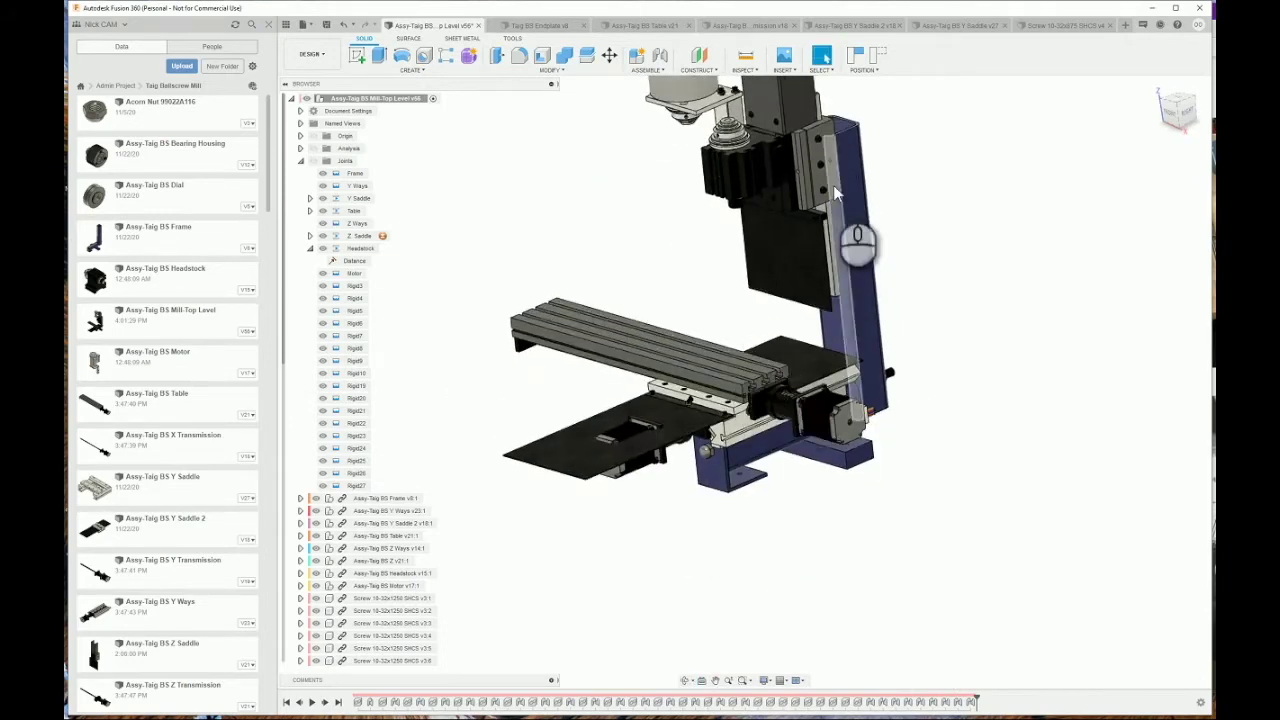
{"action": "left_click", "coordinate": [877, 58]}
{"action": "middle_click_drag", "start_coordinate": [876, 362], "coordinate": [886, 356], "text": "shift"}
{"action": "scroll", "coordinate": [847, 431], "scroll_direction": "down", "scroll_amount": 3}
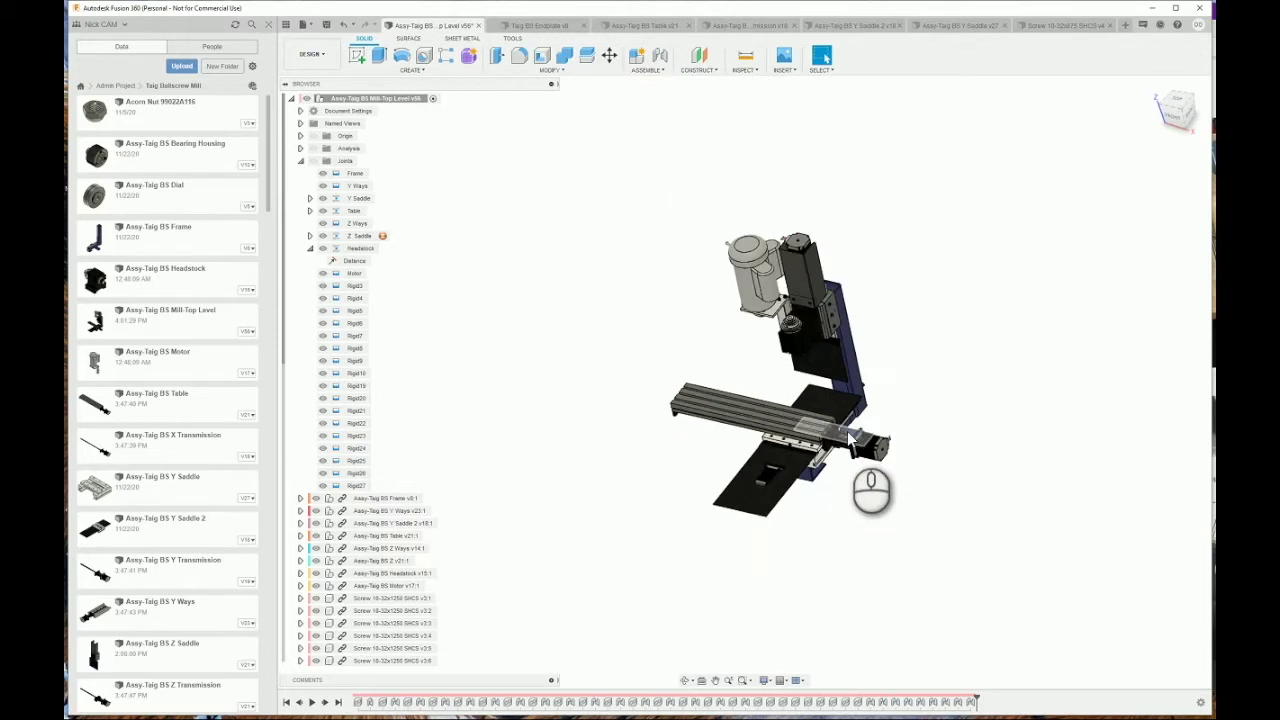
Collapse the Headstock joint and the assembly's joint list, then look over the whole mill
{"action": "left_click", "coordinate": [312, 249]}
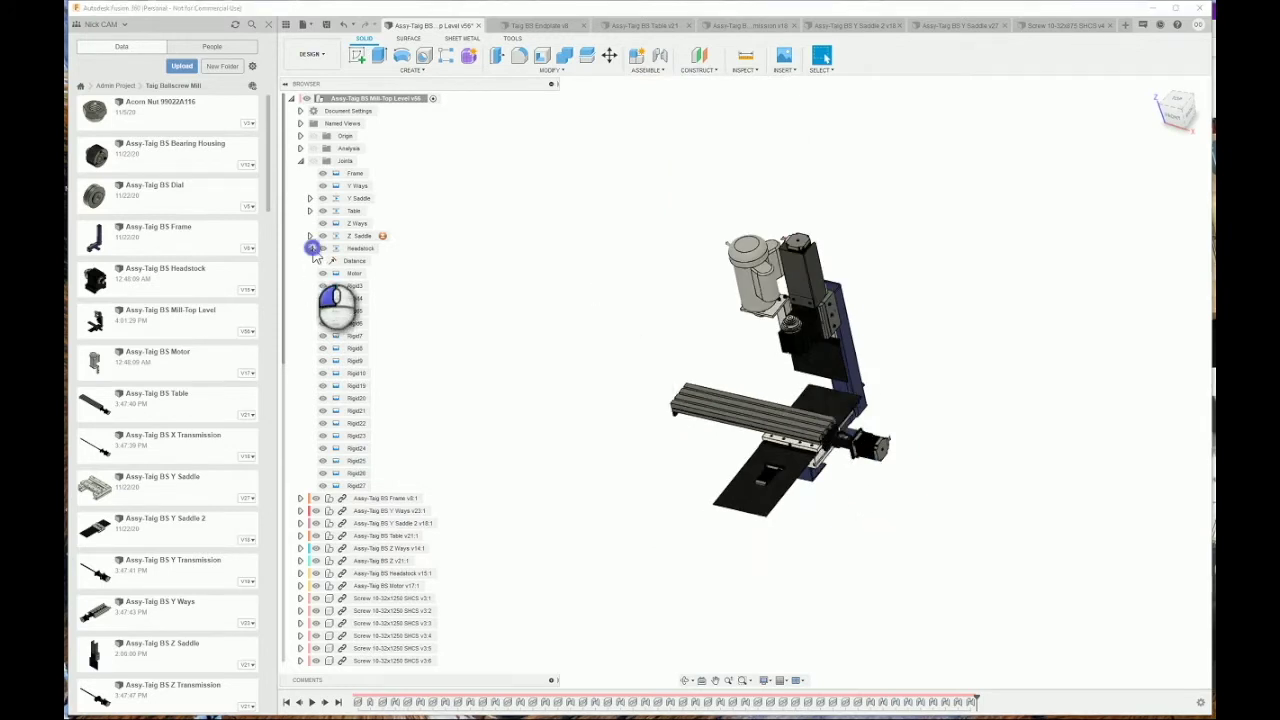
{"action": "left_click", "coordinate": [301, 161]}
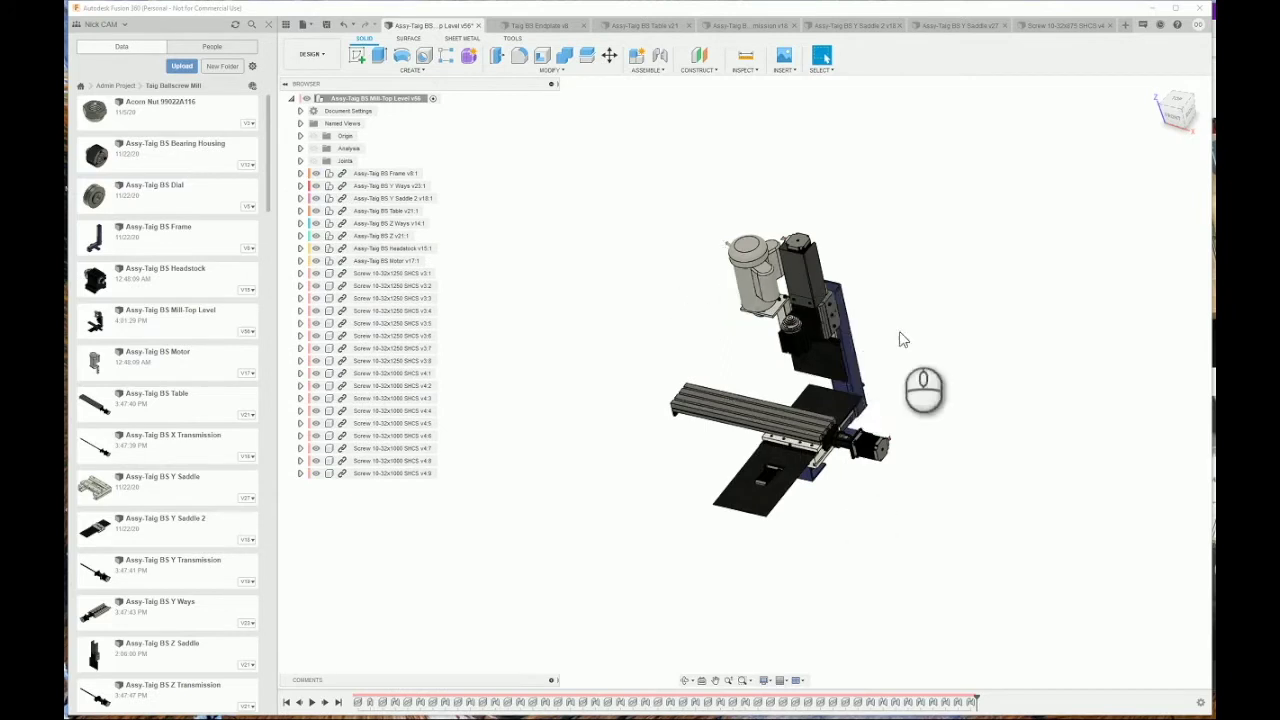
{"action": "scroll", "coordinate": [845, 410], "scroll_direction": "up", "scroll_amount": 3}
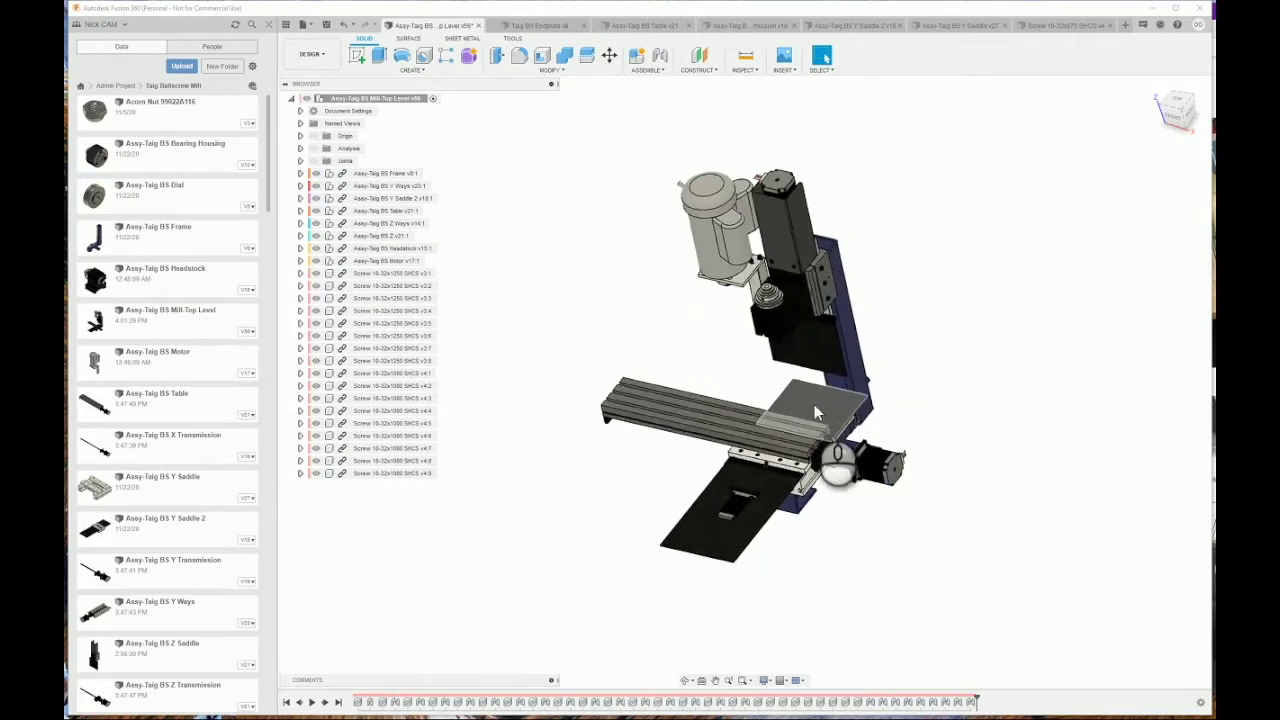
{"action": "middle_click_drag", "start_coordinate": [814, 405], "coordinate": [777, 391], "text": "shift"}
{"action": "scroll", "coordinate": [762, 374], "scroll_direction": "up", "scroll_amount": 2}
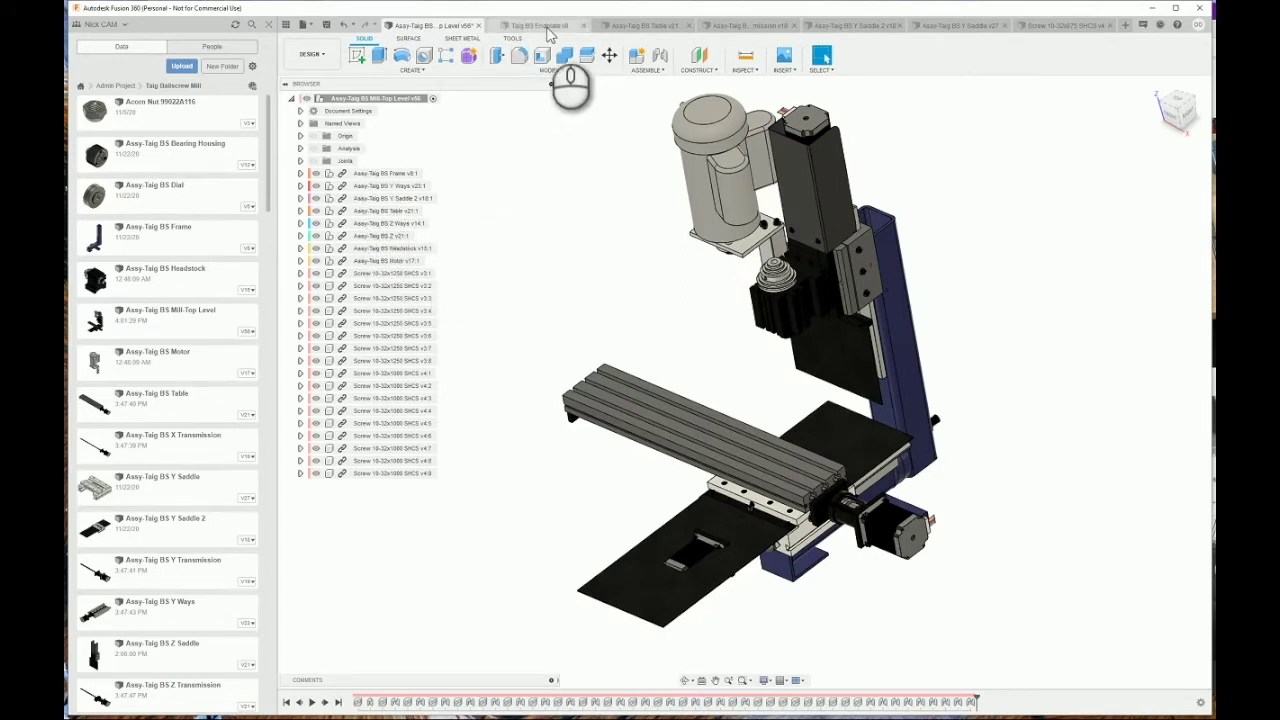
Switch to the Assy-Taig BS Table design and open its X Transmission subassembly
{"action": "left_click", "coordinate": [641, 26]}
{"action": "middle_click_drag", "start_coordinate": [614, 126], "coordinate": [622, 148], "text": "shift"}
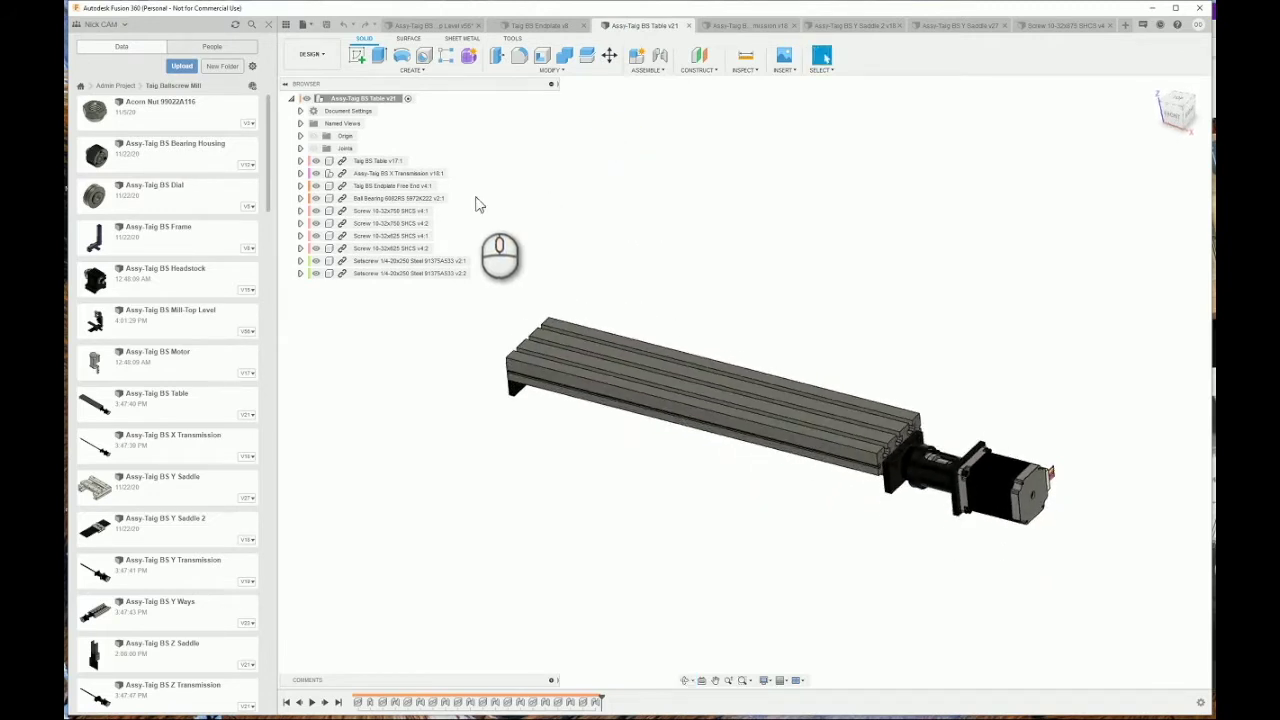
{"action": "left_click", "coordinate": [388, 174]}
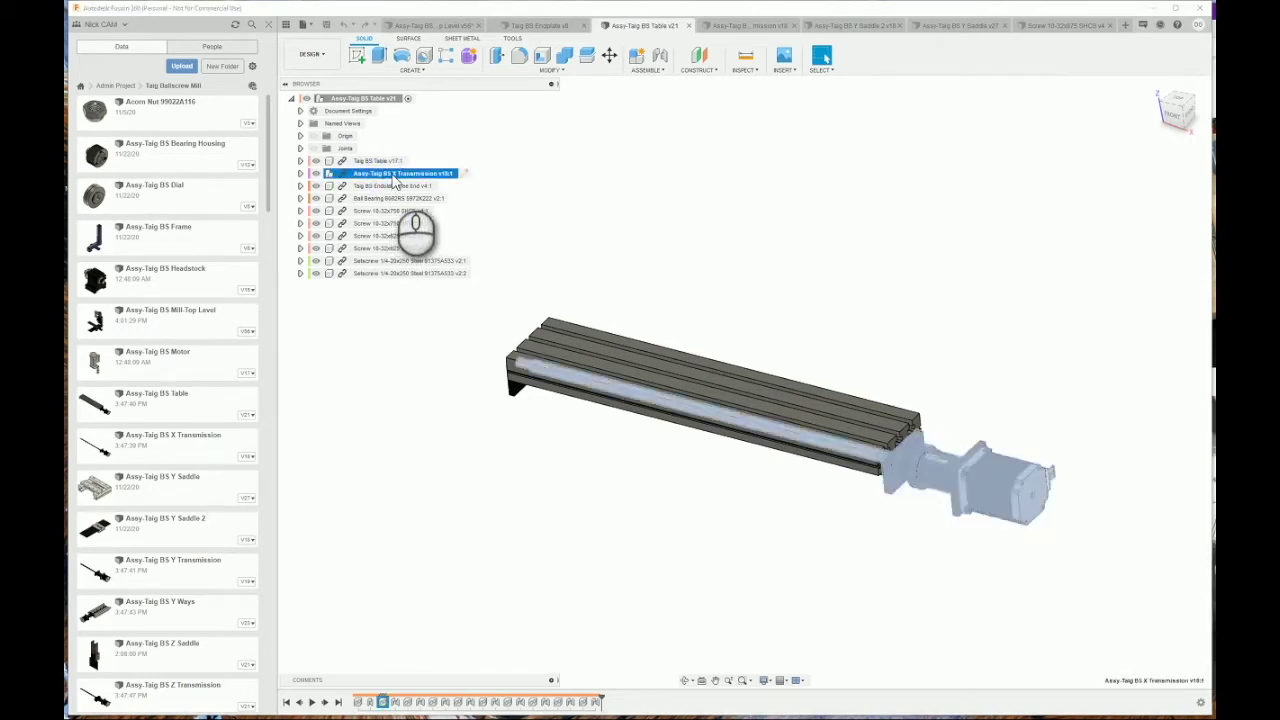
{"action": "right_click", "coordinate": [393, 177]}
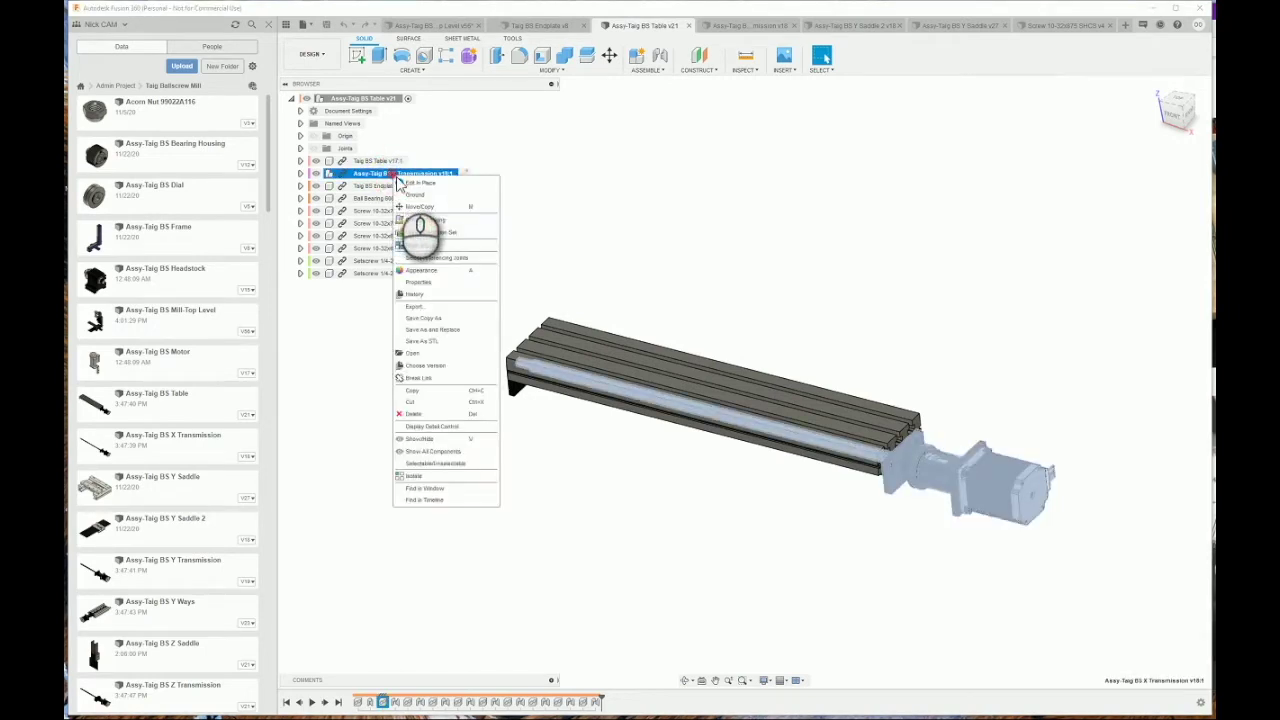
{"action": "left_click", "coordinate": [418, 360]}
{"action": "scroll", "coordinate": [731, 410], "scroll_direction": "up", "scroll_amount": 2}
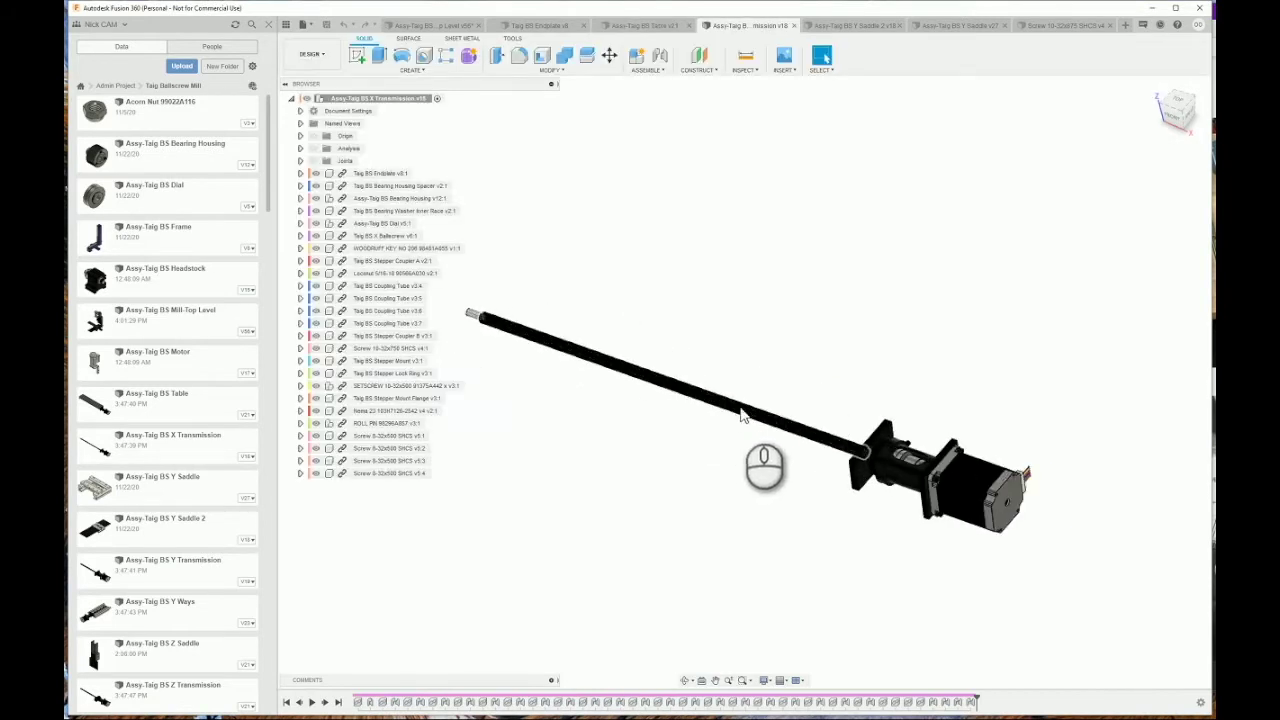
{"action": "scroll", "coordinate": [740, 409], "scroll_direction": "down", "scroll_amount": 2}
Highlight the Bearing Housing and Dial subassemblies in turn within the X transmission, then clear the selection
{"action": "left_click", "coordinate": [400, 198]}
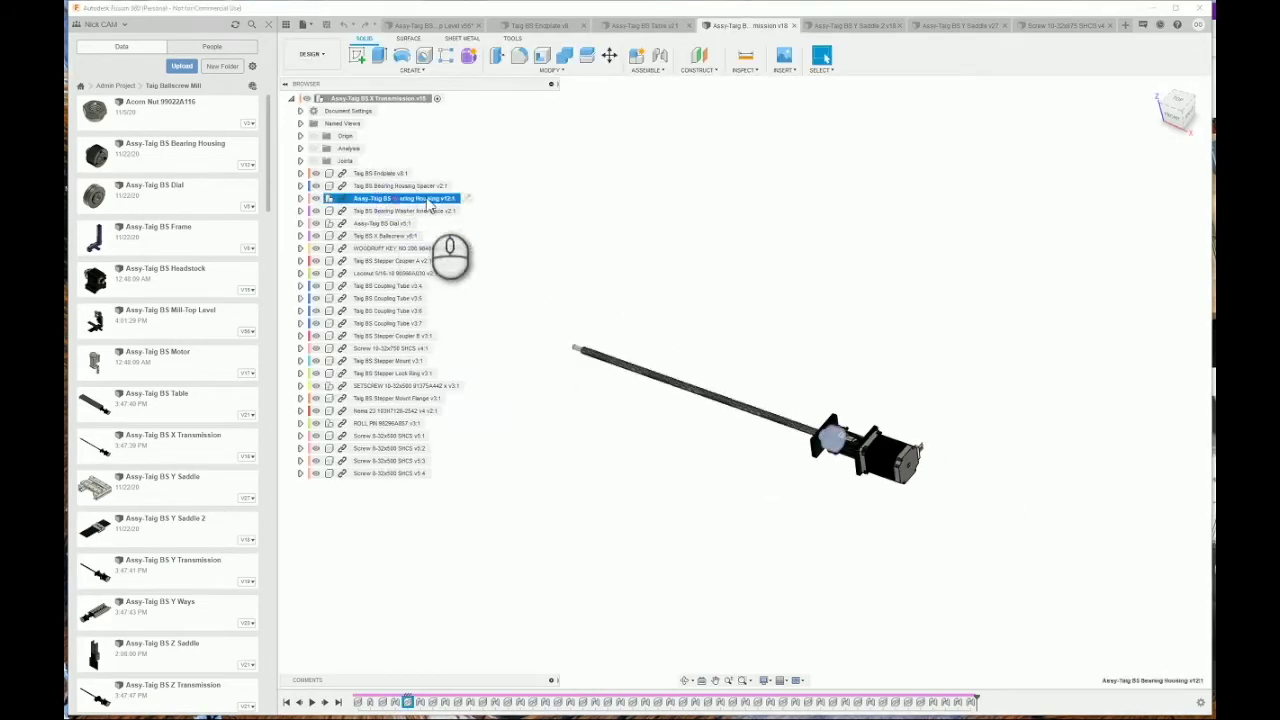
{"action": "left_click", "coordinate": [356, 223]}
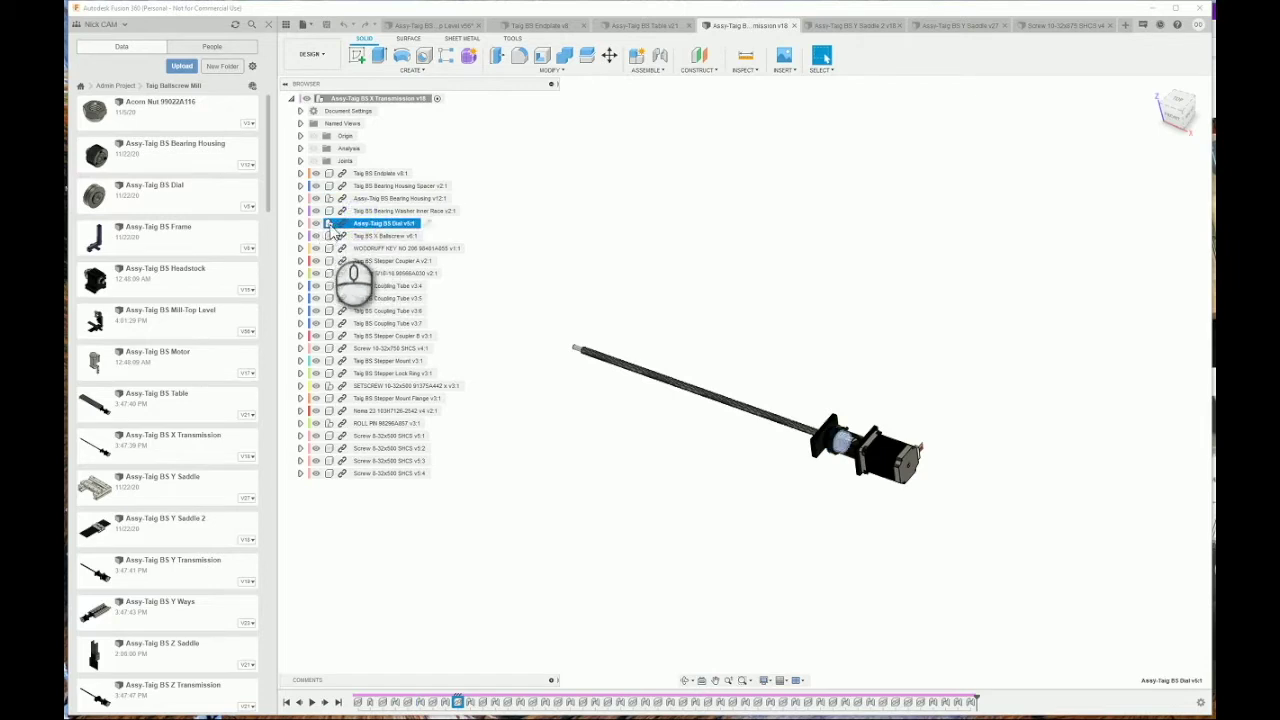
{"action": "left_click", "coordinate": [748, 249]}
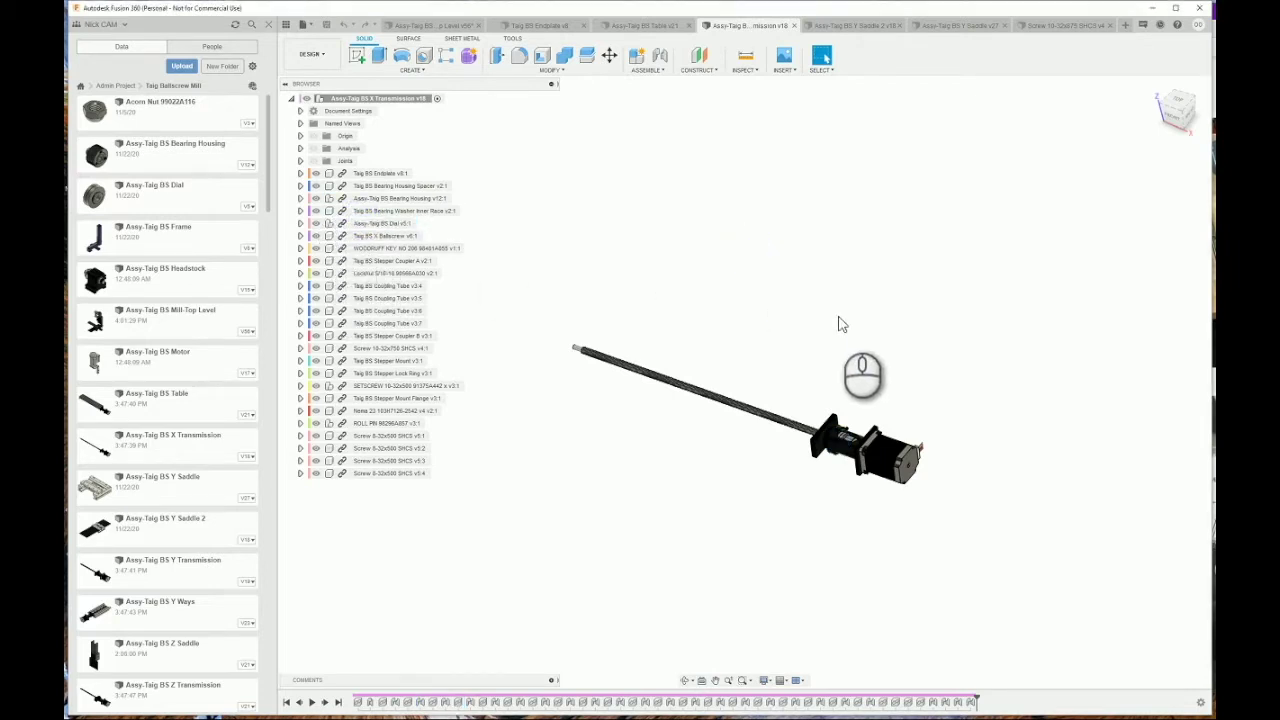
{"action": "scroll", "coordinate": [839, 323], "scroll_direction": "up", "scroll_amount": 2}
Switch to the Assy-Taig BS Y Saddle 2 design and examine the saddle with its swarf guards
{"action": "left_click", "coordinate": [842, 27]}
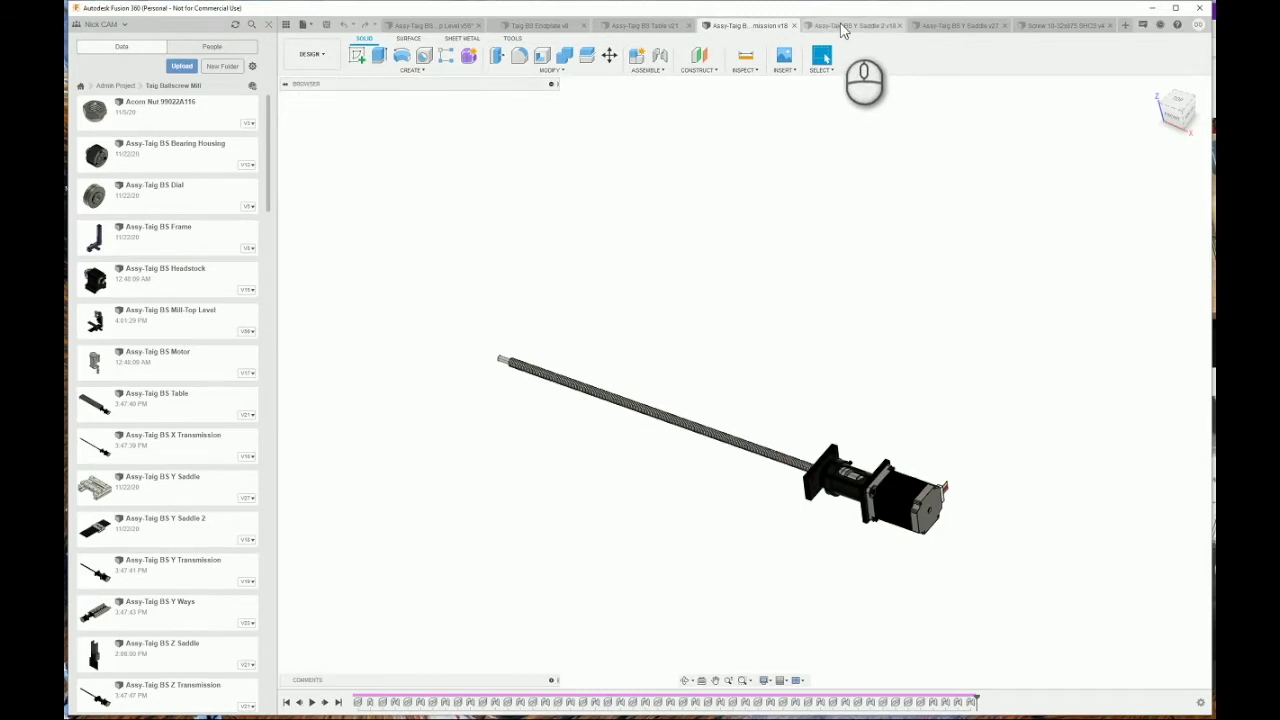
{"action": "scroll", "coordinate": [816, 262], "scroll_direction": "down", "scroll_amount": 2}
{"action": "mouse_move", "coordinate": [813, 261]}
{"action": "middle_mouse_down", "text": "shift"}
{"action": "mouse_move", "coordinate": [751, 305]}
{"action": "mouse_move", "coordinate": [795, 300]}
{"action": "mouse_move", "coordinate": [789, 274]}
{"action": "middle_mouse_up", "text": "shift"}
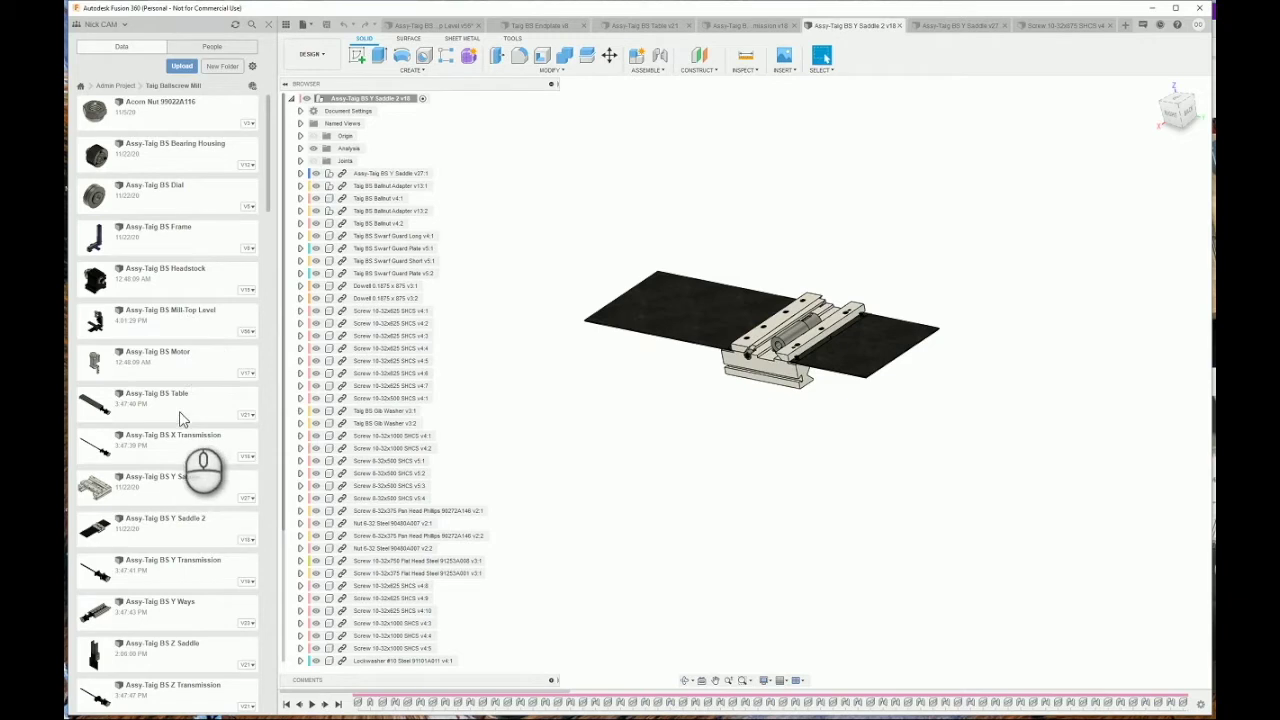
Browse the Taig Ballscrew Mill project's files and open the Taig BS Dial part to view it
{"action": "scroll", "coordinate": [168, 386], "scroll_direction": "down", "scroll_amount": 5}
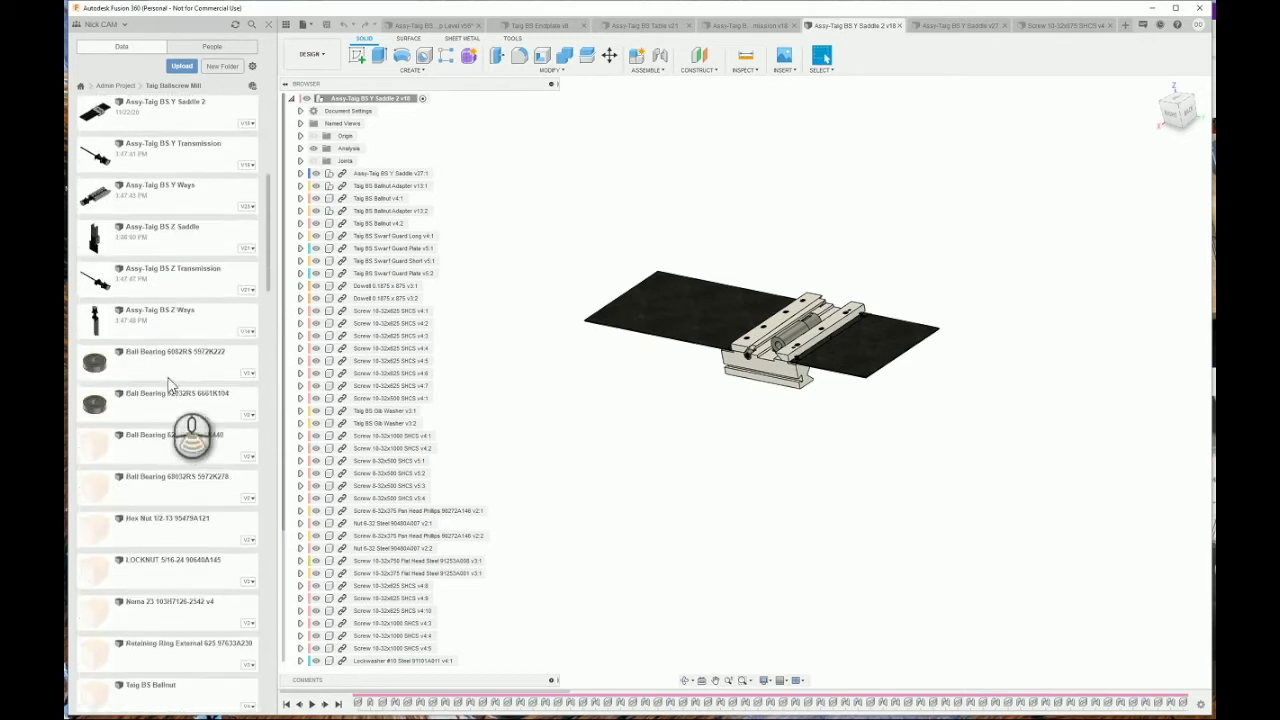
{"action": "scroll", "coordinate": [198, 278], "scroll_direction": "down", "scroll_amount": 3}
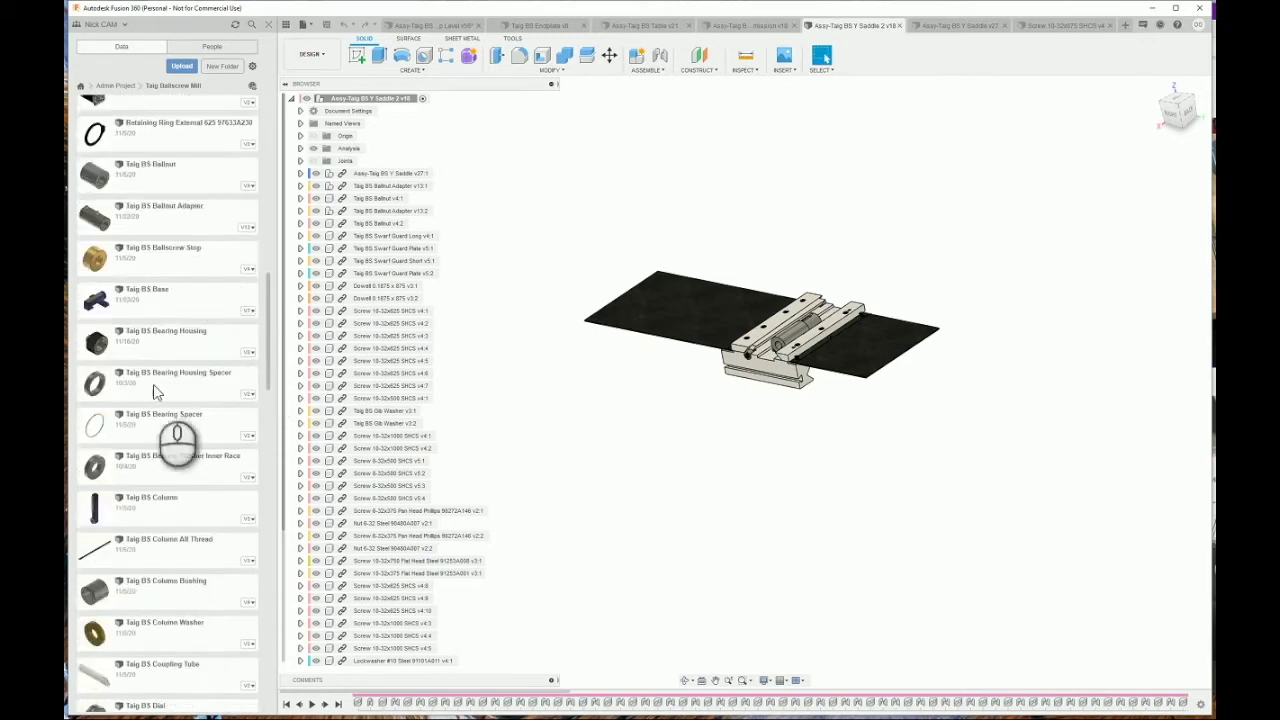
{"action": "scroll", "coordinate": [172, 437], "scroll_direction": "down", "scroll_amount": 2}
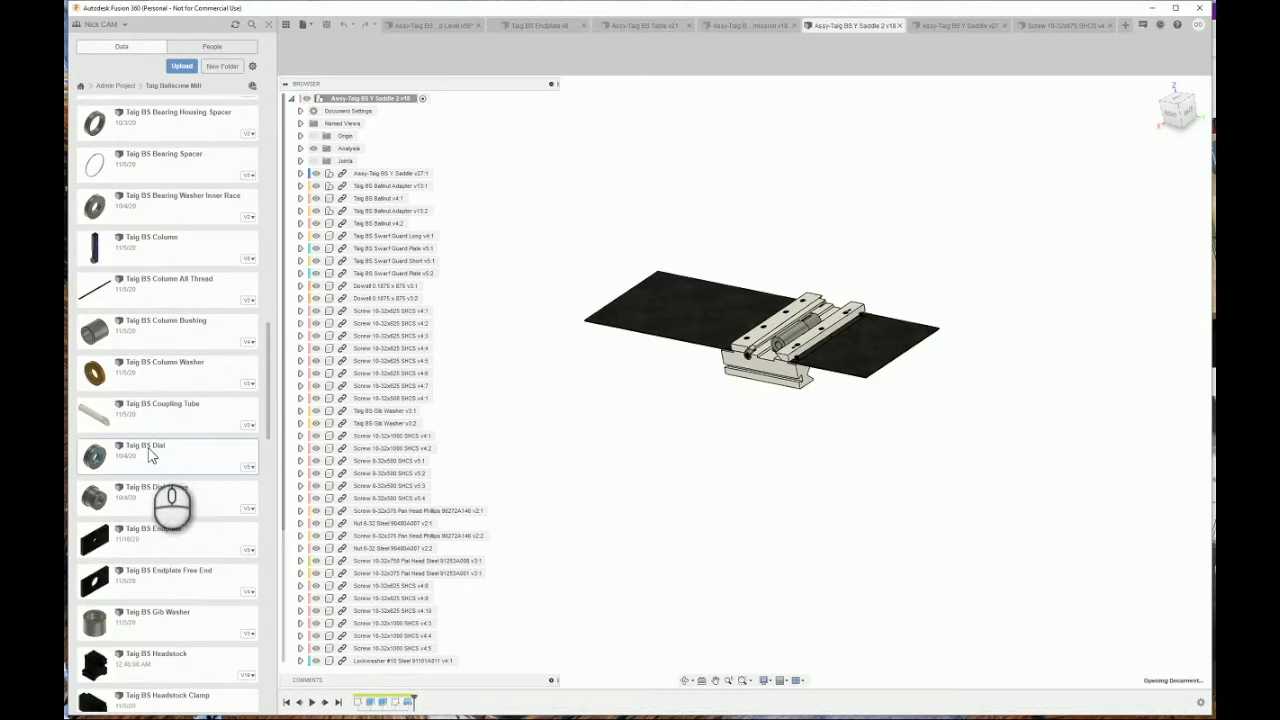
{"action": "middle_click_drag", "start_coordinate": [823, 366], "coordinate": [870, 350], "text": "shift"}
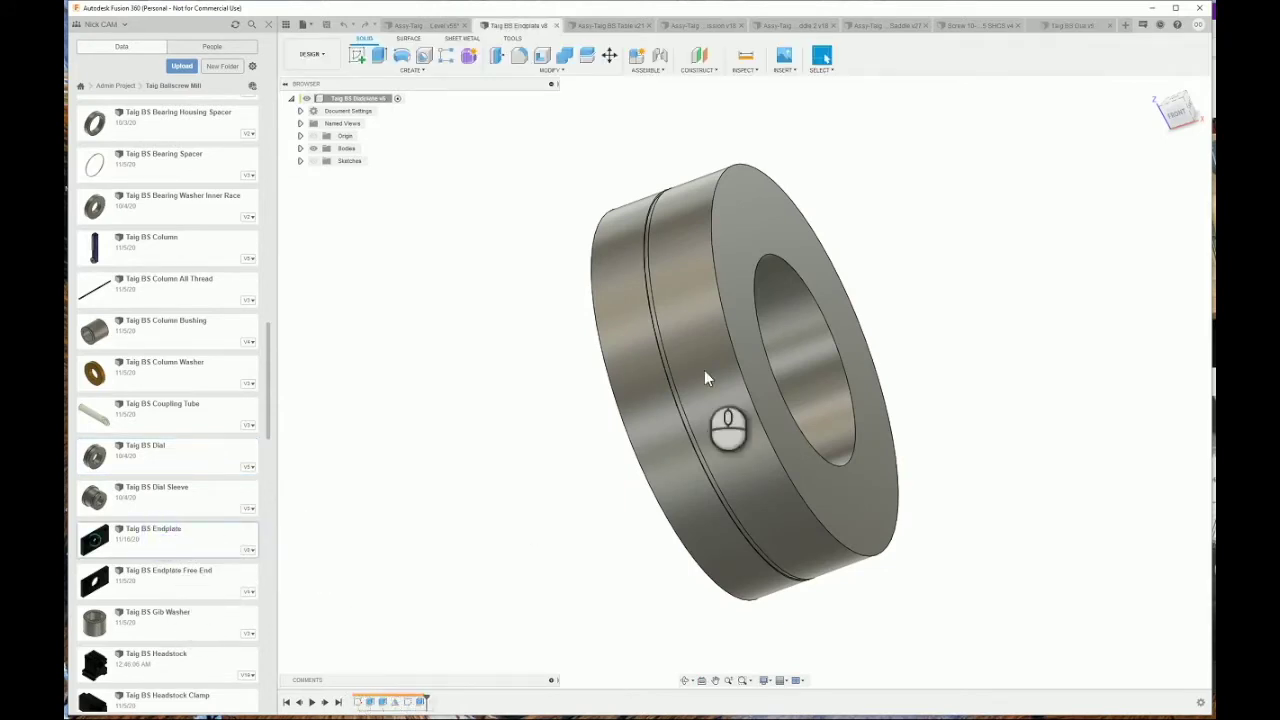
View the Taig BS Endplate part, then open the Taig BS Gib Washer part from the project files
{"action": "middle_click_drag", "start_coordinate": [681, 400], "coordinate": [617, 407], "text": "shift"}
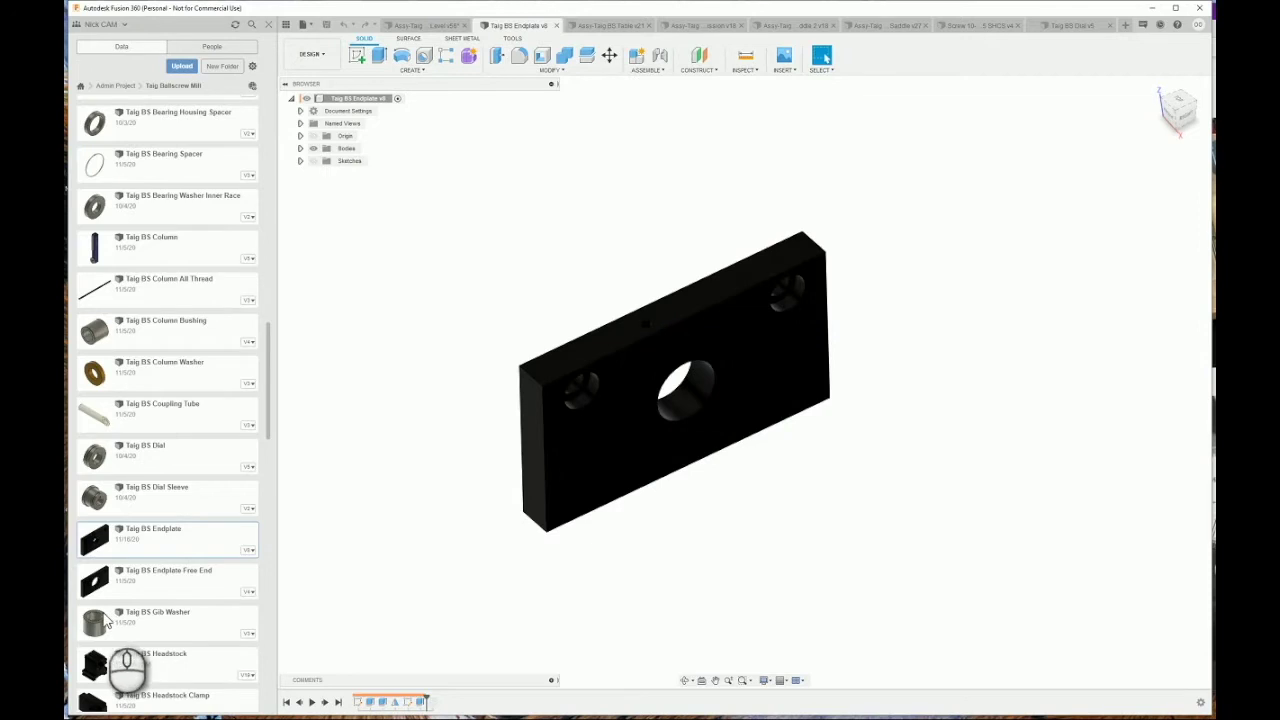
{"action": "scroll", "coordinate": [150, 490], "scroll_direction": "down", "scroll_amount": 3}
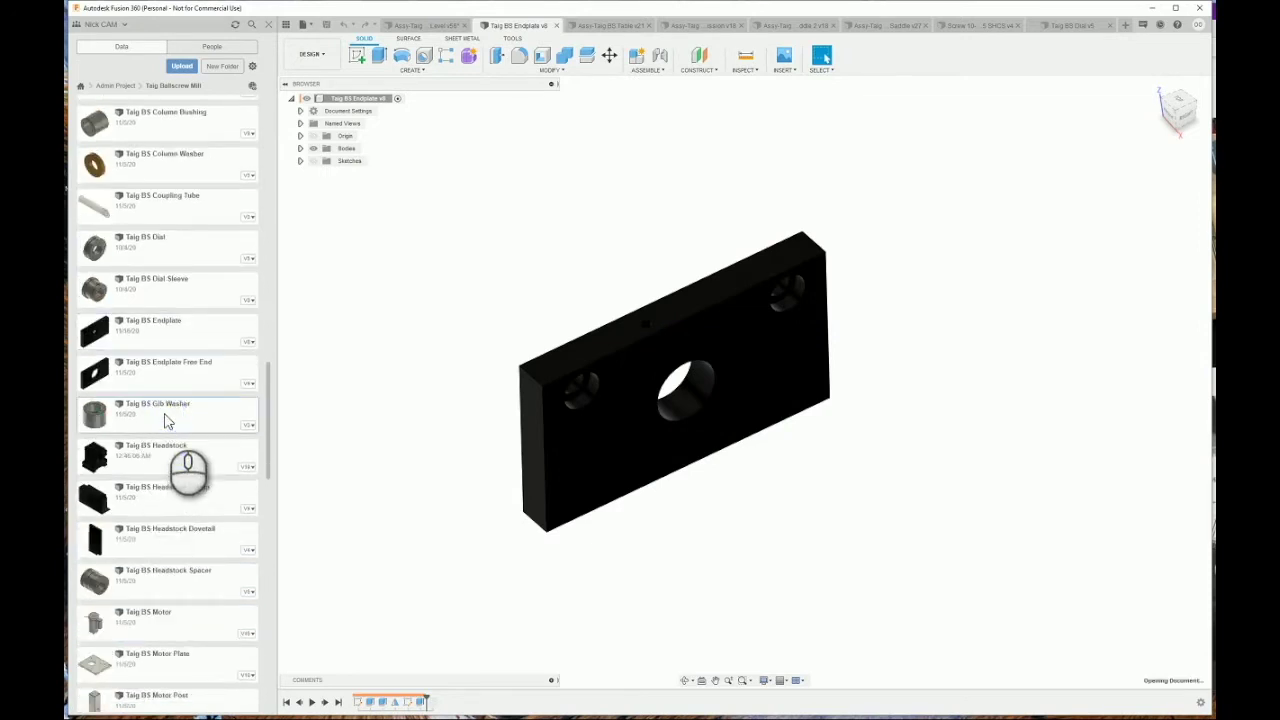
{"action": "scroll", "coordinate": [694, 475], "scroll_direction": "down", "scroll_amount": 2}
{"action": "scroll", "coordinate": [694, 475], "scroll_direction": "up", "scroll_amount": 2}
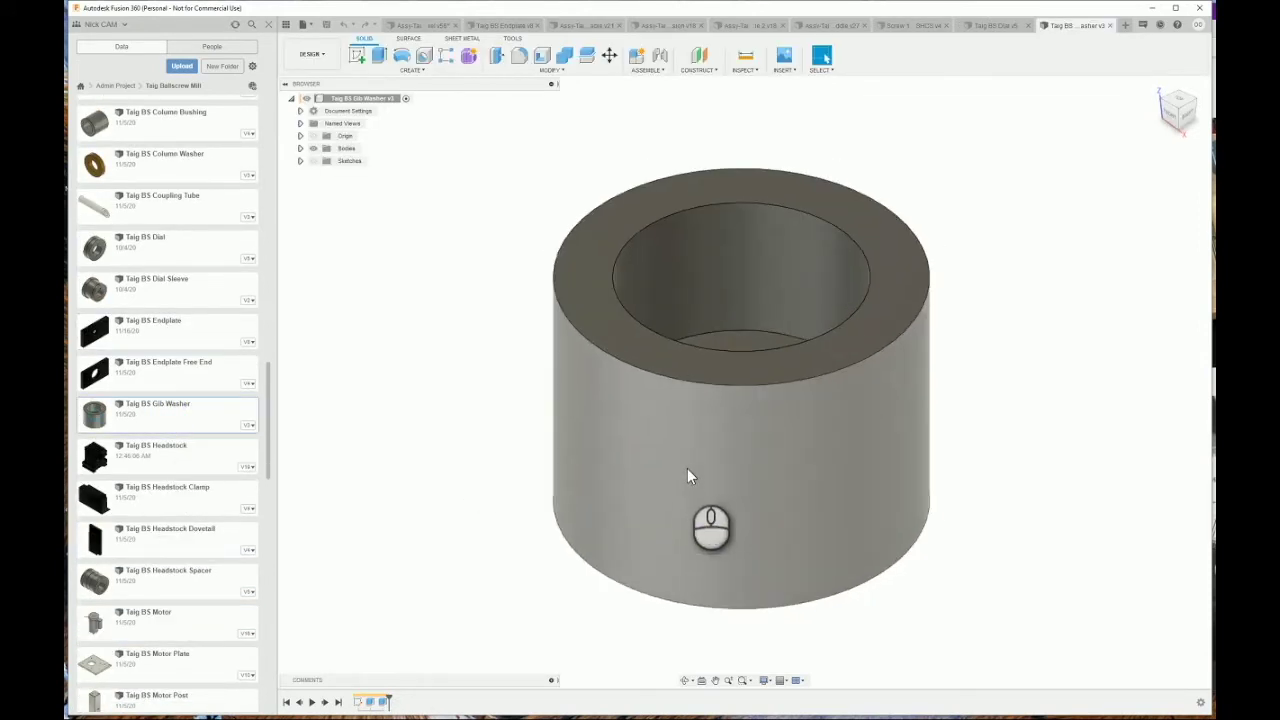
View the Assy-Taig BS X Transmission design, return to the Assy-Taig BS Table design, and highlight the transmission within it before clearing the selection
{"action": "left_click", "coordinate": [588, 27]}
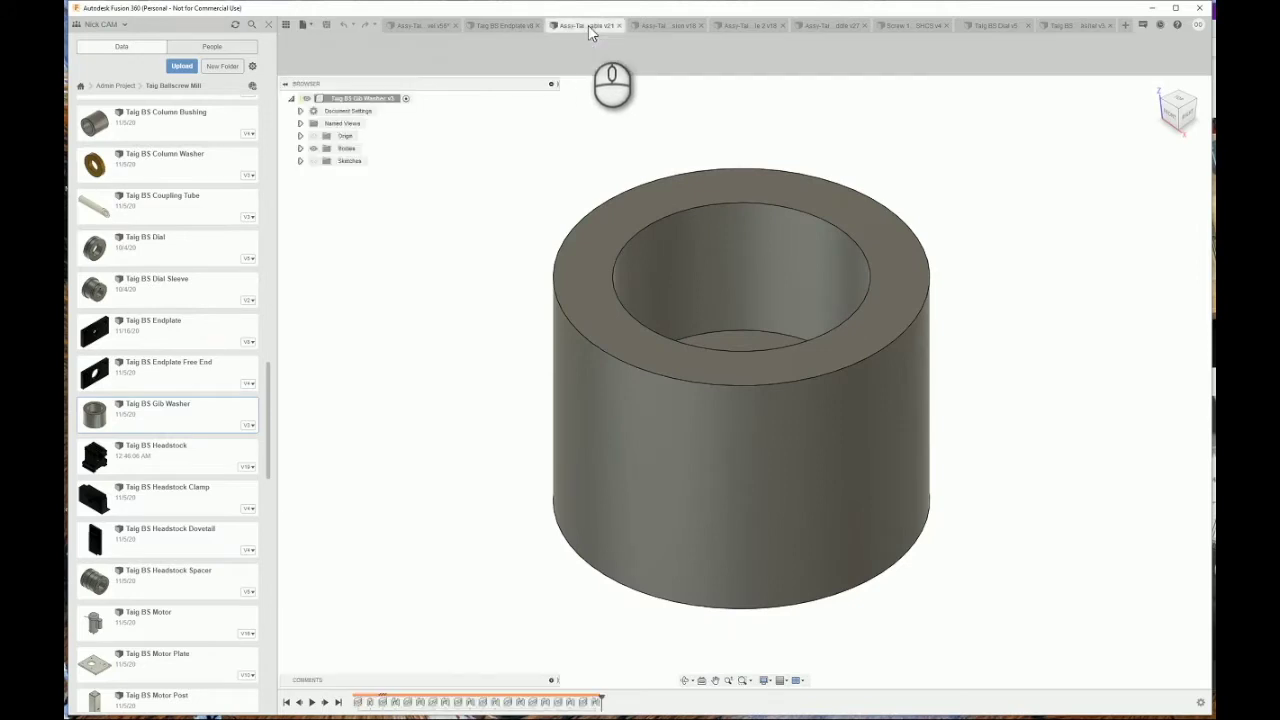
{"action": "left_click", "coordinate": [656, 26]}
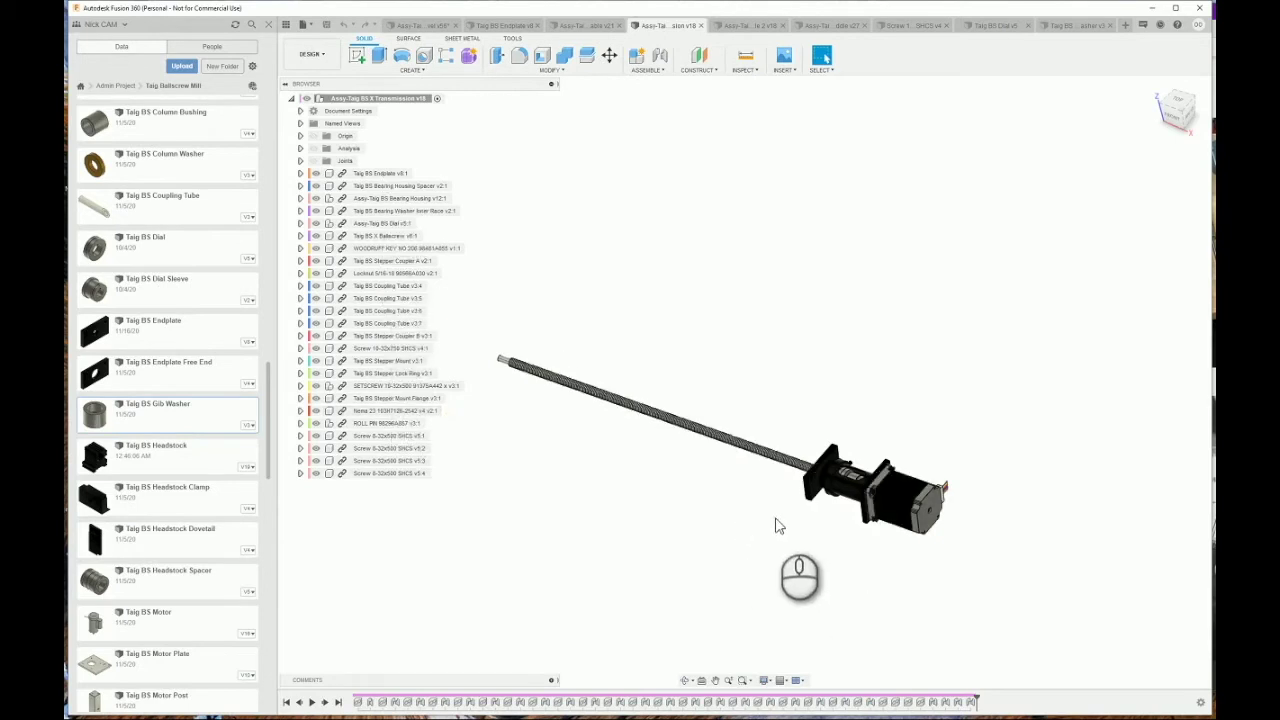
{"action": "left_click", "coordinate": [600, 26]}
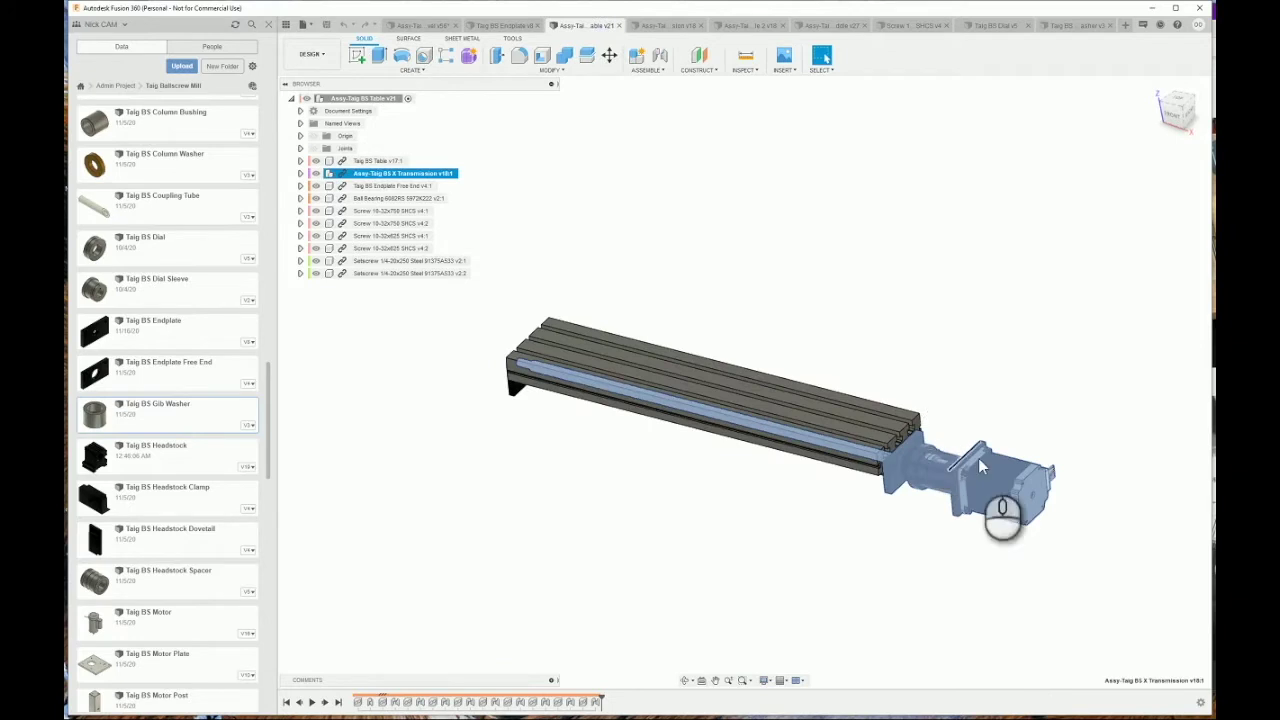
{"action": "left_click", "coordinate": [842, 290]}
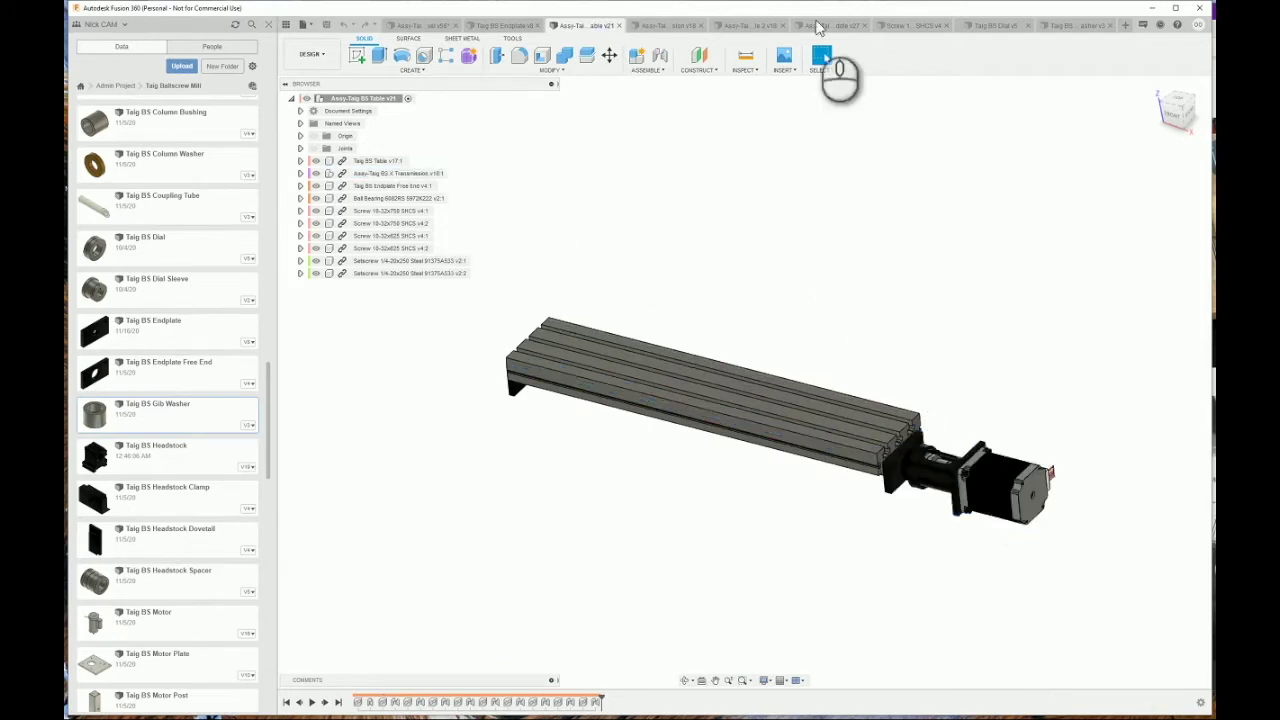
Return to the top-level mill assembly and examine the endplate and stepper motor mounting at the end of the table
{"action": "left_click", "coordinate": [423, 25]}
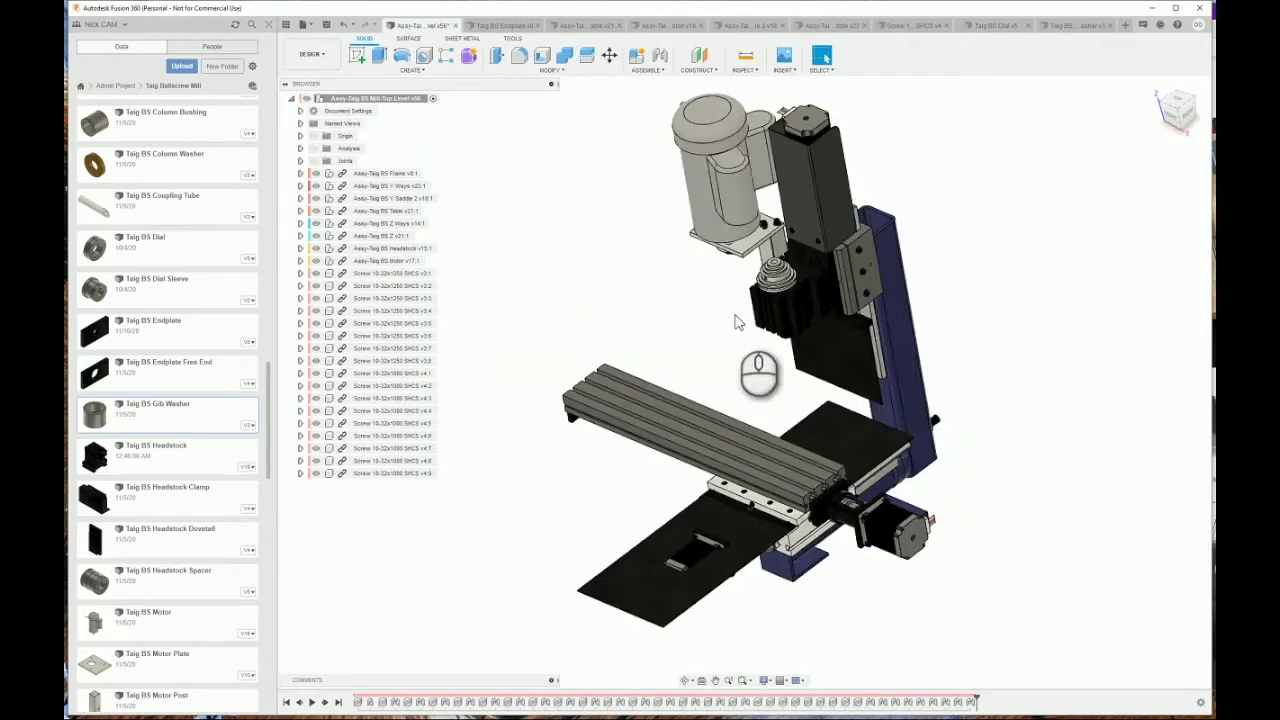
{"action": "middle_click_drag", "start_coordinate": [733, 447], "coordinate": [703, 367], "text": "shift"}
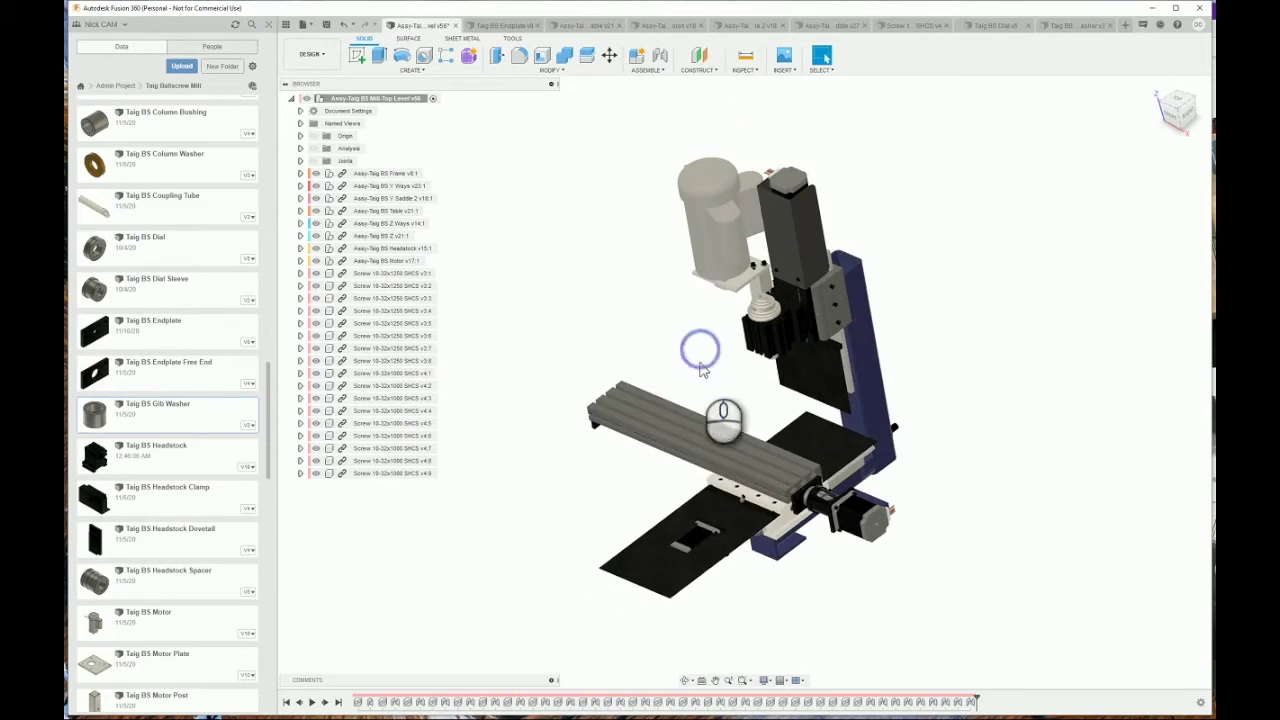
{"action": "scroll", "coordinate": [704, 366], "scroll_direction": "up", "scroll_amount": 2}
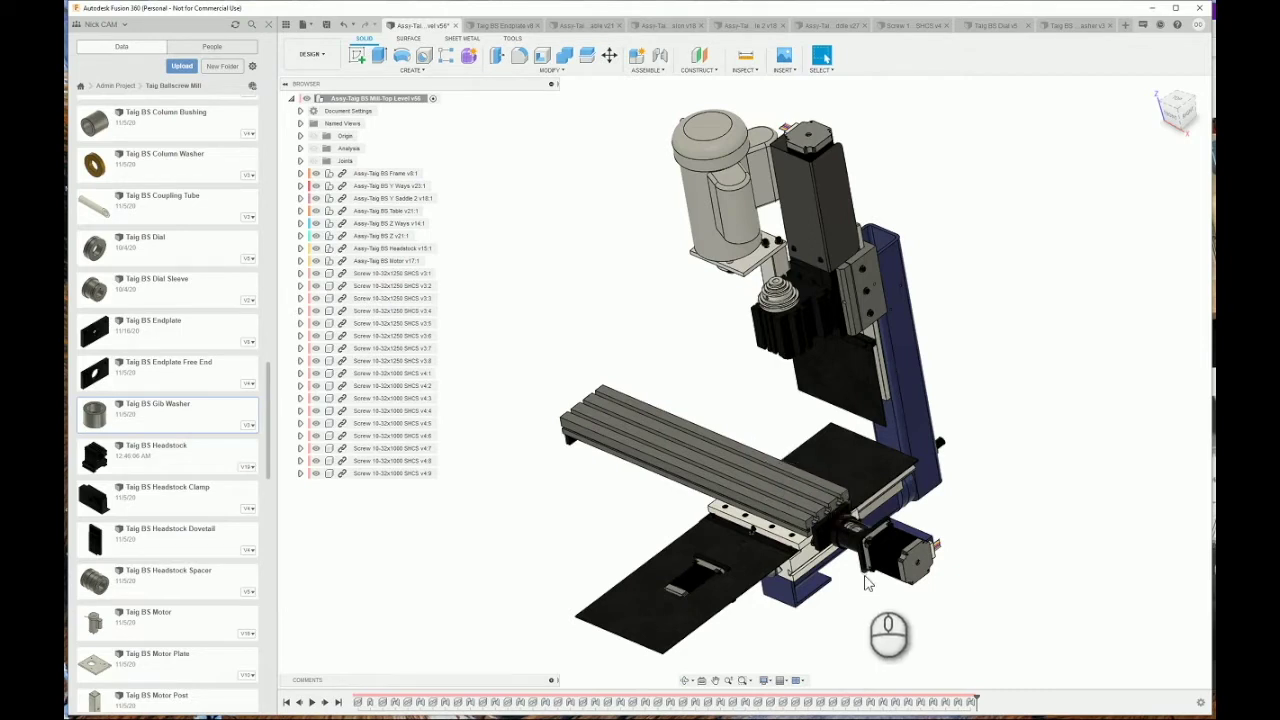
{"action": "scroll", "coordinate": [867, 583], "scroll_direction": "up", "scroll_amount": 3}
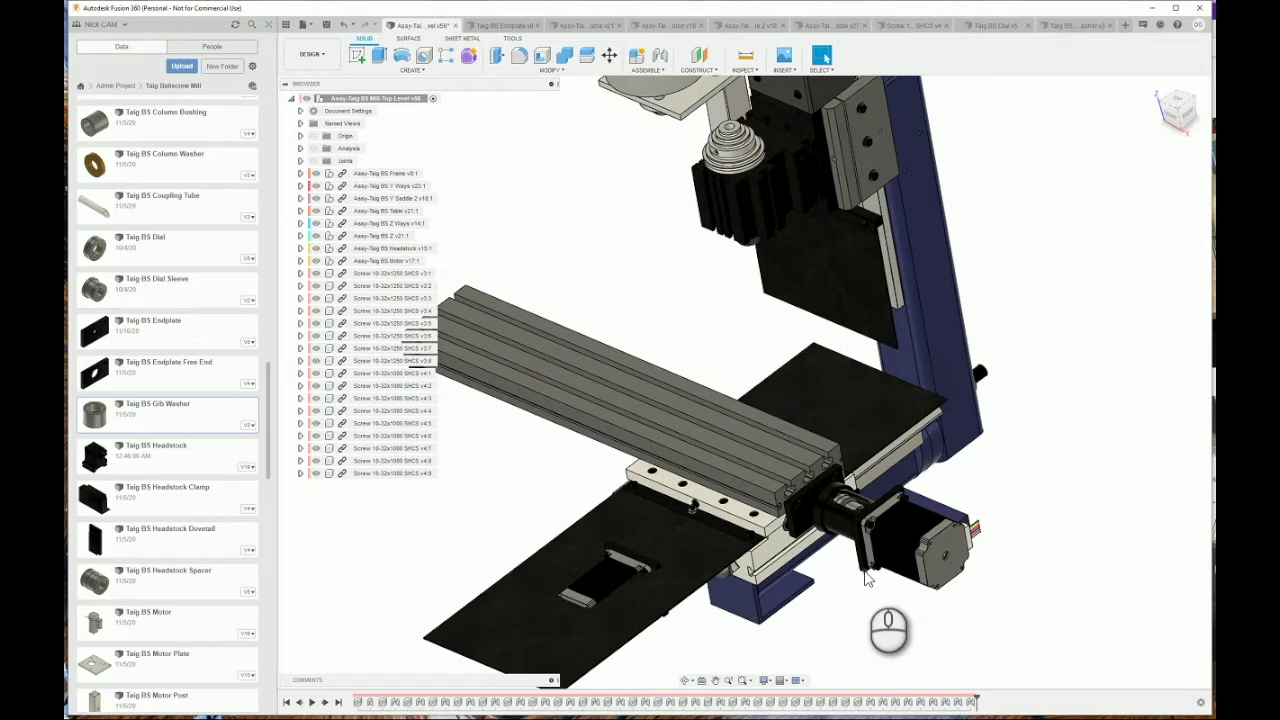
{"action": "scroll", "coordinate": [847, 580], "scroll_direction": "up", "scroll_amount": 5}
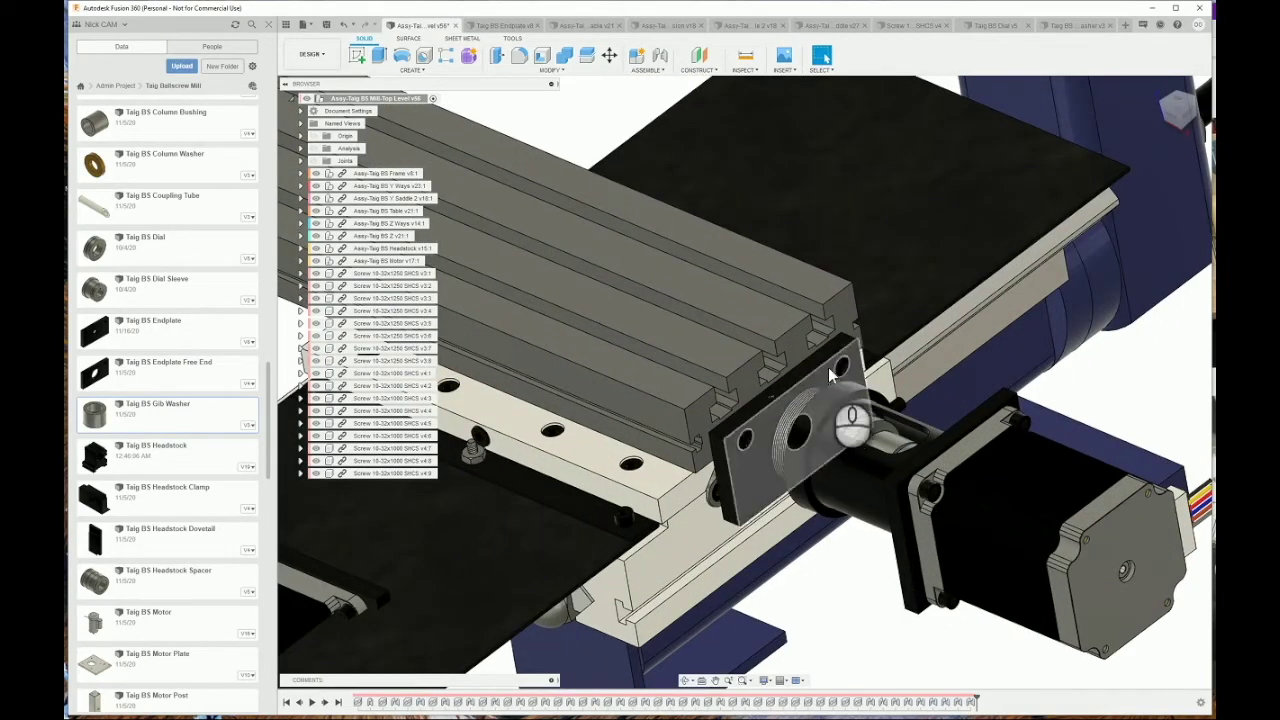
{"action": "middle_click_drag", "start_coordinate": [779, 455], "coordinate": [790, 485], "text": "shift"}
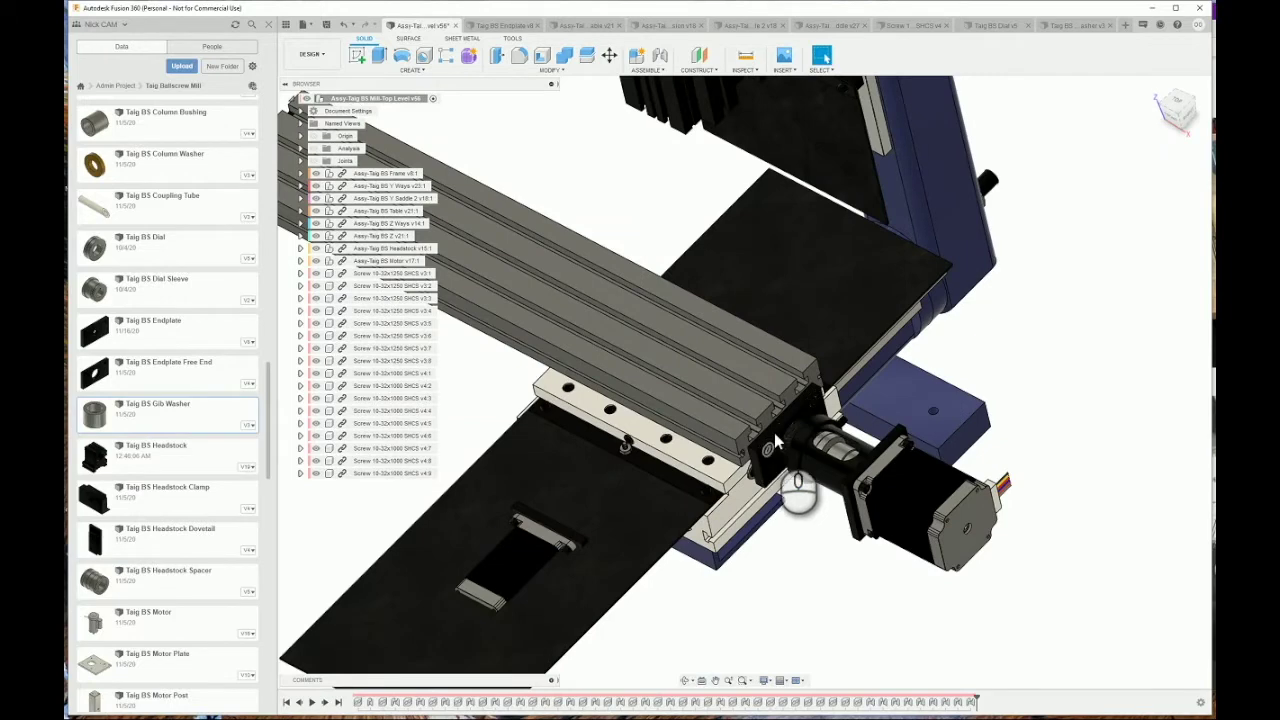
{"action": "scroll", "coordinate": [760, 460], "scroll_direction": "up", "scroll_amount": 2}
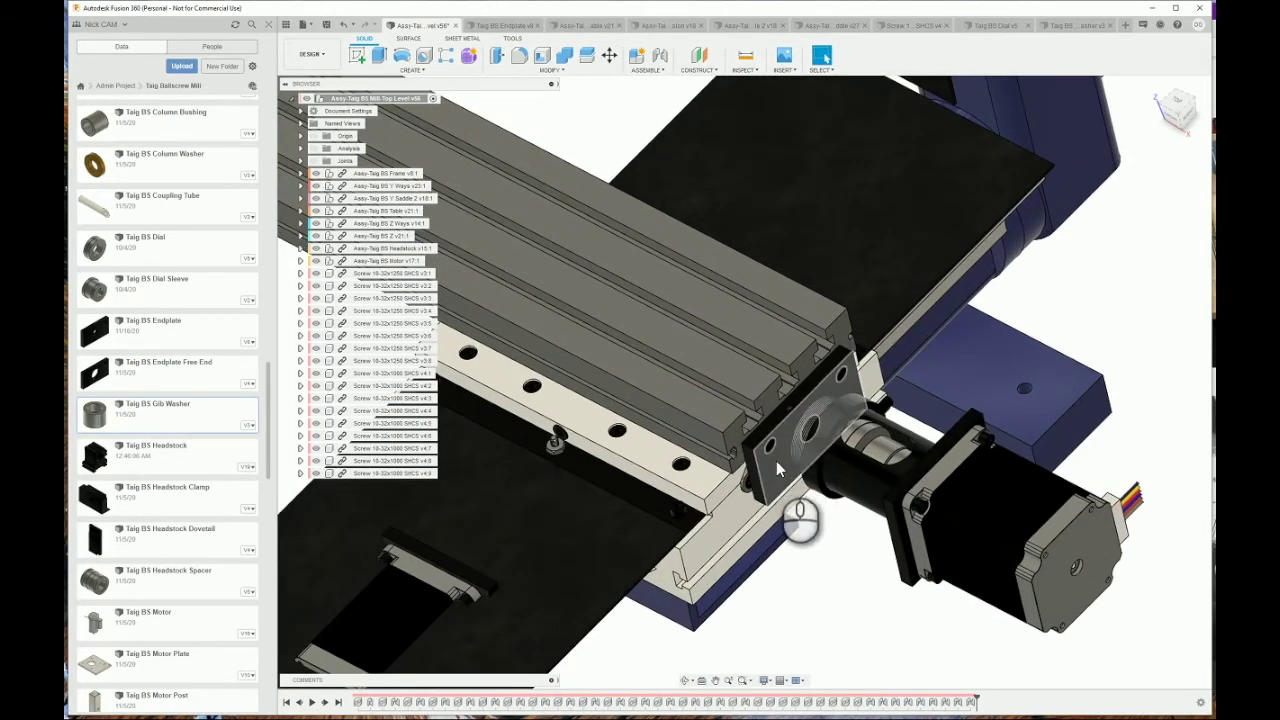
{"action": "middle_click_drag", "start_coordinate": [770, 462], "coordinate": [774, 450], "text": "shift"}
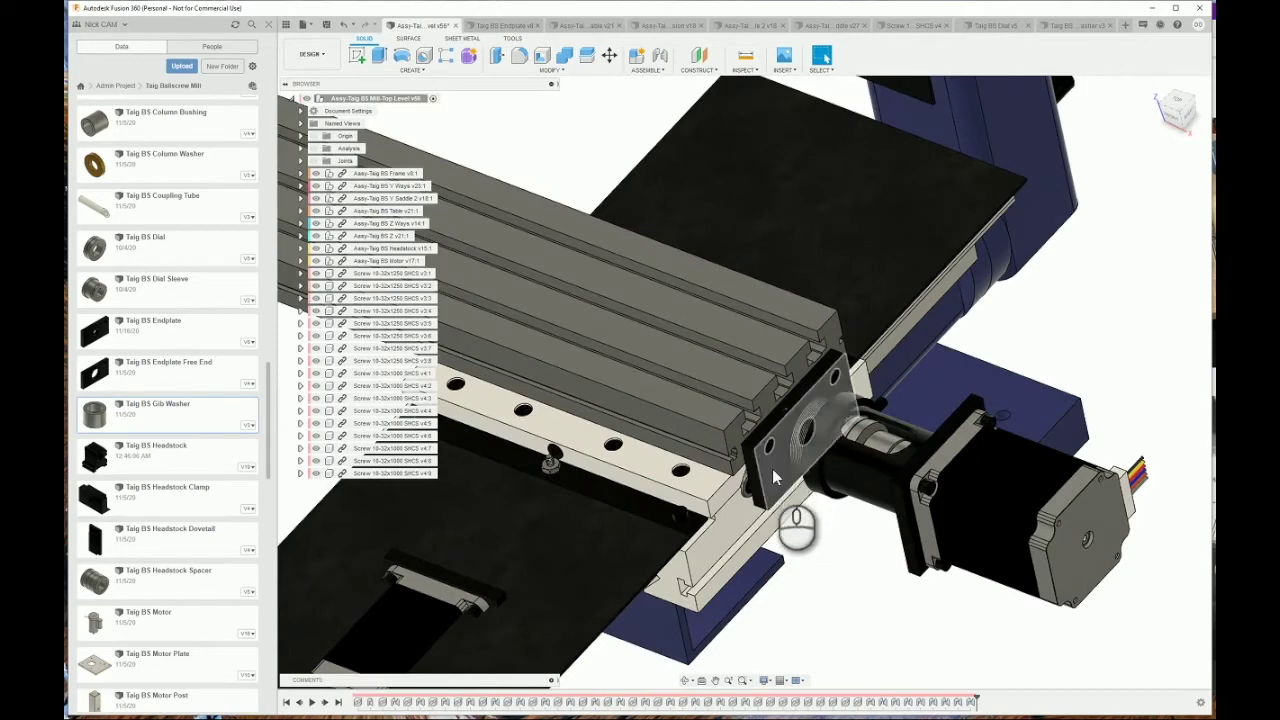
Highlight the table endplate's outer face and the slotted cylindrical motor mount in turn, clear the selection, and inspect the joint between them
{"action": "left_click", "coordinate": [772, 468]}
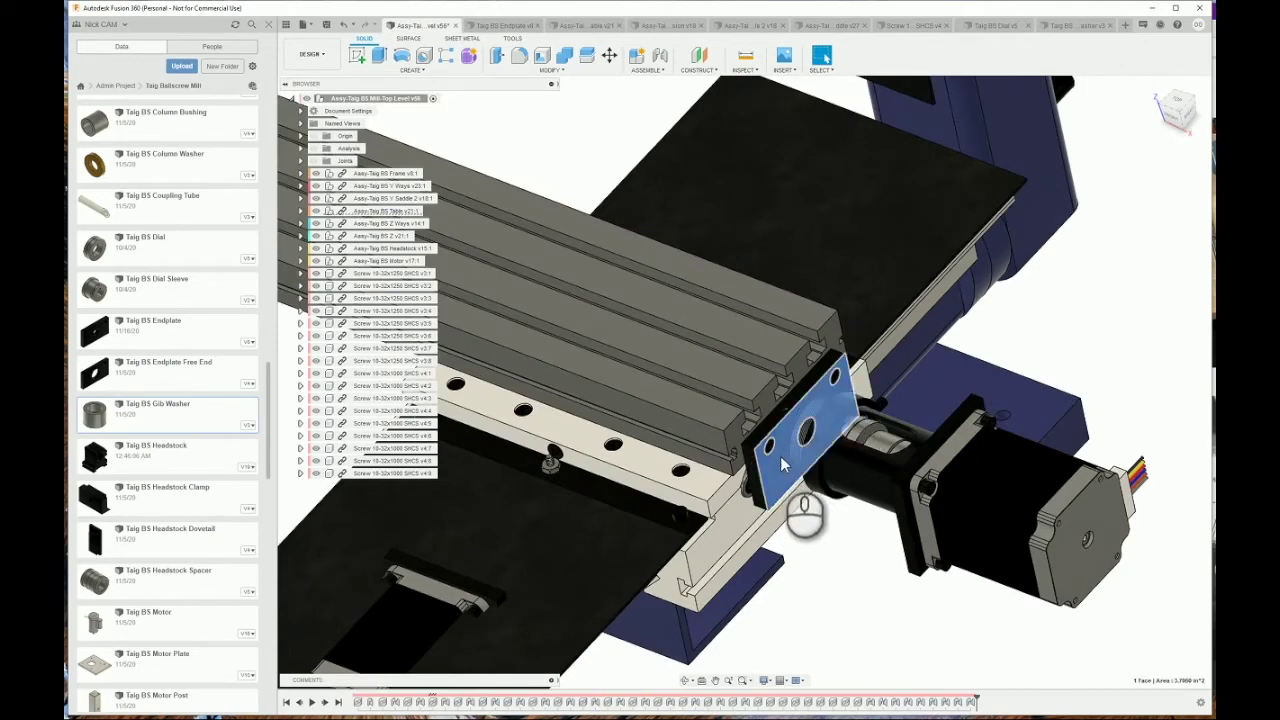
{"action": "middle_click_drag", "start_coordinate": [862, 473], "coordinate": [848, 468], "text": "shift"}
{"action": "left_click", "coordinate": [847, 468]}
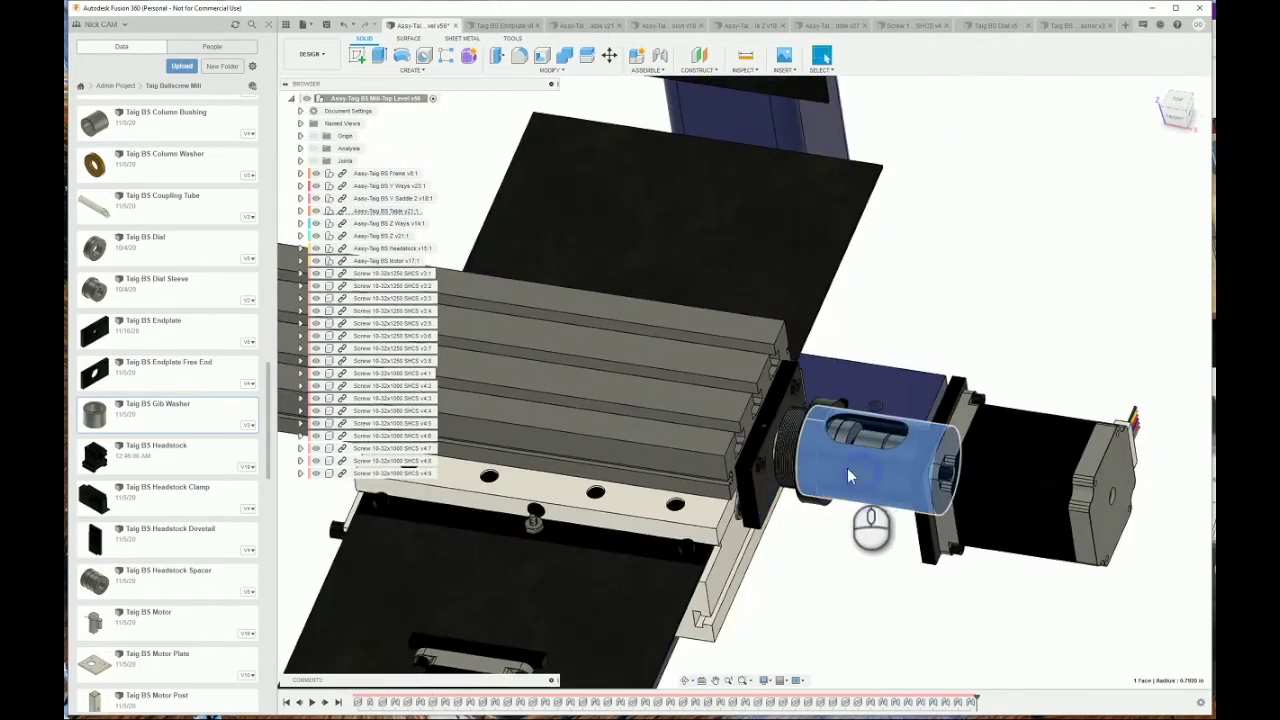
{"action": "left_click", "coordinate": [820, 549]}
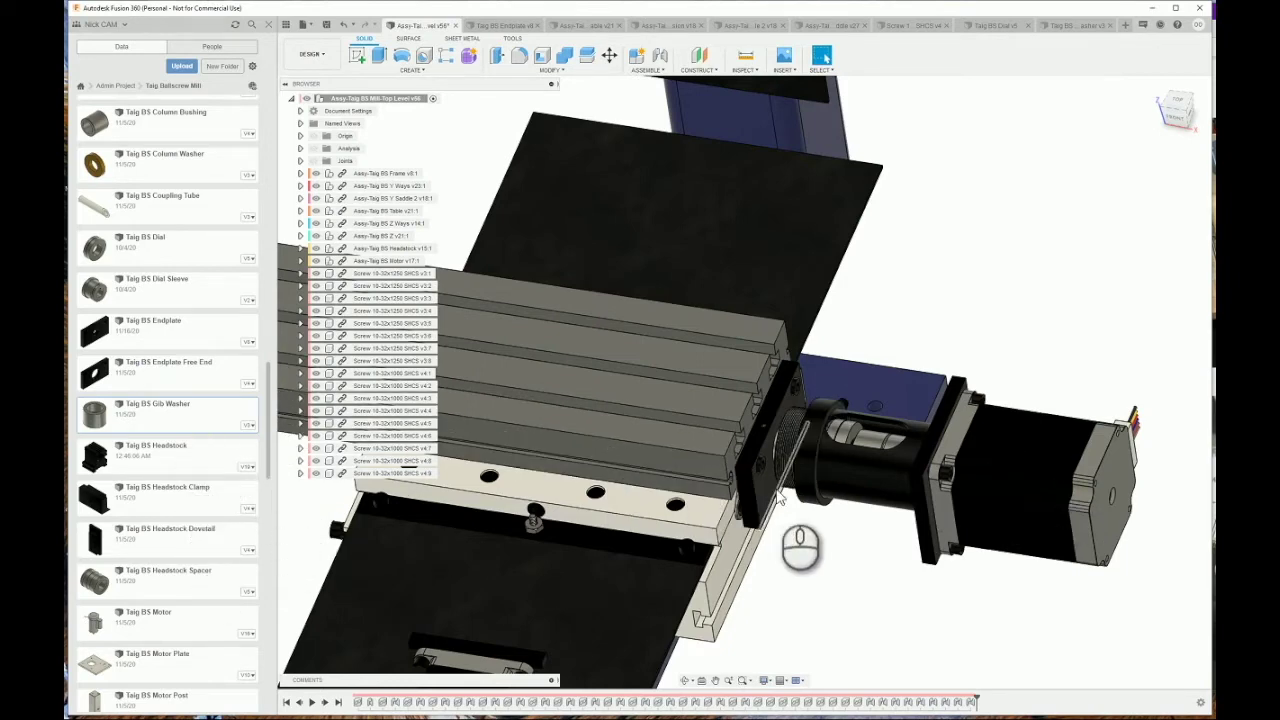
{"action": "scroll", "coordinate": [776, 494], "scroll_direction": "up", "scroll_amount": 2}
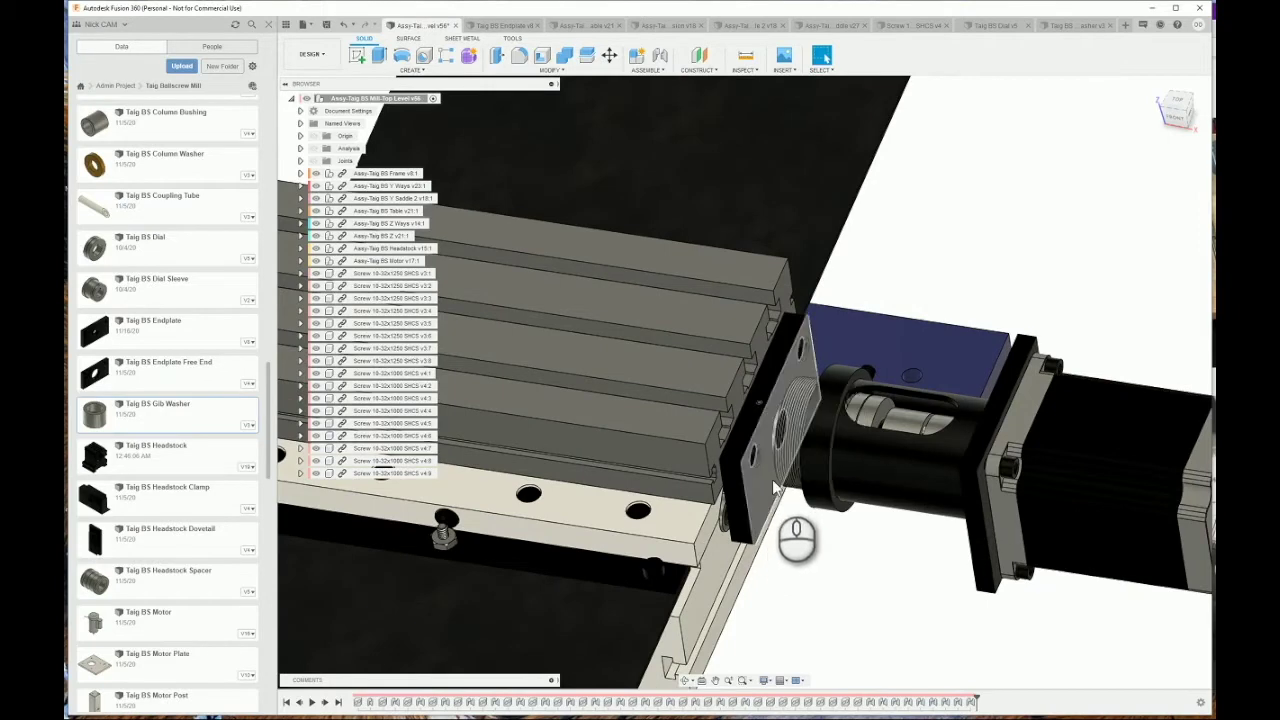
{"action": "scroll", "coordinate": [839, 521], "scroll_direction": "down", "scroll_amount": 2}
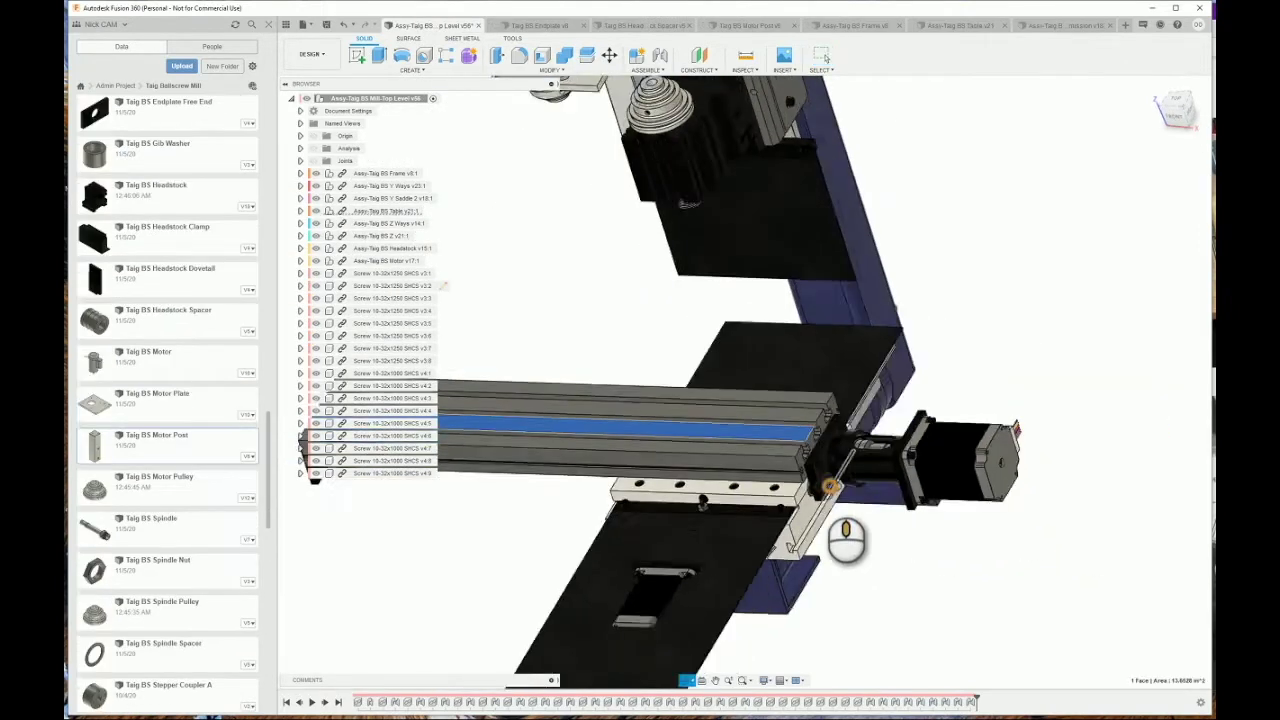
Identify the saddle beneath the table in the top-level assembly and open its Assy-Taig BS Y Saddle 2 subassembly as a separate design
{"action": "middle_click_drag", "start_coordinate": [829, 505], "coordinate": [827, 527], "text": "shift"}
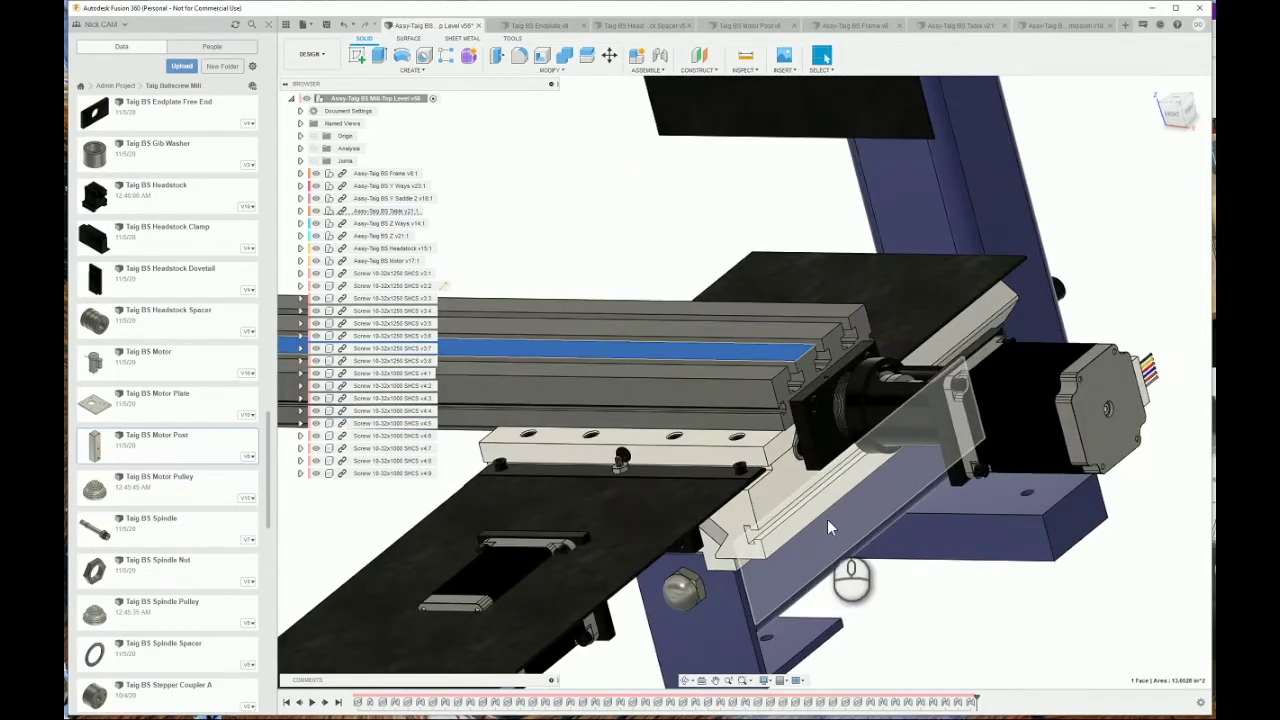
{"action": "left_click", "coordinate": [772, 492]}
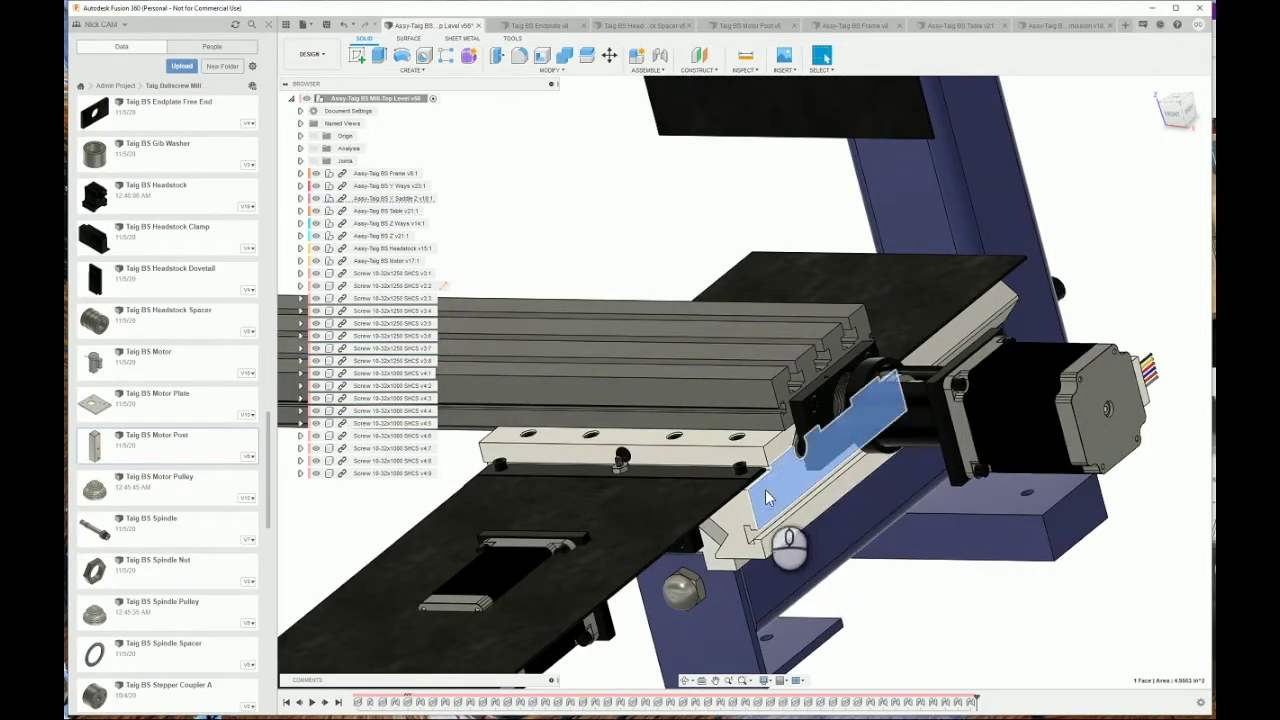
{"action": "left_click", "coordinate": [410, 200]}
{"action": "right_click", "coordinate": [412, 200]}
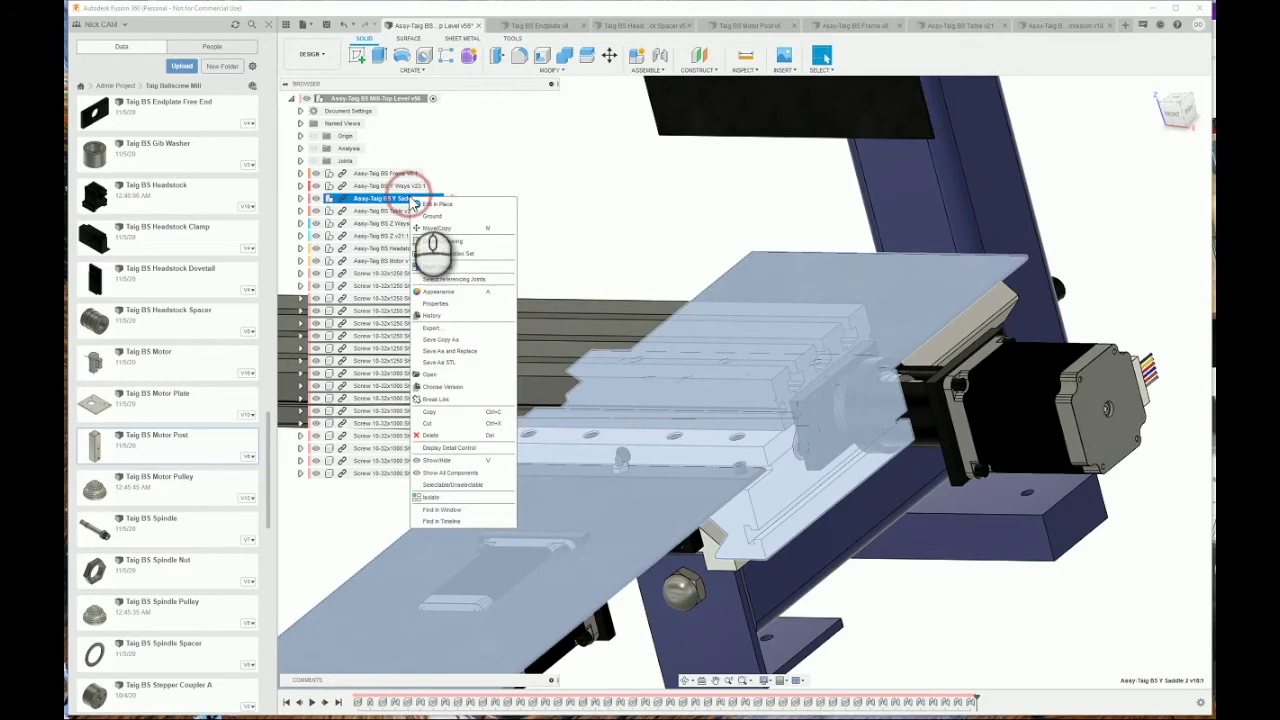
{"action": "left_click", "coordinate": [436, 374]}
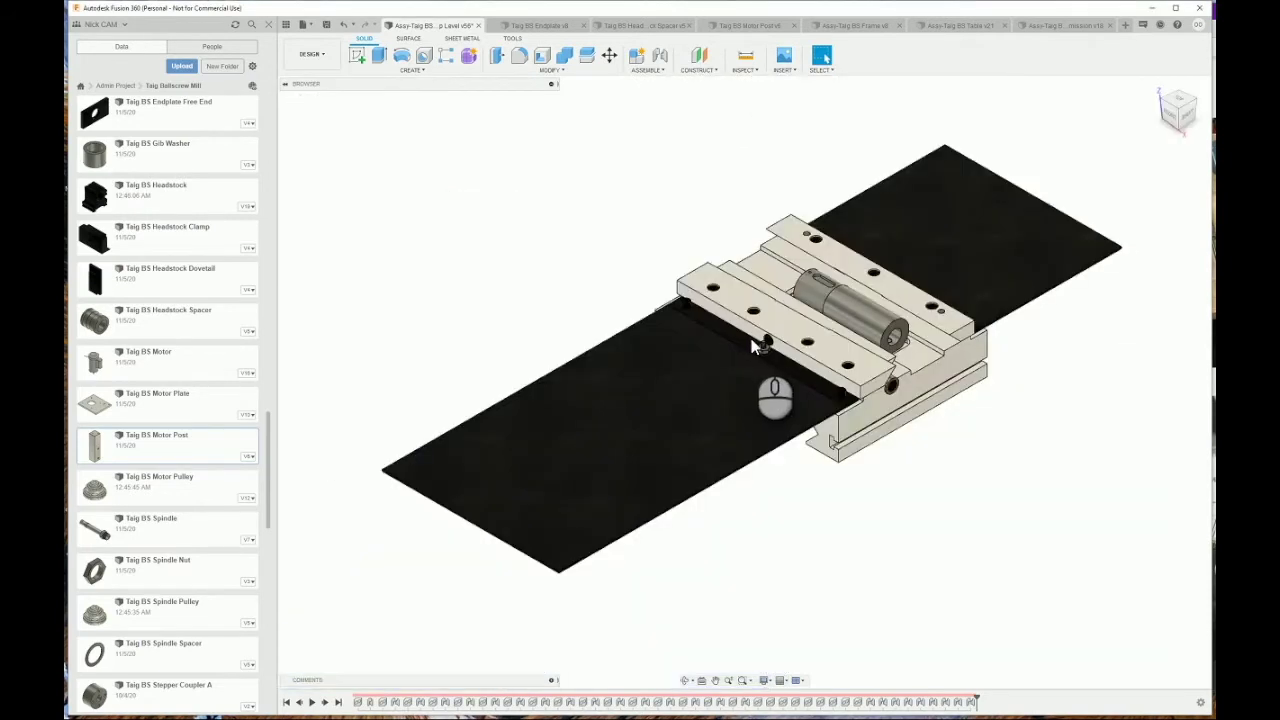
View the saddle with its swarf guards from the side and open the nested Assy-Taig BS Y Saddle subassembly as its own design
{"action": "scroll", "coordinate": [764, 348], "scroll_direction": "down", "scroll_amount": 3}
{"action": "middle_click_drag", "start_coordinate": [740, 325], "coordinate": [704, 316], "text": "shift"}
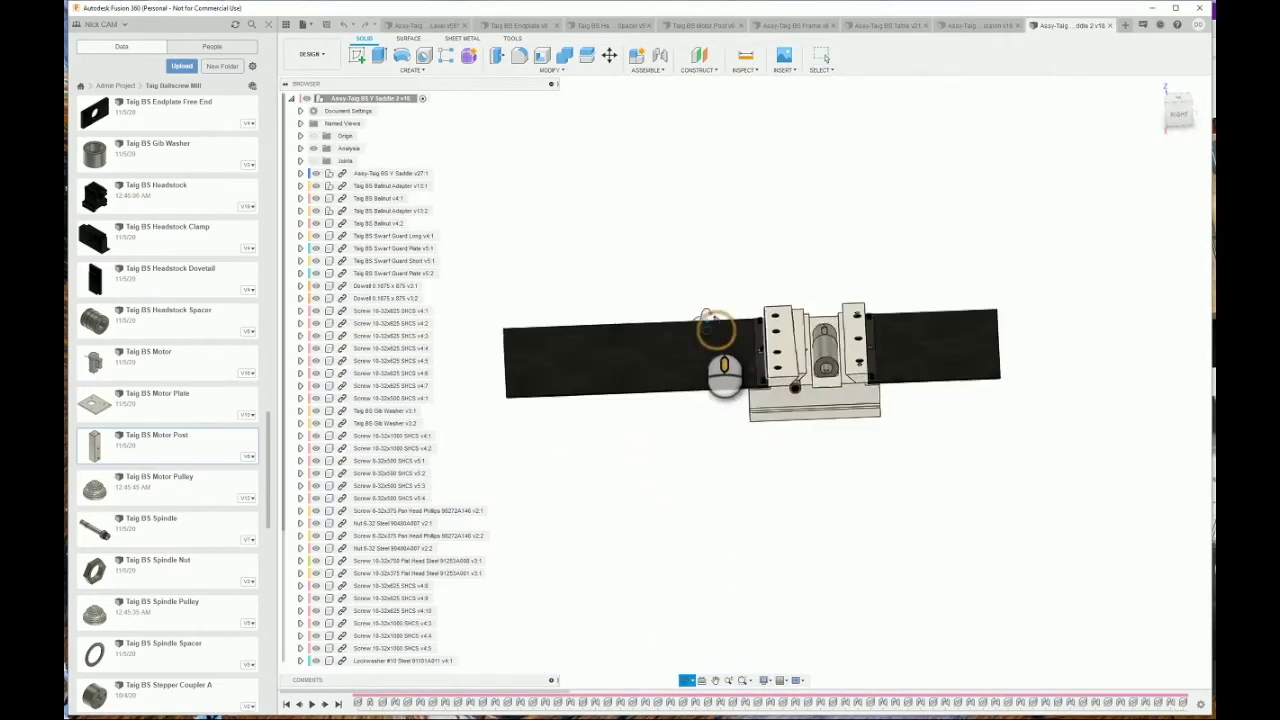
{"action": "left_click", "coordinate": [383, 174]}
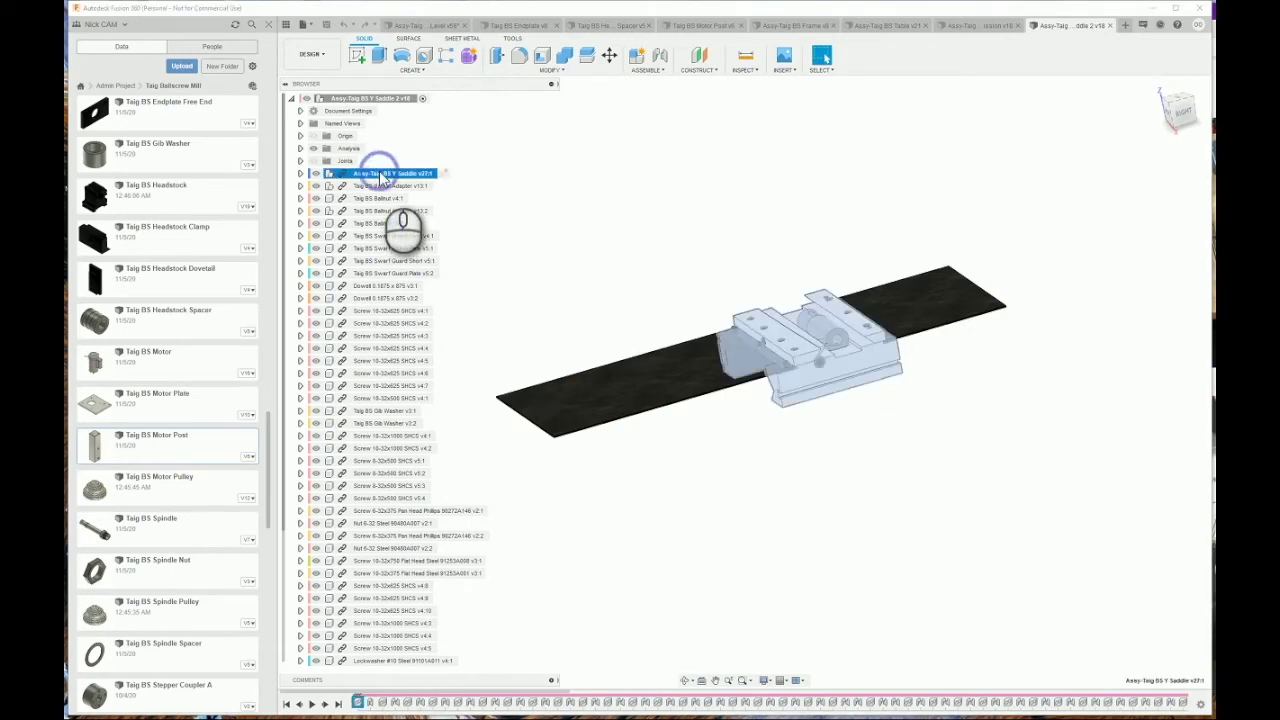
{"action": "right_click", "coordinate": [381, 178]}
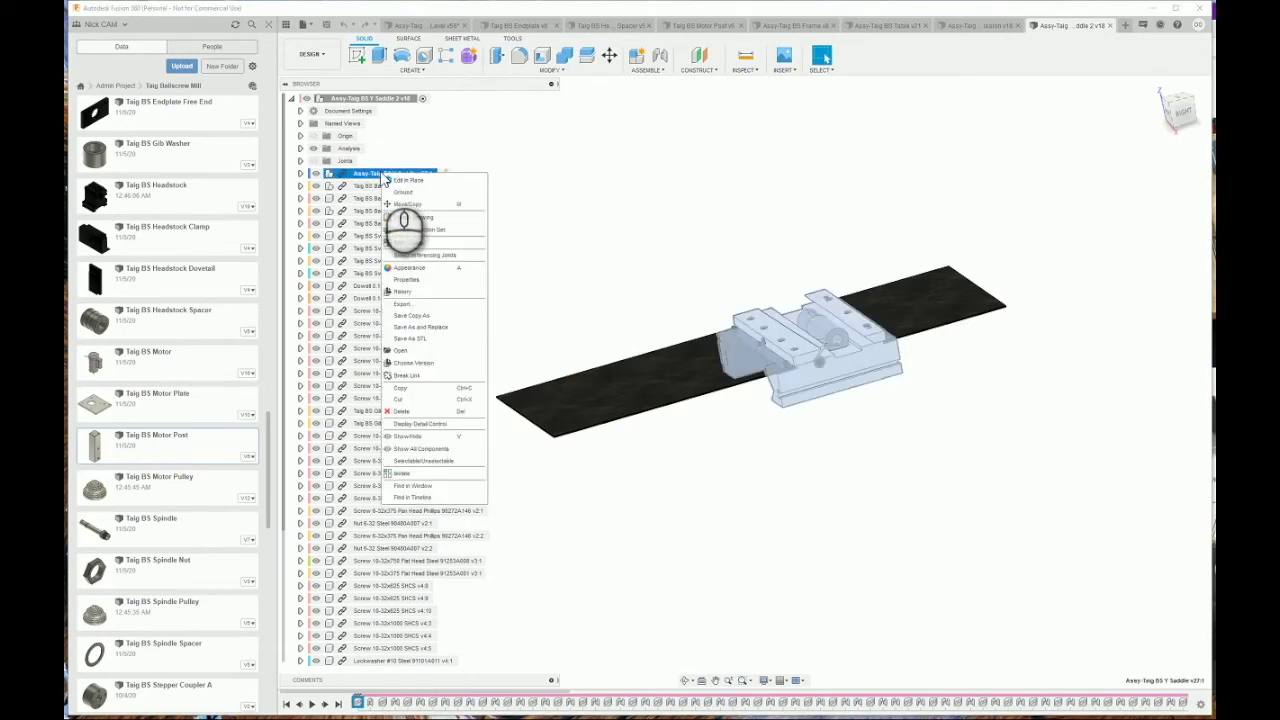
{"action": "left_click", "coordinate": [408, 355]}
Examine the Y Saddle assembly from several angles, including its dovetails, gibs, gib screw hole and central slot
{"action": "scroll", "coordinate": [760, 358], "scroll_direction": "down", "scroll_amount": 3}
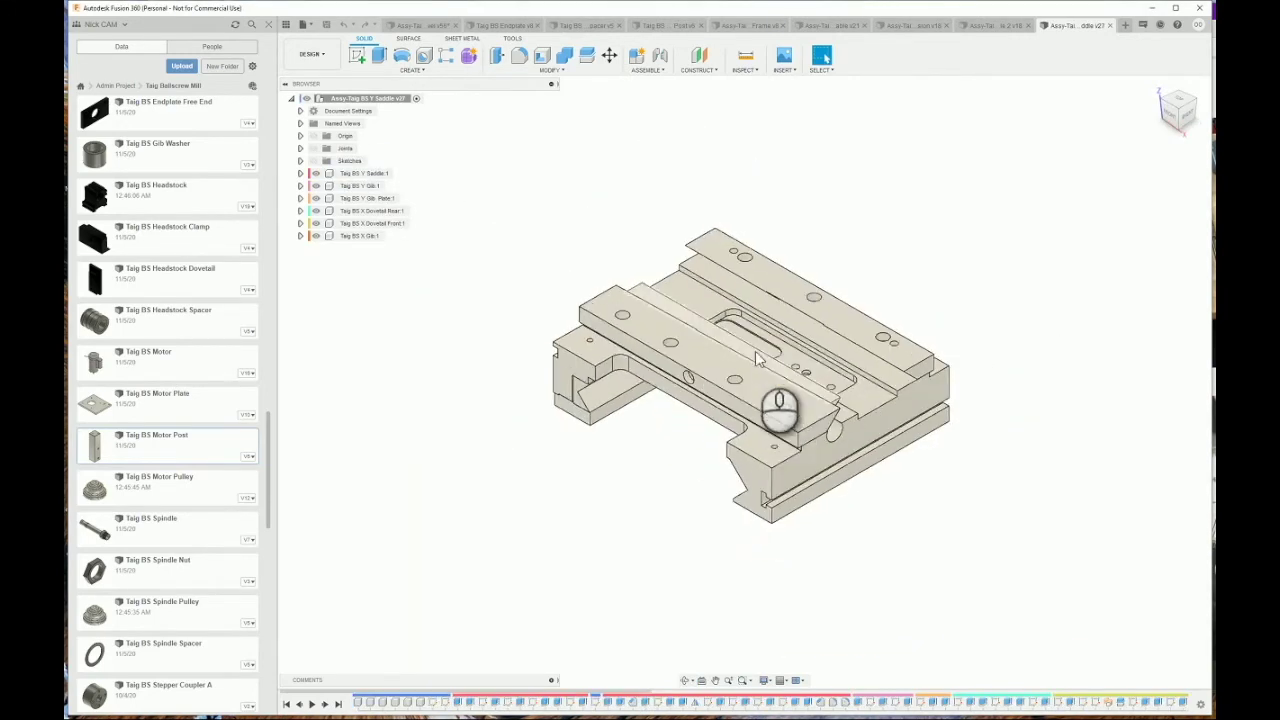
{"action": "middle_click_drag", "start_coordinate": [760, 358], "coordinate": [722, 295], "text": "shift"}
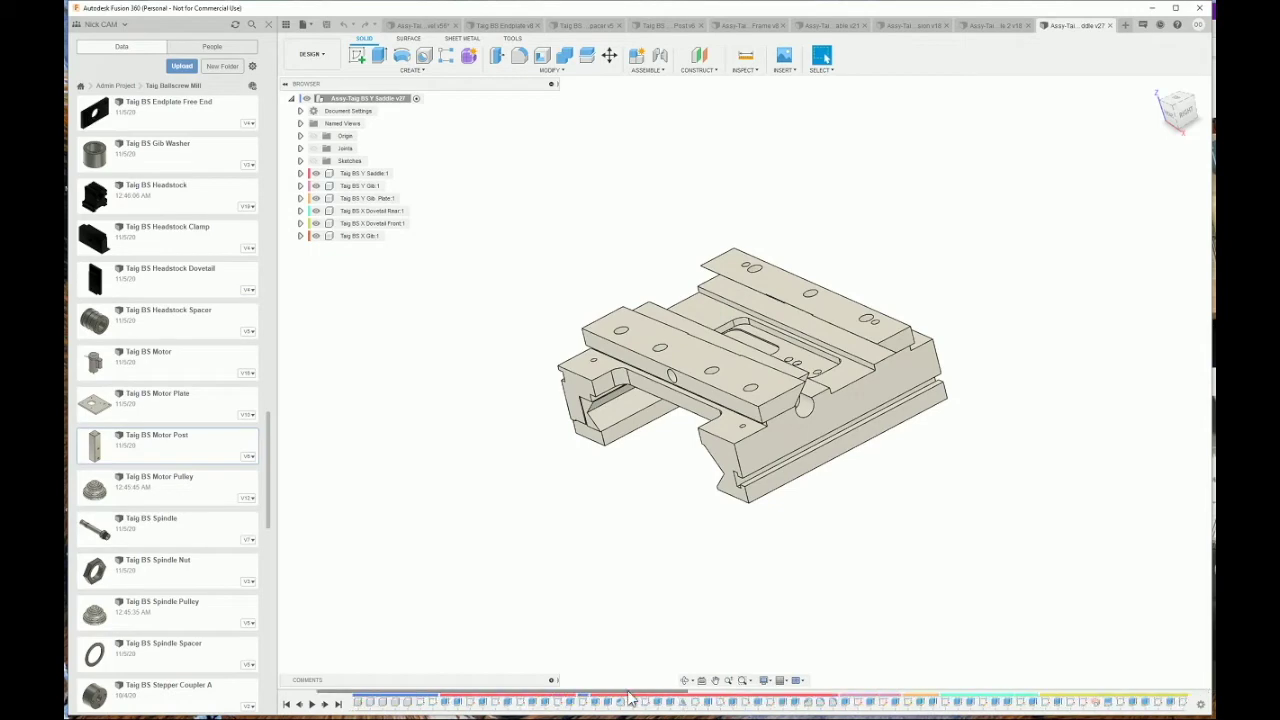
{"action": "left_click_drag", "start_coordinate": [628, 692], "coordinate": [614, 509]}
{"action": "scroll", "coordinate": [673, 362], "scroll_direction": "up", "scroll_amount": 3}
{"action": "middle_click_drag", "start_coordinate": [677, 379], "coordinate": [643, 352], "text": "shift"}
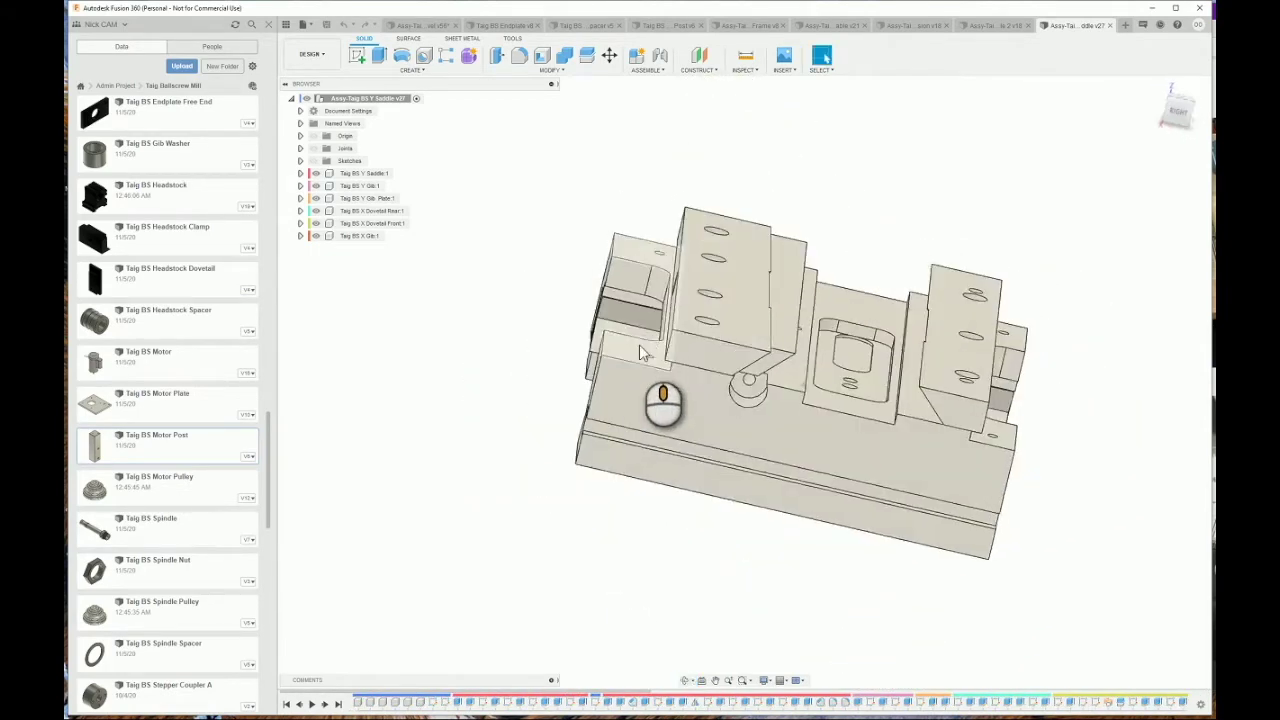
{"action": "scroll", "coordinate": [700, 380], "scroll_direction": "up", "scroll_amount": 3}
{"action": "middle_click_drag", "start_coordinate": [757, 400], "coordinate": [786, 293], "text": "shift"}
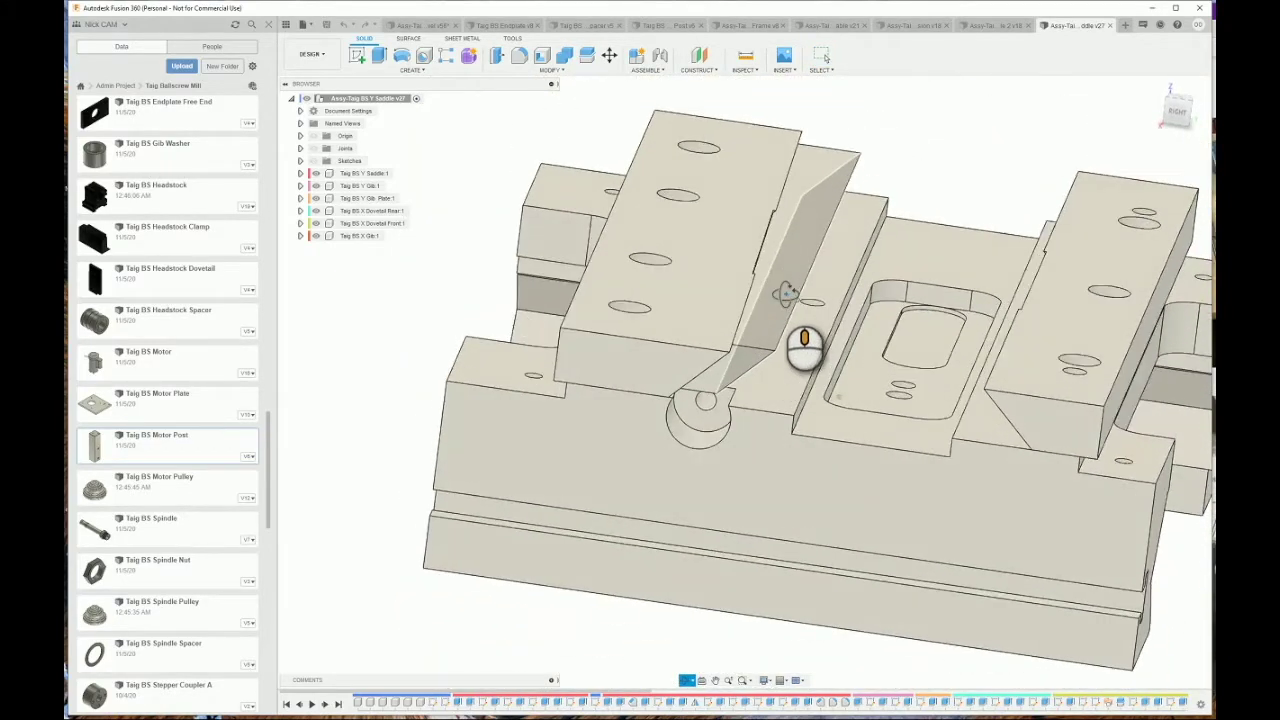
{"action": "scroll", "coordinate": [786, 293], "scroll_direction": "down", "scroll_amount": 5}
{"action": "middle_click_drag", "start_coordinate": [790, 382], "coordinate": [811, 183], "text": "shift"}
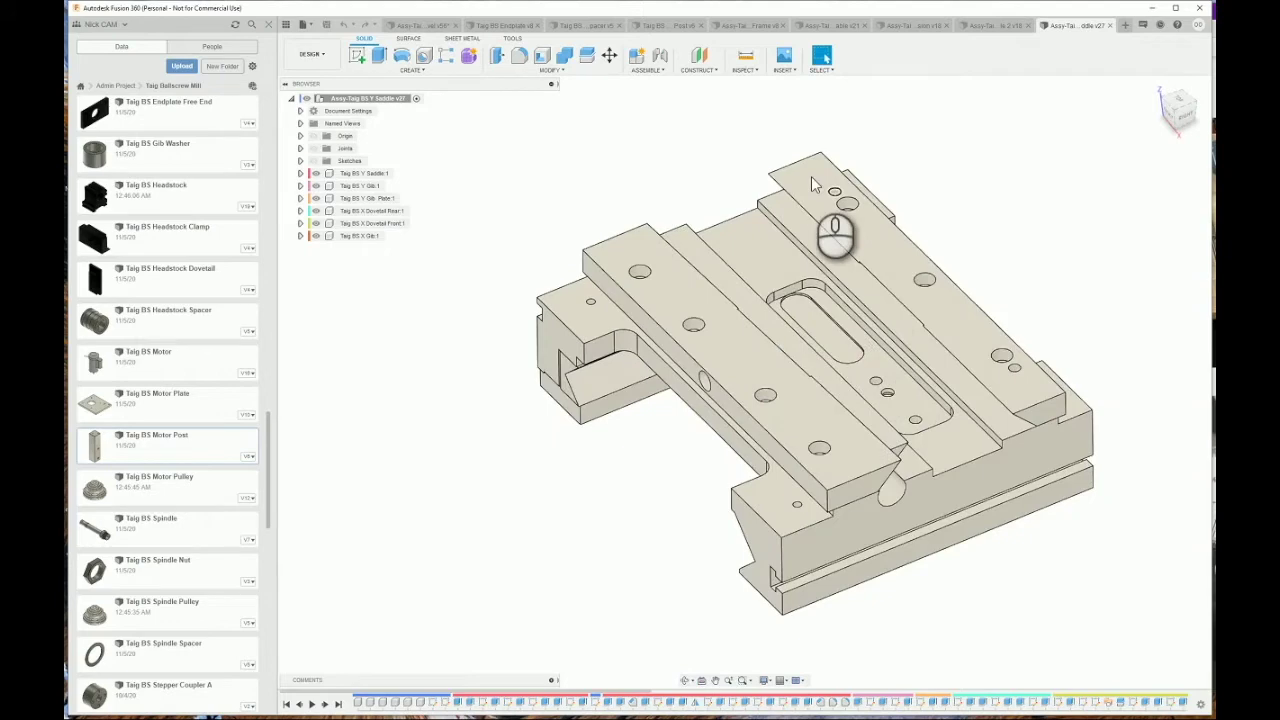
{"action": "middle_click_drag", "start_coordinate": [697, 405], "coordinate": [690, 398], "text": "shift"}
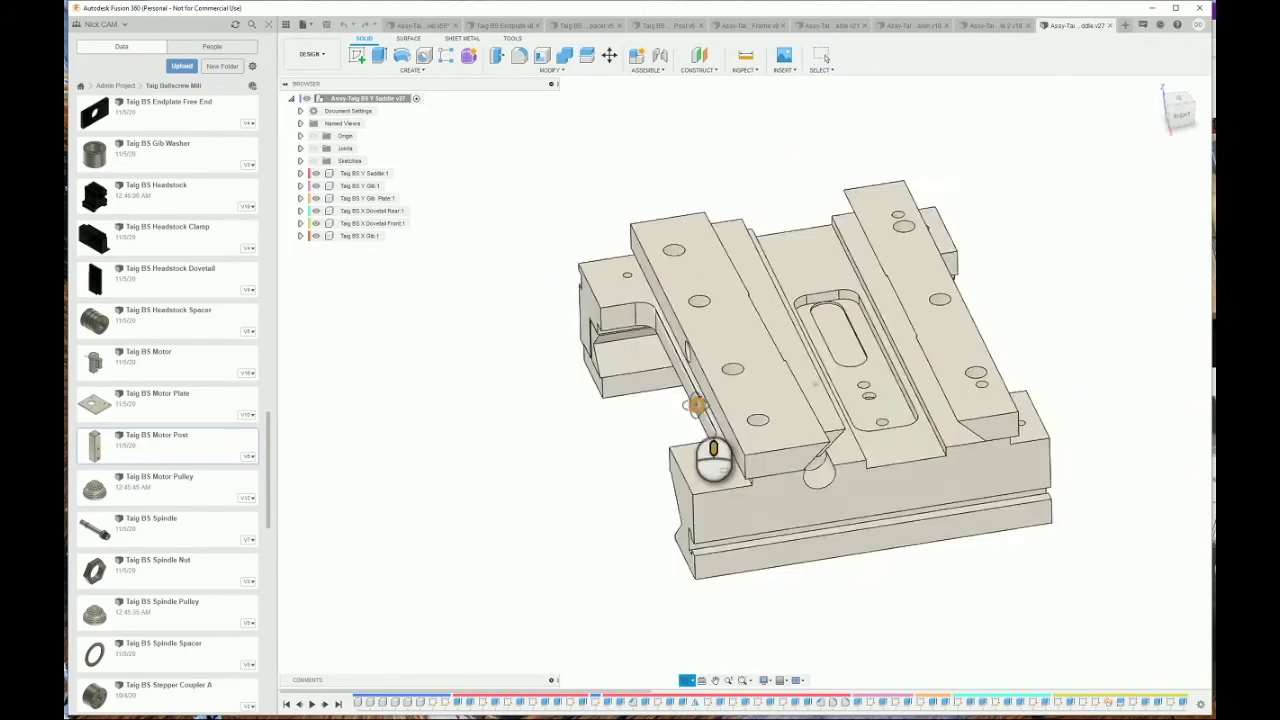
{"action": "middle_click_drag", "start_coordinate": [713, 450], "coordinate": [737, 429], "text": "shift"}
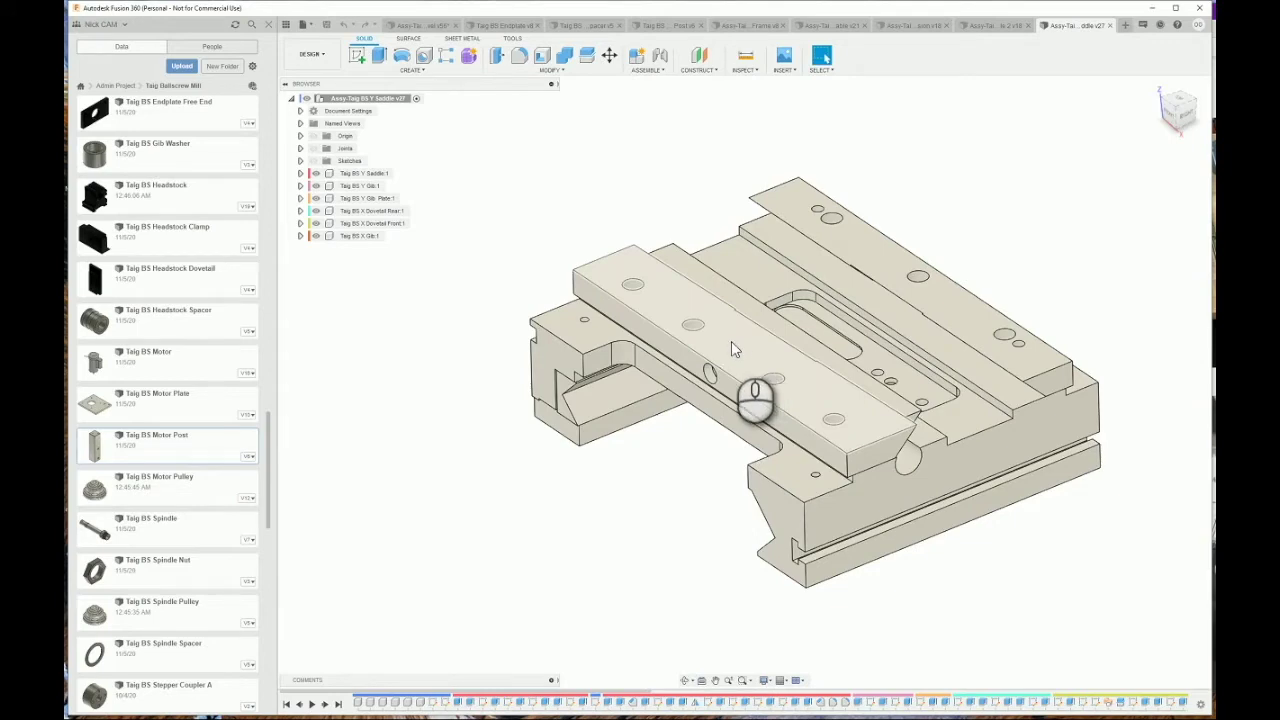
{"action": "mouse_move", "coordinate": [660, 450]}
{"action": "middle_mouse_down", "text": "shift"}
{"action": "mouse_move", "coordinate": [732, 395]}
{"action": "mouse_move", "coordinate": [686, 365]}
{"action": "mouse_move", "coordinate": [697, 436]}
{"action": "mouse_move", "coordinate": [693, 452]}
{"action": "mouse_move", "coordinate": [671, 451]}
{"action": "middle_mouse_up", "text": "shift"}
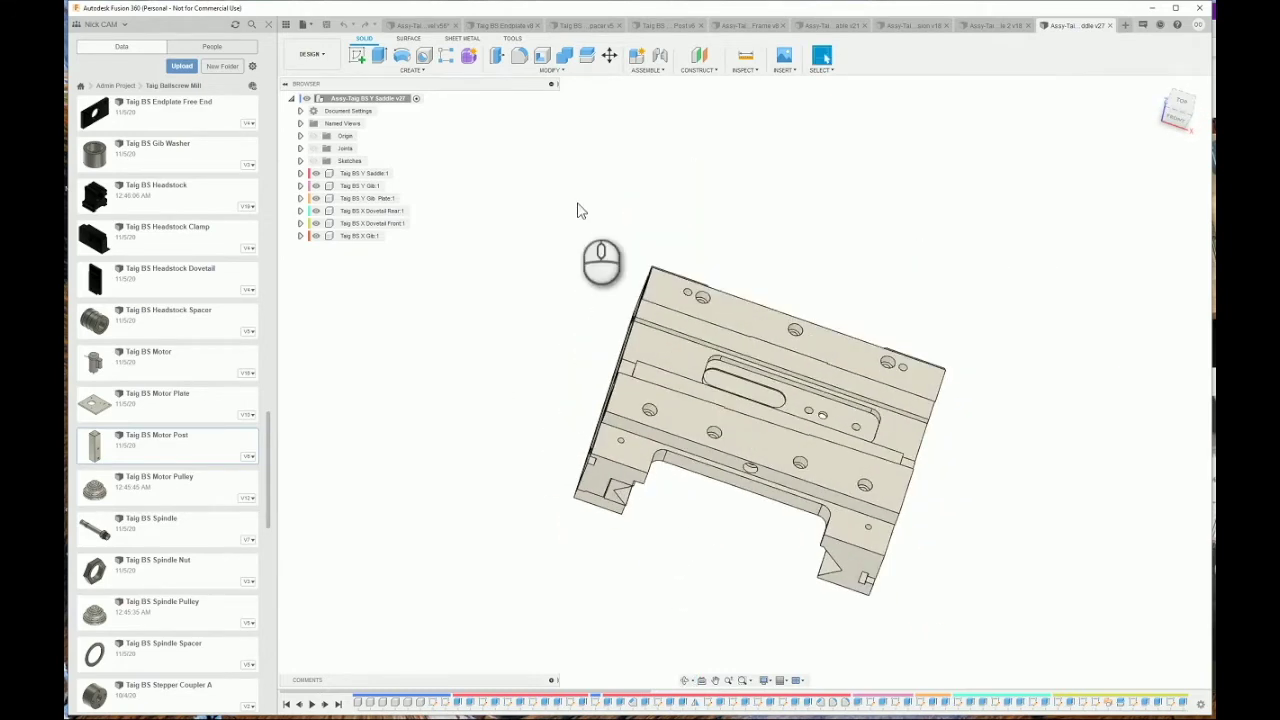
Return to the top-level mill design, and switch to OneNote to review the Measurement Examples page's parts photo, dial caliper photo and dovetail sketch
{"action": "left_click", "coordinate": [412, 25]}
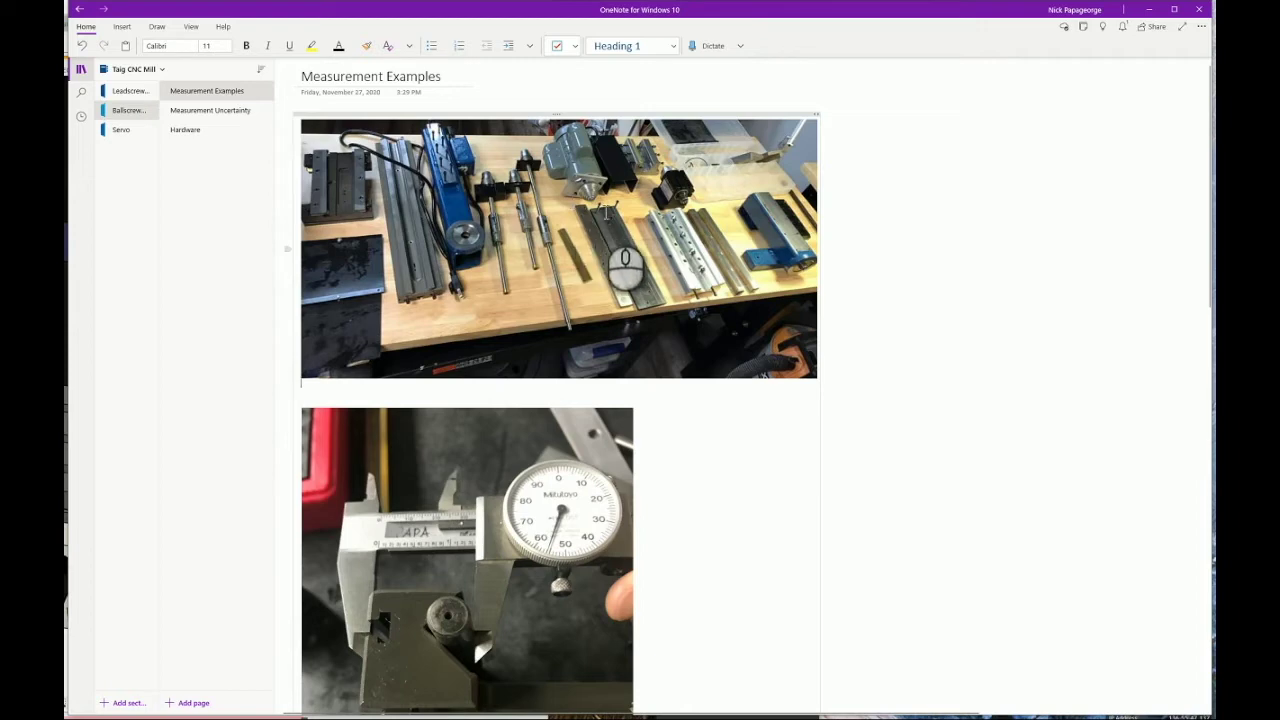
{"action": "scroll", "coordinate": [600, 283], "scroll_direction": "down", "scroll_amount": 1}
{"action": "scroll", "coordinate": [600, 283], "scroll_direction": "down", "scroll_amount": 4}
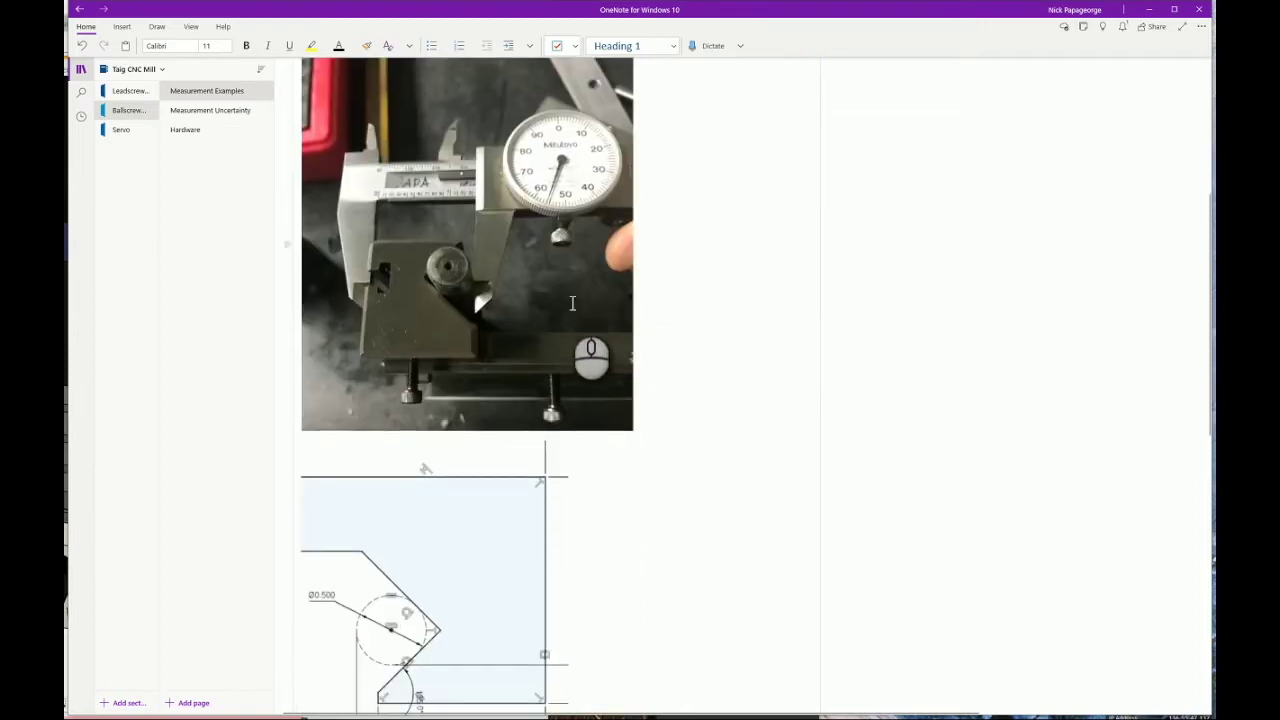
{"action": "scroll", "coordinate": [572, 304], "scroll_direction": "up", "scroll_amount": 3}
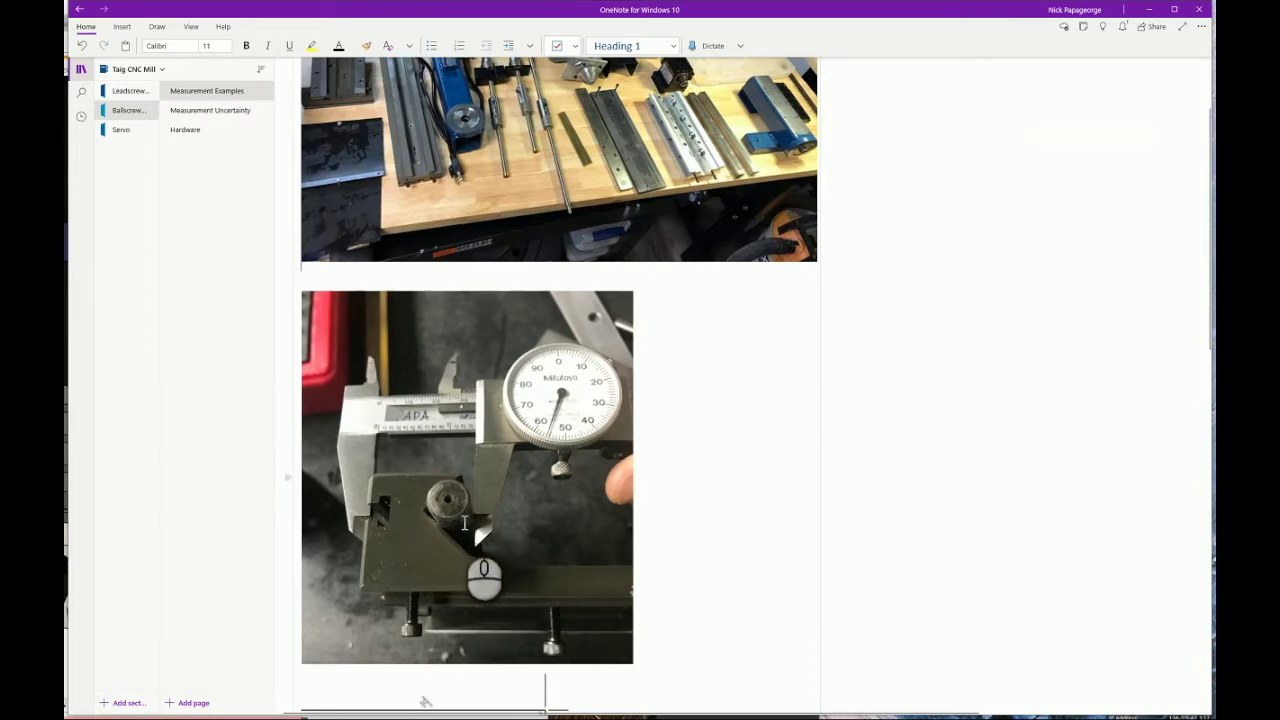
Review the gauge-pin dovetail sketch on the Measurement Examples page against the dial caliper photo and the parts photo
{"action": "scroll", "coordinate": [450, 520], "scroll_direction": "down", "scroll_amount": 5}
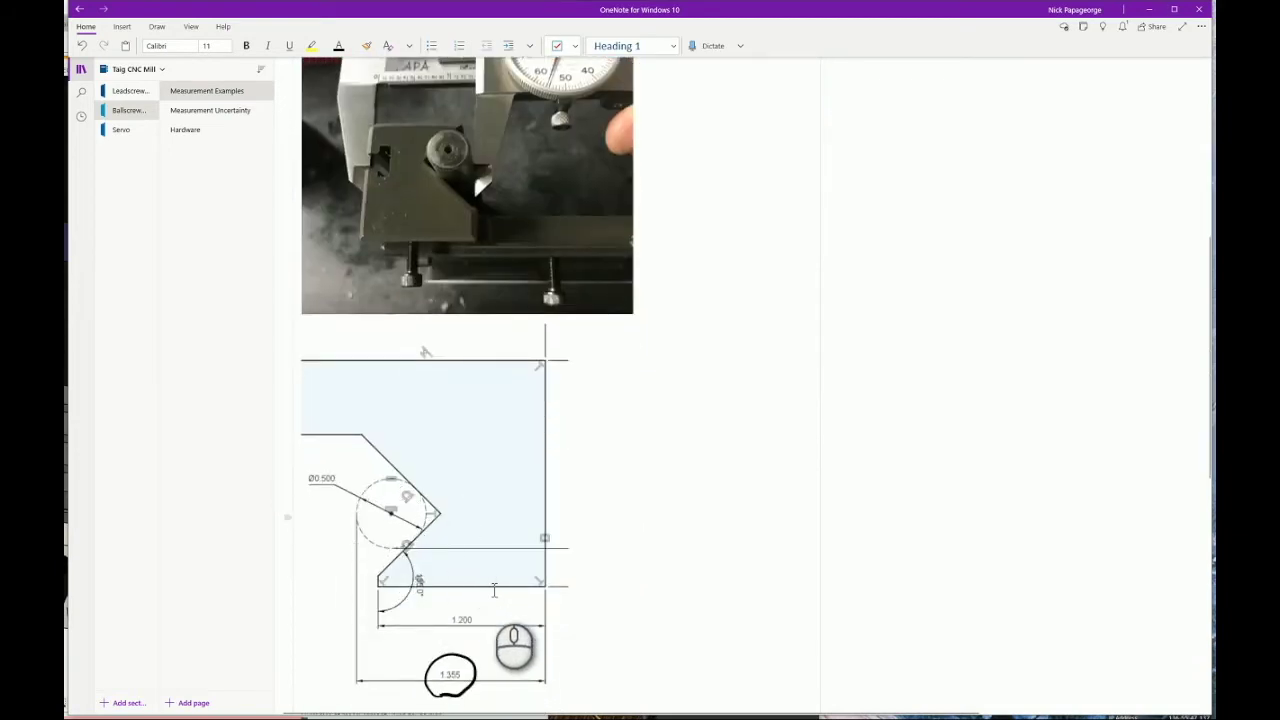
{"action": "scroll", "coordinate": [494, 590], "scroll_direction": "down", "scroll_amount": 2}
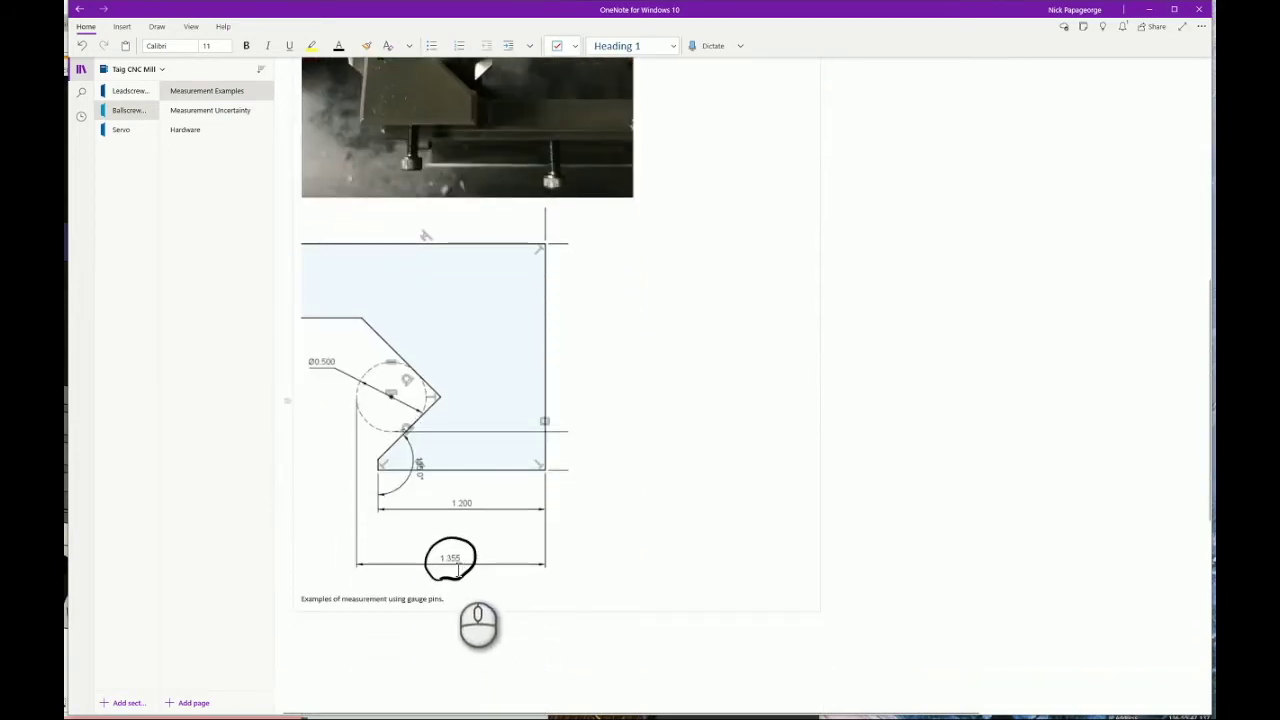
{"action": "scroll", "coordinate": [472, 575], "scroll_direction": "up", "scroll_amount": 3}
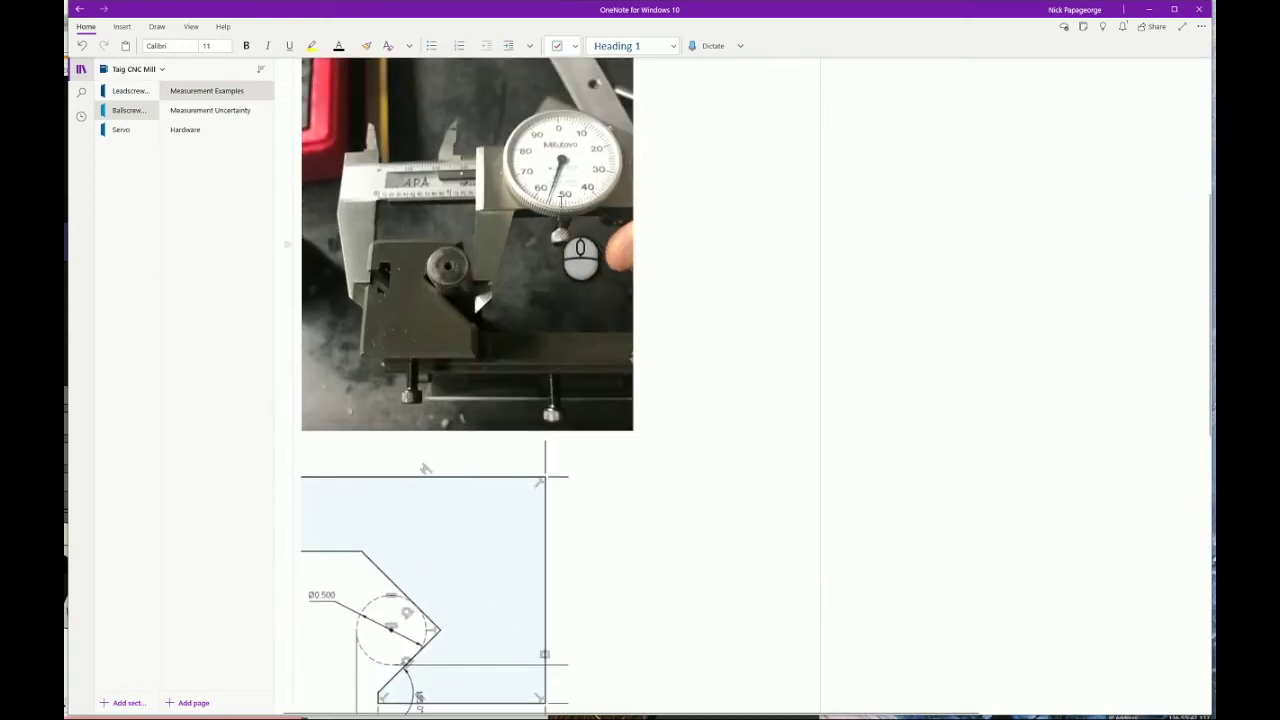
{"action": "scroll", "coordinate": [566, 252], "scroll_direction": "down", "scroll_amount": 3}
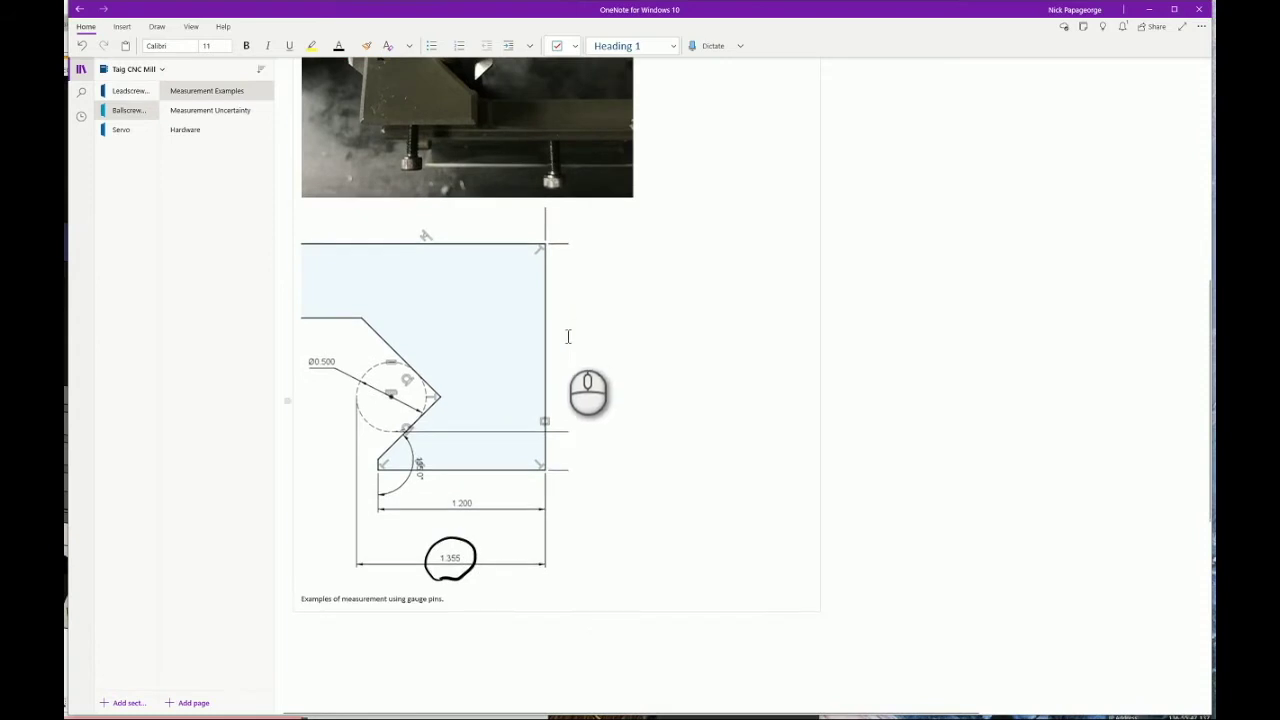
{"action": "scroll", "coordinate": [567, 375], "scroll_direction": "up", "scroll_amount": 2}
{"action": "scroll", "coordinate": [567, 381], "scroll_direction": "up", "scroll_amount": 4}
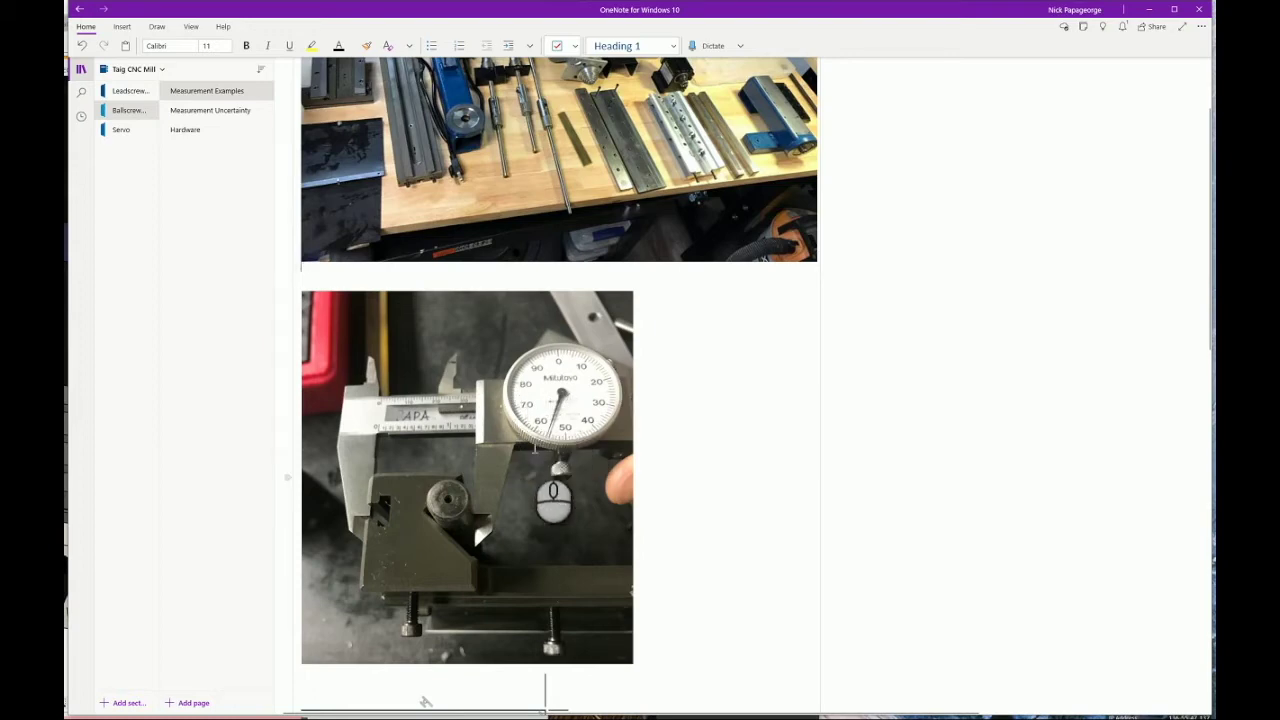
{"action": "scroll", "coordinate": [540, 440], "scroll_direction": "up", "scroll_amount": 2}
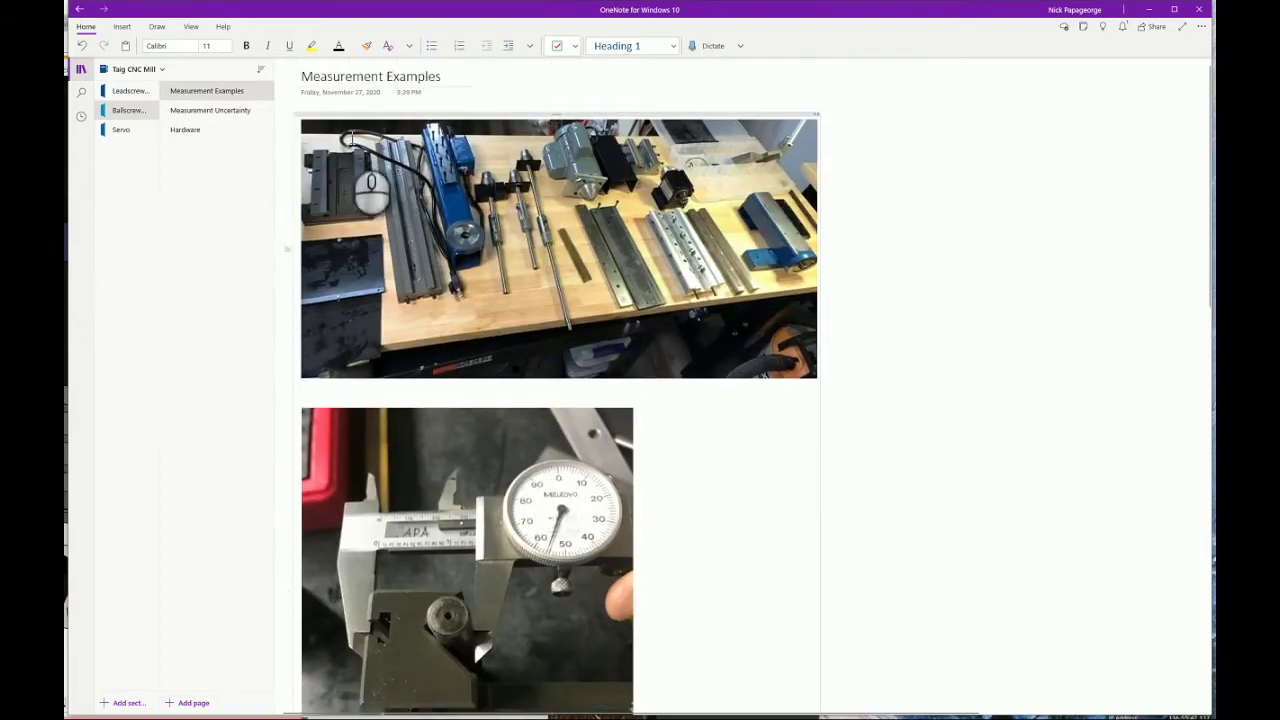
Open the Measurement Uncertainty page and review its notes on the column, bushing depth, headstock, dovetail clearance and endplate thread size
{"action": "left_click", "coordinate": [227, 109]}
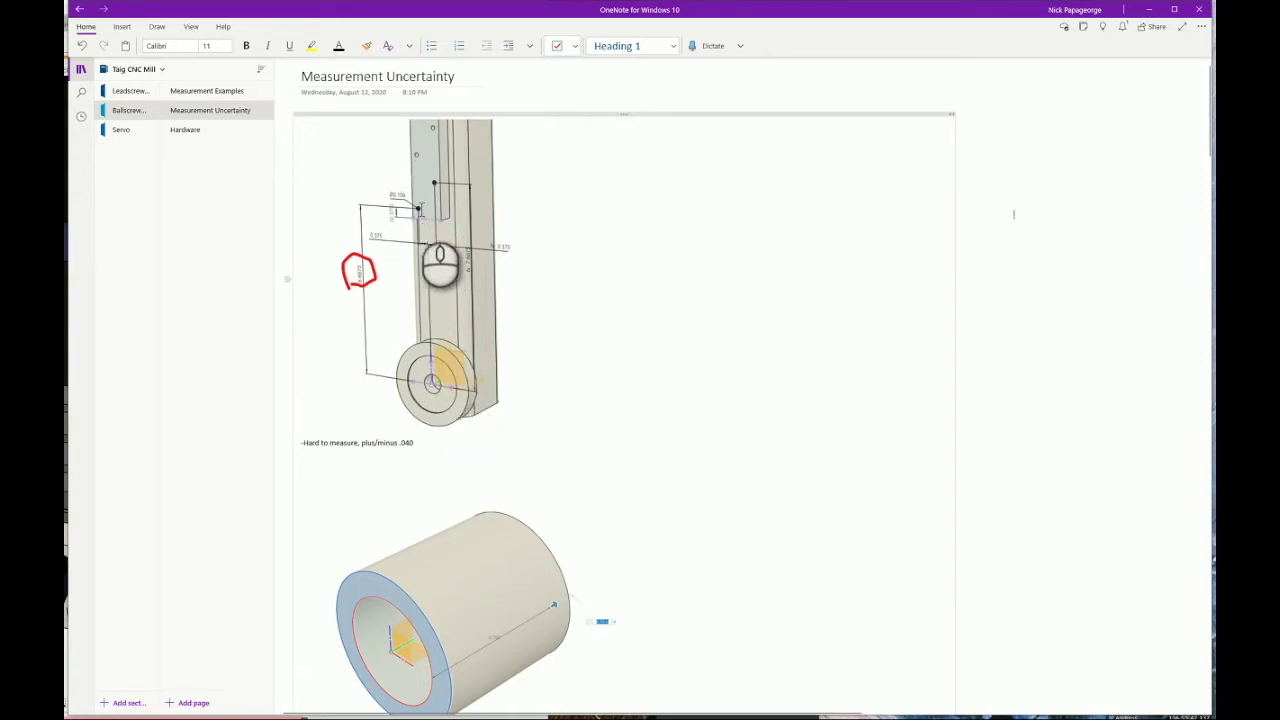
{"action": "scroll", "coordinate": [463, 360], "scroll_direction": "down", "scroll_amount": 3}
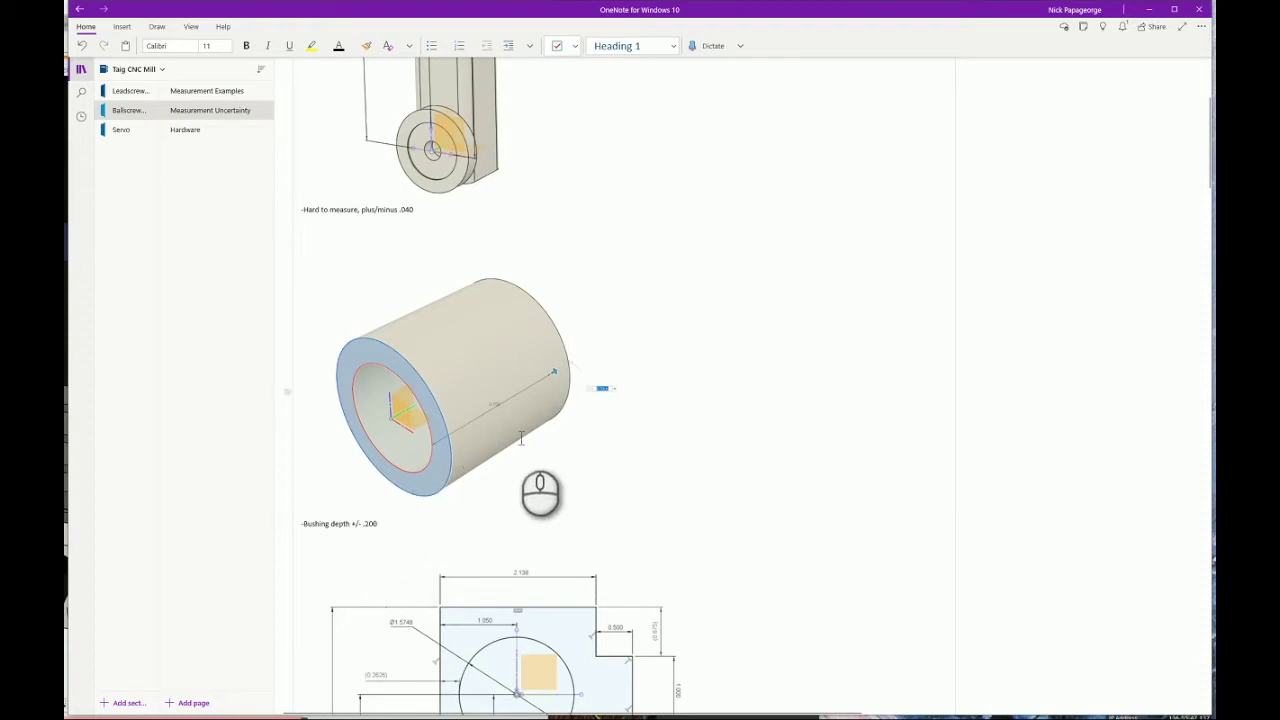
{"action": "scroll", "coordinate": [416, 358], "scroll_direction": "down", "scroll_amount": 2}
{"action": "scroll", "coordinate": [416, 358], "scroll_direction": "down", "scroll_amount": 6}
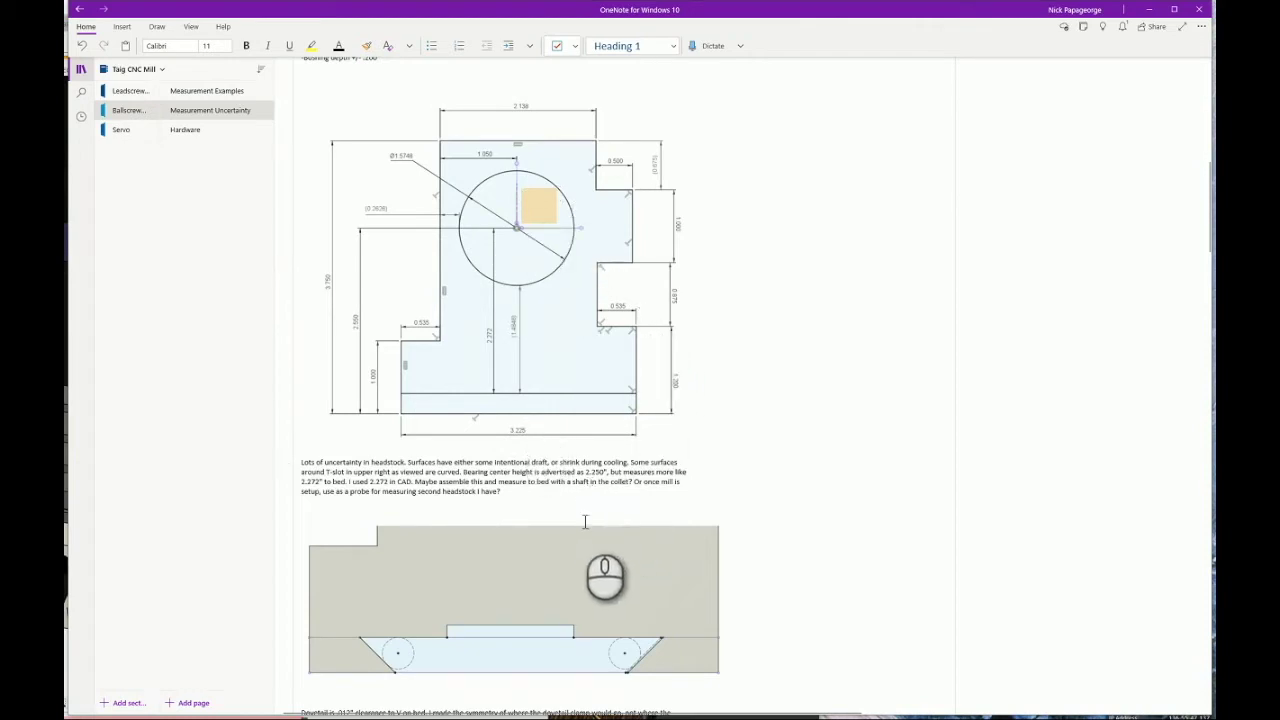
{"action": "scroll", "coordinate": [601, 481], "scroll_direction": "down", "scroll_amount": 3}
{"action": "scroll", "coordinate": [601, 481], "scroll_direction": "down", "scroll_amount": 3}
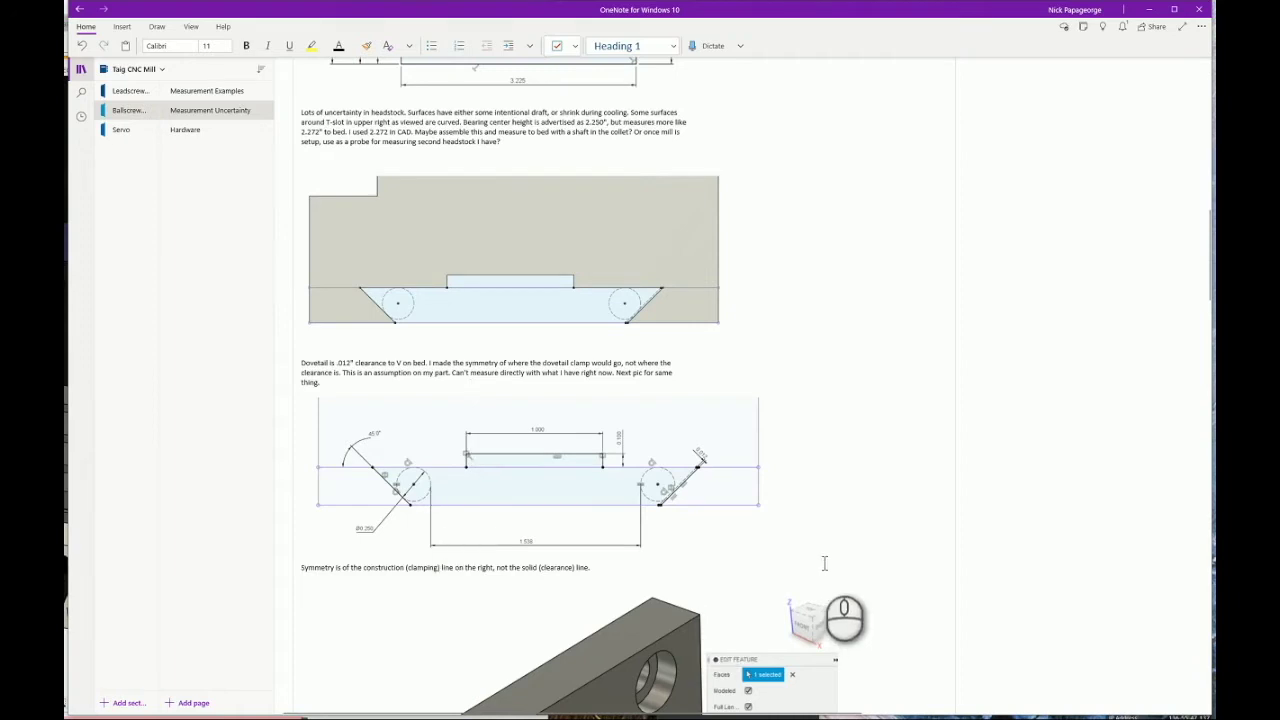
{"action": "scroll", "coordinate": [825, 562], "scroll_direction": "down", "scroll_amount": 8}
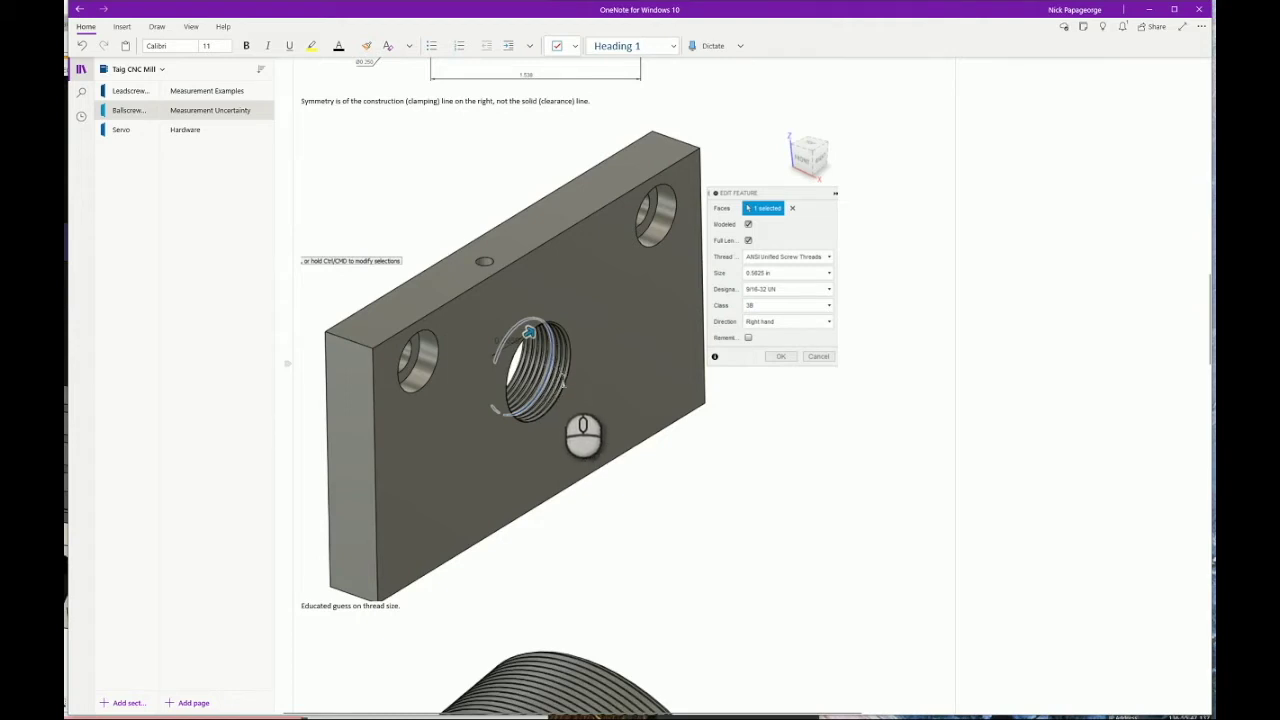
Review the remaining uncertainty notes on the threaded shoulder part, ring inner diameter, ballnut and ball nut adapter dowel pins
{"action": "scroll", "coordinate": [529, 331], "scroll_direction": "down", "scroll_amount": 7}
{"action": "scroll", "coordinate": [565, 390], "scroll_direction": "up", "scroll_amount": 4}
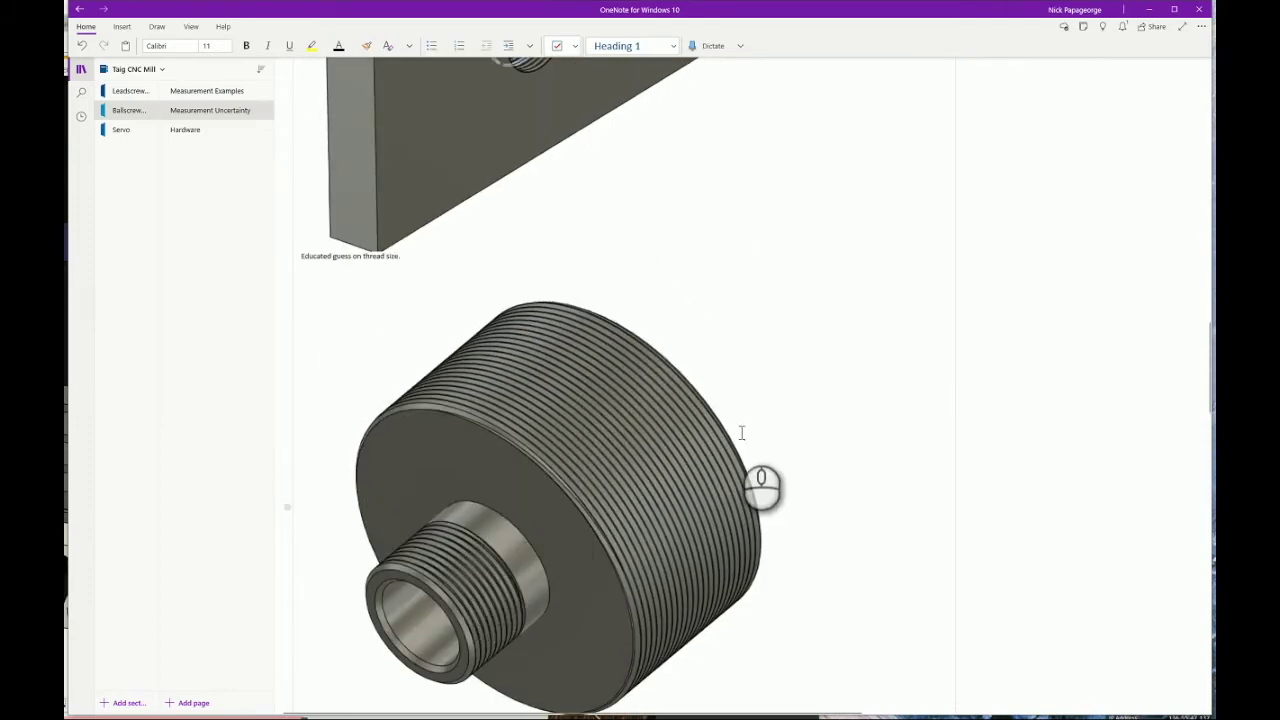
{"action": "scroll", "coordinate": [739, 412], "scroll_direction": "down", "scroll_amount": 8}
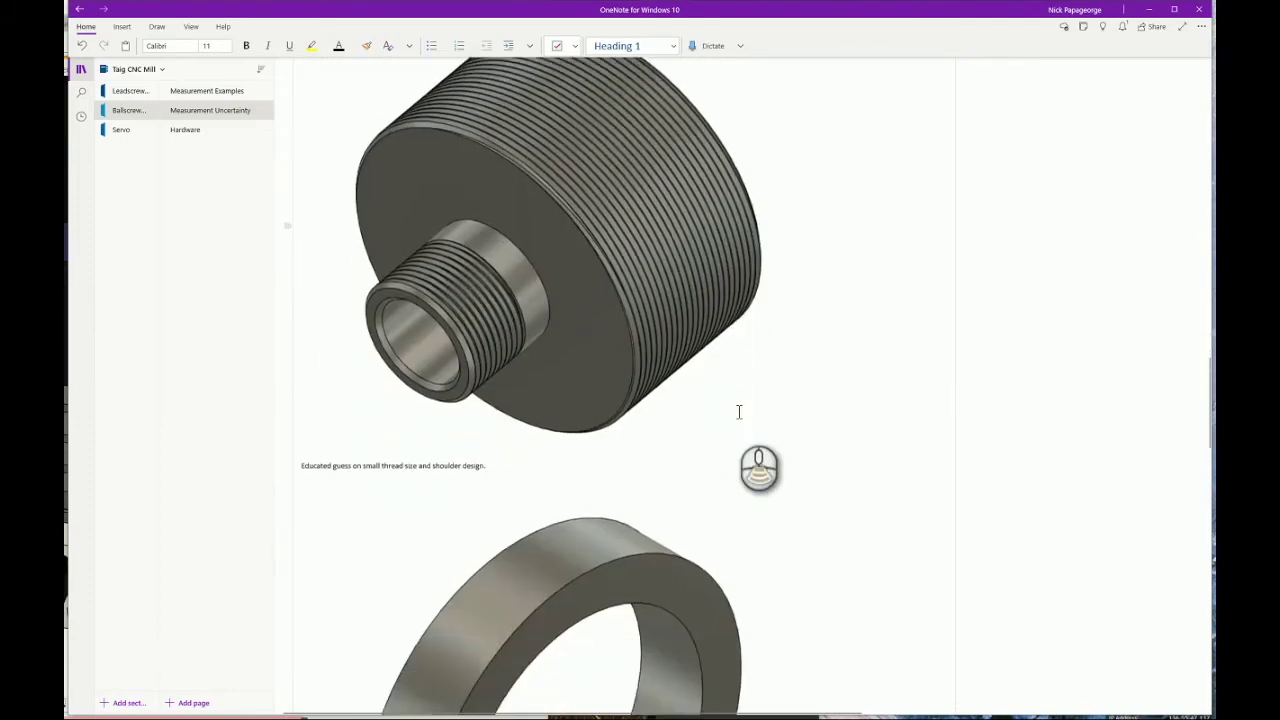
{"action": "scroll", "coordinate": [739, 411], "scroll_direction": "down", "scroll_amount": 5}
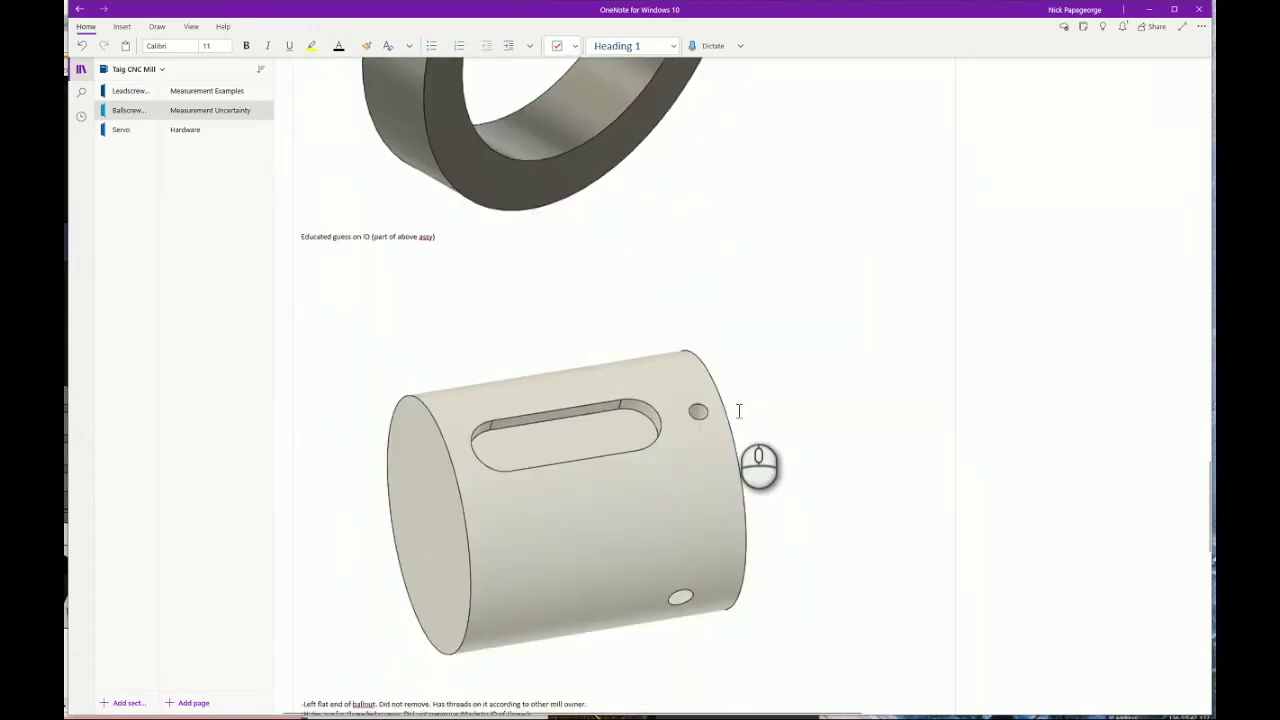
{"action": "scroll", "coordinate": [739, 411], "scroll_direction": "down", "scroll_amount": 3}
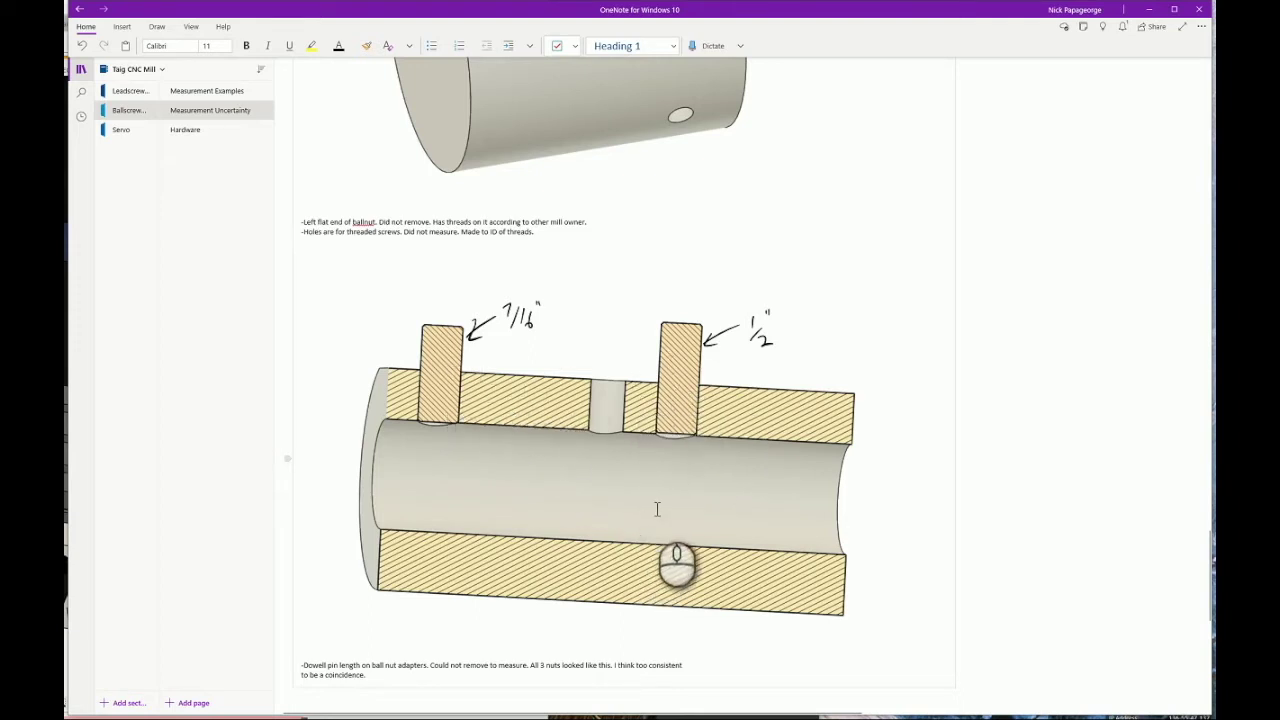
{"action": "scroll", "coordinate": [657, 509], "scroll_direction": "down", "scroll_amount": 5}
{"action": "scroll", "coordinate": [657, 509], "scroll_direction": "up", "scroll_amount": 20}
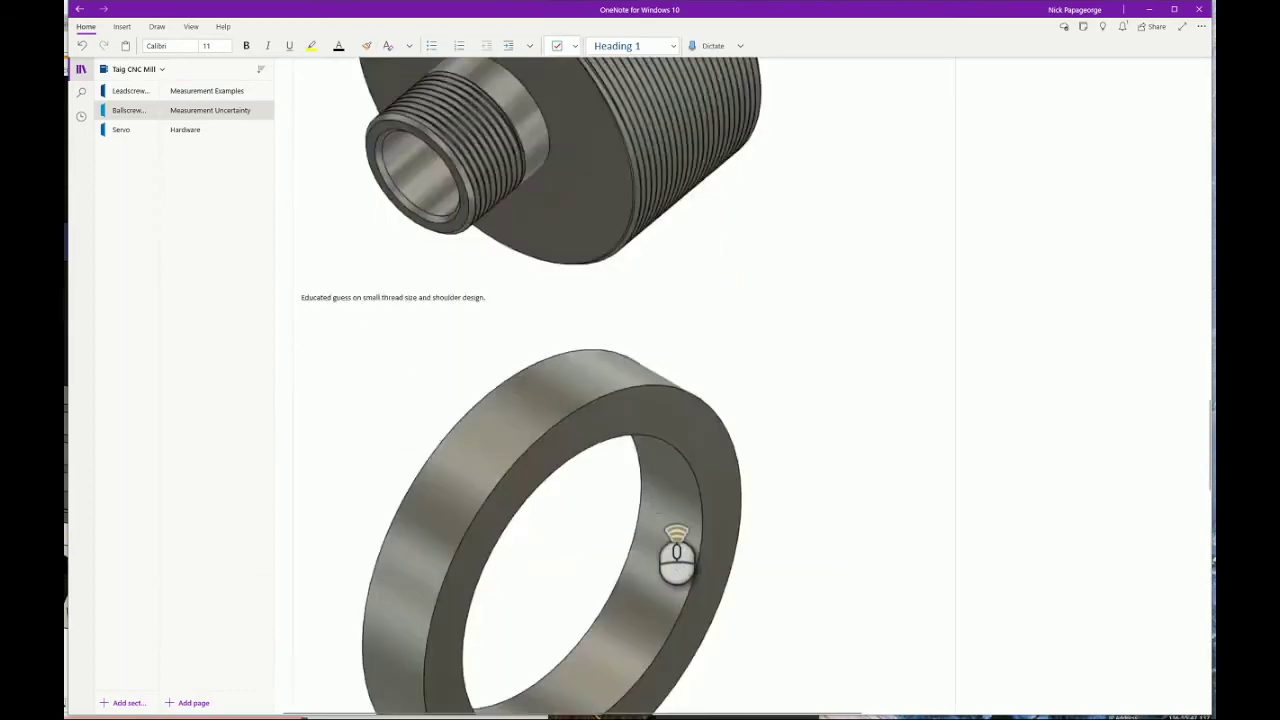
Switch back to Fusion 360 and examine the whole top-level mill from several angles, including its table, column and headstock
{"action": "scroll", "coordinate": [643, 487], "scroll_direction": "up", "scroll_amount": 10}
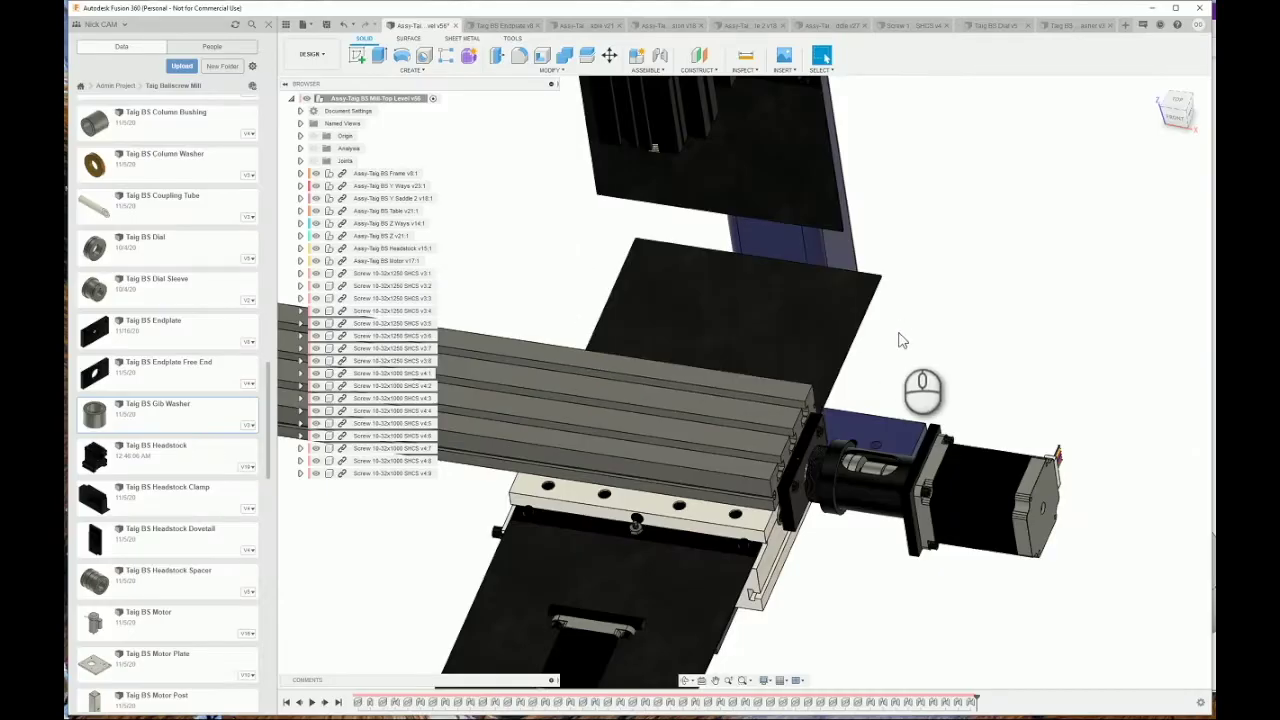
{"action": "scroll", "coordinate": [902, 325], "scroll_direction": "down", "scroll_amount": 5}
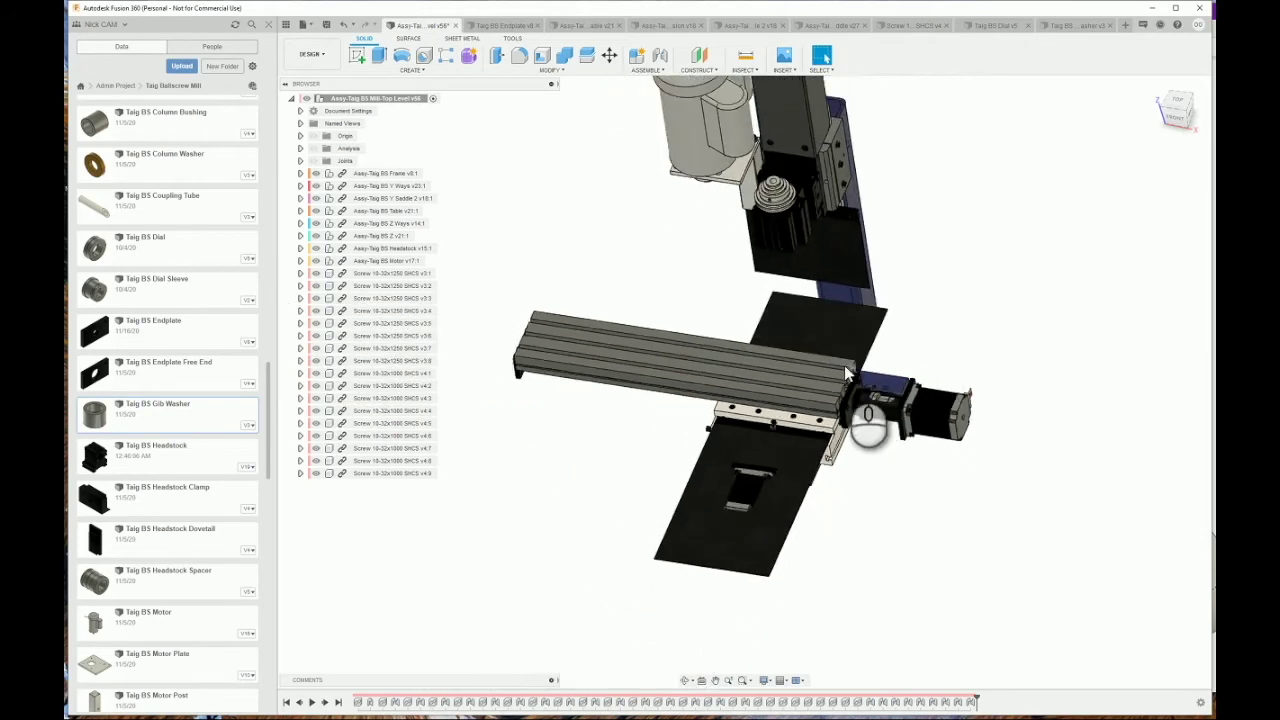
{"action": "middle_click_drag", "start_coordinate": [838, 375], "coordinate": [815, 355], "text": "shift"}
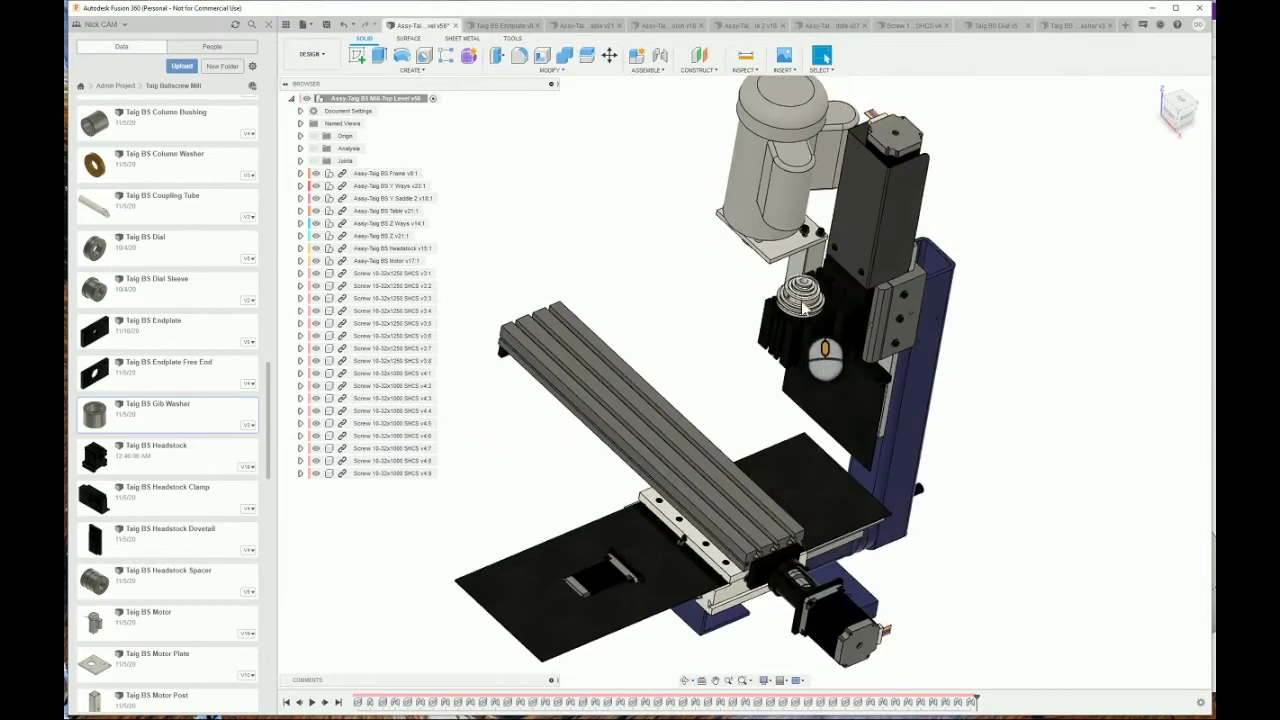
{"action": "scroll", "coordinate": [901, 365], "scroll_direction": "up", "scroll_amount": 5}
{"action": "scroll", "coordinate": [948, 352], "scroll_direction": "down", "scroll_amount": 2}
{"action": "scroll", "coordinate": [954, 362], "scroll_direction": "down", "scroll_amount": 8}
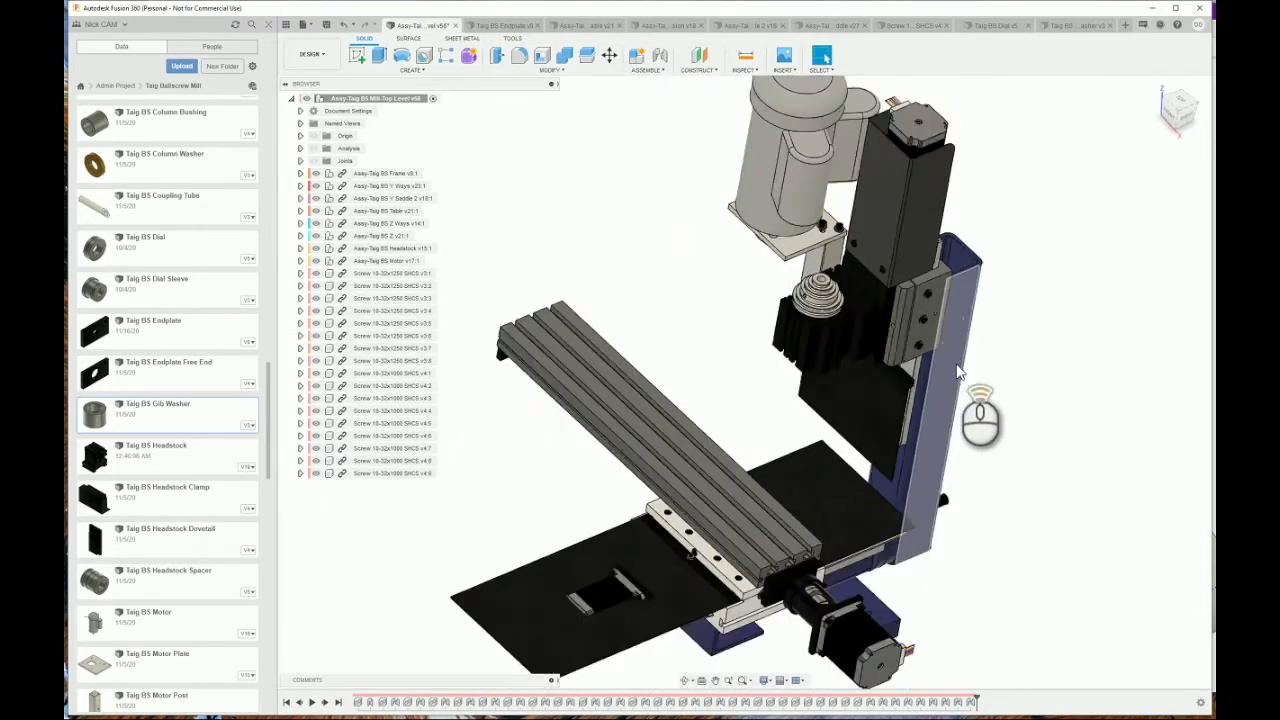
{"action": "middle_click_drag", "start_coordinate": [954, 362], "coordinate": [935, 340], "text": "shift"}
{"action": "scroll", "coordinate": [926, 338], "scroll_direction": "down", "scroll_amount": 2}
{"action": "scroll", "coordinate": [831, 492], "scroll_direction": "up", "scroll_amount": 3}
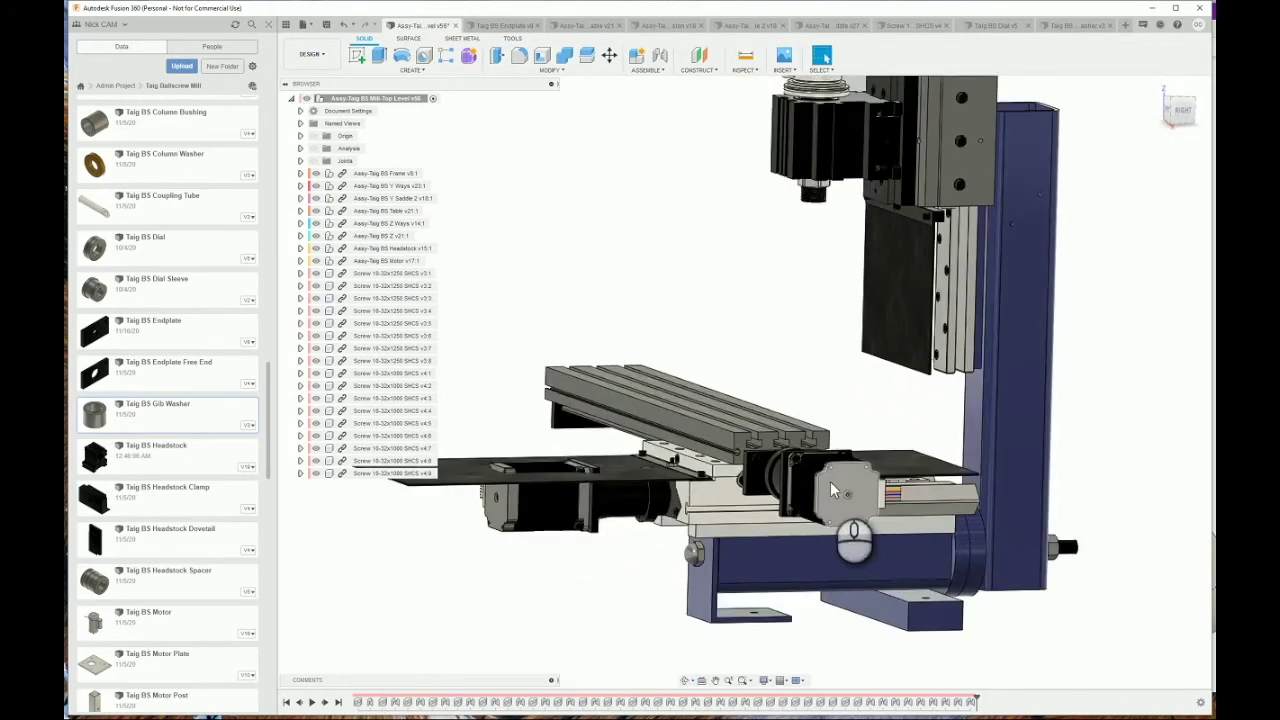
{"action": "middle_click_drag", "start_coordinate": [790, 458], "coordinate": [812, 466], "text": "shift"}
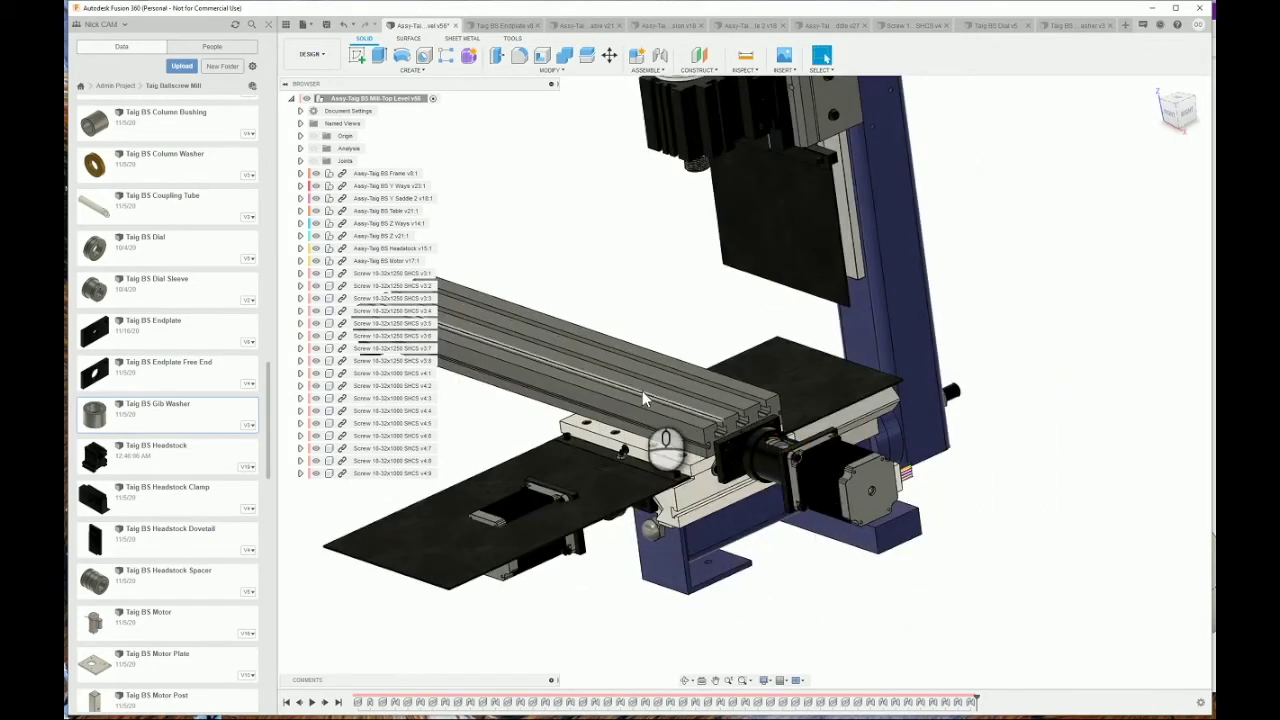
Inspect the table's motor mount and coupling housing up close, and compare them with the headstock and column area above
{"action": "scroll", "coordinate": [642, 391], "scroll_direction": "up", "scroll_amount": 3}
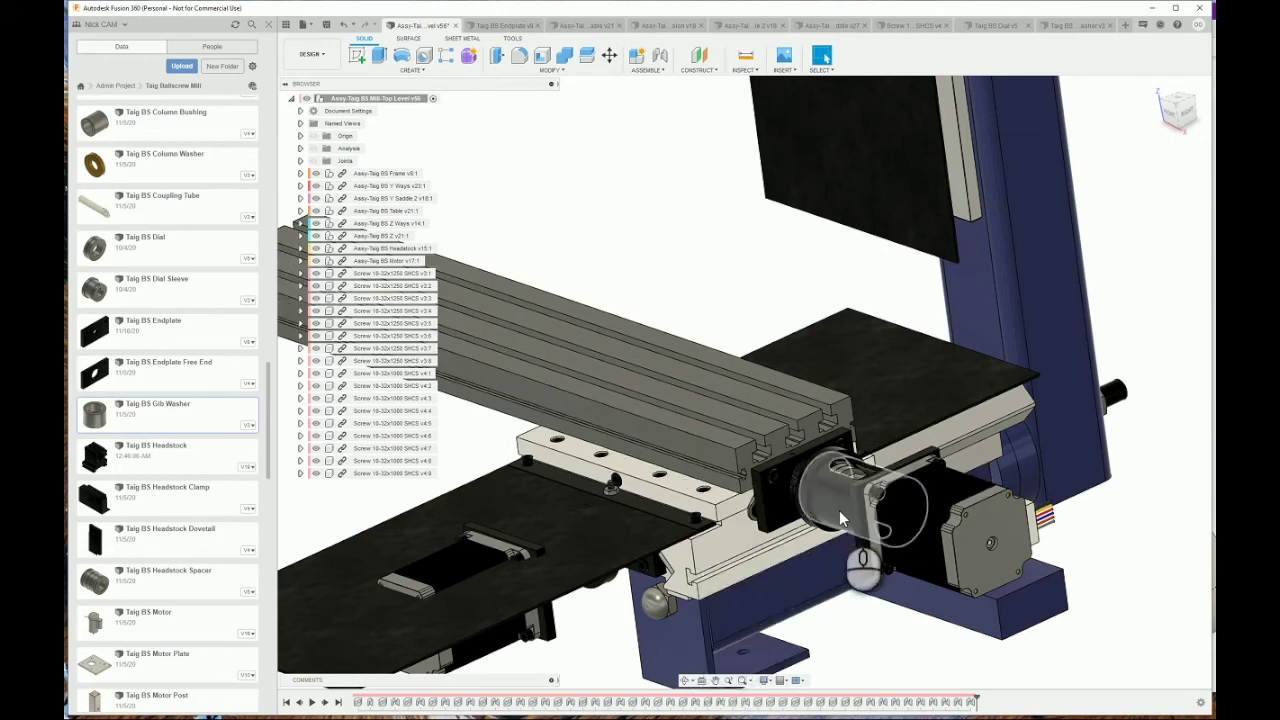
{"action": "scroll", "coordinate": [839, 510], "scroll_direction": "down", "scroll_amount": 3}
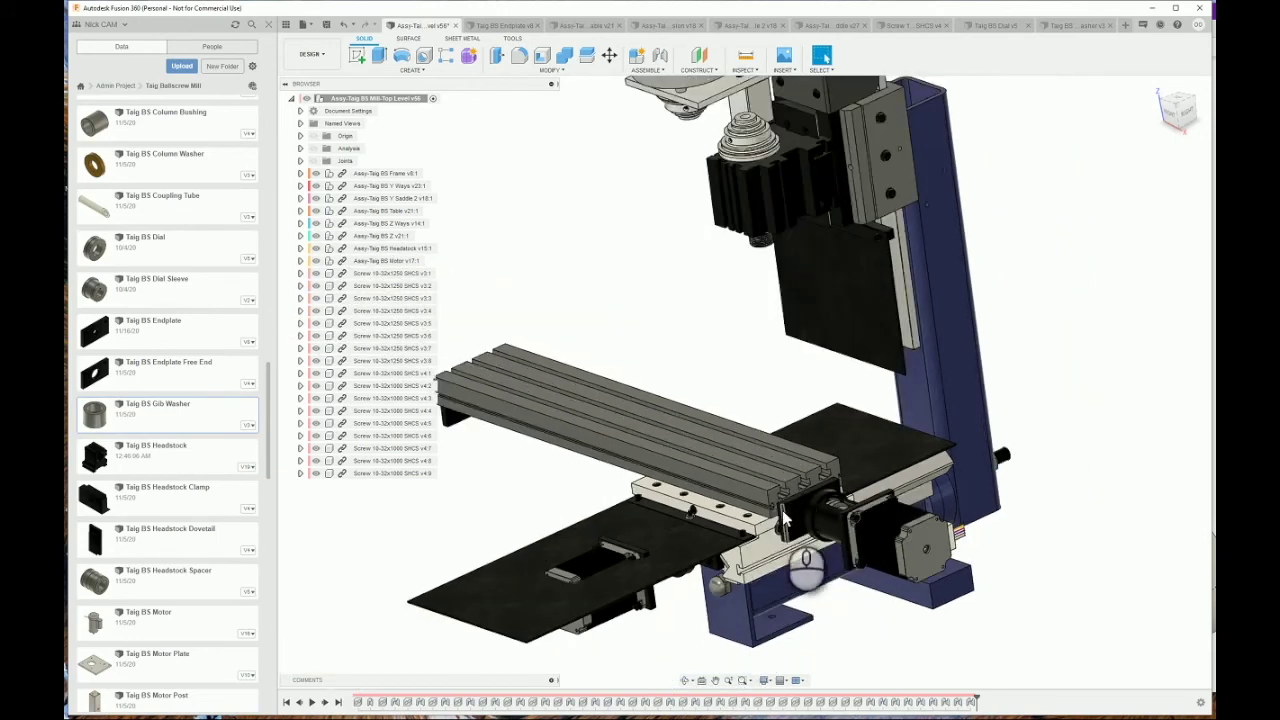
{"action": "scroll", "coordinate": [782, 510], "scroll_direction": "down", "scroll_amount": 4}
{"action": "scroll", "coordinate": [837, 317], "scroll_direction": "up", "scroll_amount": 5}
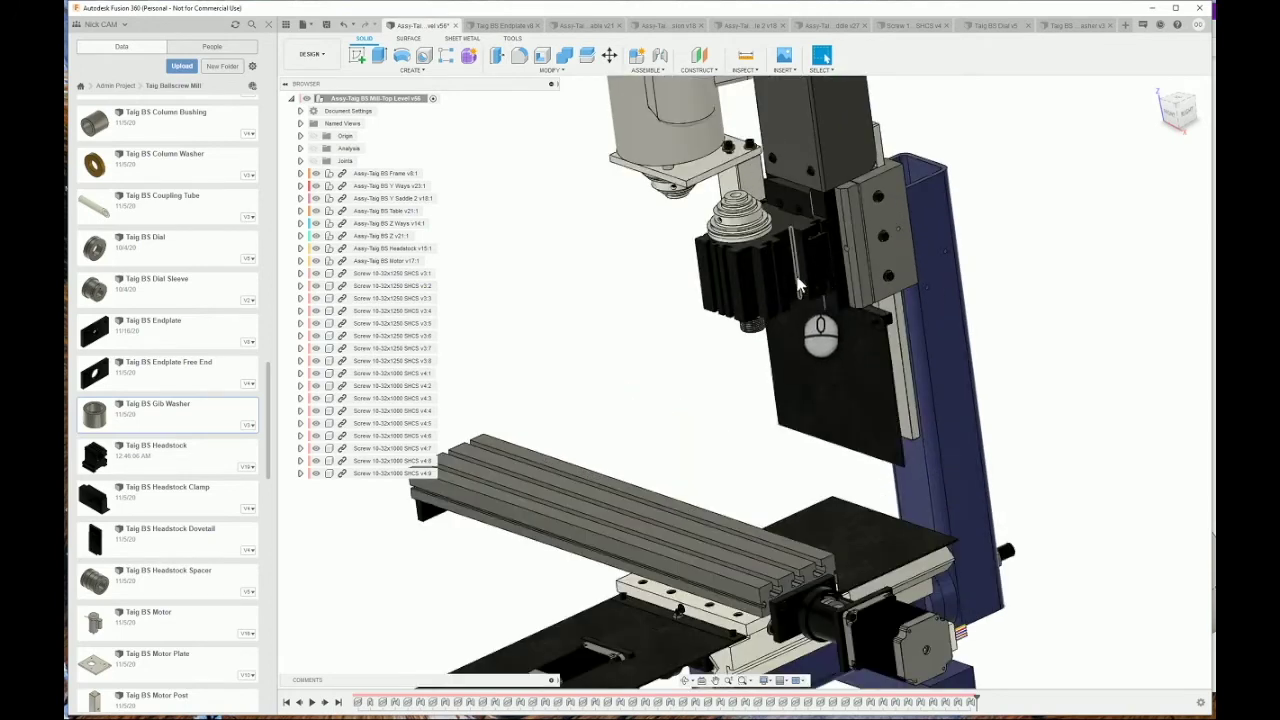
{"action": "mouse_move", "coordinate": [780, 298]}
{"action": "middle_mouse_down", "text": "shift"}
{"action": "mouse_move", "coordinate": [766, 262]}
{"action": "mouse_move", "coordinate": [783, 312]}
{"action": "middle_mouse_up", "text": "shift"}
{"action": "scroll", "coordinate": [783, 312], "scroll_direction": "down", "scroll_amount": 4}
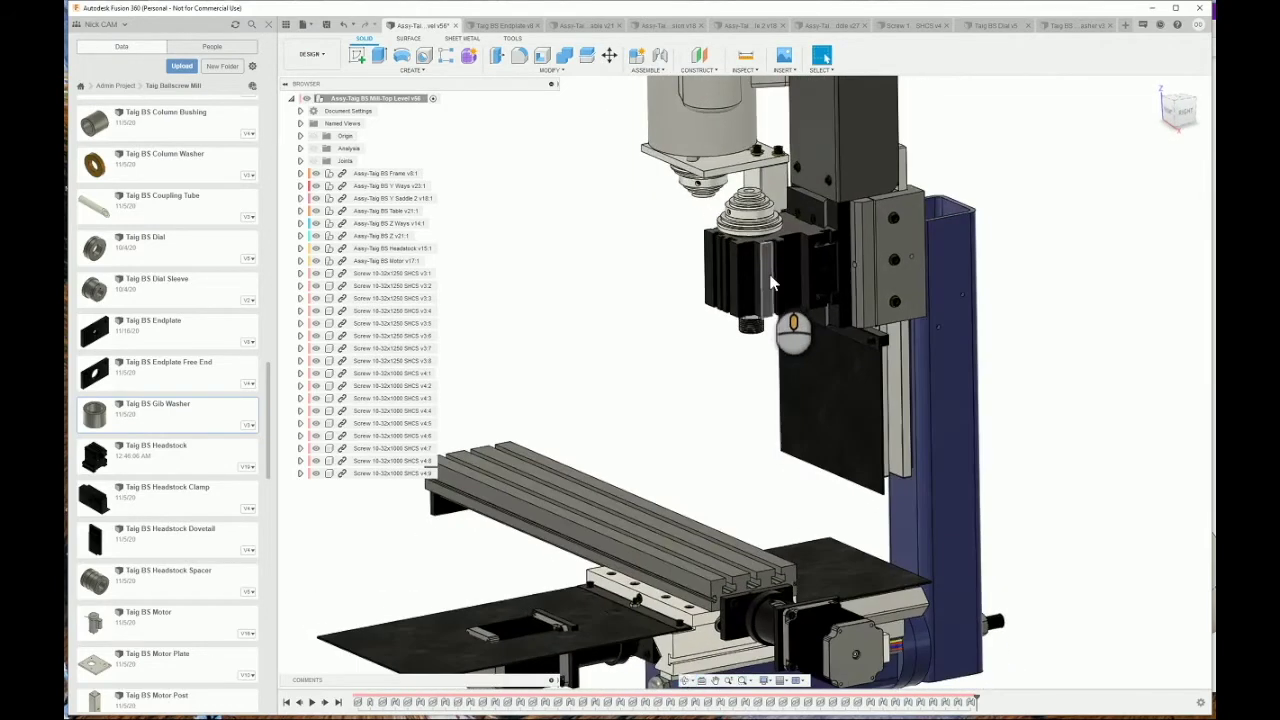
{"action": "scroll", "coordinate": [755, 518], "scroll_direction": "up", "scroll_amount": 5}
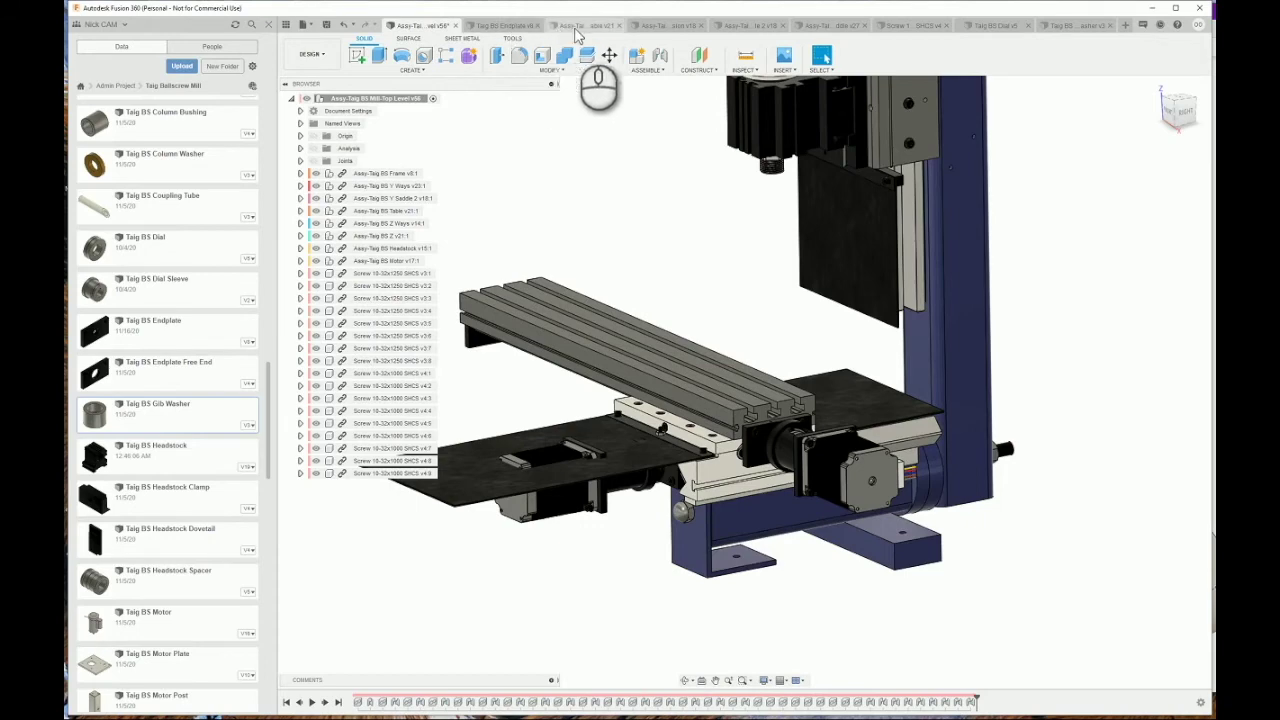
Glance at the open ballscrew and motor design, and open the top-level mill's Assy-Taig BS Frame subassembly as a separate design
{"action": "left_click", "coordinate": [670, 25]}
{"action": "left_click", "coordinate": [596, 26]}
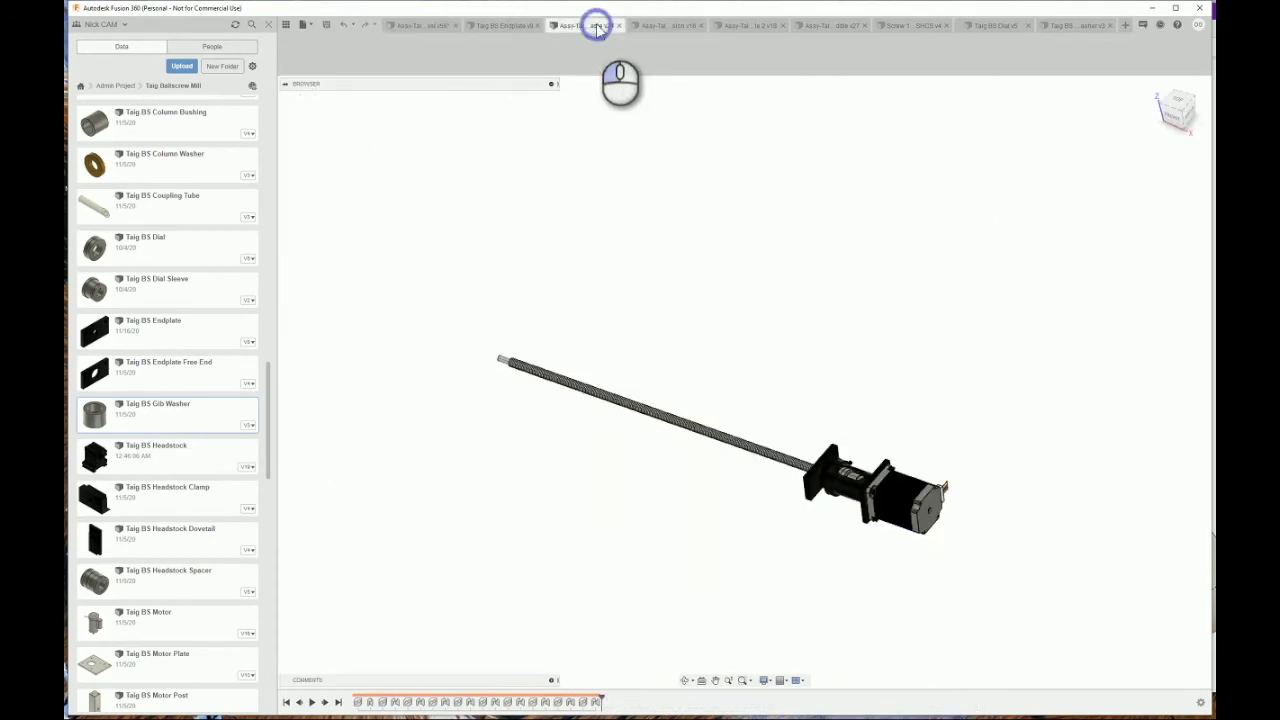
{"action": "left_click", "coordinate": [443, 30]}
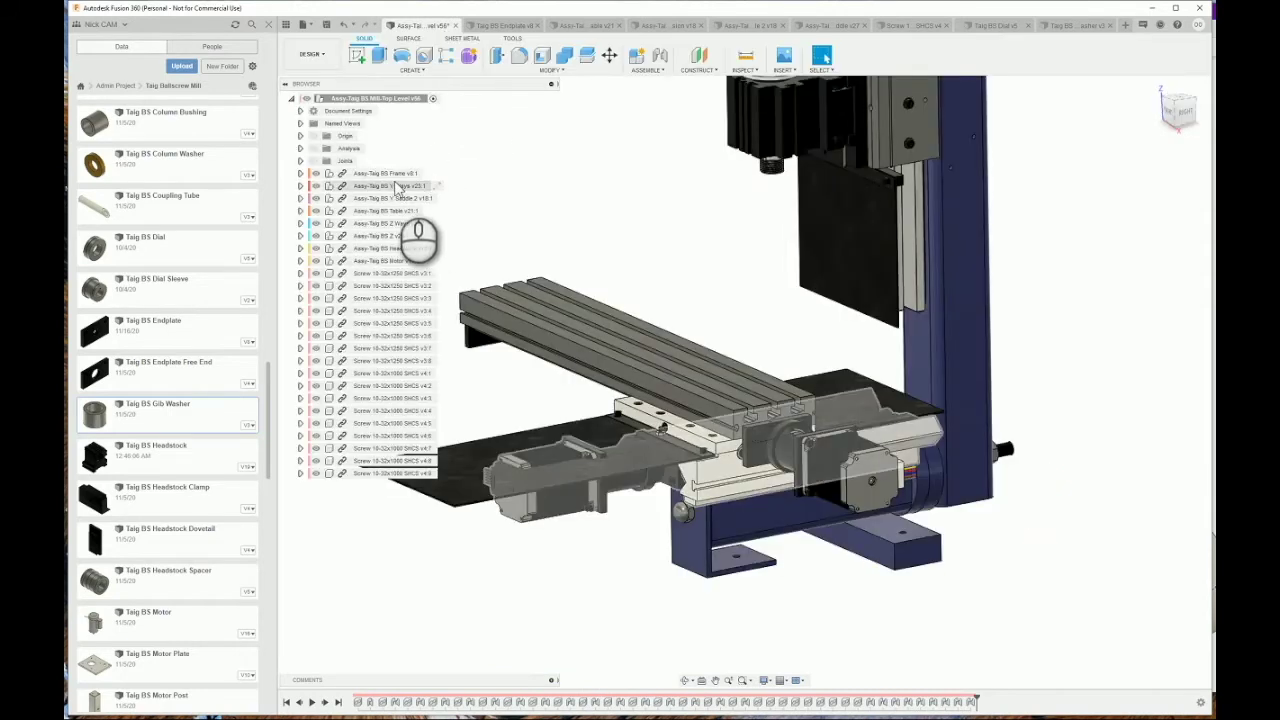
{"action": "left_click", "coordinate": [388, 174]}
{"action": "right_click", "coordinate": [389, 175]}
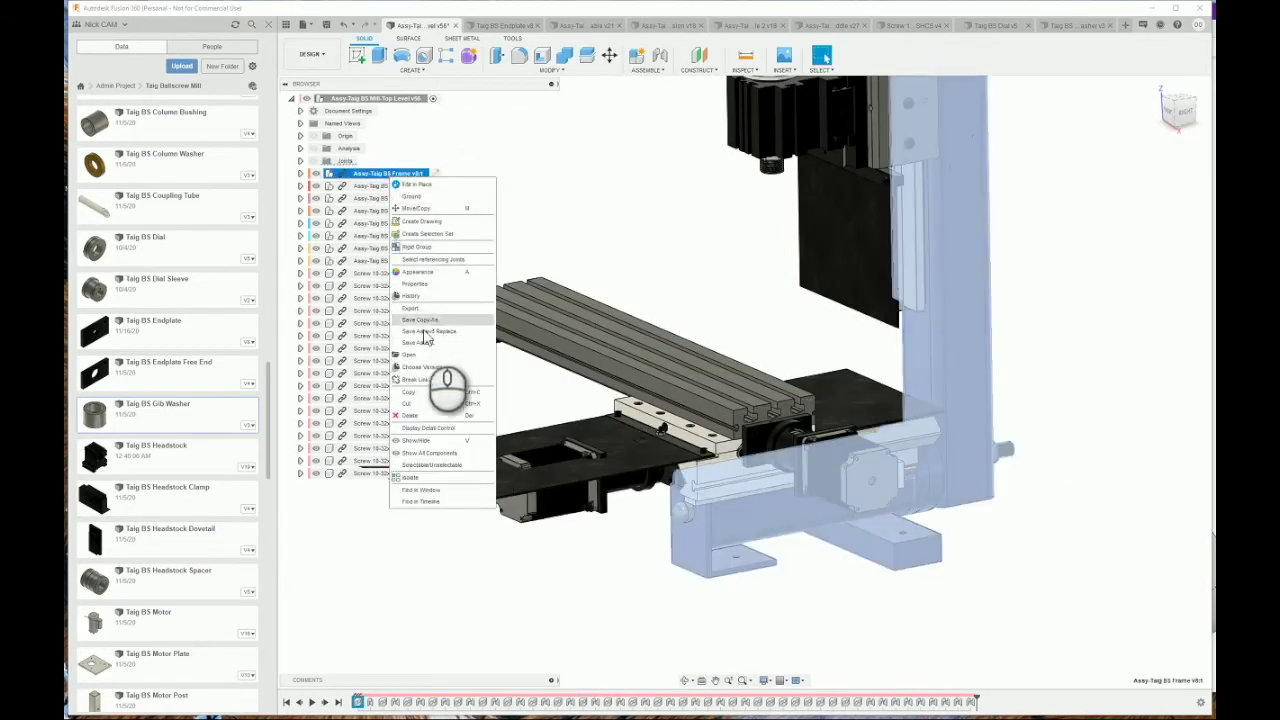
{"action": "left_click", "coordinate": [413, 355]}
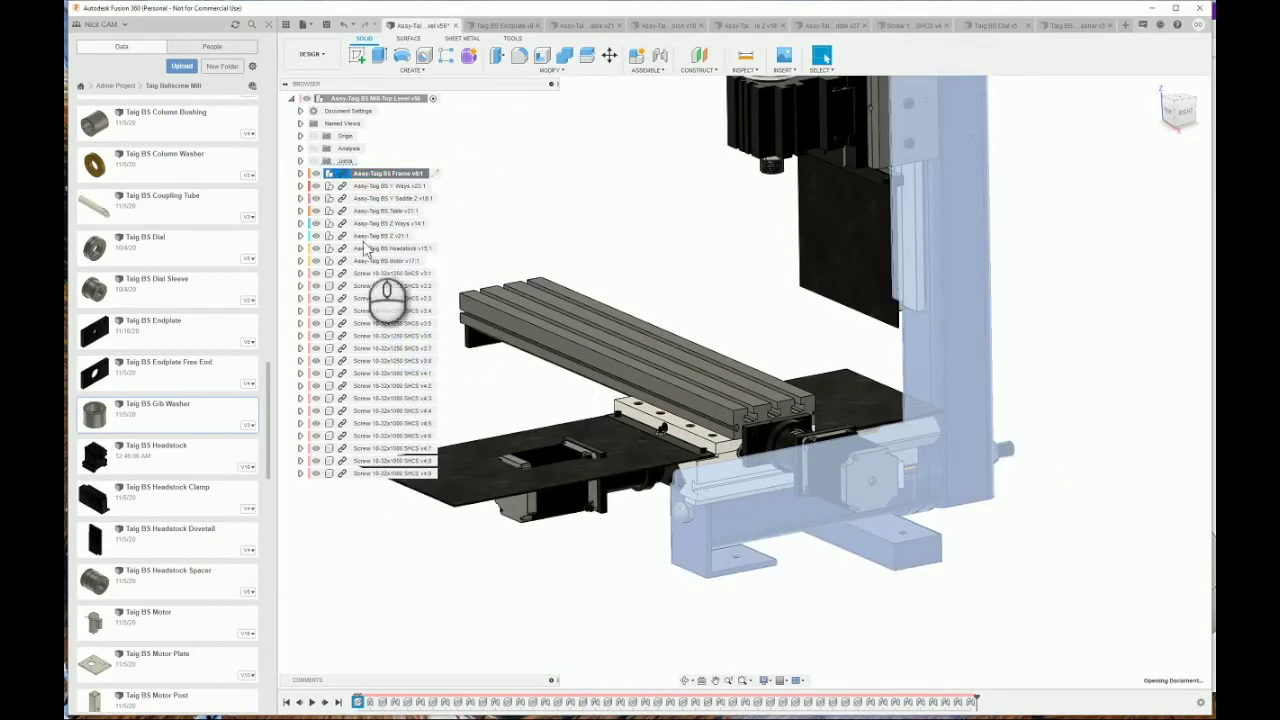
Examine the frame assembly from several angles, including the base's drilled top surface, the feet, column bushing and column
{"action": "scroll", "coordinate": [740, 400], "scroll_direction": "down", "scroll_amount": 2}
{"action": "scroll", "coordinate": [736, 427], "scroll_direction": "up", "scroll_amount": 6}
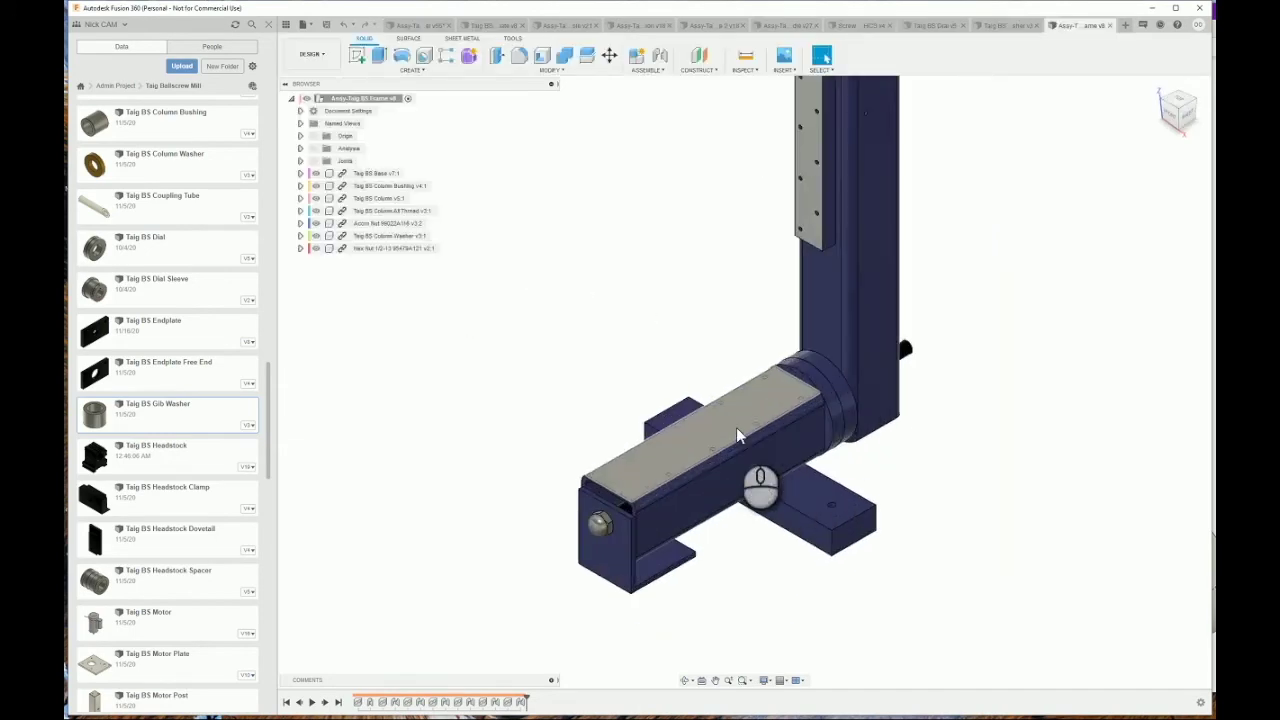
{"action": "middle_click_drag", "start_coordinate": [742, 552], "coordinate": [734, 392], "text": "shift"}
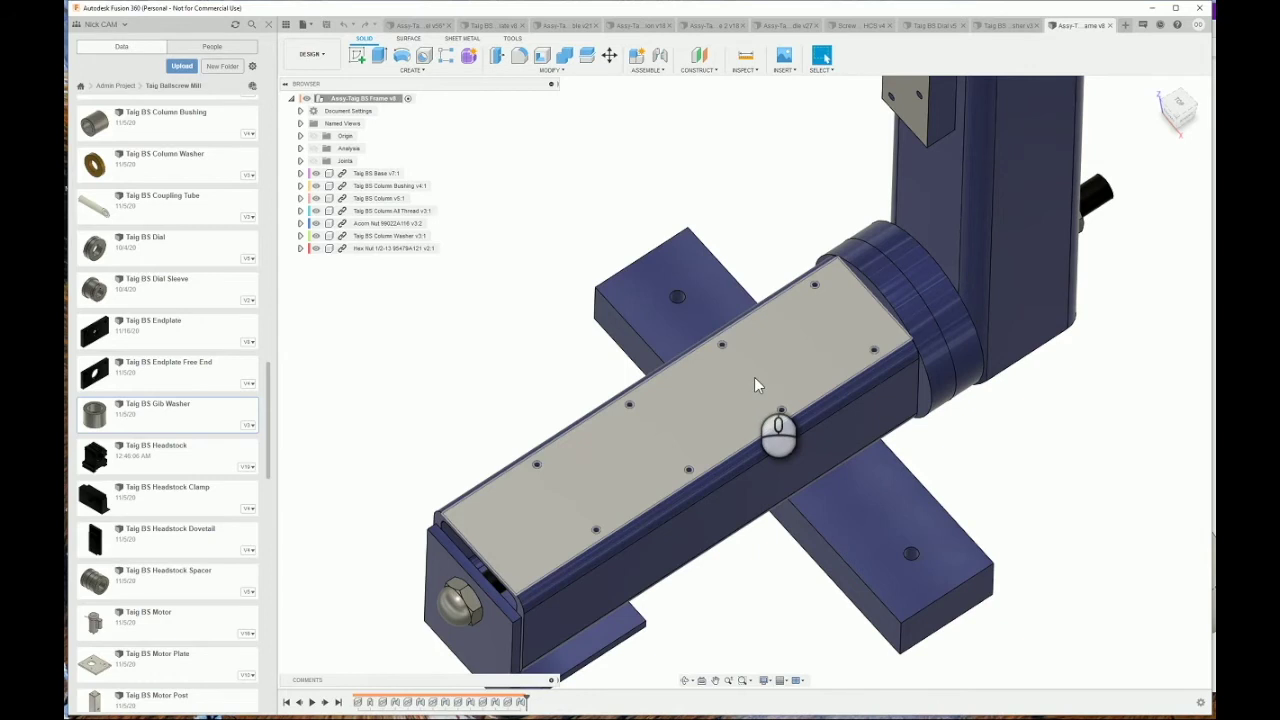
{"action": "scroll", "coordinate": [750, 380], "scroll_direction": "down", "scroll_amount": 3}
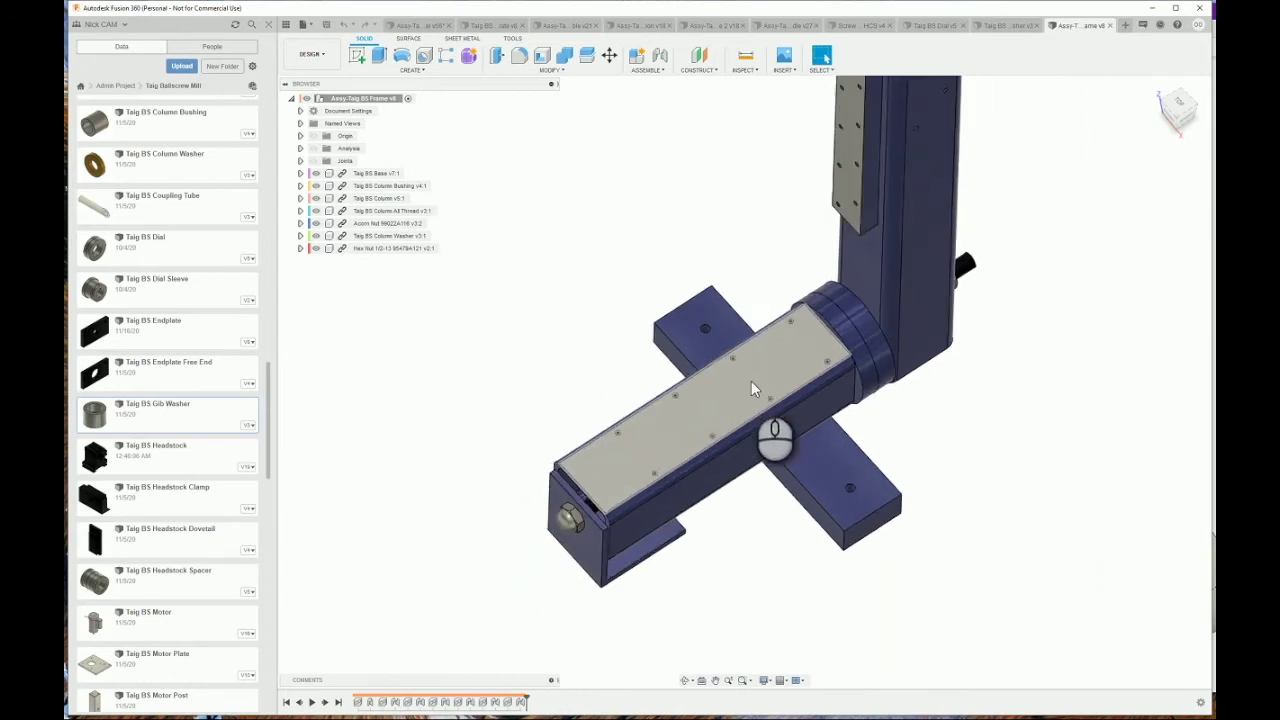
{"action": "middle_click_drag", "start_coordinate": [746, 418], "coordinate": [765, 497], "text": "shift"}
{"action": "scroll", "coordinate": [727, 417], "scroll_direction": "up", "scroll_amount": 3}
{"action": "middle_click_drag", "start_coordinate": [755, 447], "coordinate": [757, 400], "text": "shift"}
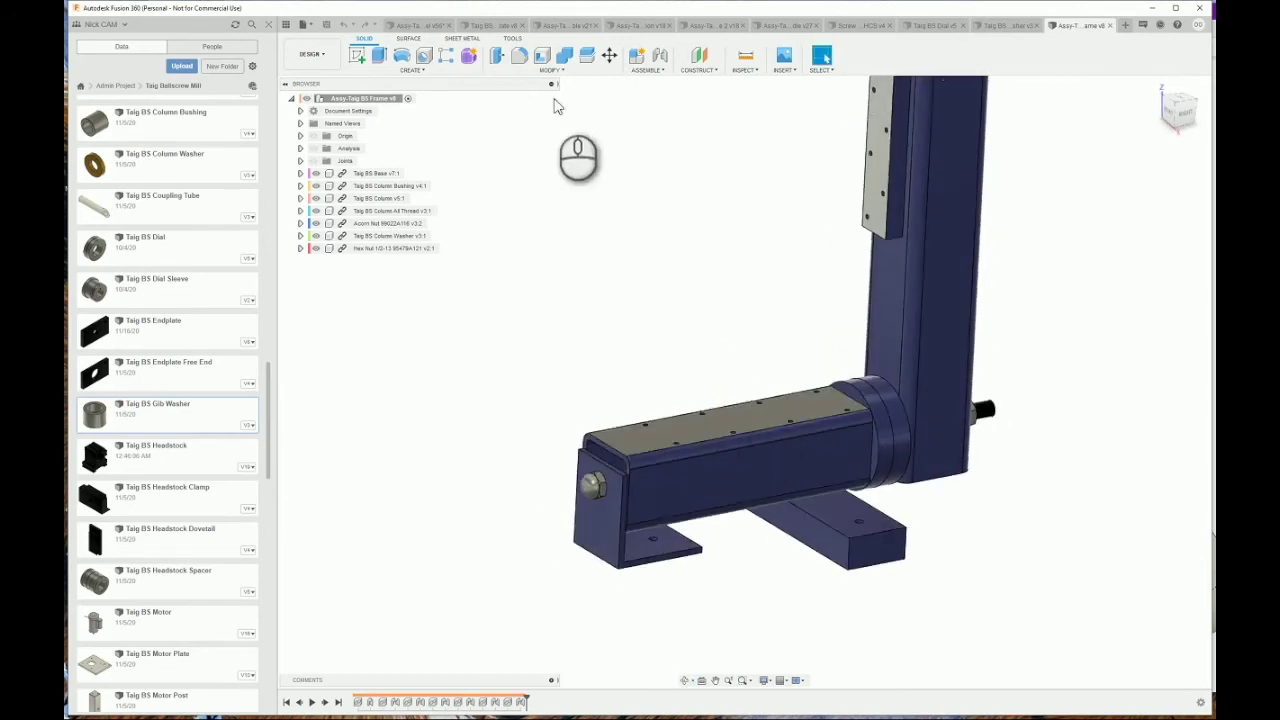
Return to the top-level mill design and examine the table, saddle and long Y-axis swarf guard from above
{"action": "left_click", "coordinate": [429, 25]}
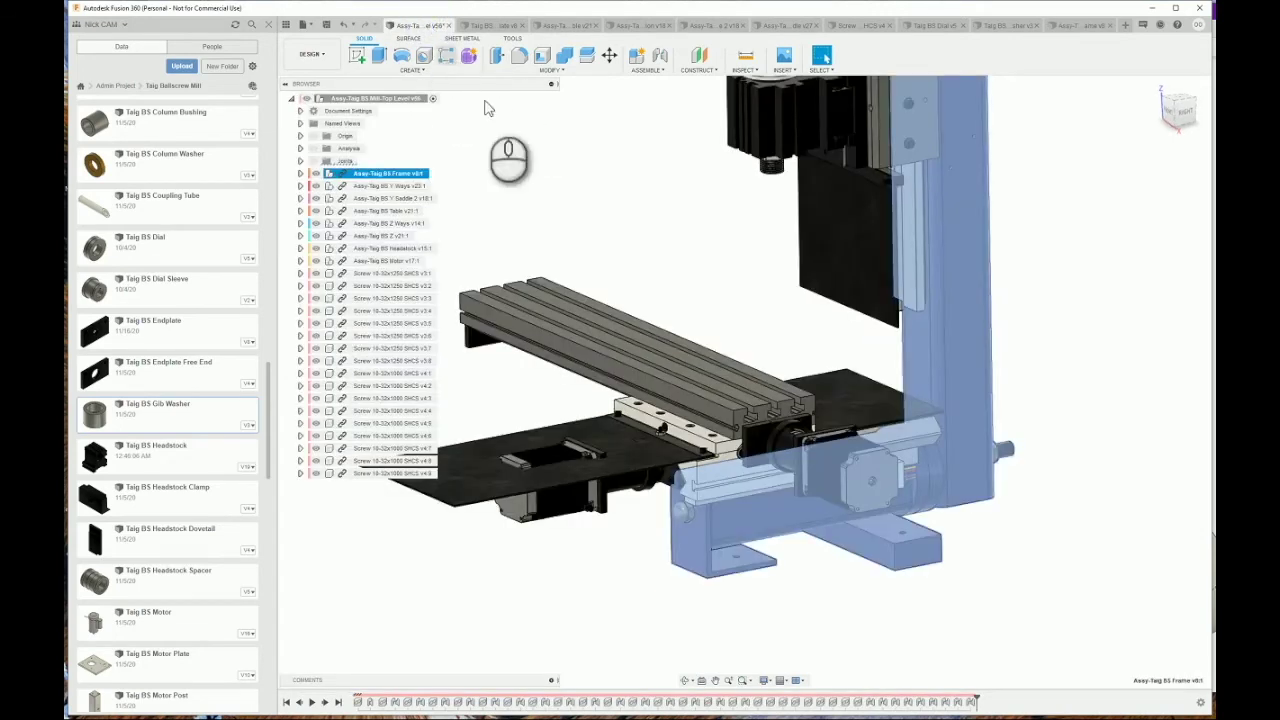
{"action": "scroll", "coordinate": [878, 597], "scroll_direction": "down", "scroll_amount": 3}
{"action": "left_click", "coordinate": [780, 609]}
{"action": "scroll", "coordinate": [802, 524], "scroll_direction": "up", "scroll_amount": 3}
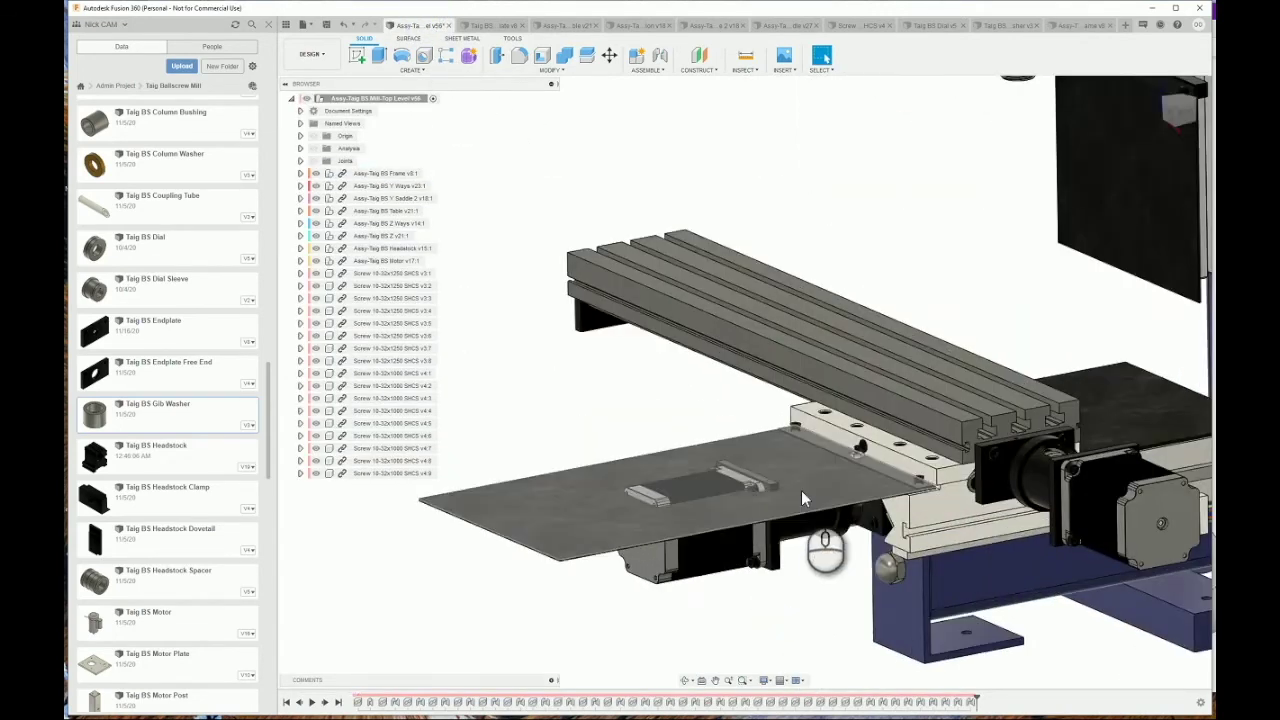
{"action": "middle_click_drag", "start_coordinate": [804, 500], "coordinate": [810, 550], "text": "shift"}
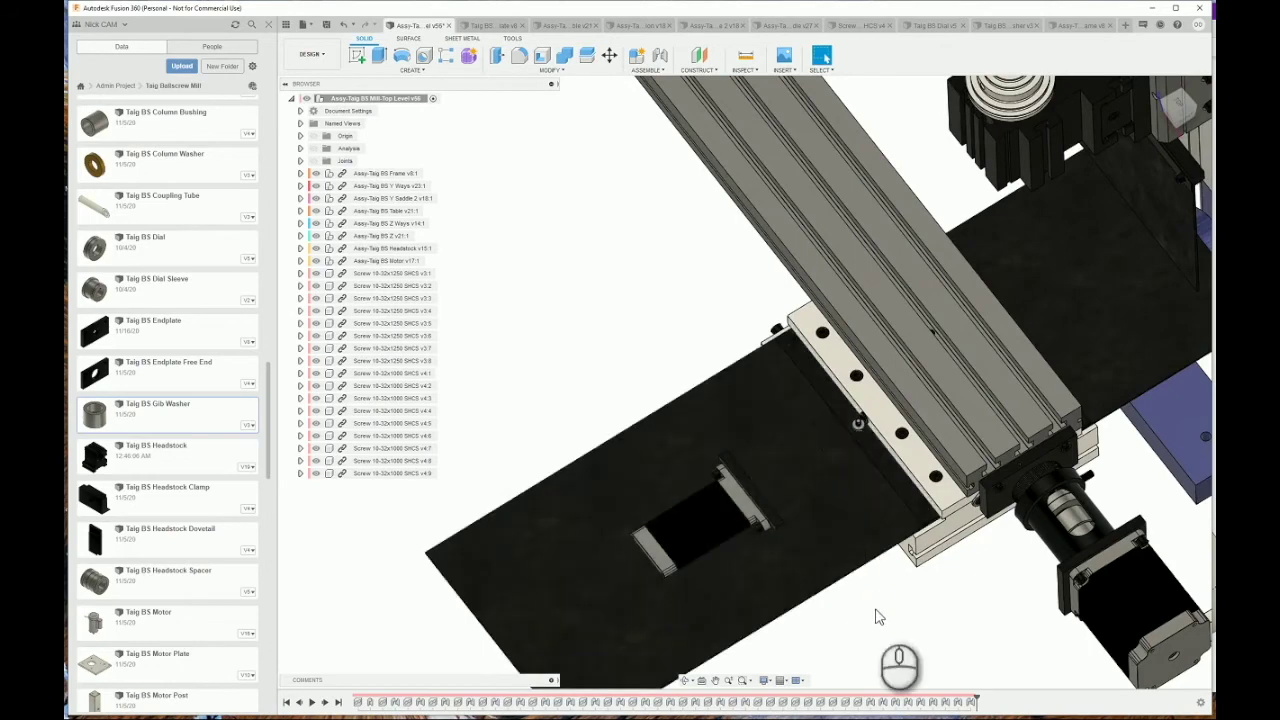
{"action": "scroll", "coordinate": [836, 521], "scroll_direction": "up", "scroll_amount": 3}
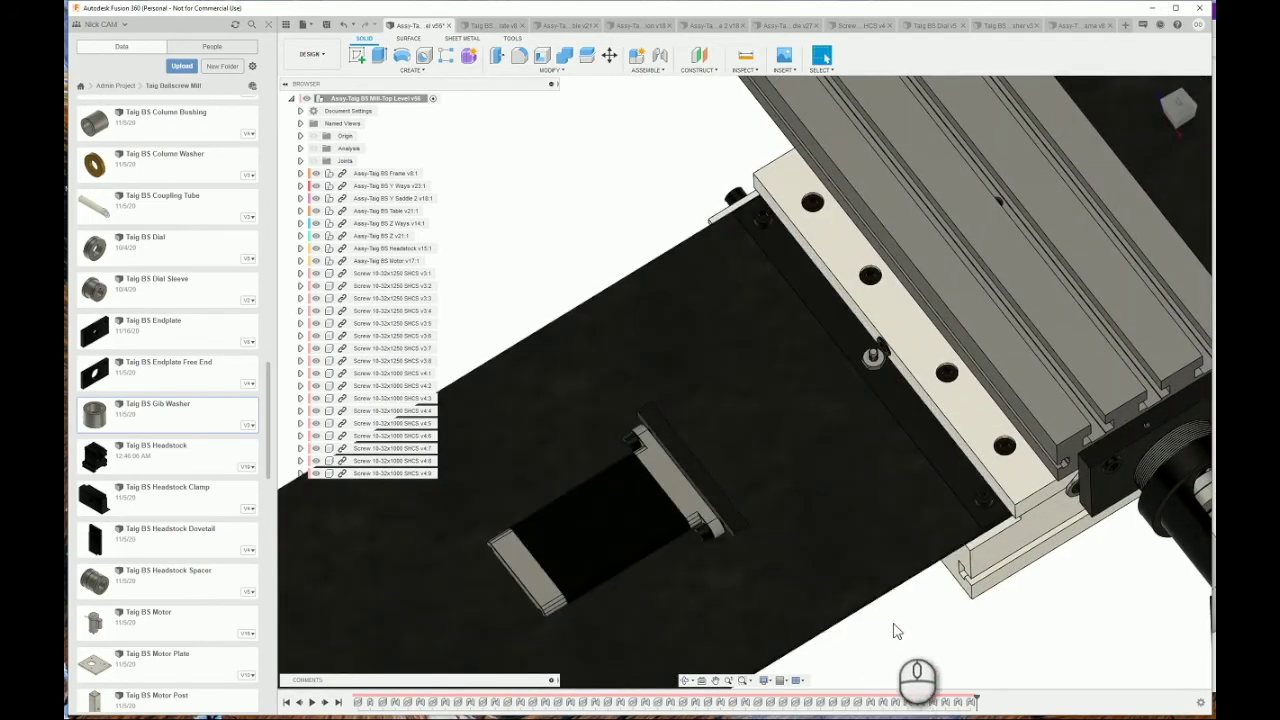
{"action": "scroll", "coordinate": [876, 615], "scroll_direction": "down", "scroll_amount": 5}
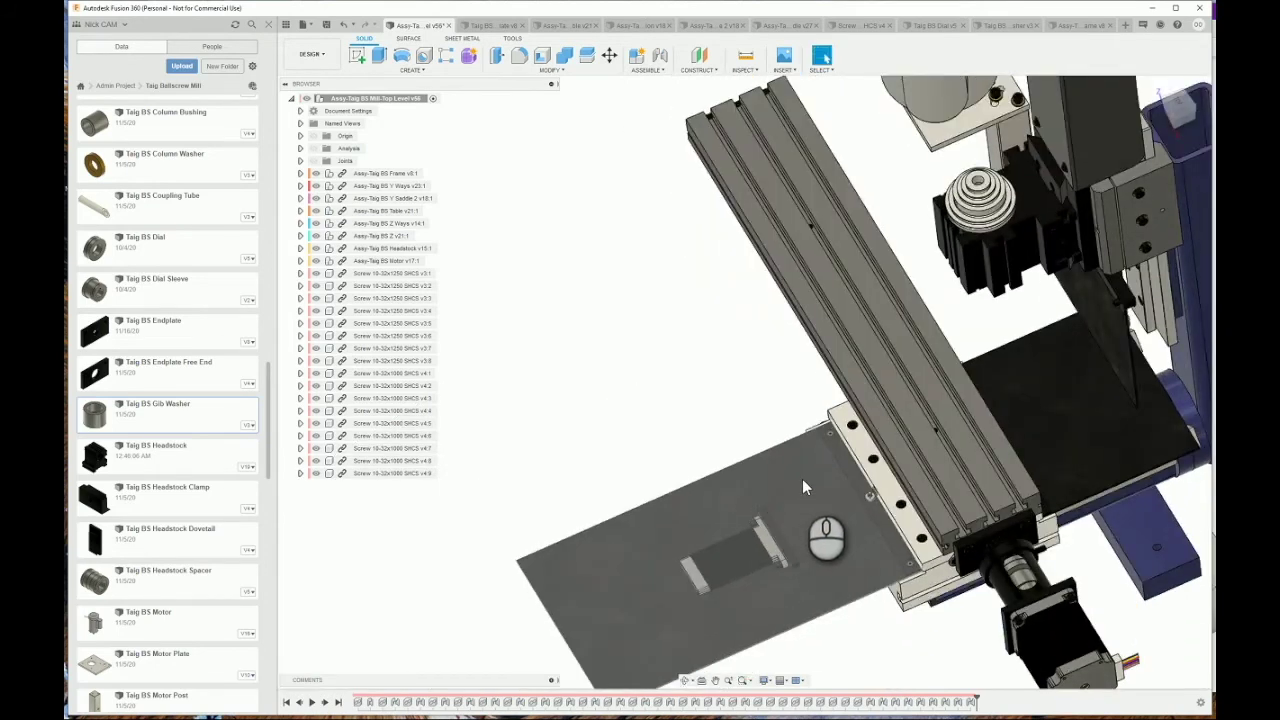
Hide Taig BS Swarf Guard Long within the Assy-Taig BS Y Saddle 2 subassembly
{"action": "left_click", "coordinate": [791, 466]}
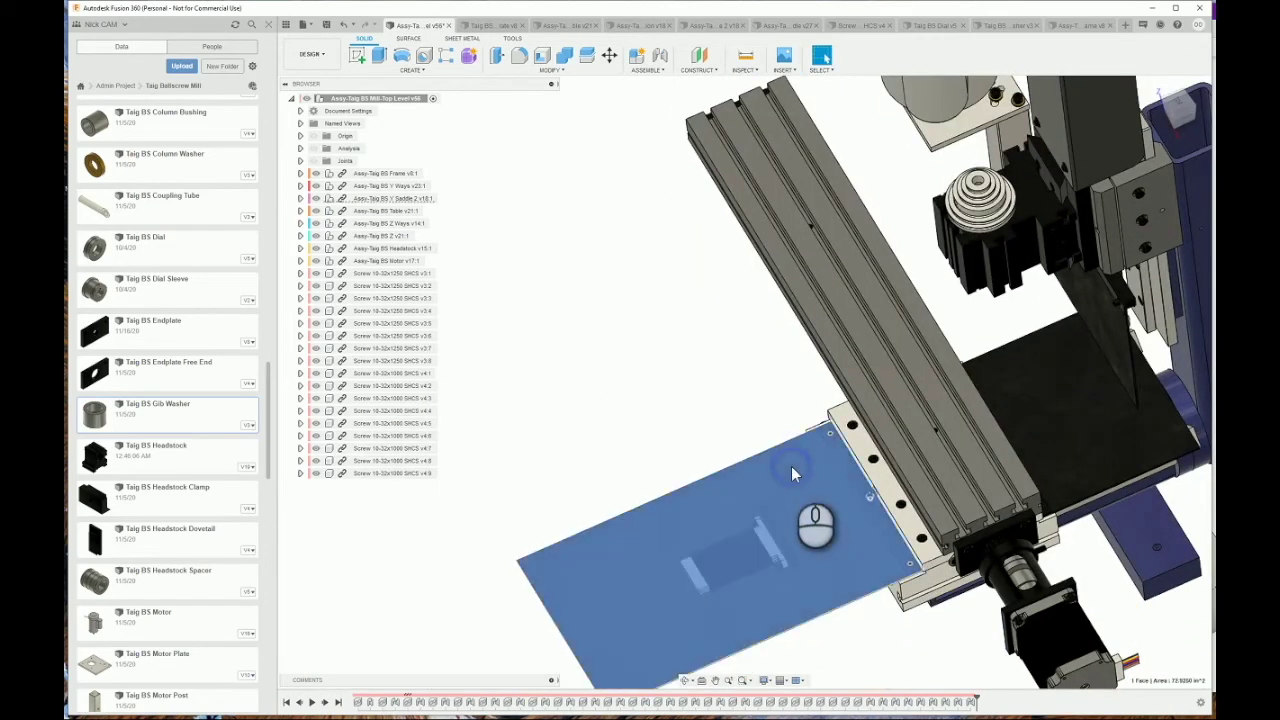
{"action": "left_click", "coordinate": [300, 199]}
{"action": "left_click", "coordinate": [326, 212]}
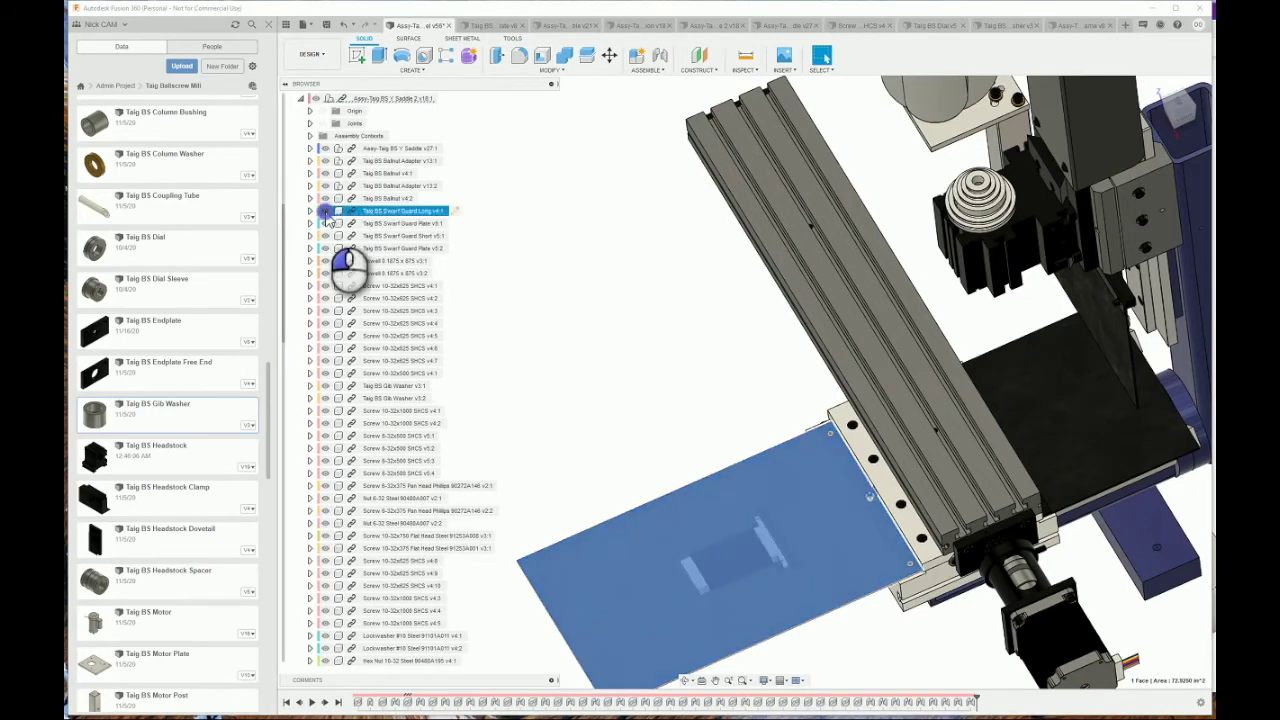
Hide Taig BS Swarf Guard Short, the plate between the table and the column, in the Y Saddle 2 subassembly
{"action": "left_click", "coordinate": [1052, 389]}
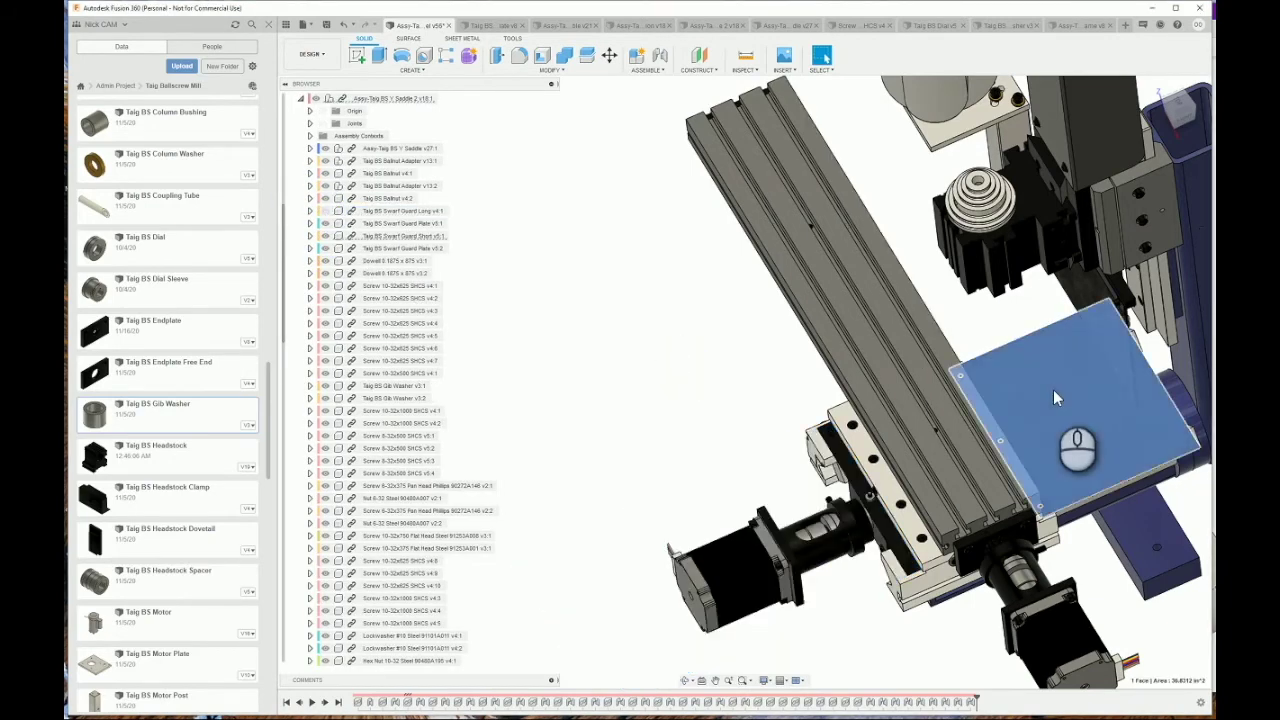
{"action": "scroll", "coordinate": [716, 420], "scroll_direction": "up", "scroll_amount": 2}
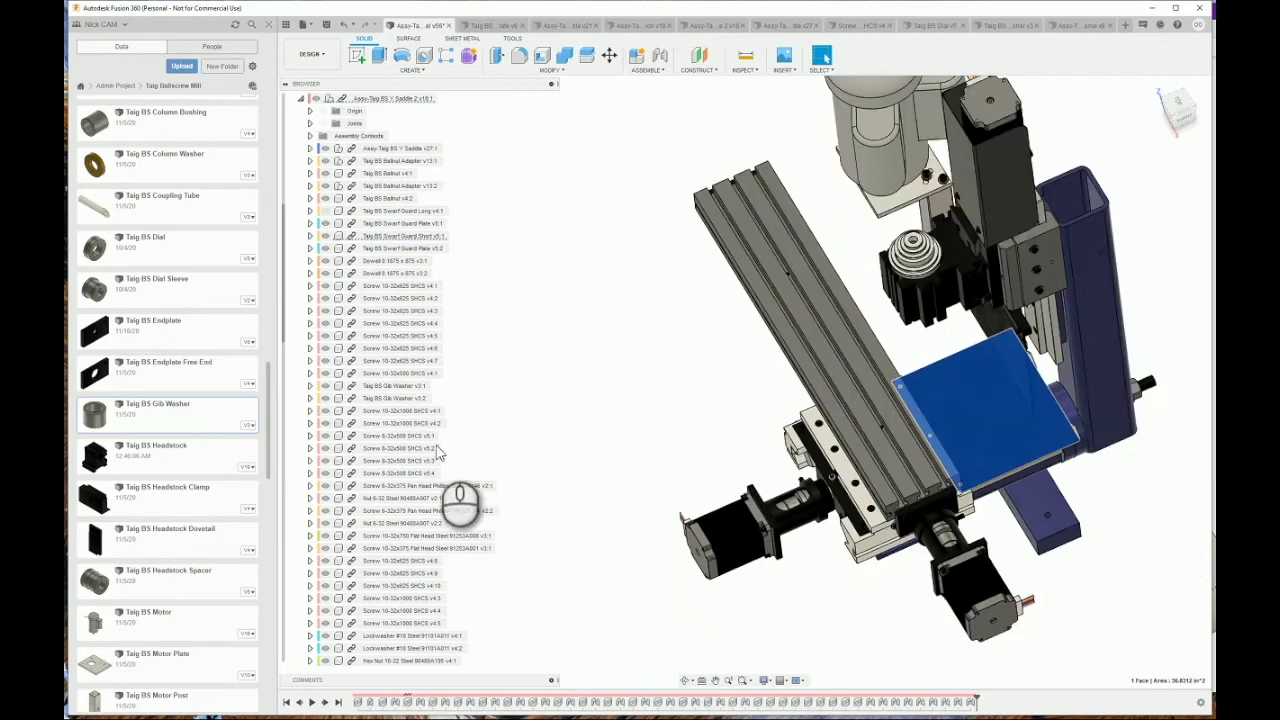
{"action": "scroll", "coordinate": [431, 448], "scroll_direction": "down", "scroll_amount": 3}
{"action": "scroll", "coordinate": [431, 448], "scroll_direction": "up", "scroll_amount": 3}
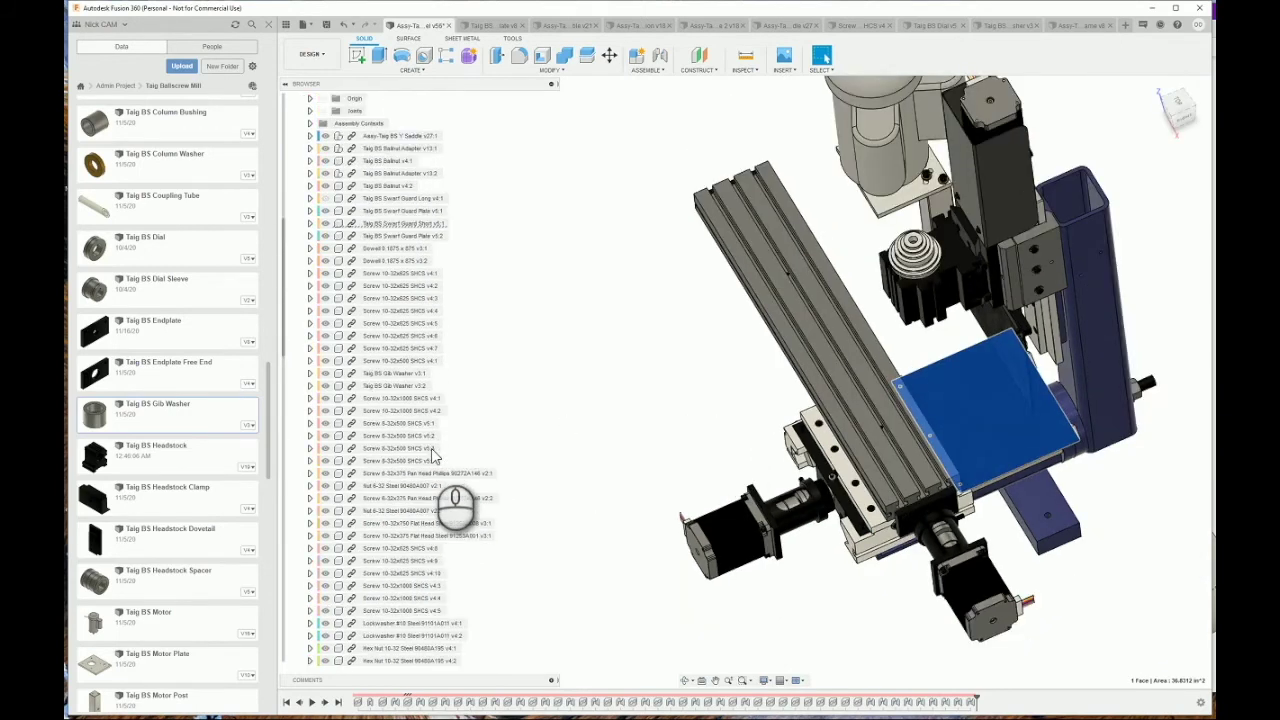
{"action": "left_click", "coordinate": [326, 224]}
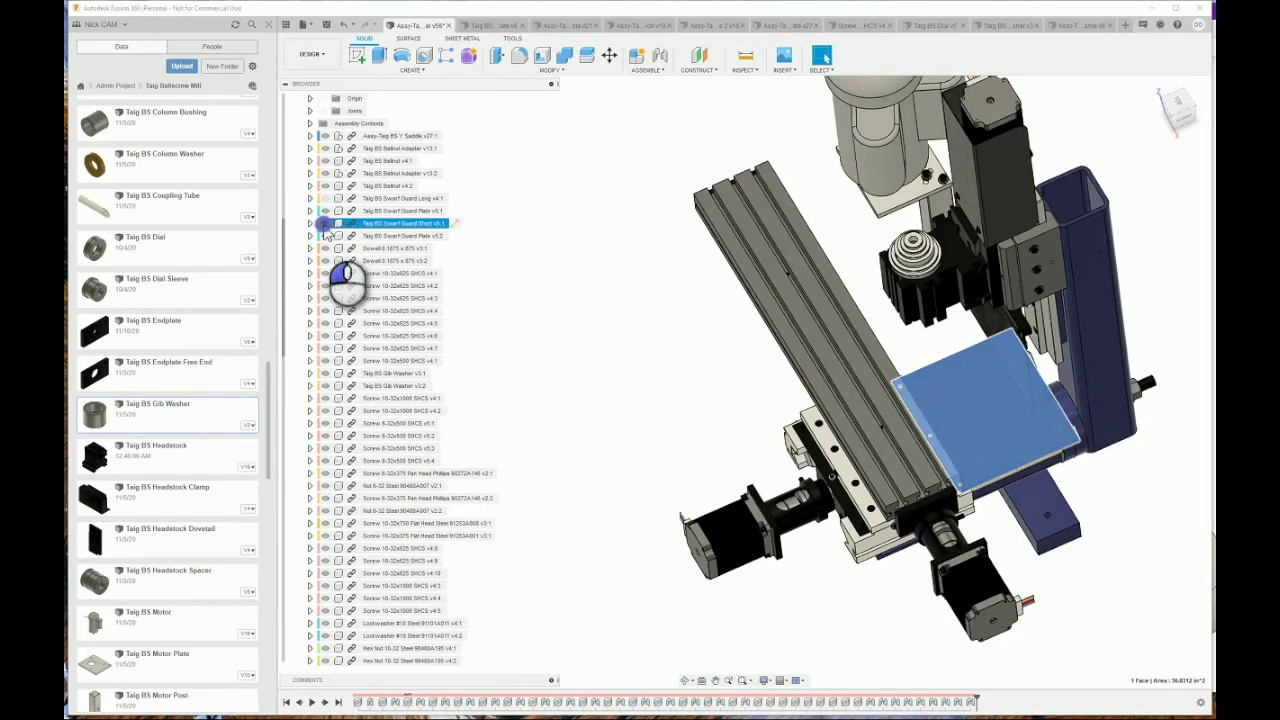
{"action": "left_click", "coordinate": [574, 337]}
Slide the Y saddle along its ways toward the column, carrying the table and X motor with it
{"action": "middle_click_drag", "start_coordinate": [574, 337], "coordinate": [691, 416], "text": "shift"}
{"action": "scroll", "coordinate": [690, 416], "scroll_direction": "down", "scroll_amount": 3}
{"action": "scroll", "coordinate": [835, 491], "scroll_direction": "up", "scroll_amount": 6}
{"action": "middle_click_drag", "start_coordinate": [825, 460], "coordinate": [813, 456], "text": "shift"}
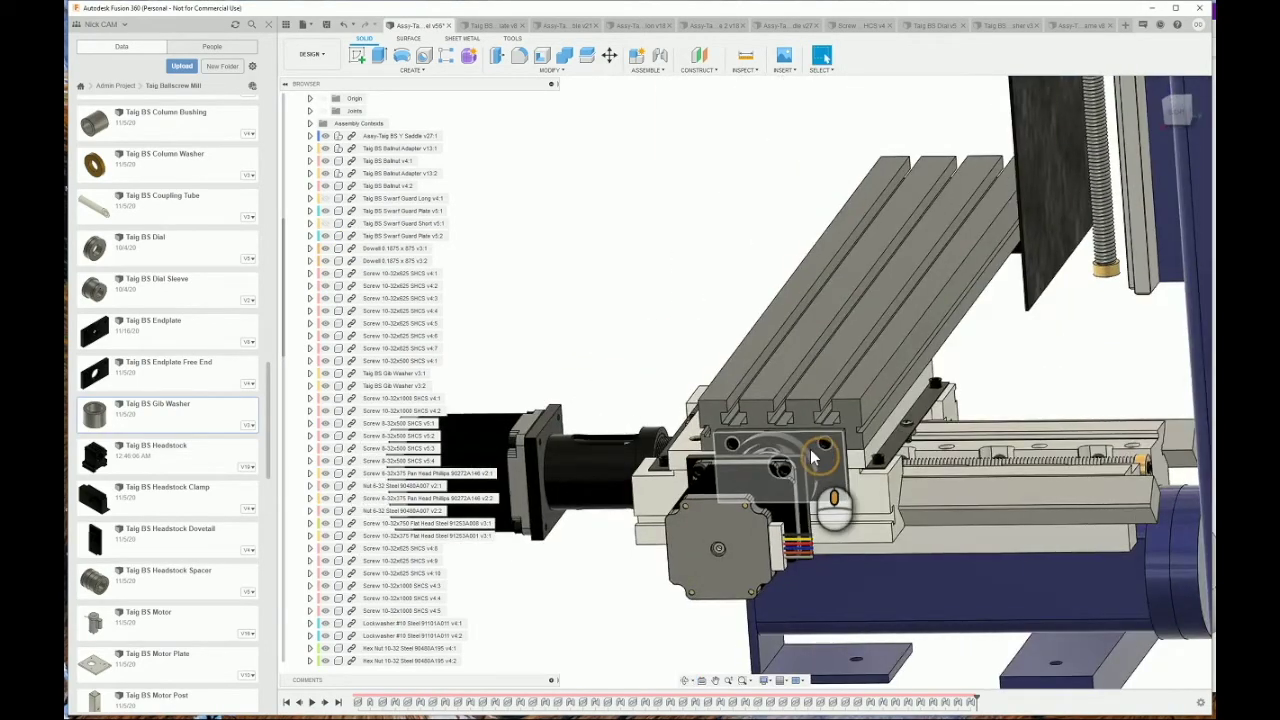
{"action": "scroll", "coordinate": [776, 494], "scroll_direction": "down", "scroll_amount": 3}
{"action": "scroll", "coordinate": [797, 501], "scroll_direction": "up", "scroll_amount": 3}
{"action": "left_click", "coordinate": [848, 498]}
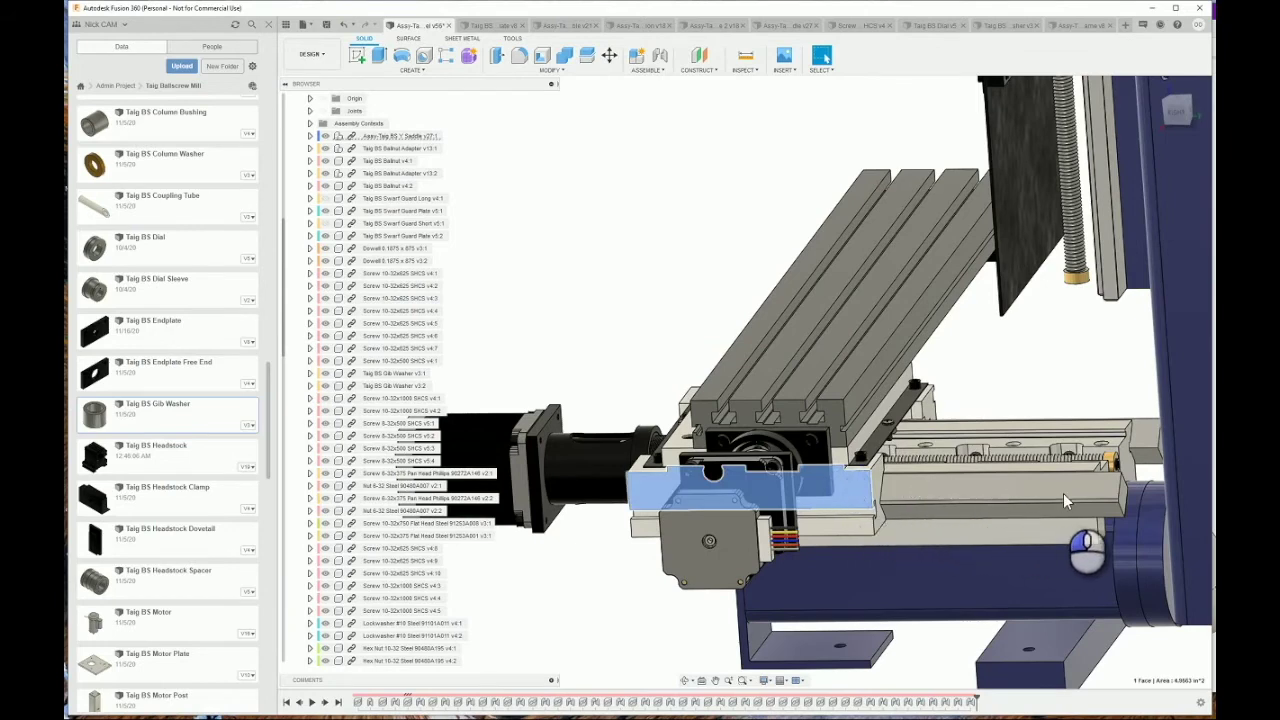
{"action": "middle_click_drag", "start_coordinate": [1063, 500], "coordinate": [1152, 503], "text": "shift"}
Examine the saddle's side, the table end and the motor mount up close, and view the whole mill from several angles
{"action": "scroll", "coordinate": [1155, 505], "scroll_direction": "down", "scroll_amount": 3}
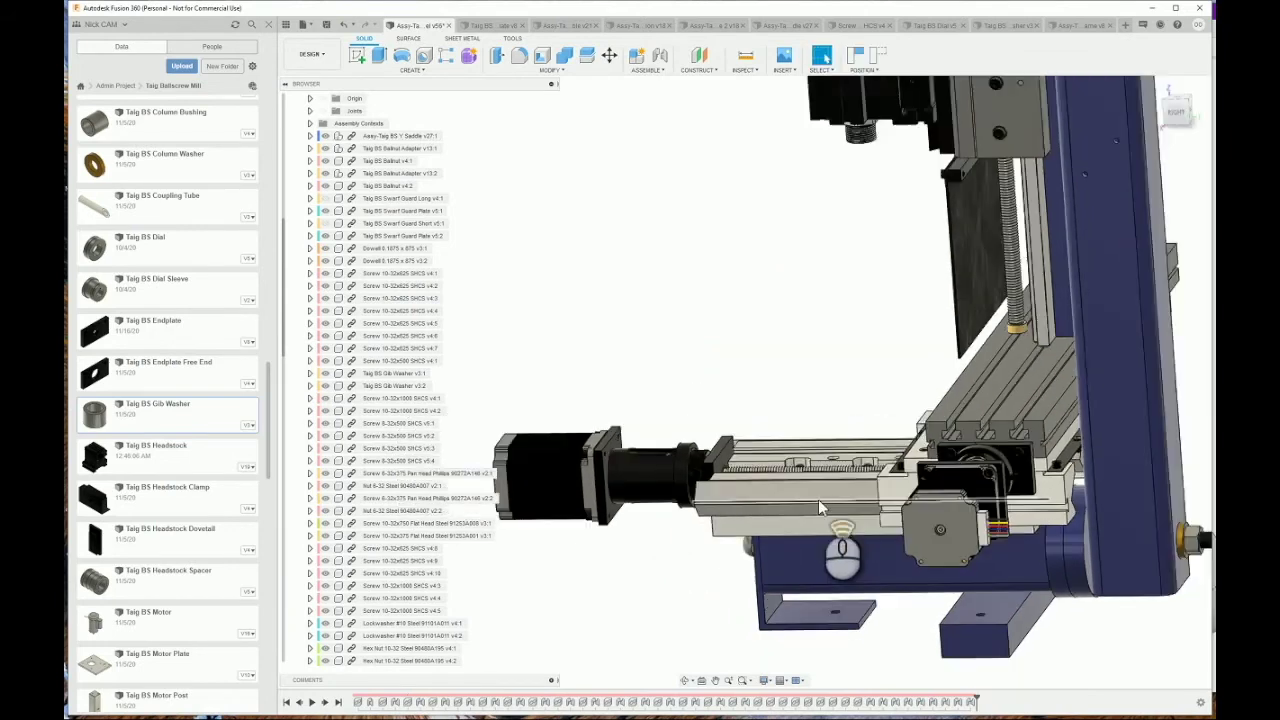
{"action": "scroll", "coordinate": [1107, 447], "scroll_direction": "up", "scroll_amount": 5}
{"action": "scroll", "coordinate": [1107, 447], "scroll_direction": "up", "scroll_amount": 4}
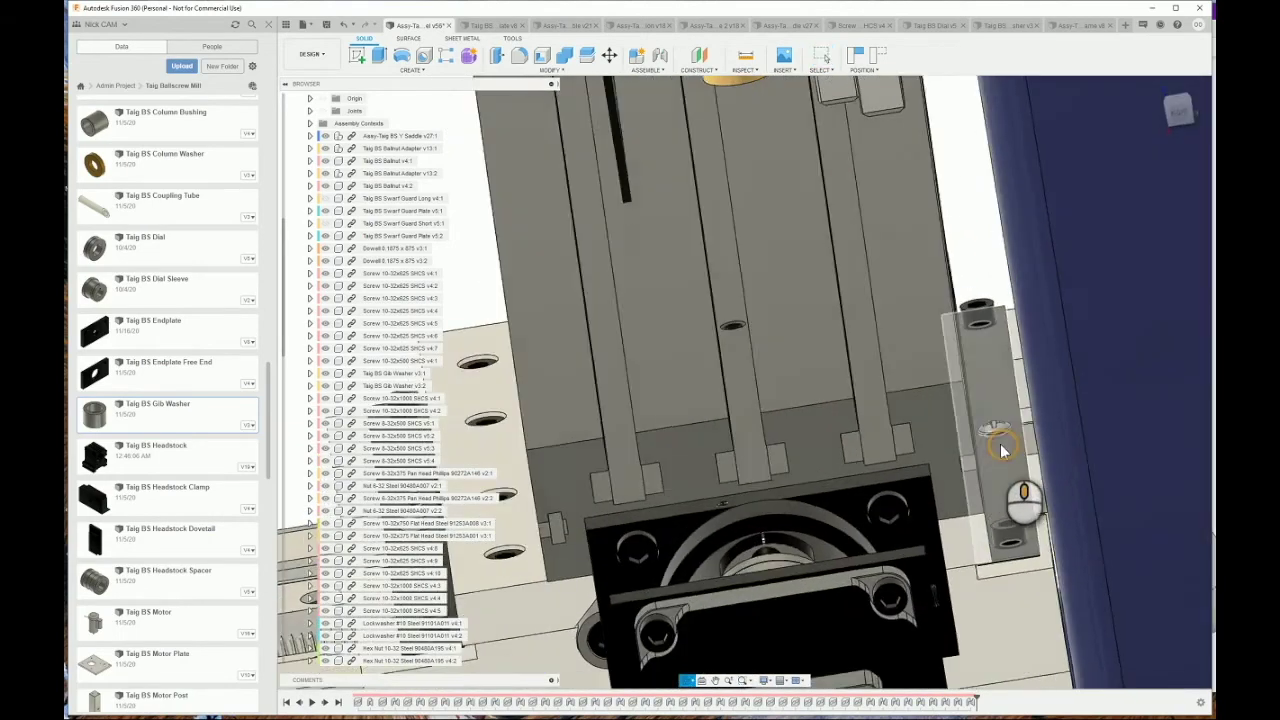
{"action": "middle_click_drag", "start_coordinate": [1003, 450], "coordinate": [1011, 474], "text": "shift"}
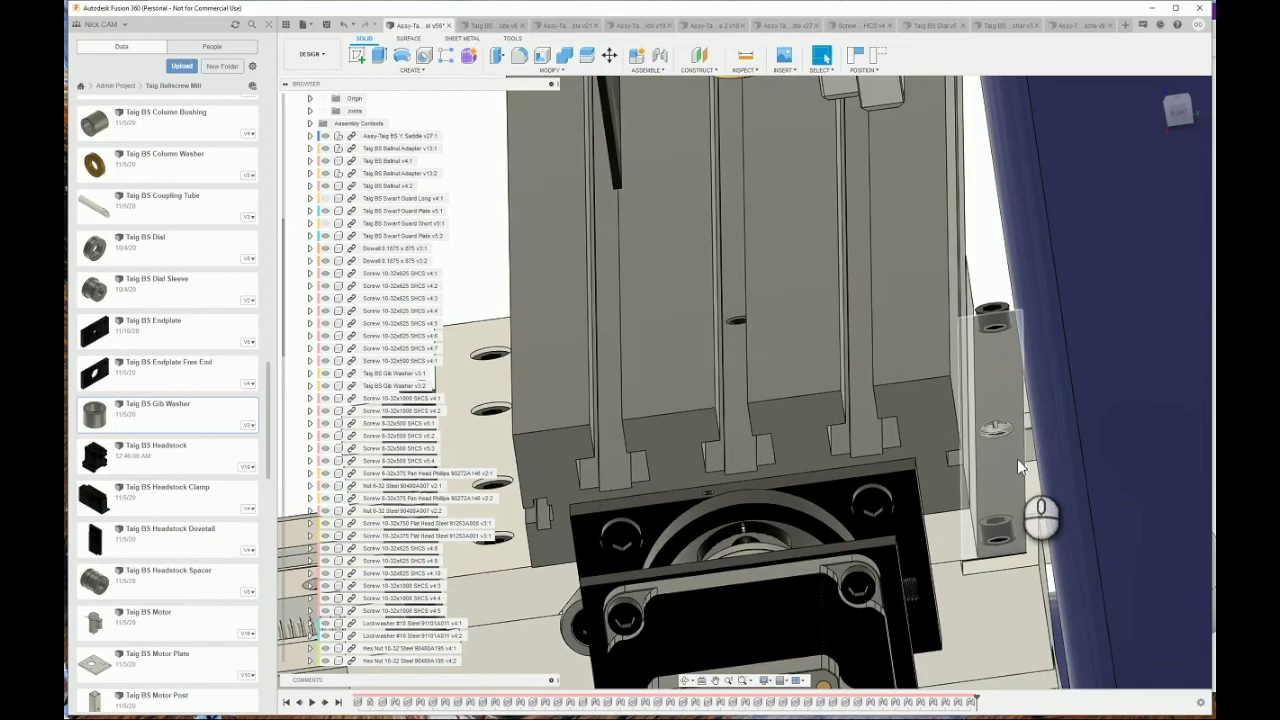
{"action": "middle_click_drag", "start_coordinate": [1036, 446], "coordinate": [1005, 468], "text": "shift"}
{"action": "scroll", "coordinate": [891, 375], "scroll_direction": "down", "scroll_amount": 4}
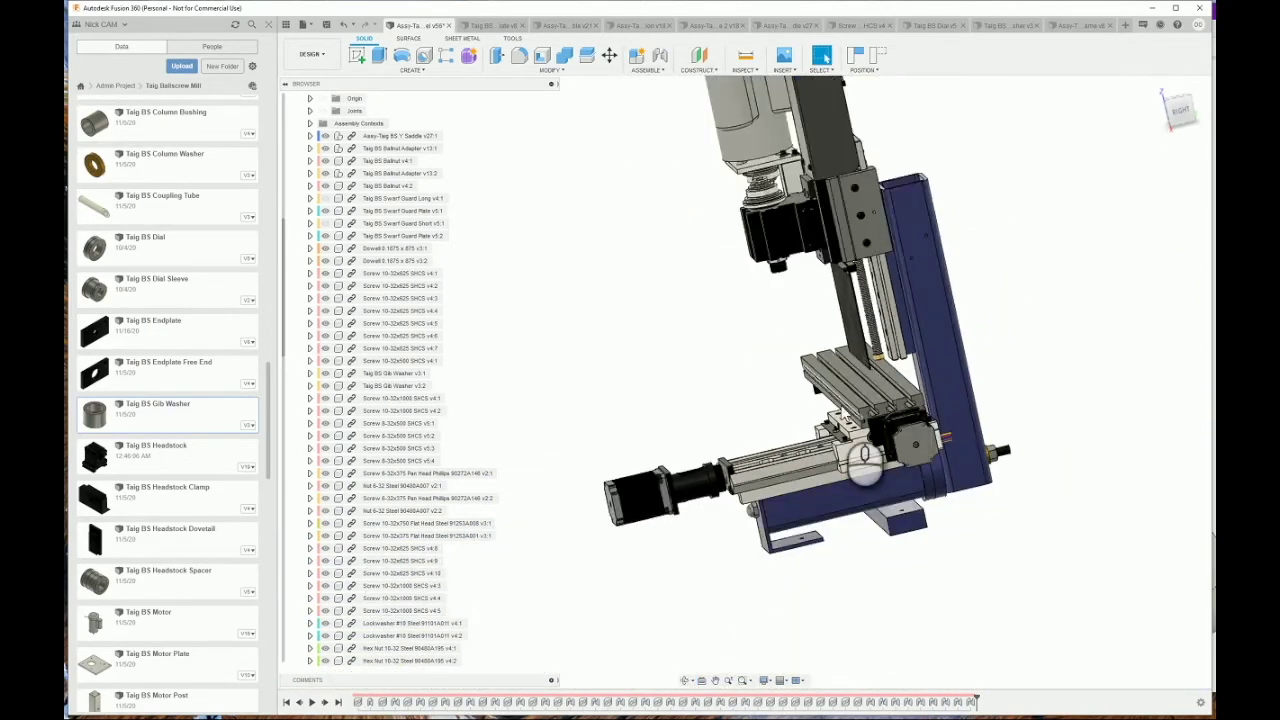
{"action": "middle_click_drag", "start_coordinate": [840, 405], "coordinate": [865, 418], "text": "shift"}
{"action": "middle_click_drag", "start_coordinate": [887, 467], "coordinate": [829, 388], "text": "shift"}
{"action": "middle_click_drag", "start_coordinate": [810, 333], "coordinate": [808, 337], "text": "shift"}
{"action": "scroll", "coordinate": [666, 357], "scroll_direction": "down", "scroll_amount": 3}
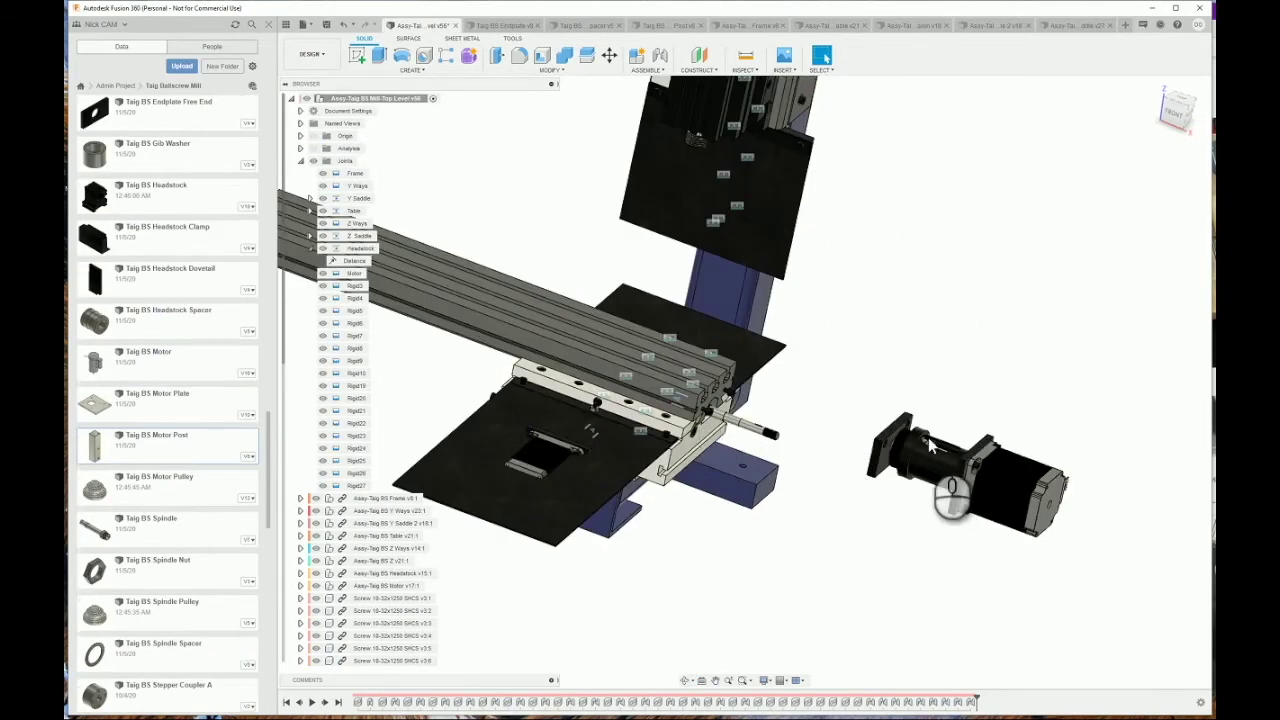
Collapse the Headstock joint and hide all joints of the top-level mill
{"action": "left_click", "coordinate": [313, 259]}
{"action": "key", "text": "Delete"}
{"action": "scroll", "coordinate": [930, 460], "scroll_direction": "down", "scroll_amount": 3}
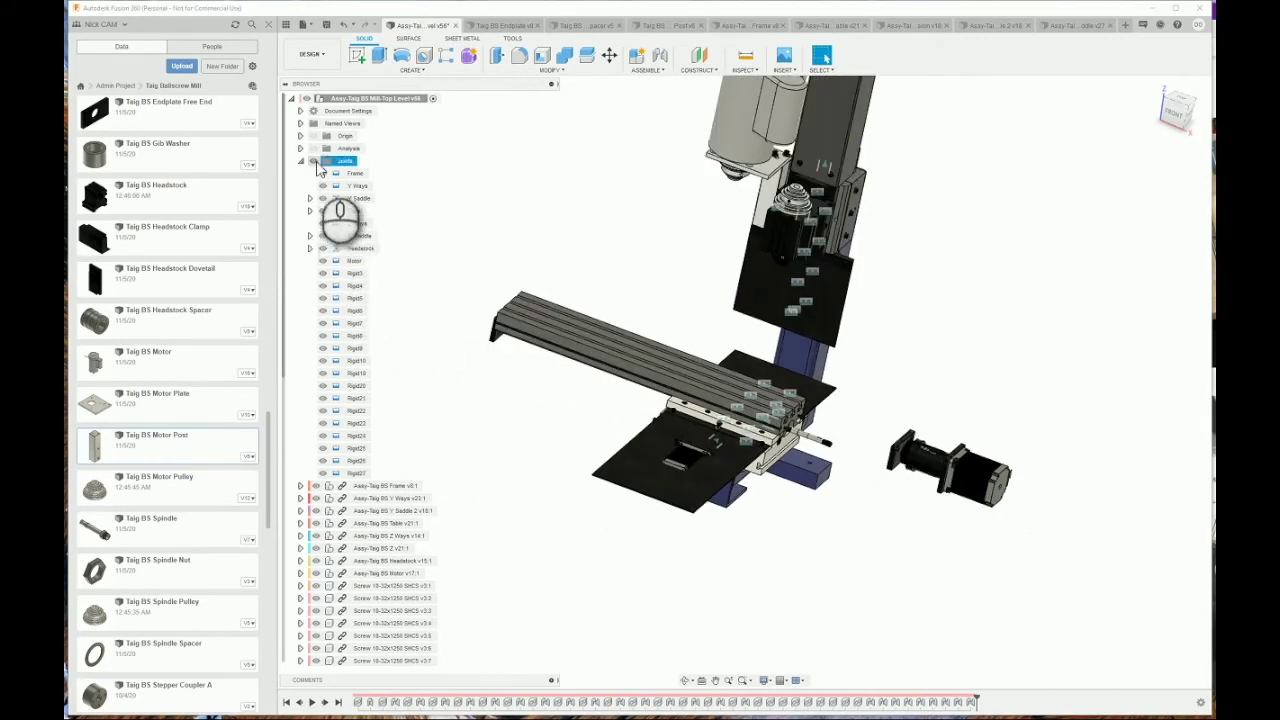
{"action": "scroll", "coordinate": [918, 468], "scroll_direction": "up", "scroll_amount": 2}
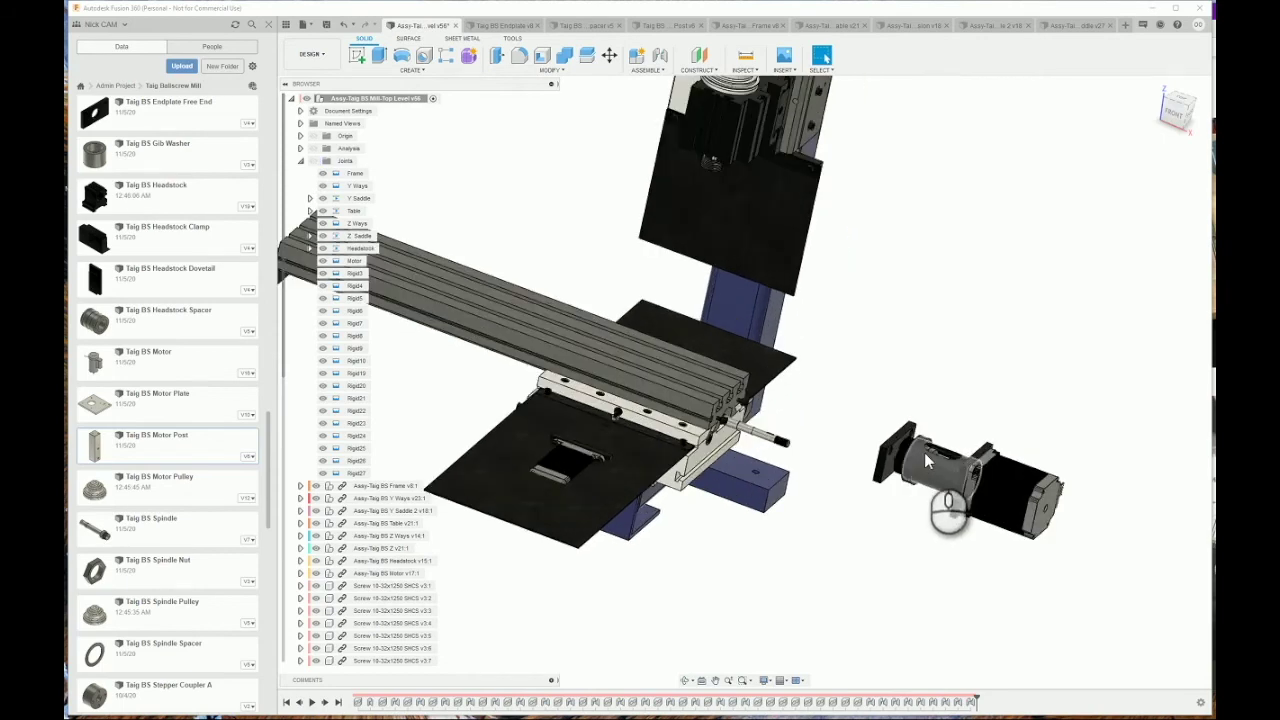
Slide the table lengthwise to bring the detached motor assembly back to its end, and revert the moved position
{"action": "middle_click_drag", "start_coordinate": [926, 460], "coordinate": [880, 447], "text": "shift"}
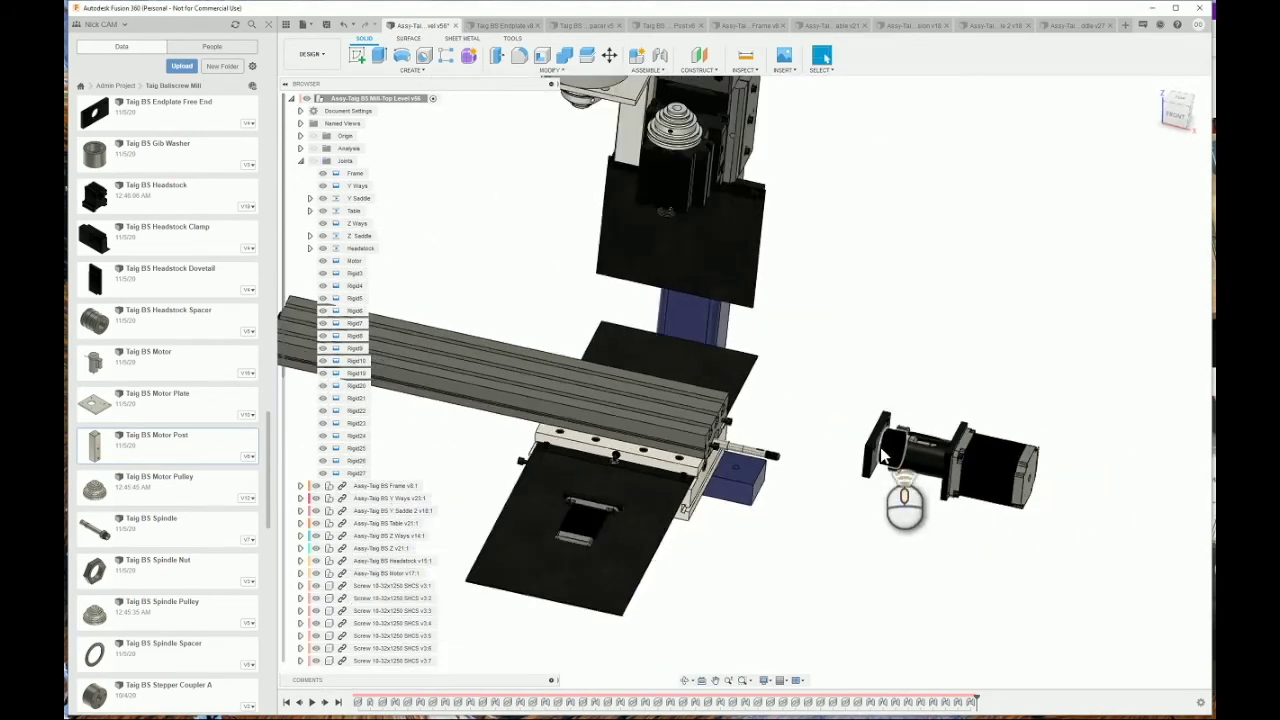
{"action": "left_click", "coordinate": [640, 405]}
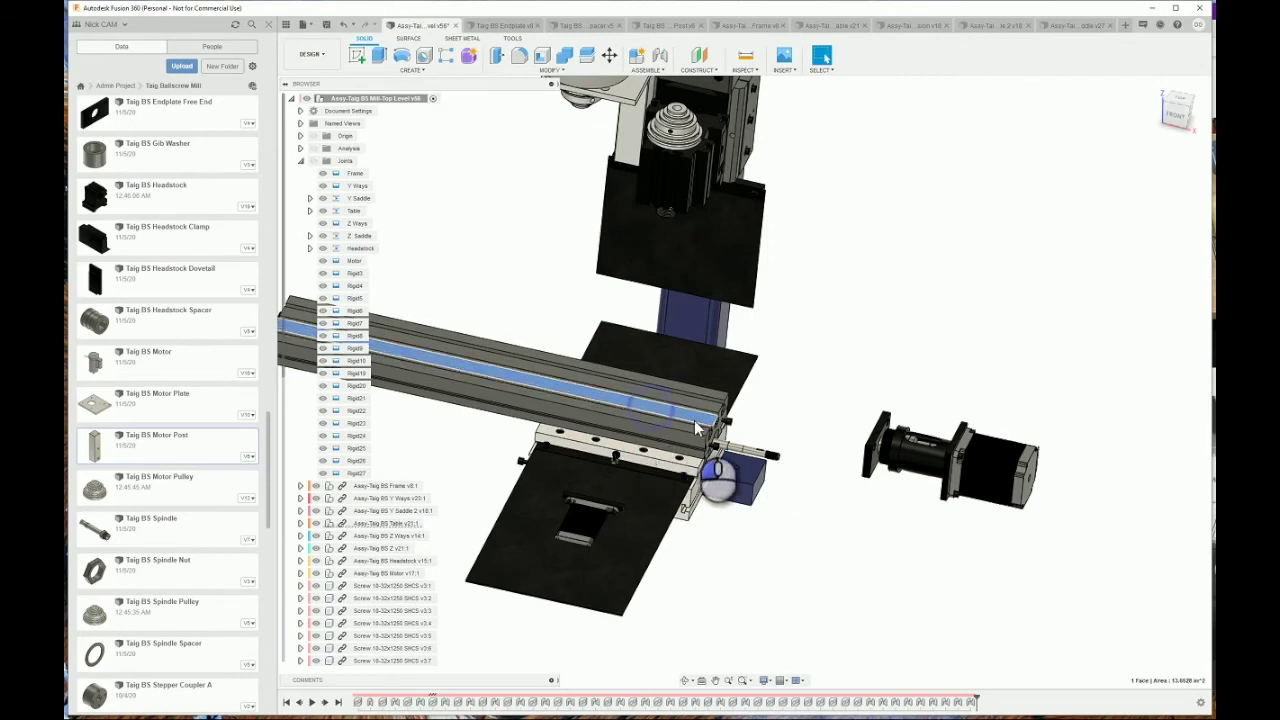
{"action": "left_click_drag", "start_coordinate": [720, 432], "coordinate": [757, 458]}
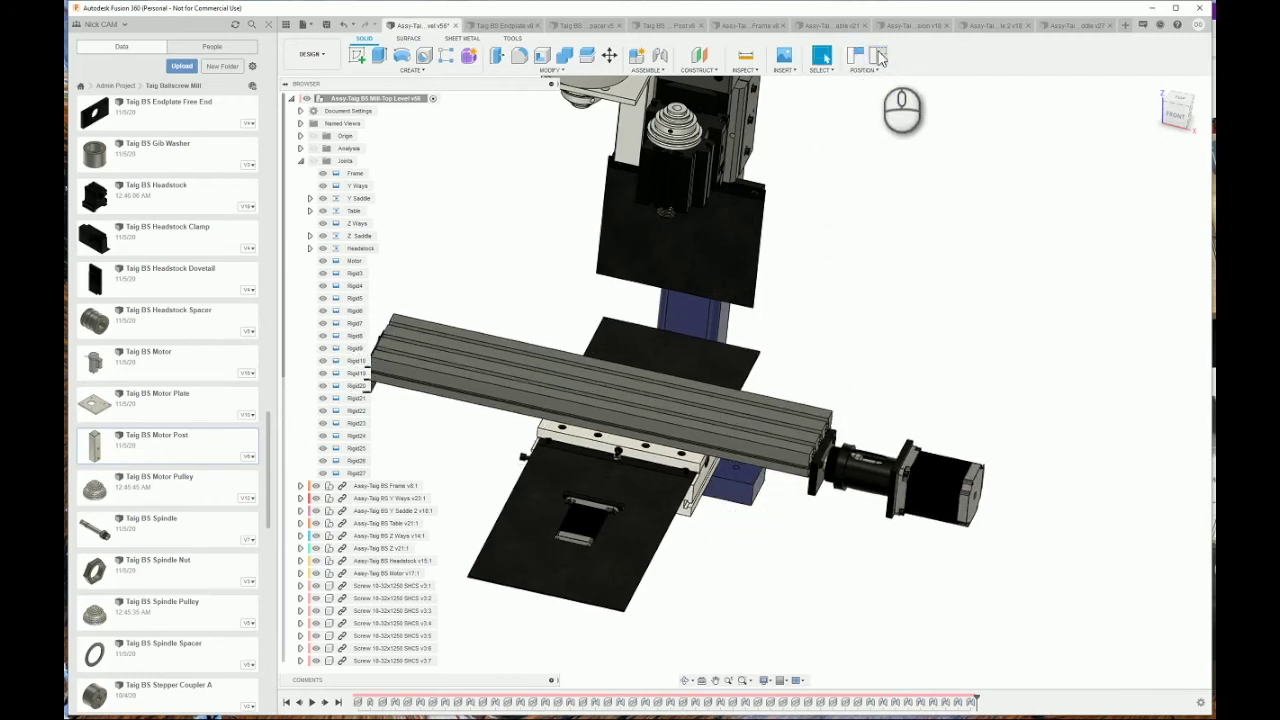
{"action": "left_click", "coordinate": [878, 57]}
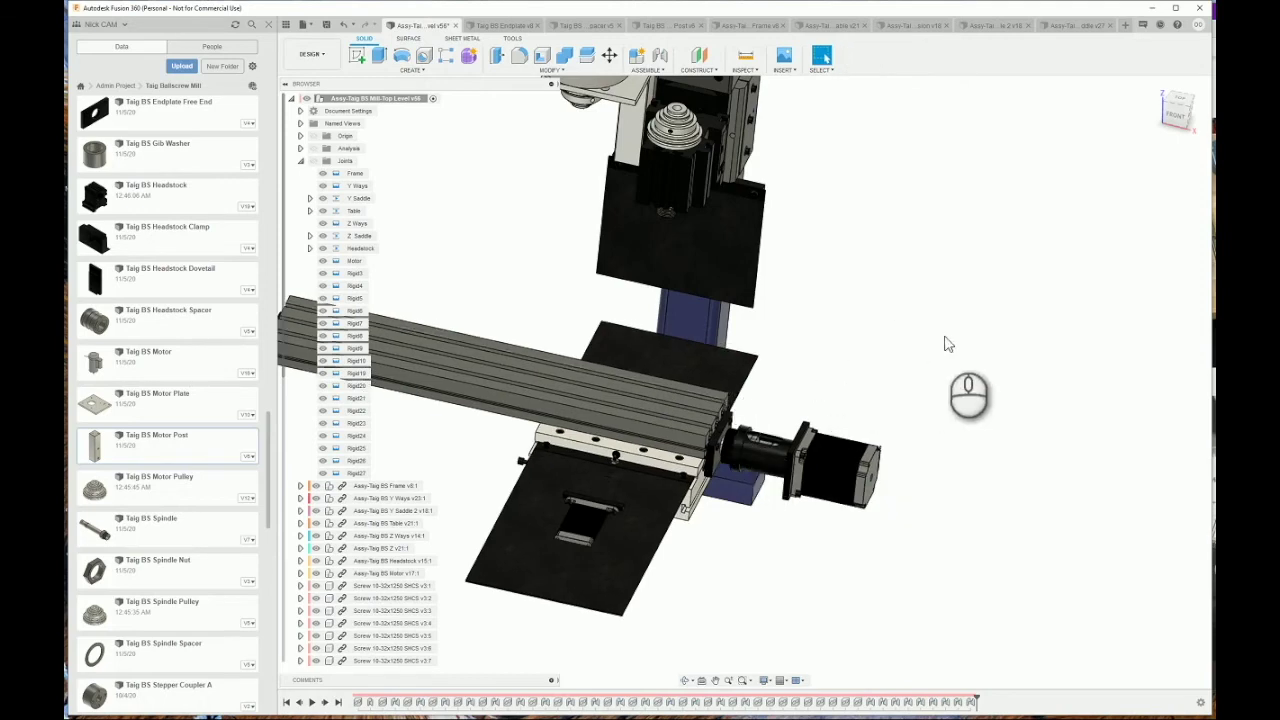
Examine the table and its attached motor from several angles, and try sliding the table along its travel
{"action": "scroll", "coordinate": [948, 344], "scroll_direction": "down", "scroll_amount": 3}
{"action": "middle_click_drag", "start_coordinate": [810, 378], "coordinate": [855, 365], "text": "shift"}
{"action": "middle_click_drag", "start_coordinate": [865, 410], "coordinate": [868, 398], "text": "shift"}
{"action": "scroll", "coordinate": [848, 398], "scroll_direction": "up", "scroll_amount": 2}
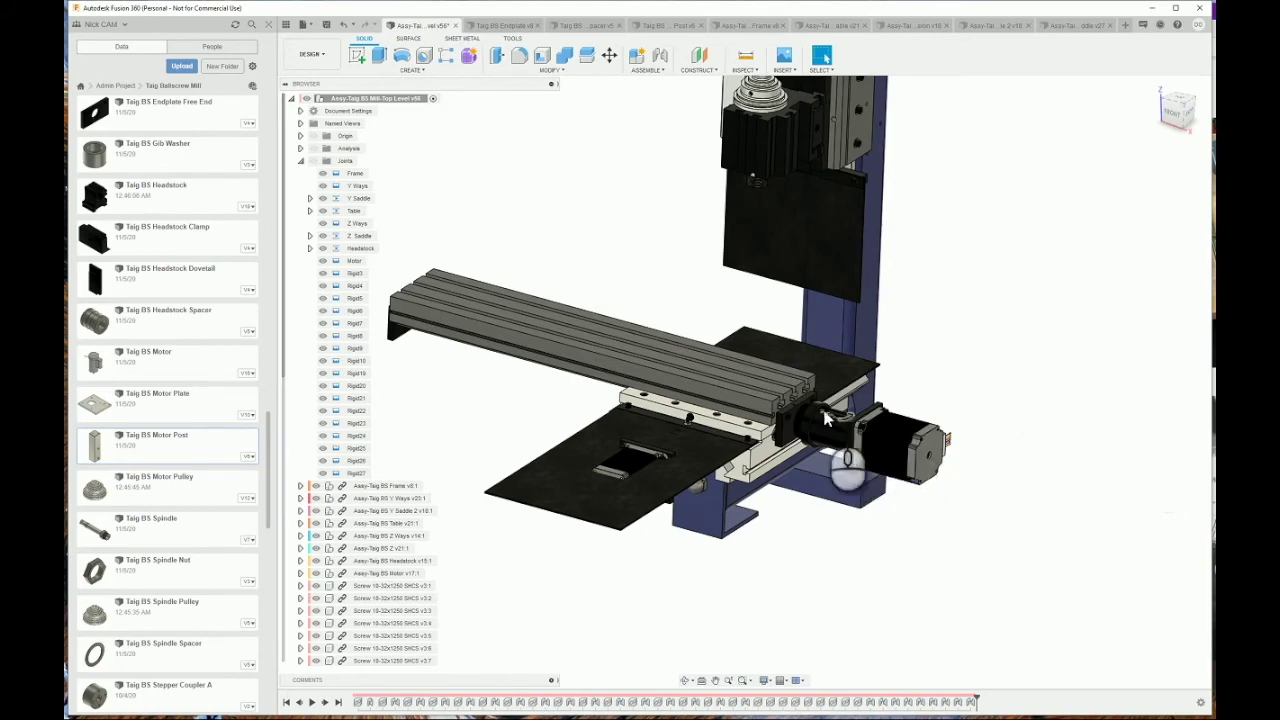
{"action": "scroll", "coordinate": [719, 384], "scroll_direction": "up", "scroll_amount": 2}
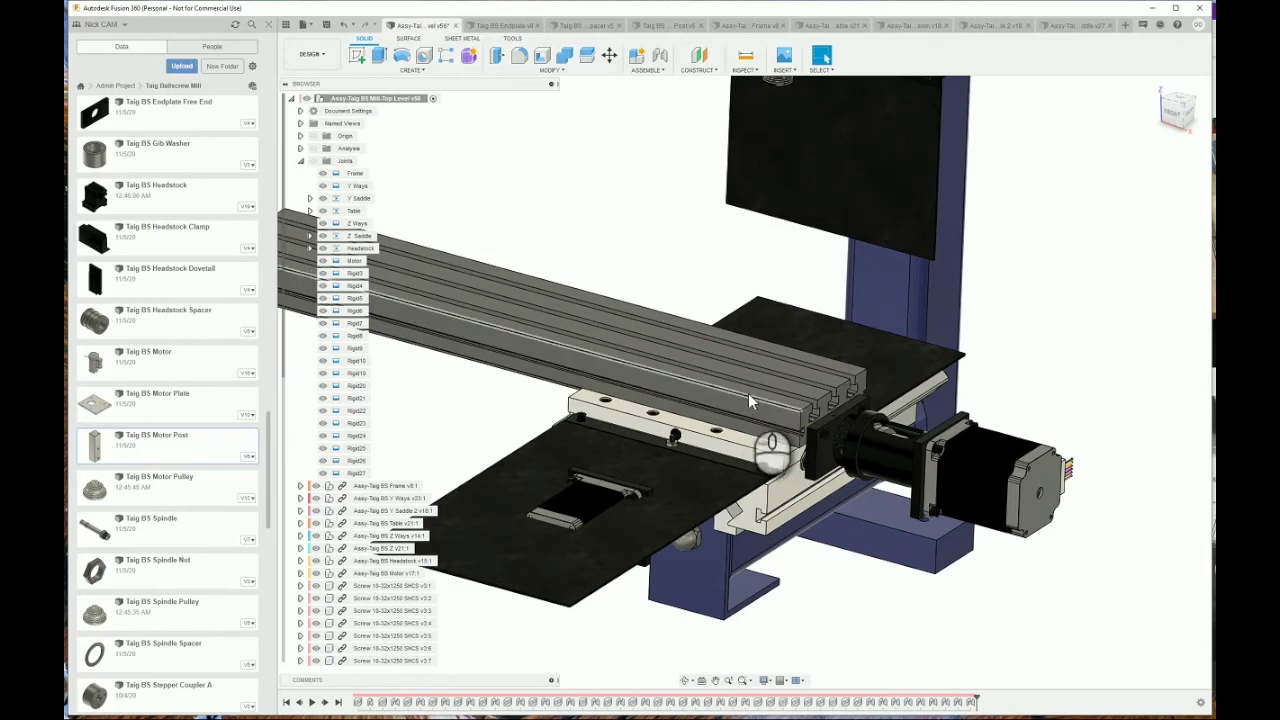
{"action": "left_click_drag", "start_coordinate": [748, 393], "coordinate": [846, 408]}
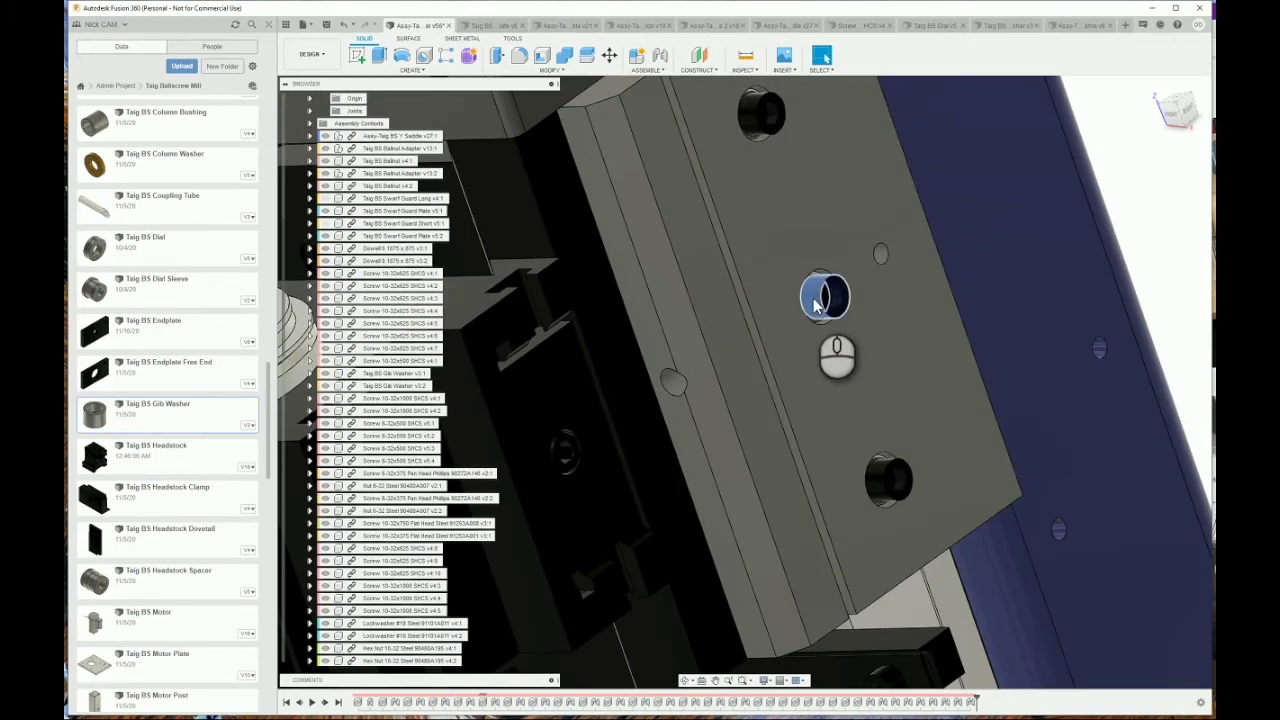
Open the Screw 10-32x1000 SHCS component as a separate design and examine it from another angle
{"action": "scroll", "coordinate": [385, 540], "scroll_direction": "down", "scroll_amount": 3}
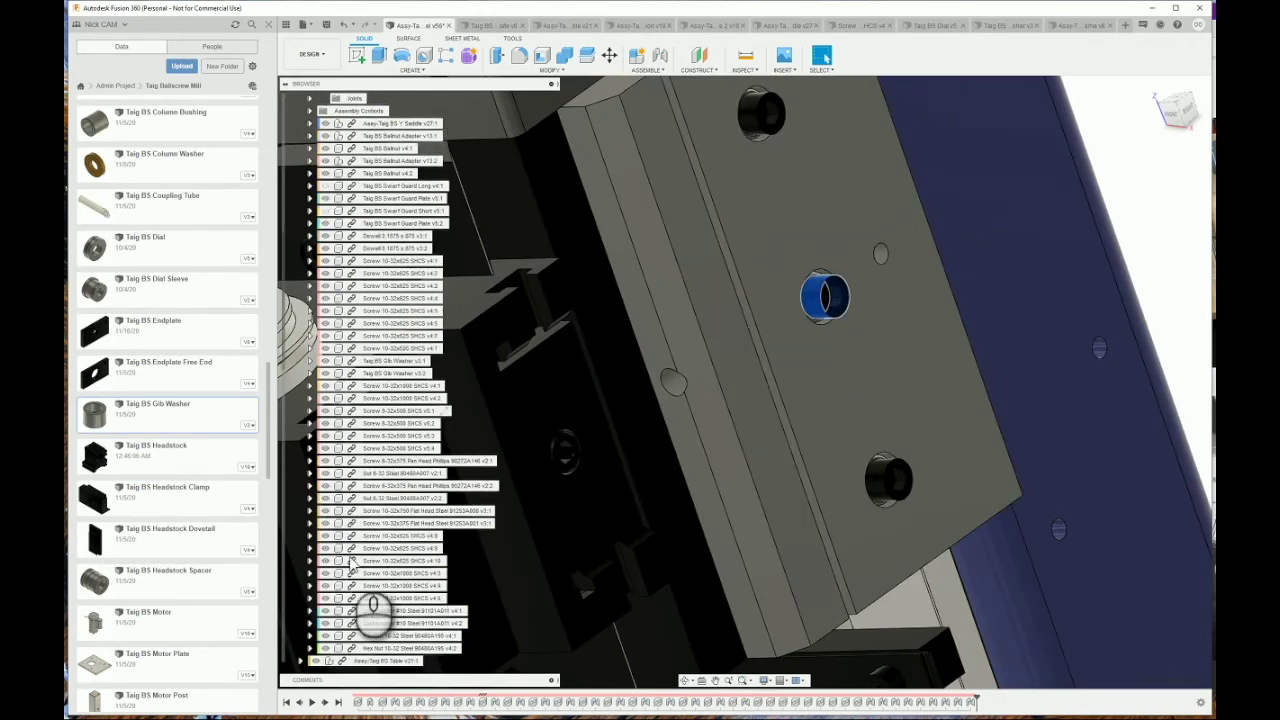
{"action": "right_click", "coordinate": [381, 538]}
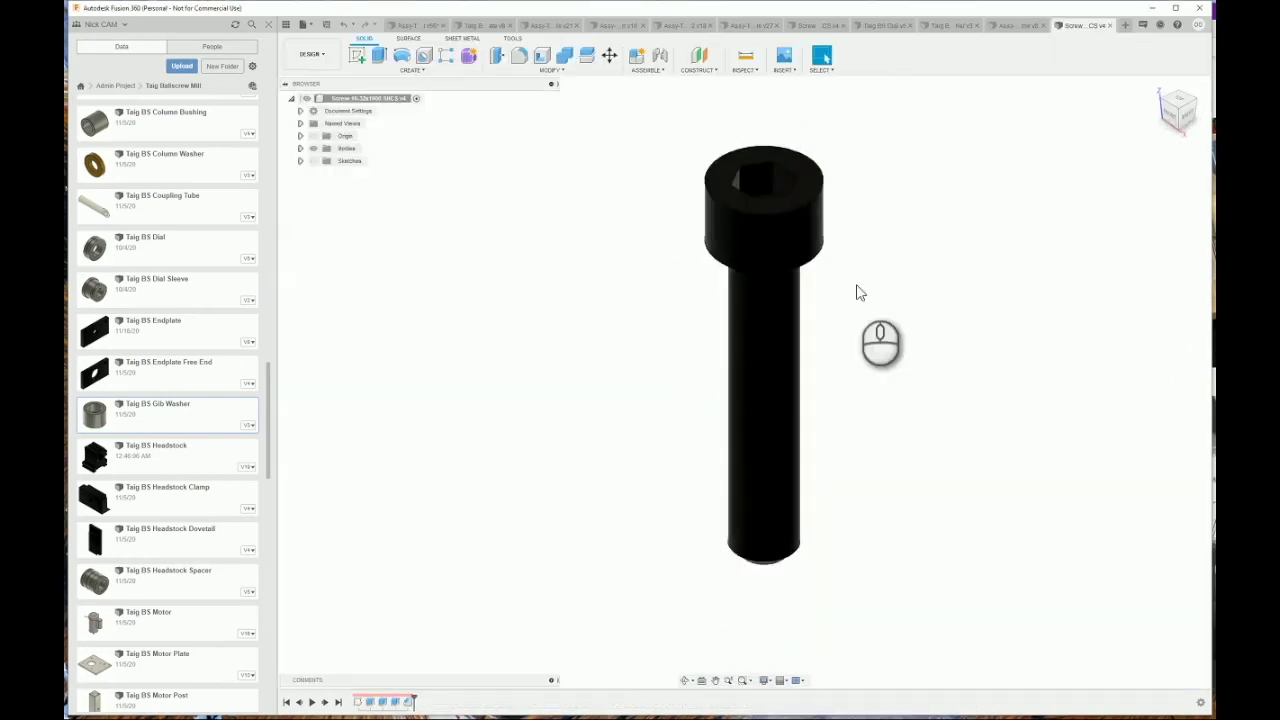
{"action": "mouse_move", "coordinate": [857, 289]}
{"action": "middle_mouse_down", "text": "shift"}
{"action": "mouse_move", "coordinate": [779, 312]}
{"action": "mouse_move", "coordinate": [748, 263]}
{"action": "mouse_move", "coordinate": [690, 297]}
{"action": "mouse_move", "coordinate": [672, 270]}
{"action": "mouse_move", "coordinate": [663, 331]}
{"action": "mouse_move", "coordinate": [726, 298]}
{"action": "mouse_move", "coordinate": [727, 340]}
{"action": "middle_mouse_up", "text": "shift"}
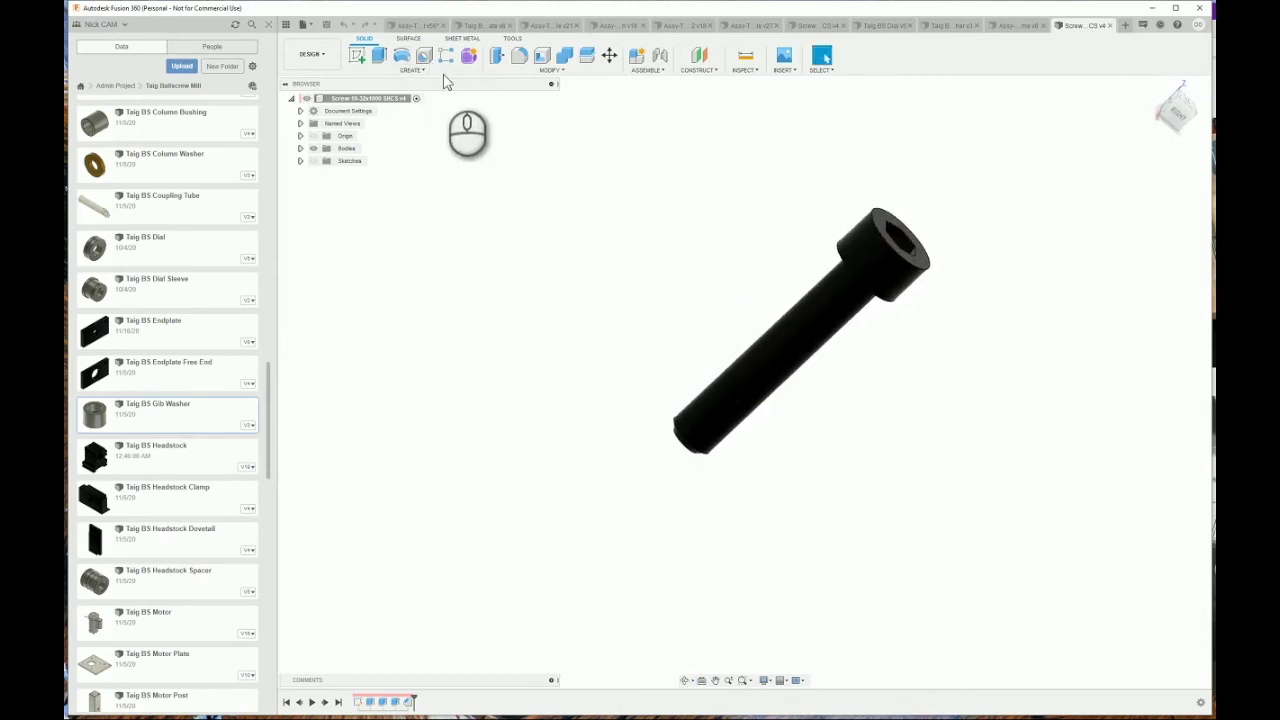
Return to the top-level mill and examine the Z saddle, headstock and spindle motor from the side and front
{"action": "left_click", "coordinate": [430, 26]}
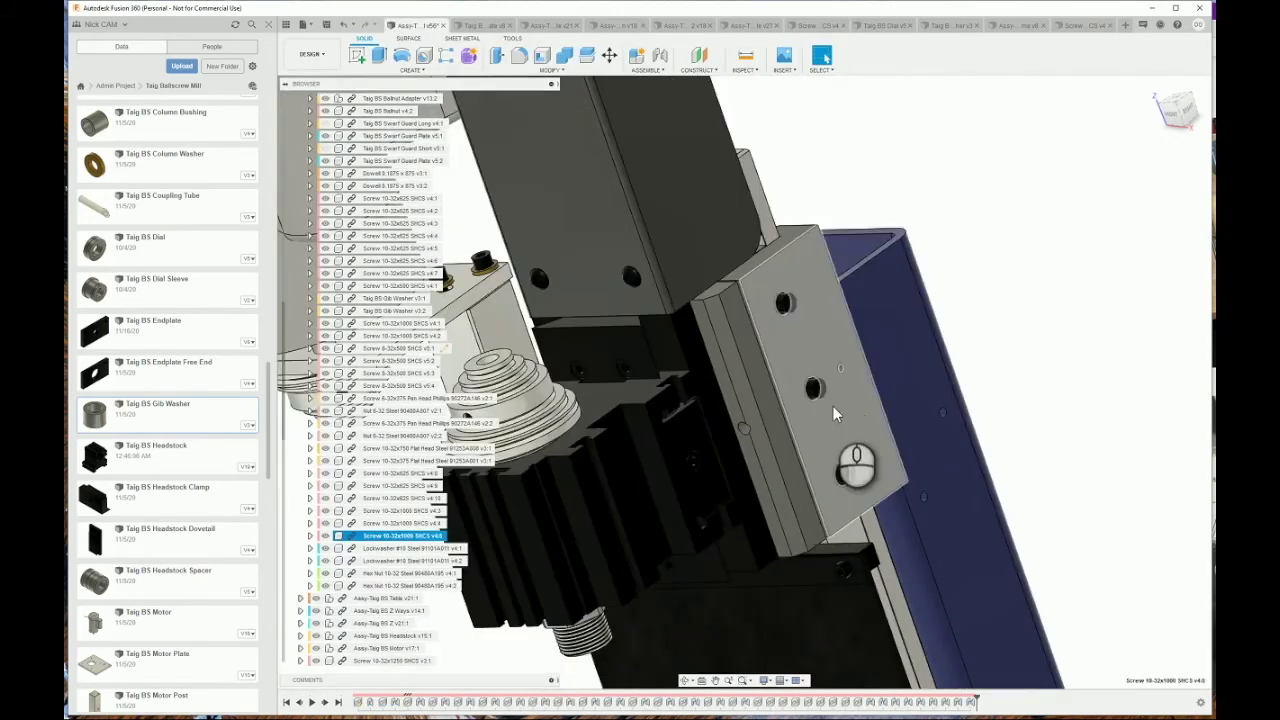
{"action": "scroll", "coordinate": [825, 337], "scroll_direction": "down", "scroll_amount": 5}
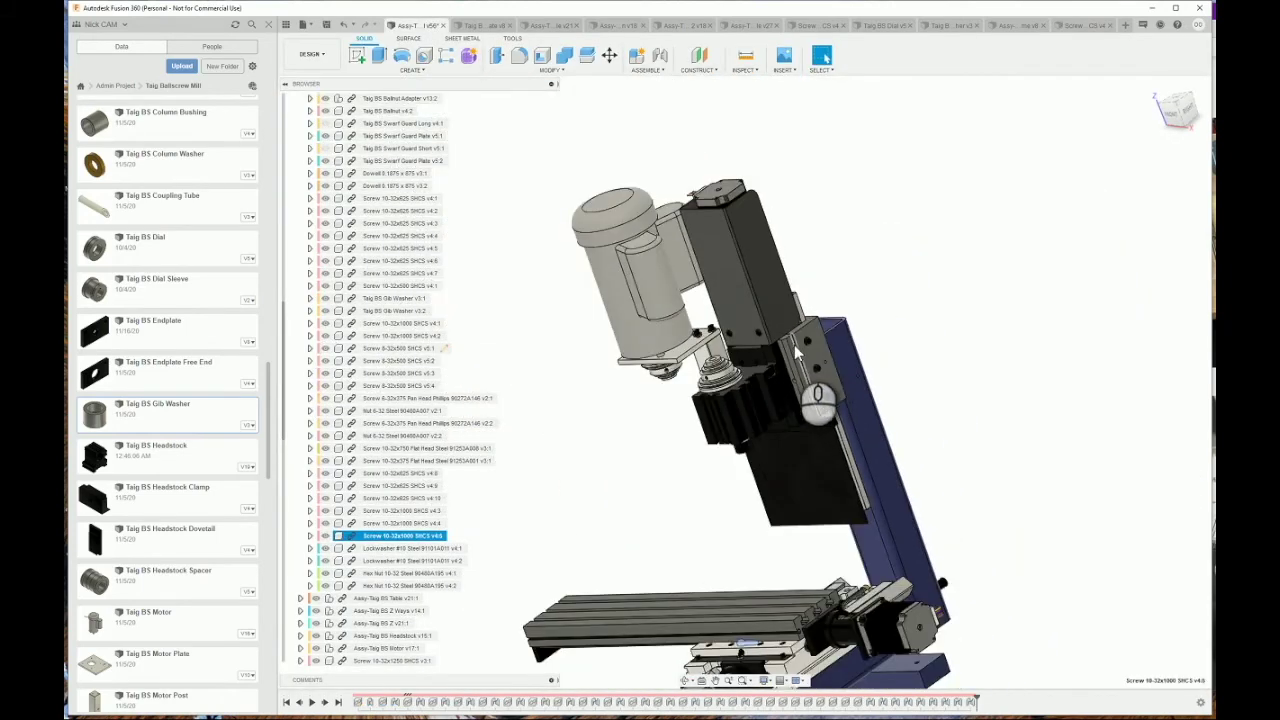
{"action": "scroll", "coordinate": [788, 333], "scroll_direction": "up", "scroll_amount": 2}
{"action": "middle_click_drag", "start_coordinate": [788, 333], "coordinate": [731, 333], "text": "shift"}
{"action": "mouse_move", "coordinate": [752, 385]}
{"action": "middle_mouse_down", "text": "shift"}
{"action": "mouse_move", "coordinate": [700, 392]}
{"action": "mouse_move", "coordinate": [789, 392]}
{"action": "mouse_move", "coordinate": [854, 363]}
{"action": "mouse_move", "coordinate": [832, 275]}
{"action": "mouse_move", "coordinate": [816, 553]}
{"action": "mouse_move", "coordinate": [791, 471]}
{"action": "mouse_move", "coordinate": [607, 400]}
{"action": "middle_mouse_up", "text": "shift"}
{"action": "scroll", "coordinate": [388, 326], "scroll_direction": "up", "scroll_amount": 5}
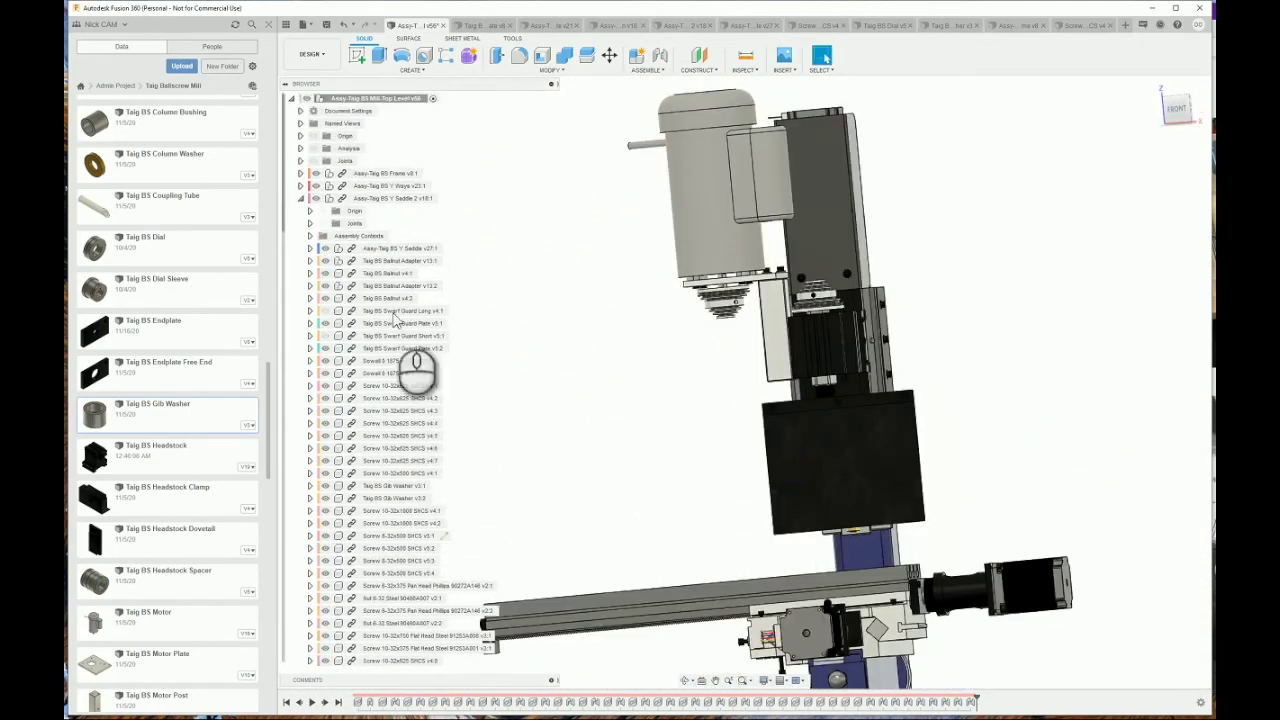
Collapse the Y Saddle 2 subassembly, turn on the display of analyses and expand the list of section analyses
{"action": "left_click", "coordinate": [300, 198]}
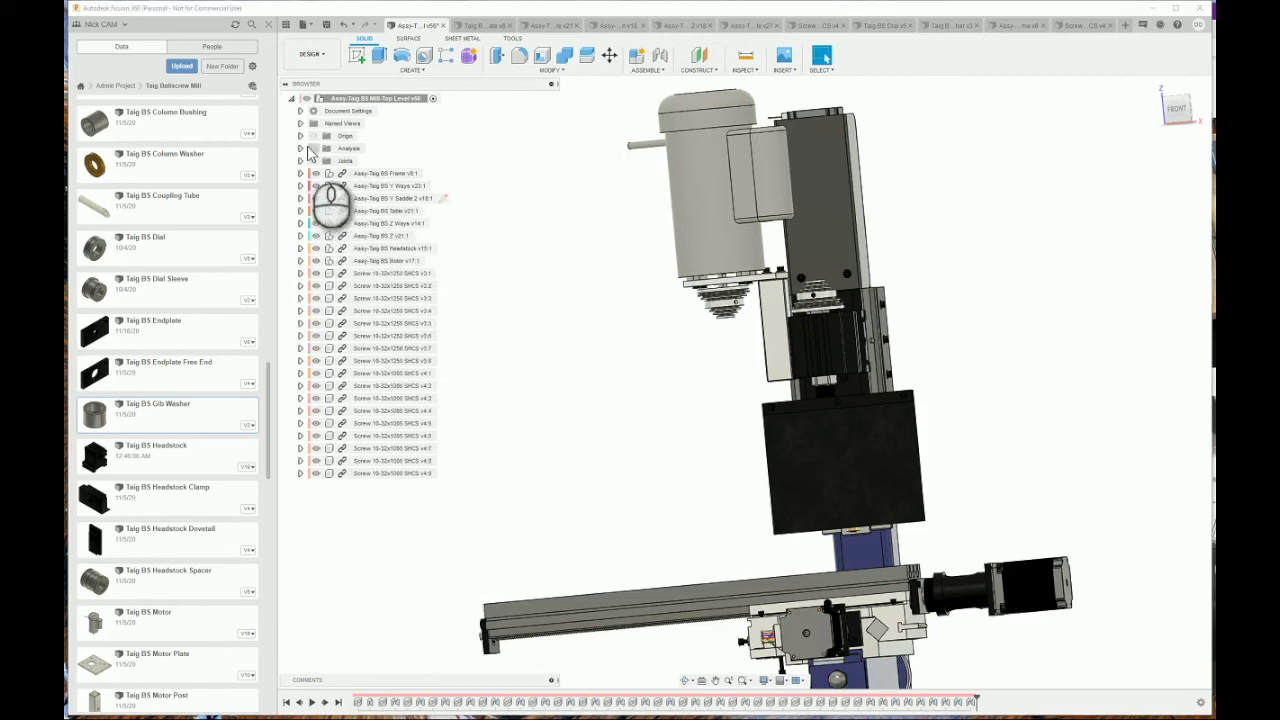
{"action": "left_click", "coordinate": [313, 149]}
{"action": "left_click", "coordinate": [300, 148]}
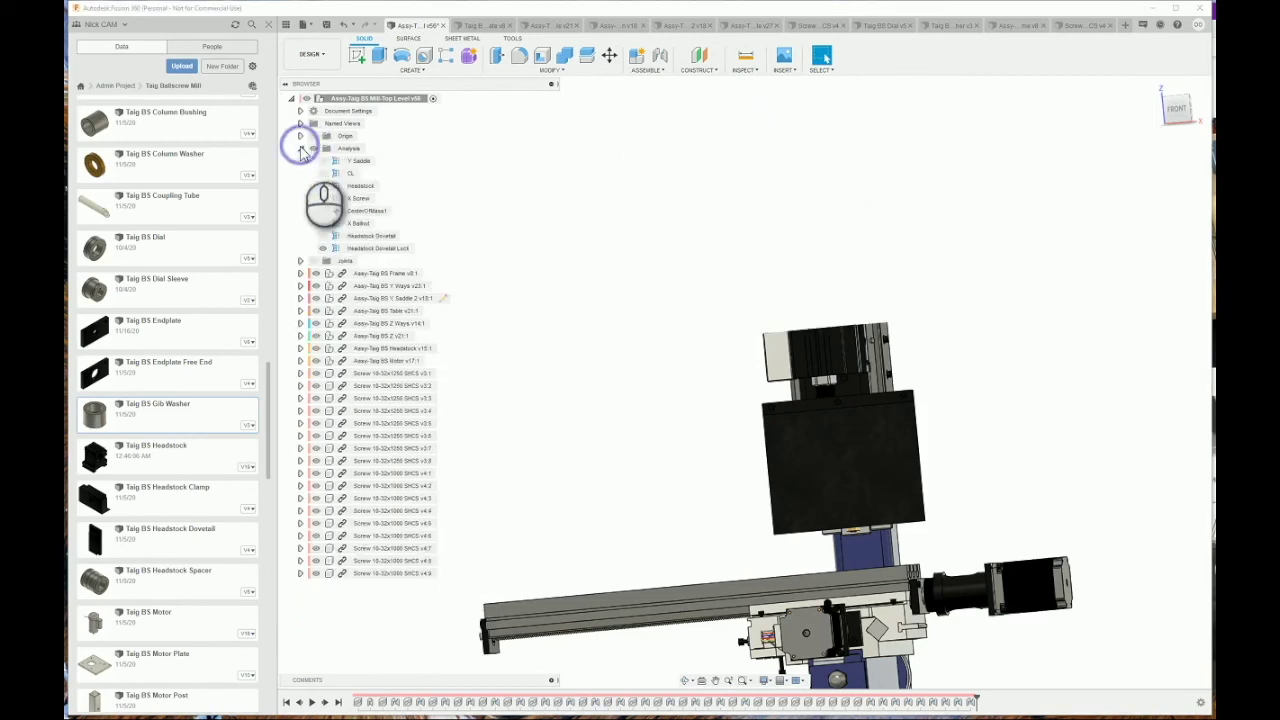
Show the CL section analysis and examine the sectioned countersunk screw between the Y saddle and the ballnut
{"action": "left_click", "coordinate": [322, 173]}
{"action": "scroll", "coordinate": [775, 298], "scroll_direction": "down", "scroll_amount": 3}
{"action": "middle_click_drag", "start_coordinate": [692, 166], "coordinate": [690, 481], "text": "shift"}
{"action": "scroll", "coordinate": [693, 483], "scroll_direction": "up", "scroll_amount": 5}
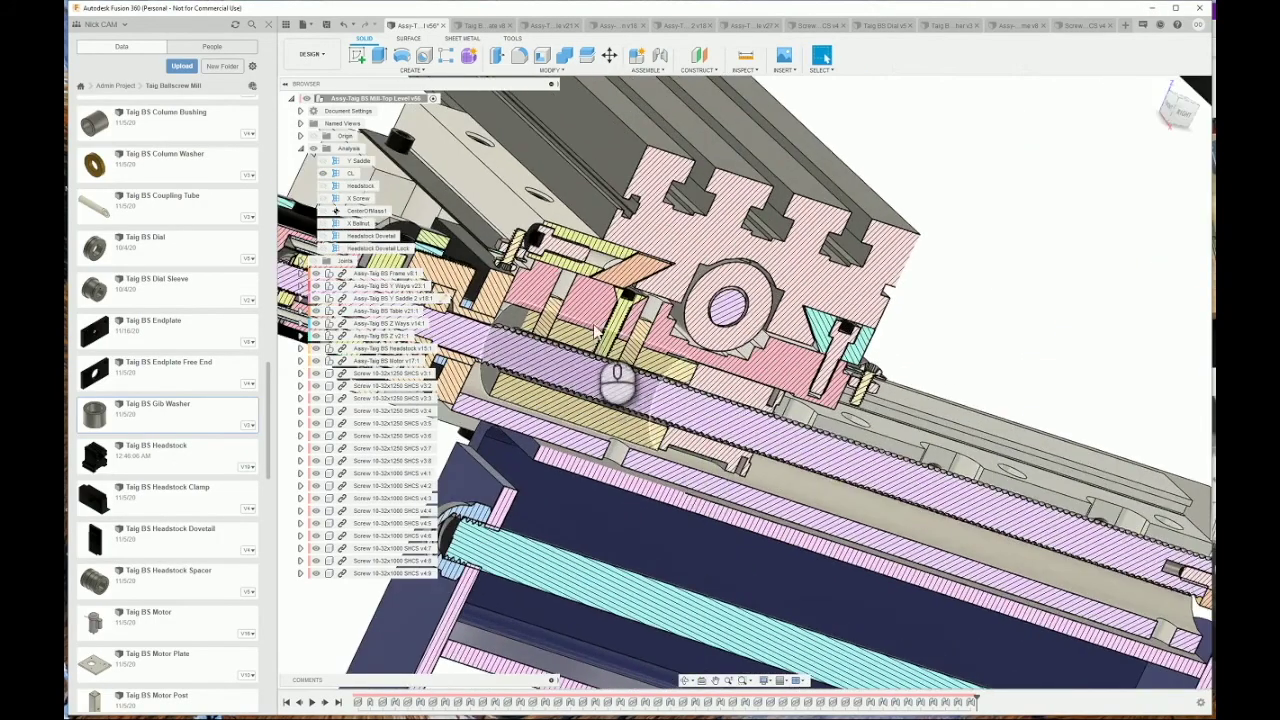
{"action": "scroll", "coordinate": [609, 371], "scroll_direction": "up", "scroll_amount": 2}
{"action": "scroll", "coordinate": [653, 306], "scroll_direction": "up", "scroll_amount": 4}
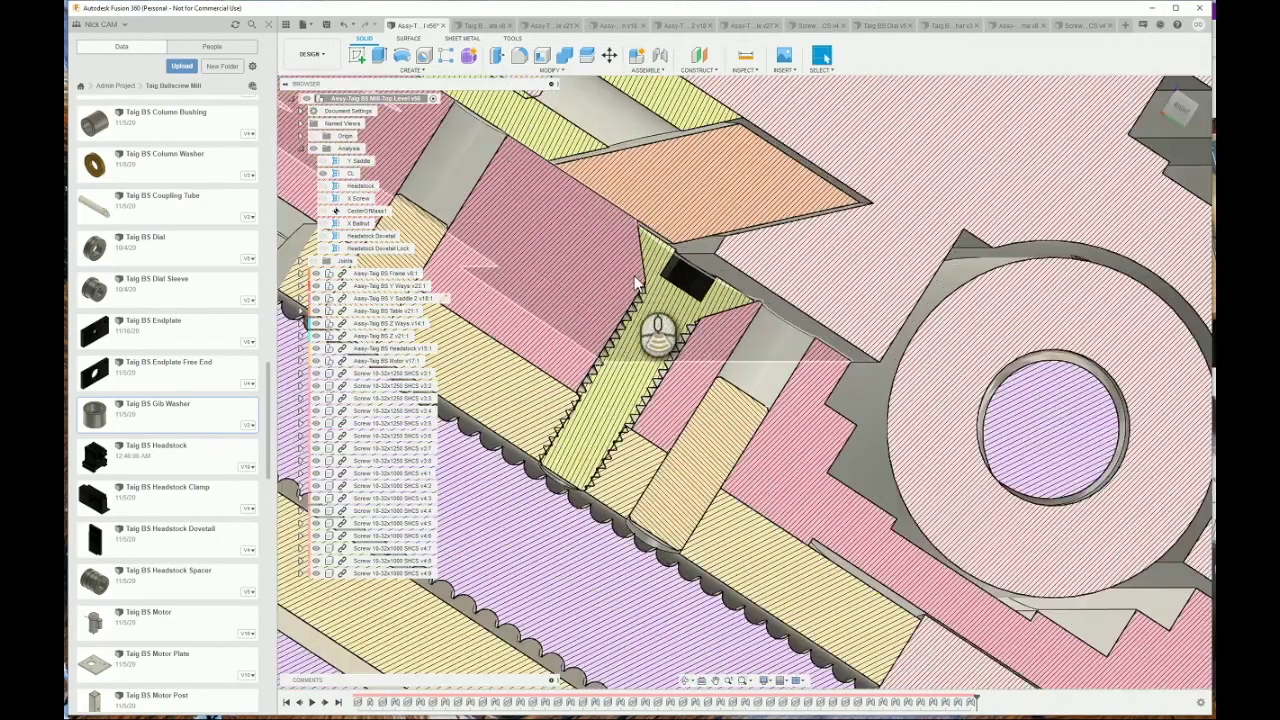
{"action": "scroll", "coordinate": [680, 315], "scroll_direction": "down", "scroll_amount": 5}
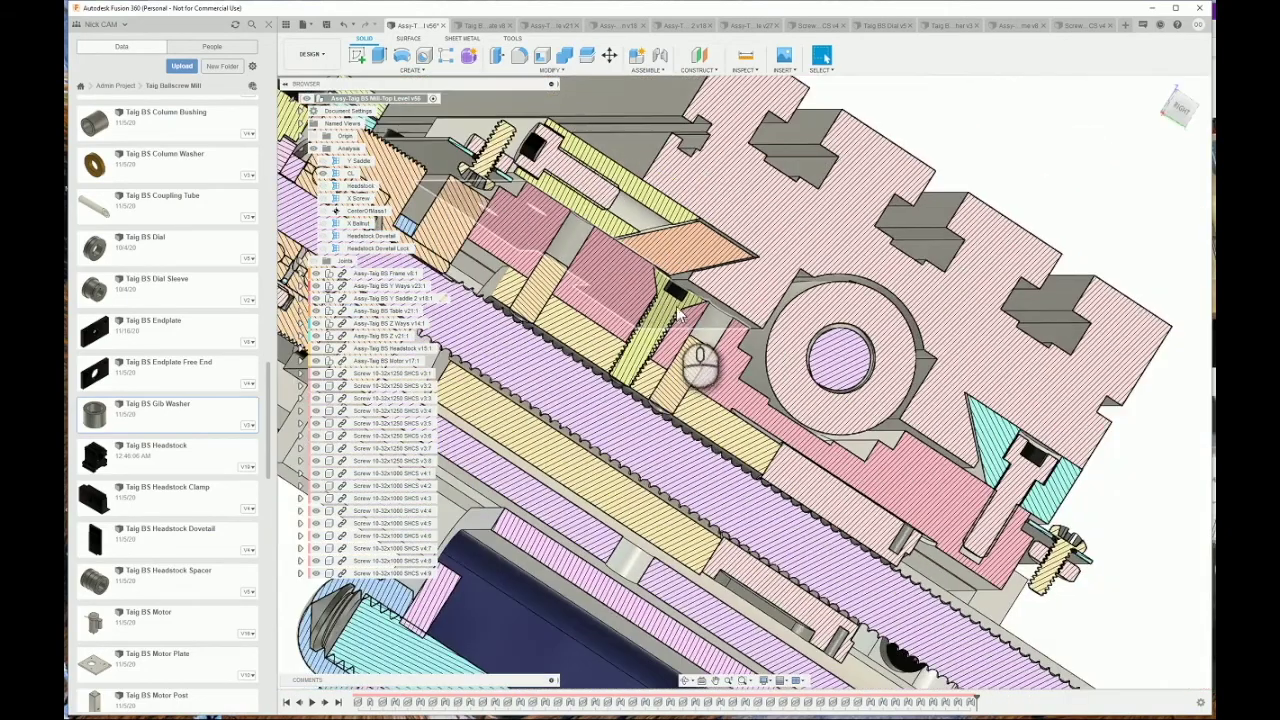
Examine the sectioned pins, gib and clamp screws around the saddle and dovetail, and the overall Y-axis cross-section
{"action": "middle_click_drag", "start_coordinate": [678, 314], "coordinate": [678, 353], "text": "shift"}
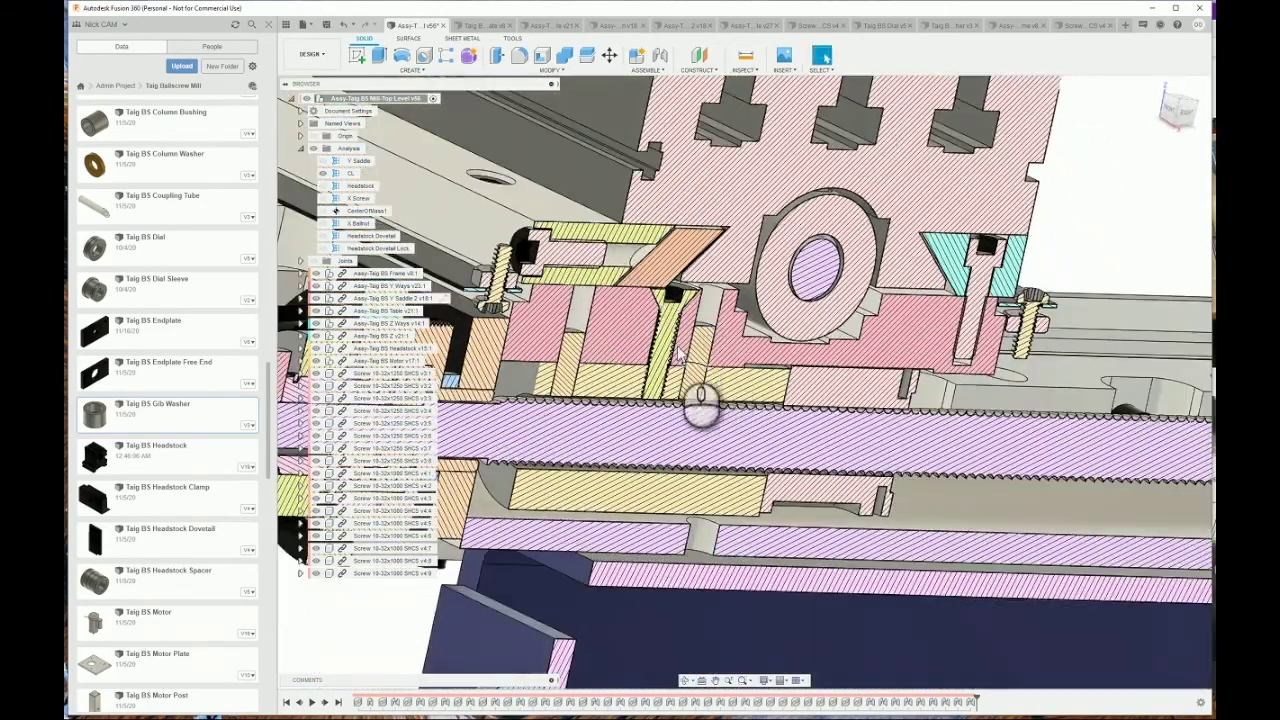
{"action": "scroll", "coordinate": [686, 322], "scroll_direction": "up", "scroll_amount": 4}
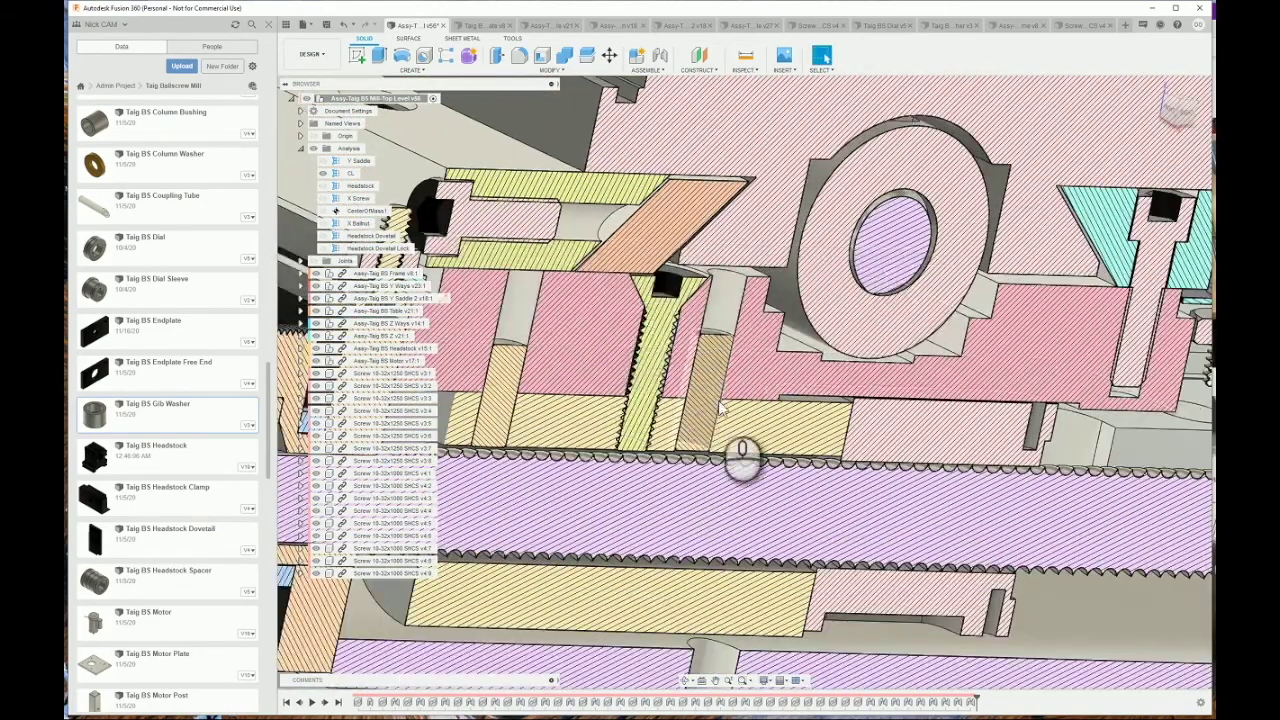
{"action": "scroll", "coordinate": [722, 407], "scroll_direction": "down", "scroll_amount": 4}
{"action": "scroll", "coordinate": [535, 372], "scroll_direction": "up", "scroll_amount": 3}
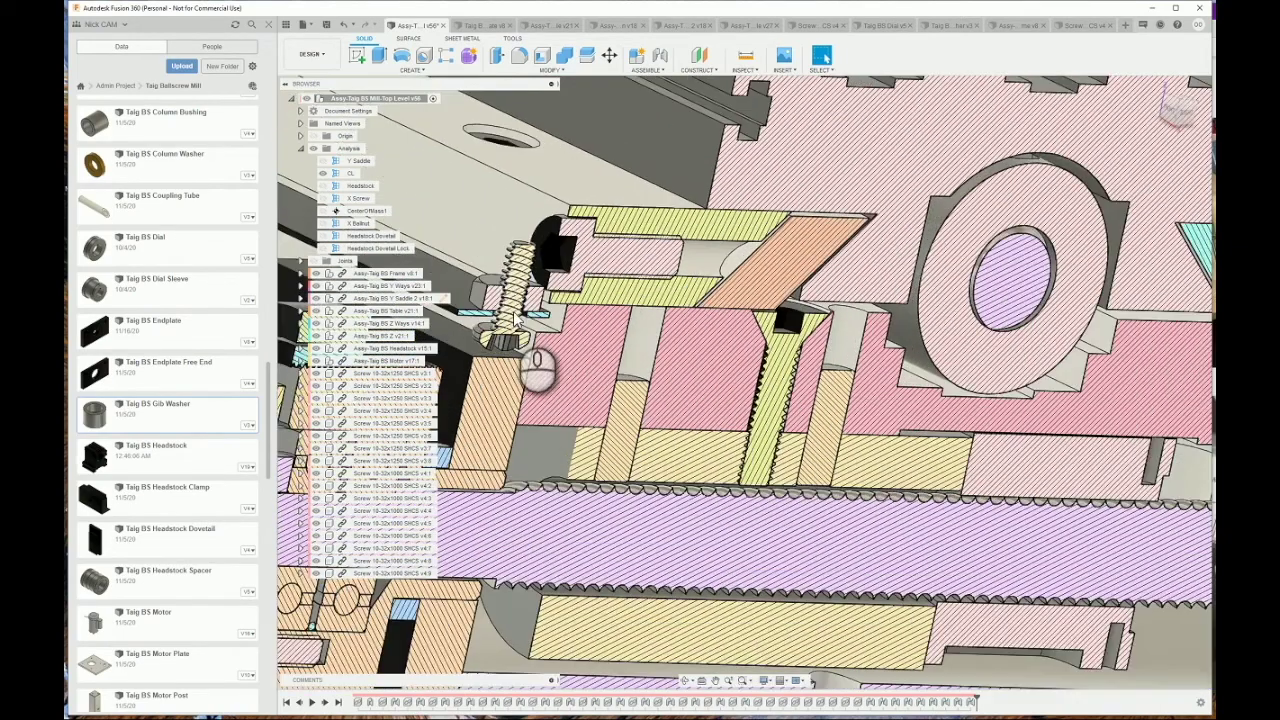
{"action": "scroll", "coordinate": [535, 372], "scroll_direction": "down", "scroll_amount": 4}
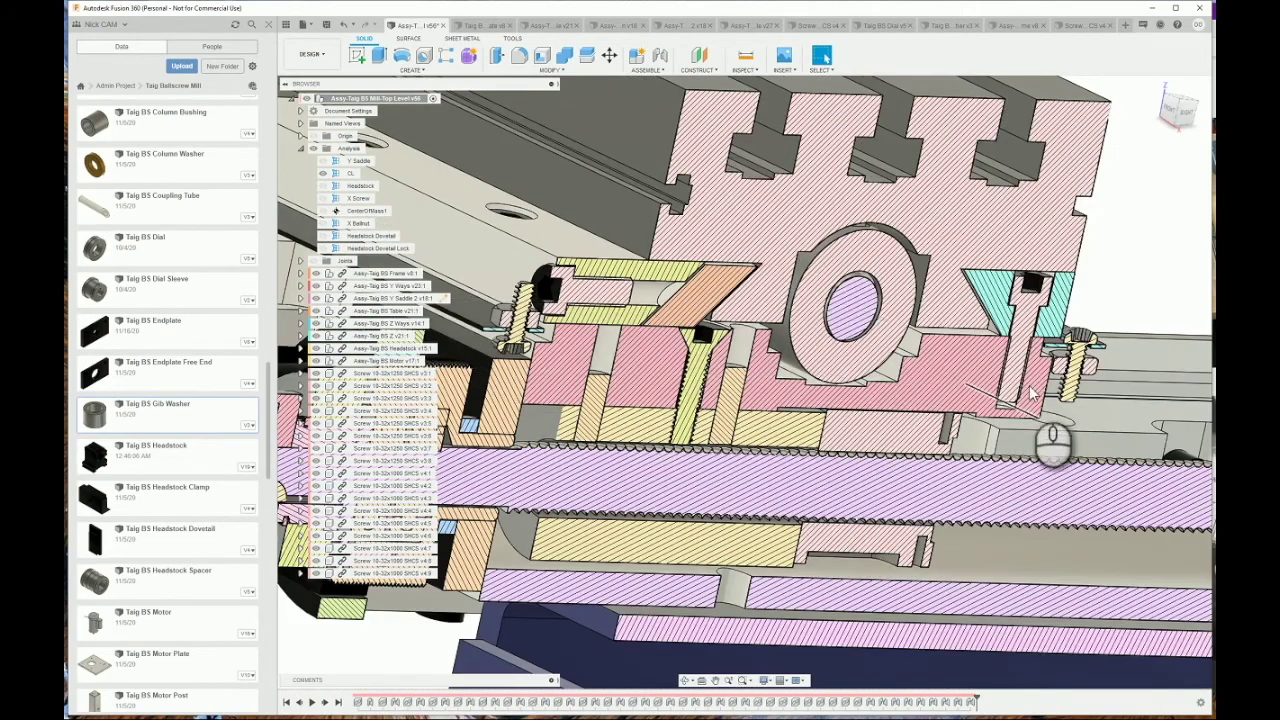
{"action": "scroll", "coordinate": [893, 420], "scroll_direction": "down", "scroll_amount": 2}
{"action": "scroll", "coordinate": [893, 420], "scroll_direction": "down", "scroll_amount": 3}
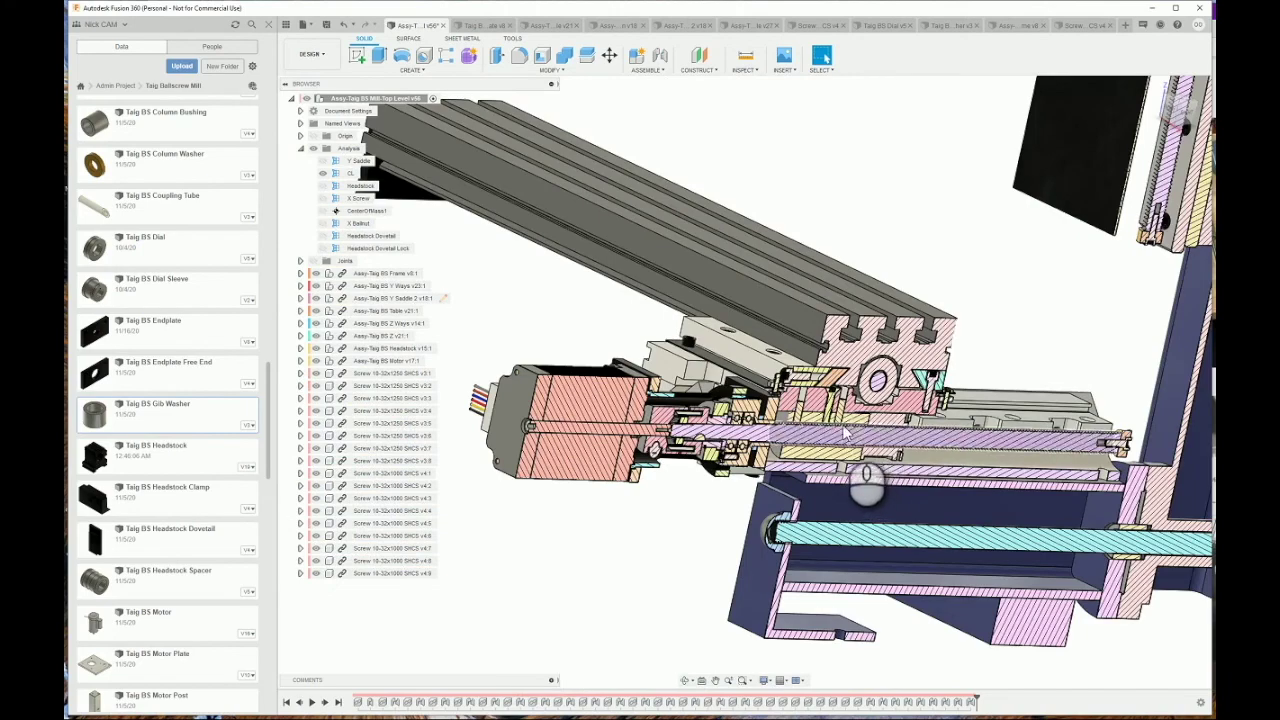
Examine the sectioned Y-axis drive from another angle and inspect the ballscrew's thread profile up close
{"action": "middle_click_drag", "start_coordinate": [845, 437], "coordinate": [796, 432], "text": "shift"}
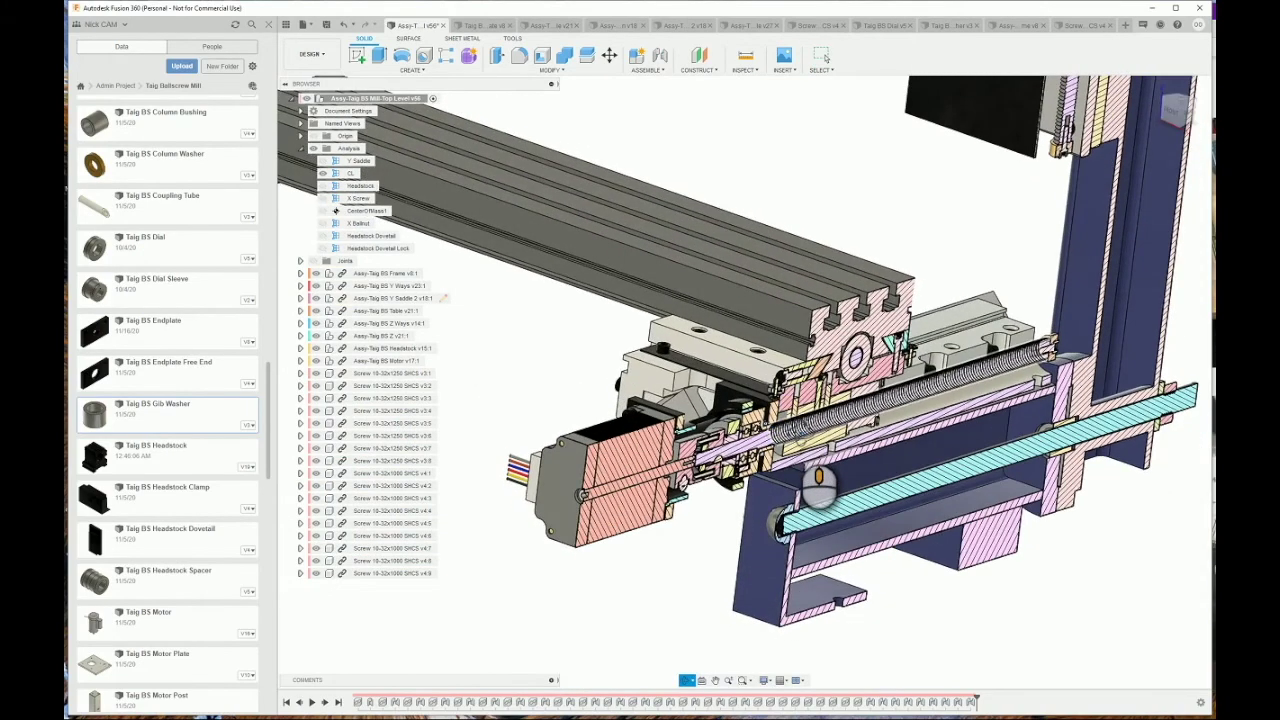
{"action": "middle_click_drag", "start_coordinate": [818, 480], "coordinate": [853, 482], "text": "shift"}
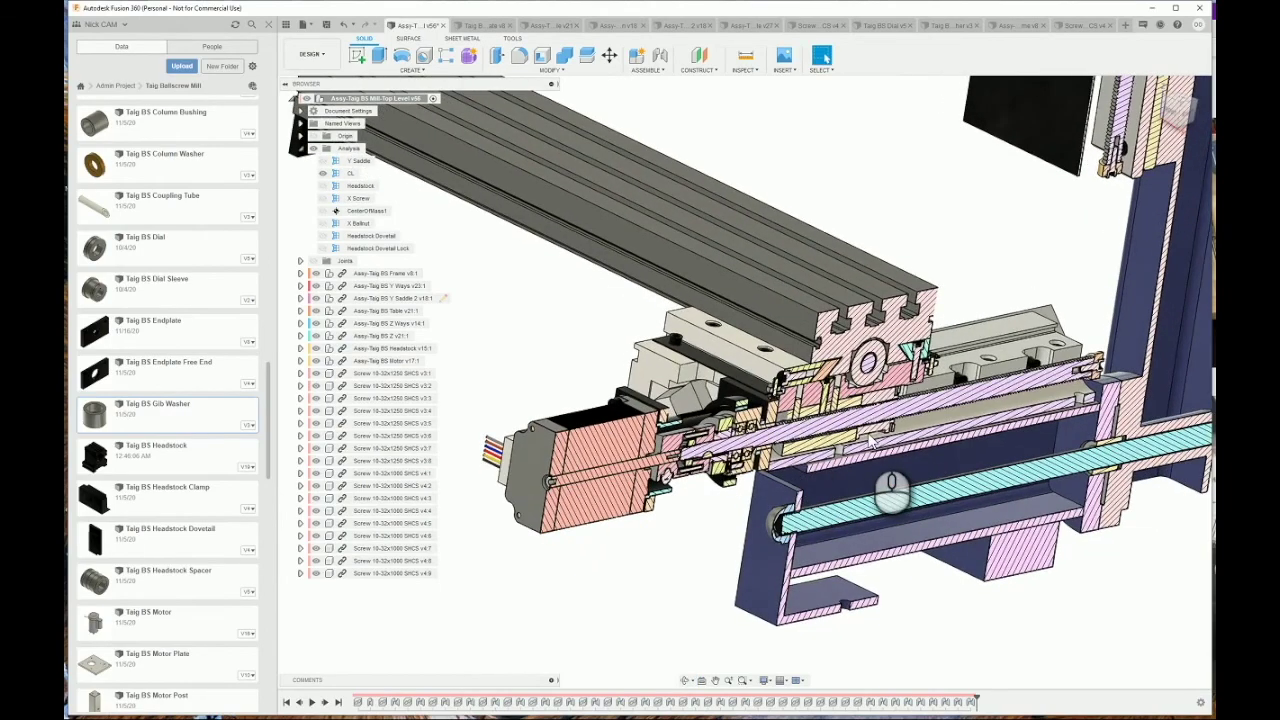
{"action": "scroll", "coordinate": [869, 441], "scroll_direction": "up", "scroll_amount": 5}
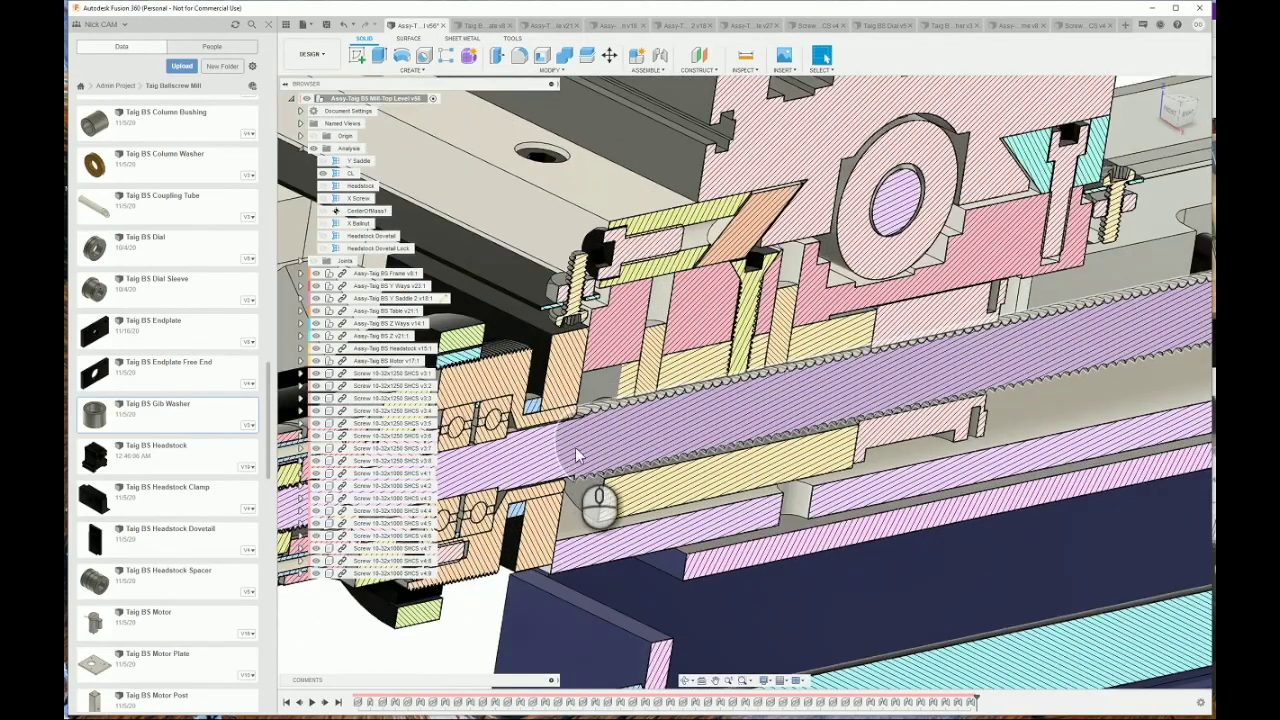
{"action": "scroll", "coordinate": [604, 436], "scroll_direction": "up", "scroll_amount": 6}
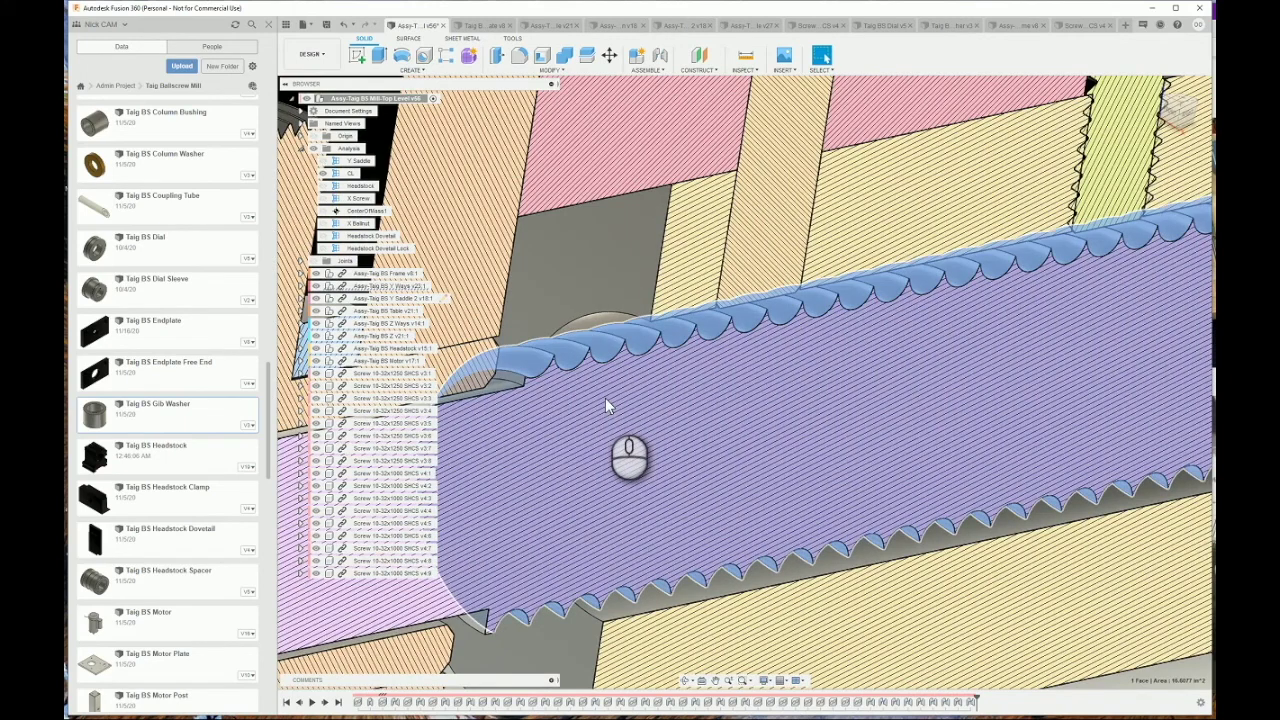
Expand the Y Ways and Y Transmission subassemblies and open the Taig BS Y Ballscrew component as a separate design
{"action": "left_click", "coordinate": [305, 287]}
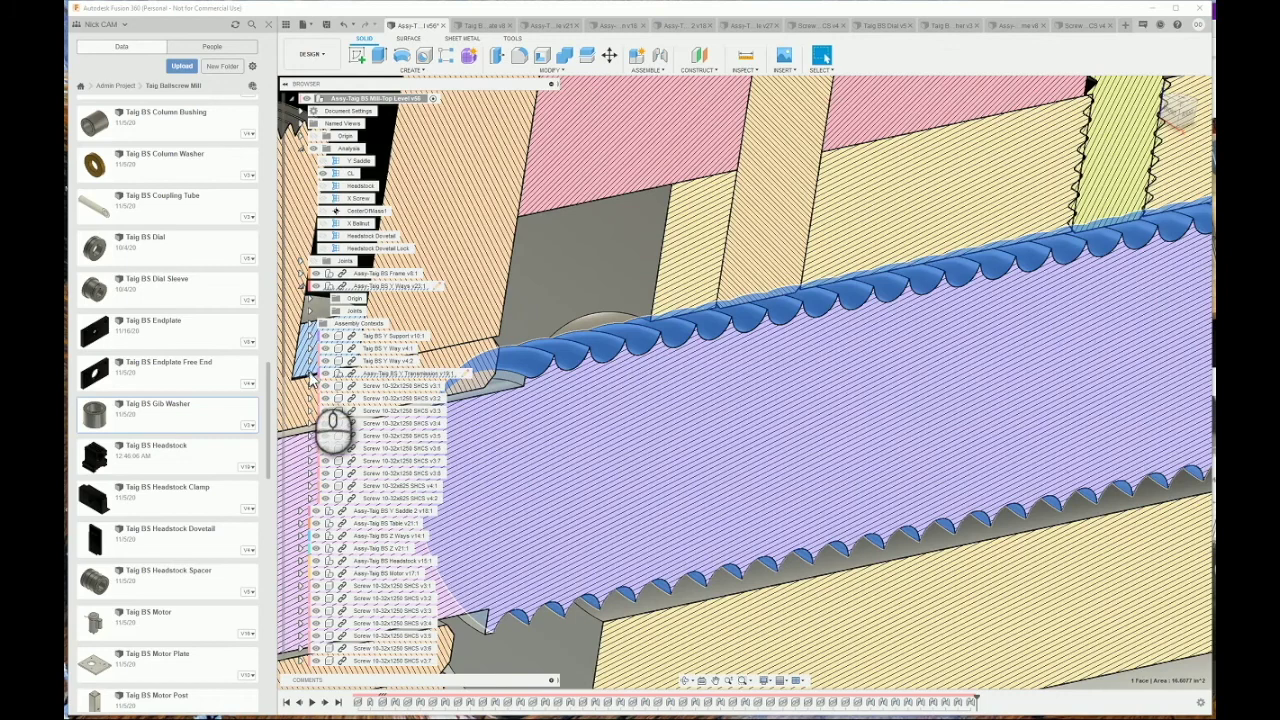
{"action": "left_click", "coordinate": [309, 375]}
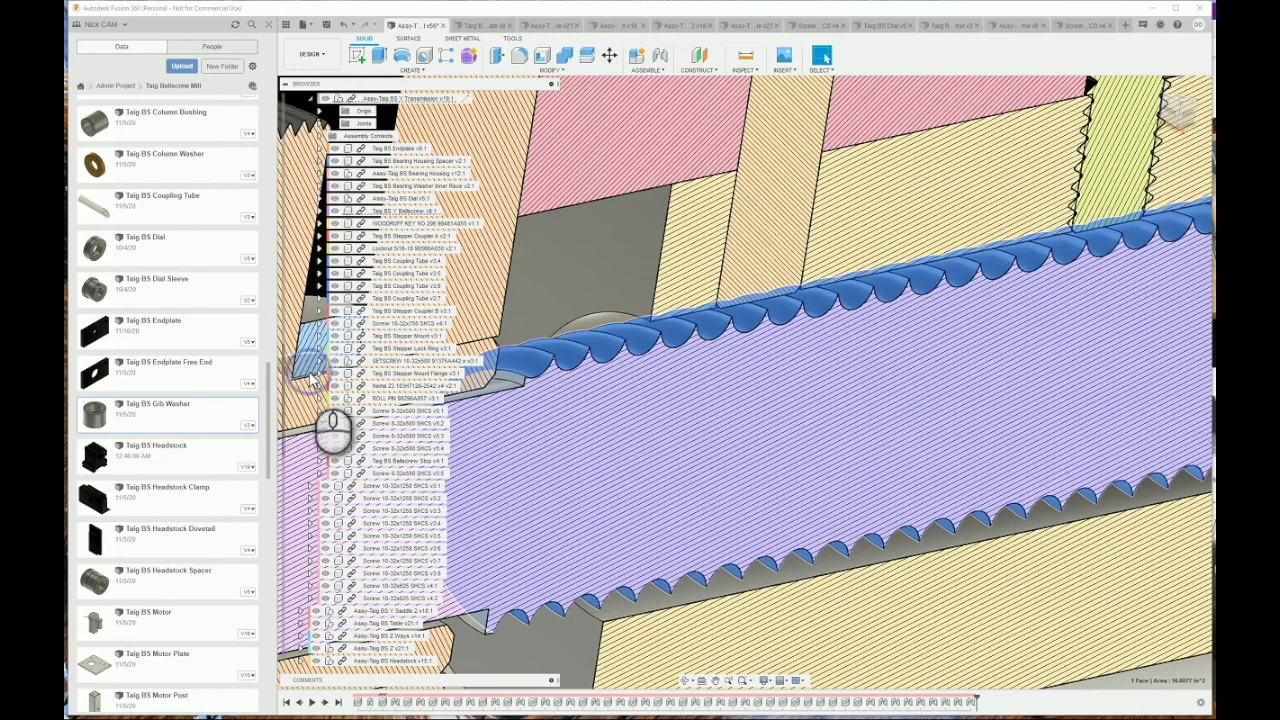
{"action": "right_click", "coordinate": [397, 213]}
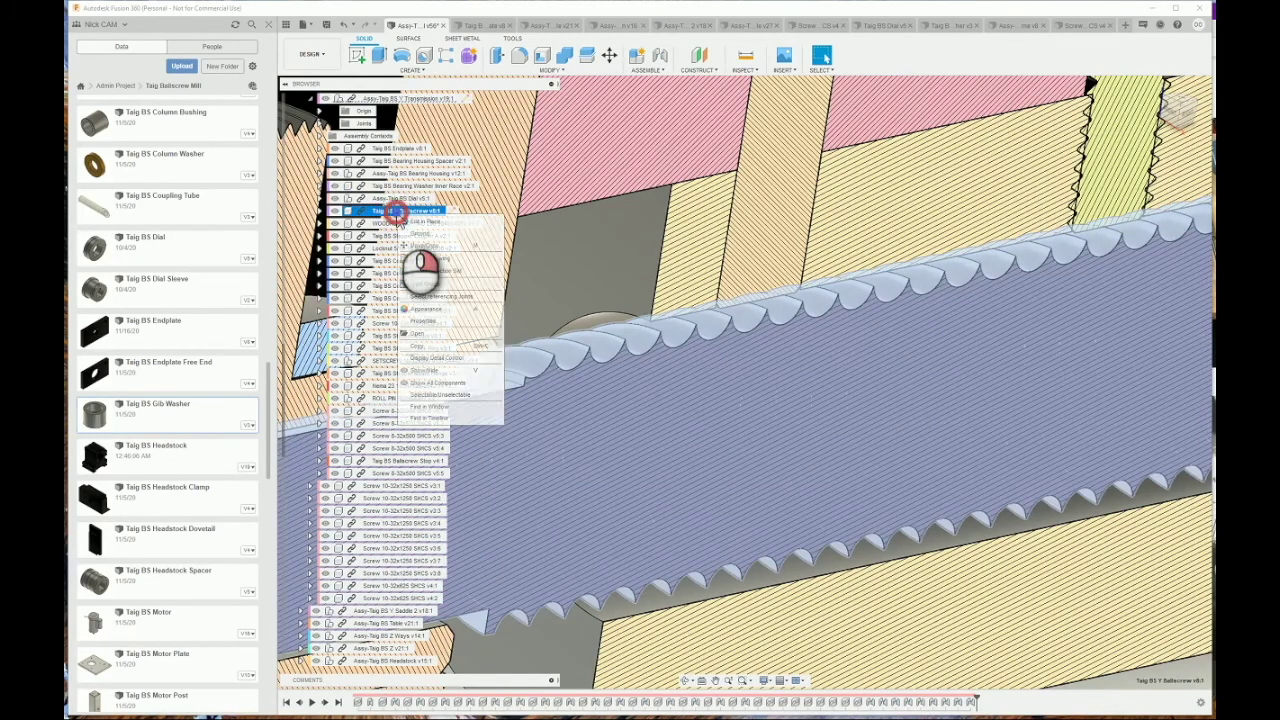
{"action": "left_click", "coordinate": [434, 327]}
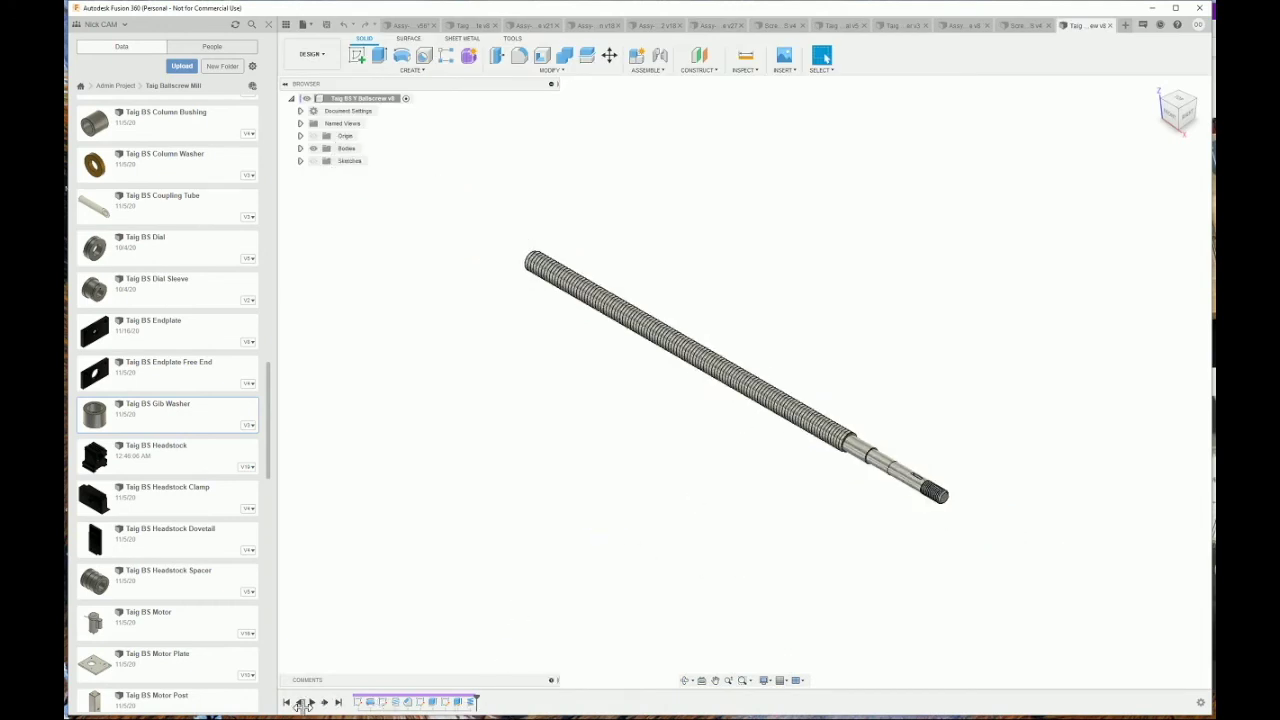
Roll the ballscrew's design history back one feature and forward again to compare the shaft without and with its thread
{"action": "left_click", "coordinate": [299, 703]}
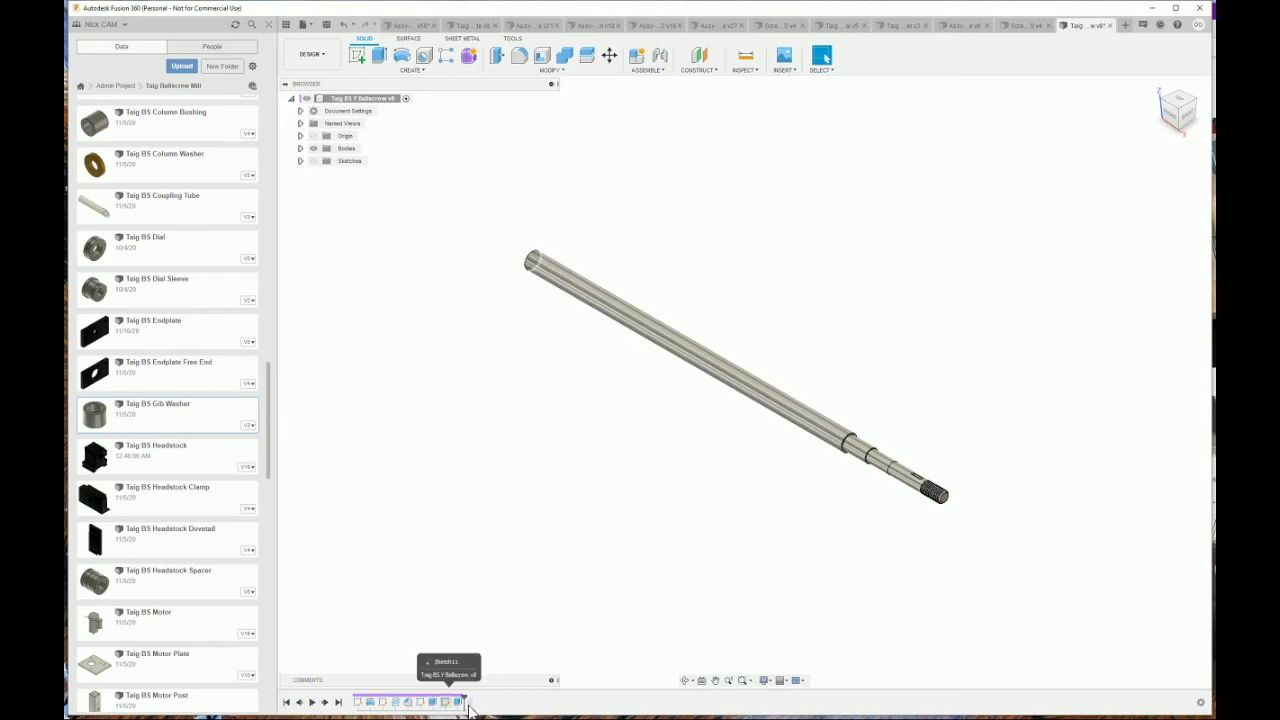
{"action": "scroll", "coordinate": [790, 495], "scroll_direction": "up", "scroll_amount": 6}
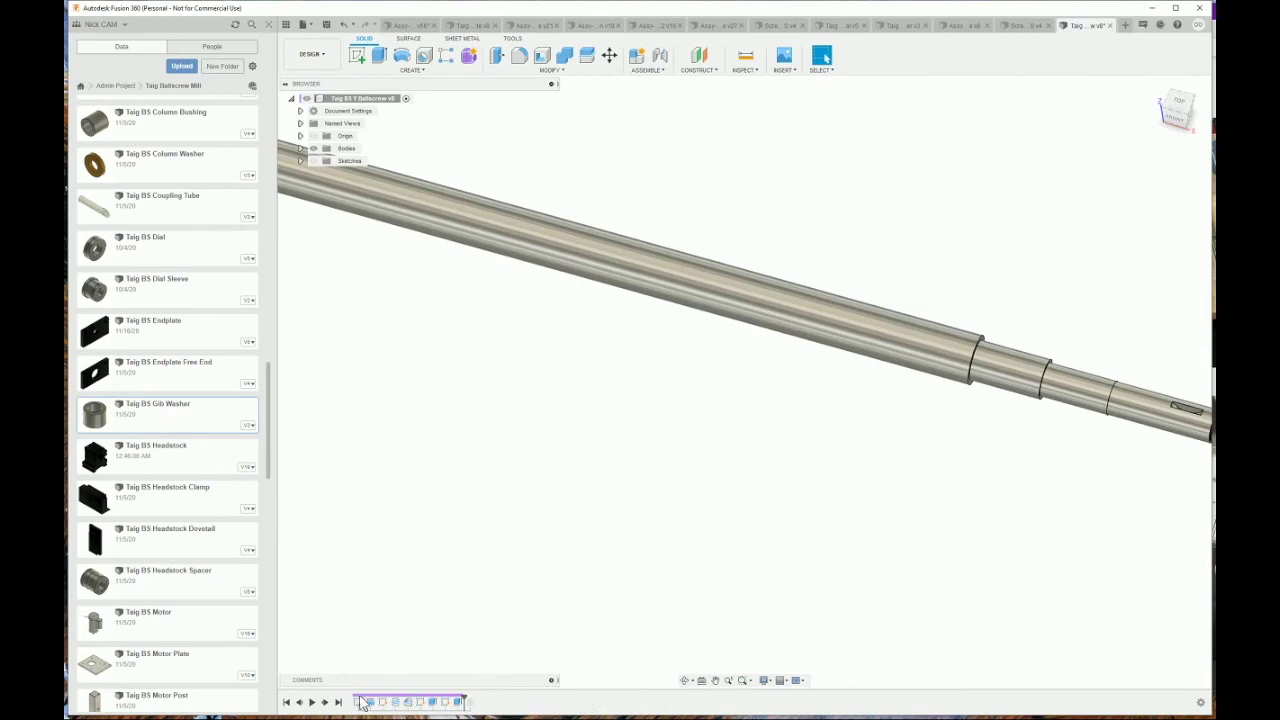
{"action": "left_click", "coordinate": [325, 703]}
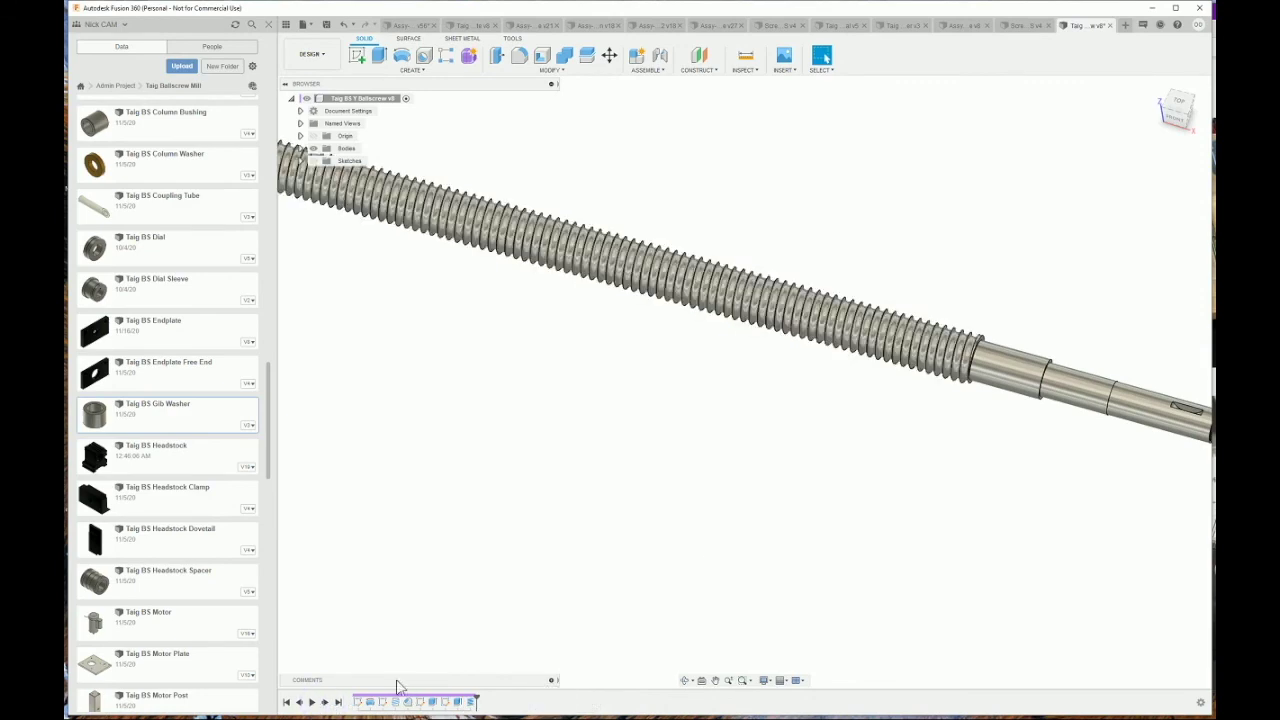
Examine the ballscrew's thread grooves and the stepped, keyed shaft end from several angles
{"action": "scroll", "coordinate": [930, 320], "scroll_direction": "up", "scroll_amount": 5}
{"action": "middle_click_drag", "start_coordinate": [897, 327], "coordinate": [928, 334], "text": "shift"}
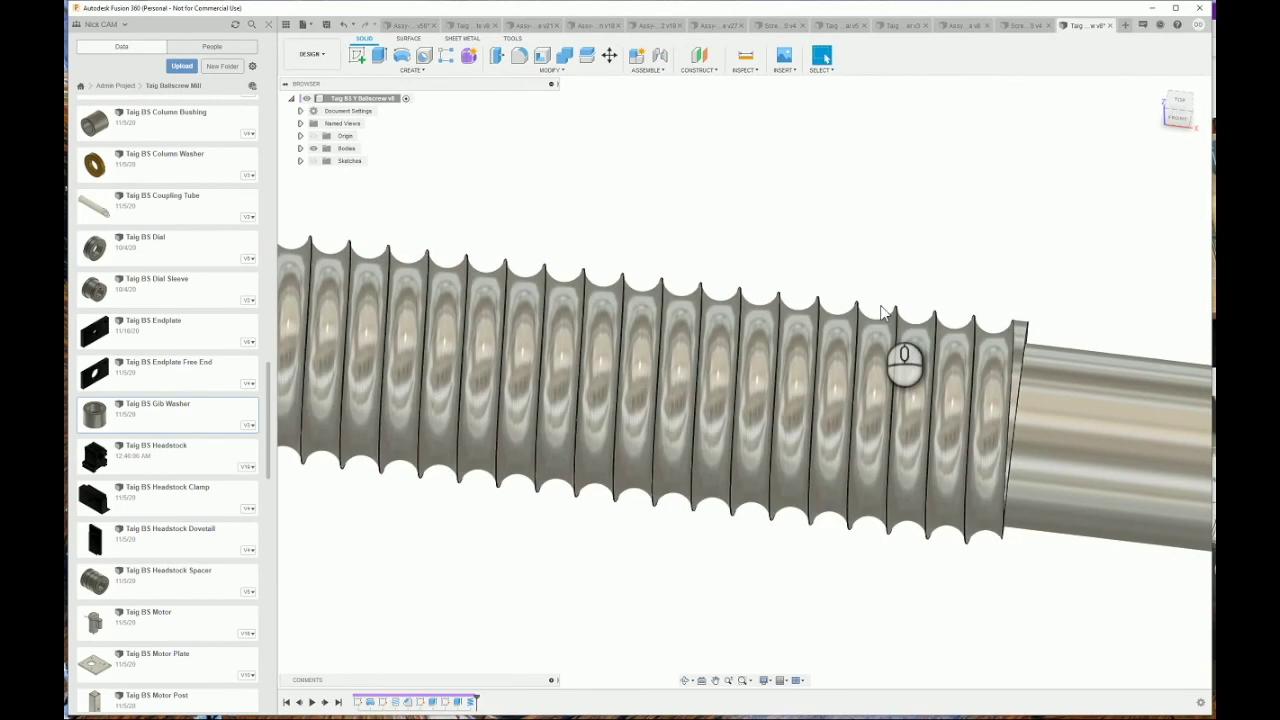
{"action": "scroll", "coordinate": [885, 314], "scroll_direction": "down", "scroll_amount": 3}
{"action": "middle_click_drag", "start_coordinate": [925, 257], "coordinate": [907, 268], "text": "shift"}
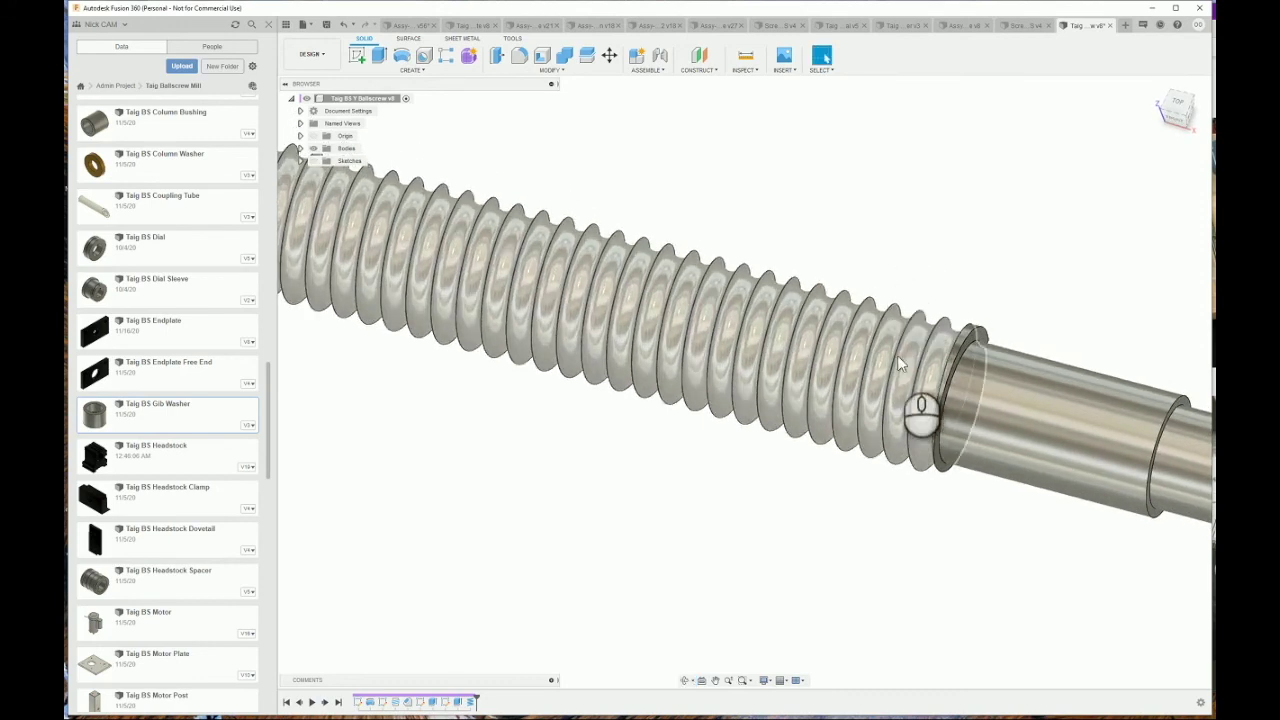
{"action": "scroll", "coordinate": [755, 420], "scroll_direction": "down", "scroll_amount": 4}
{"action": "scroll", "coordinate": [742, 375], "scroll_direction": "down", "scroll_amount": 3}
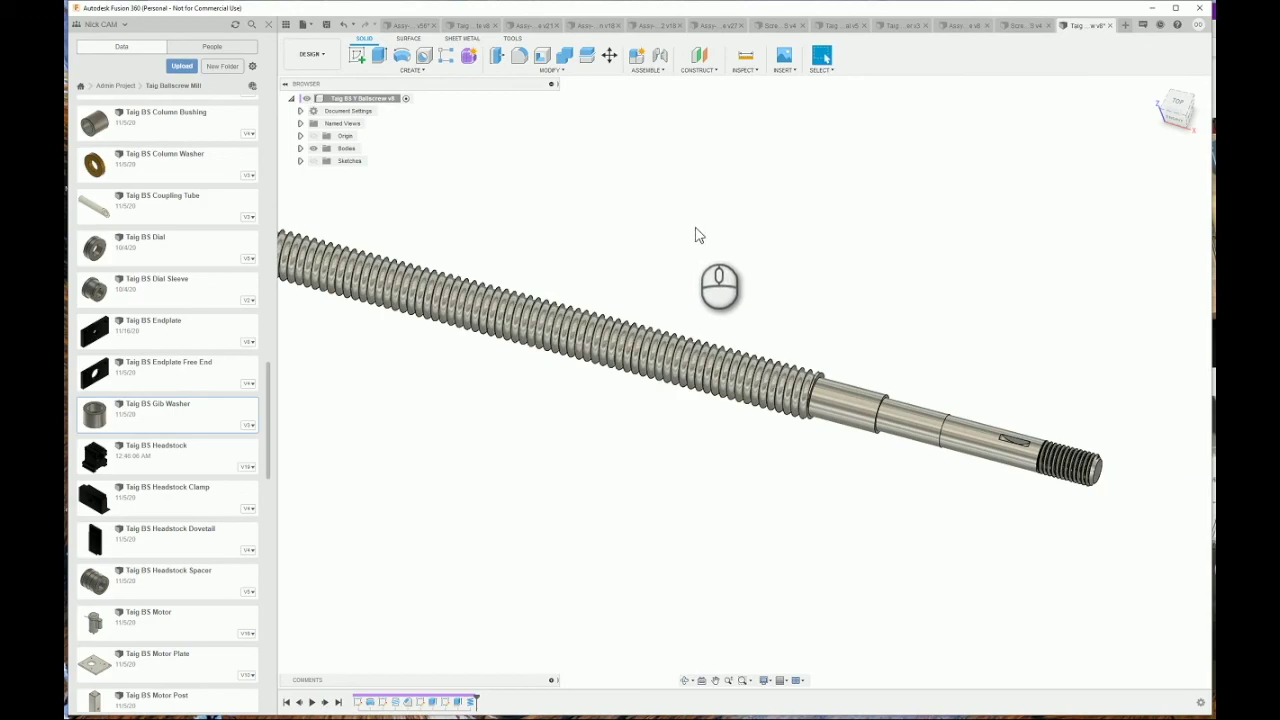
Return to the top-level mill assembly, collapse its list of analyses and turn off their display
{"action": "left_click", "coordinate": [402, 25]}
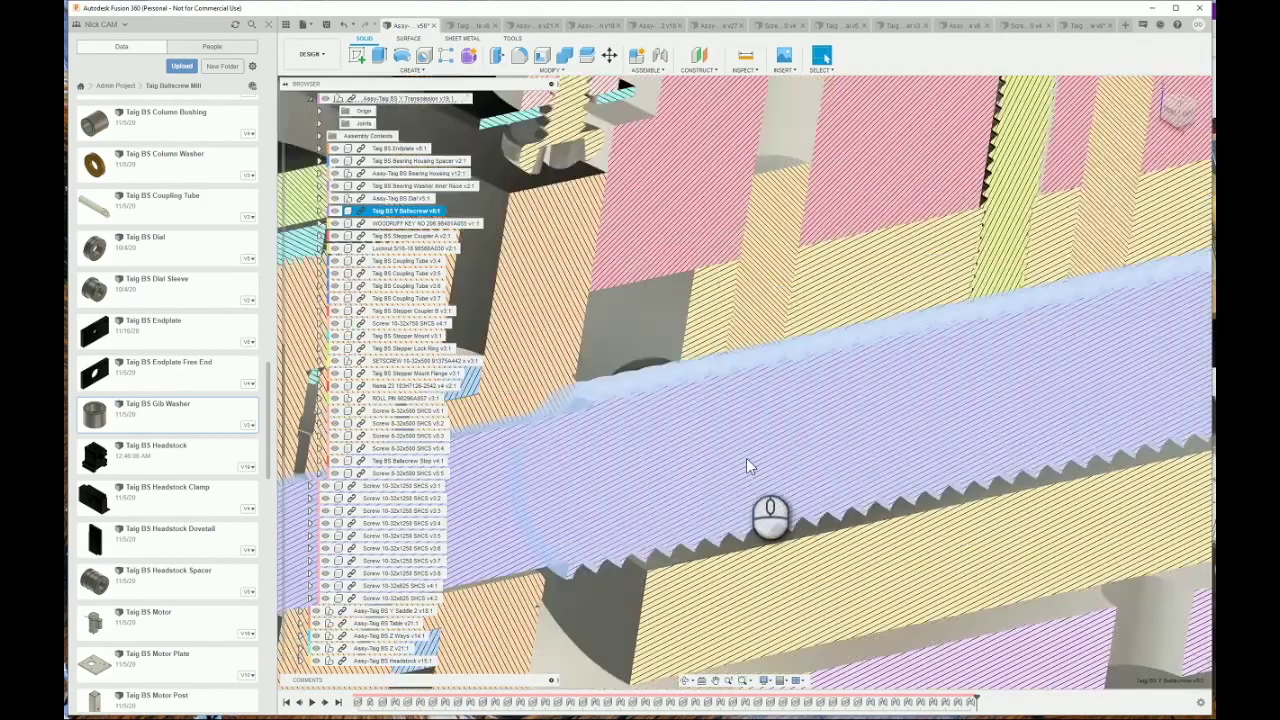
{"action": "scroll", "coordinate": [748, 459], "scroll_direction": "down", "scroll_amount": 4}
{"action": "scroll", "coordinate": [760, 480], "scroll_direction": "down", "scroll_amount": 10}
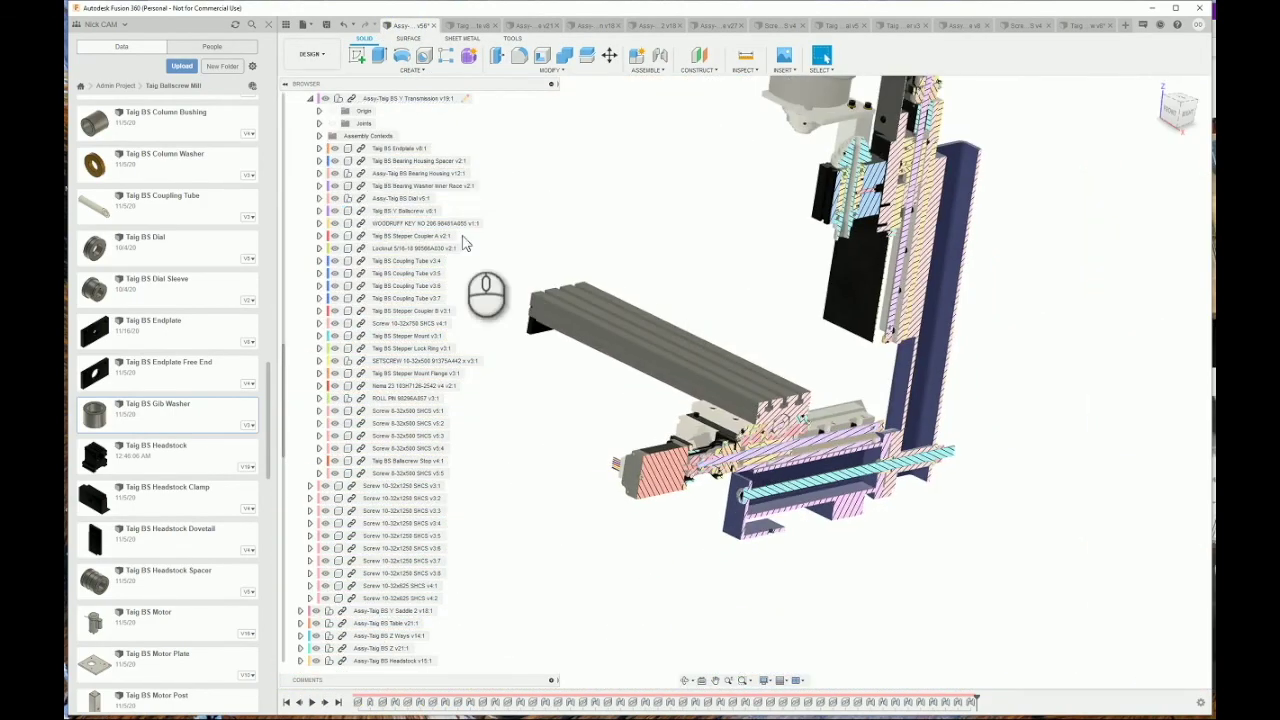
{"action": "scroll", "coordinate": [385, 283], "scroll_direction": "up", "scroll_amount": 5}
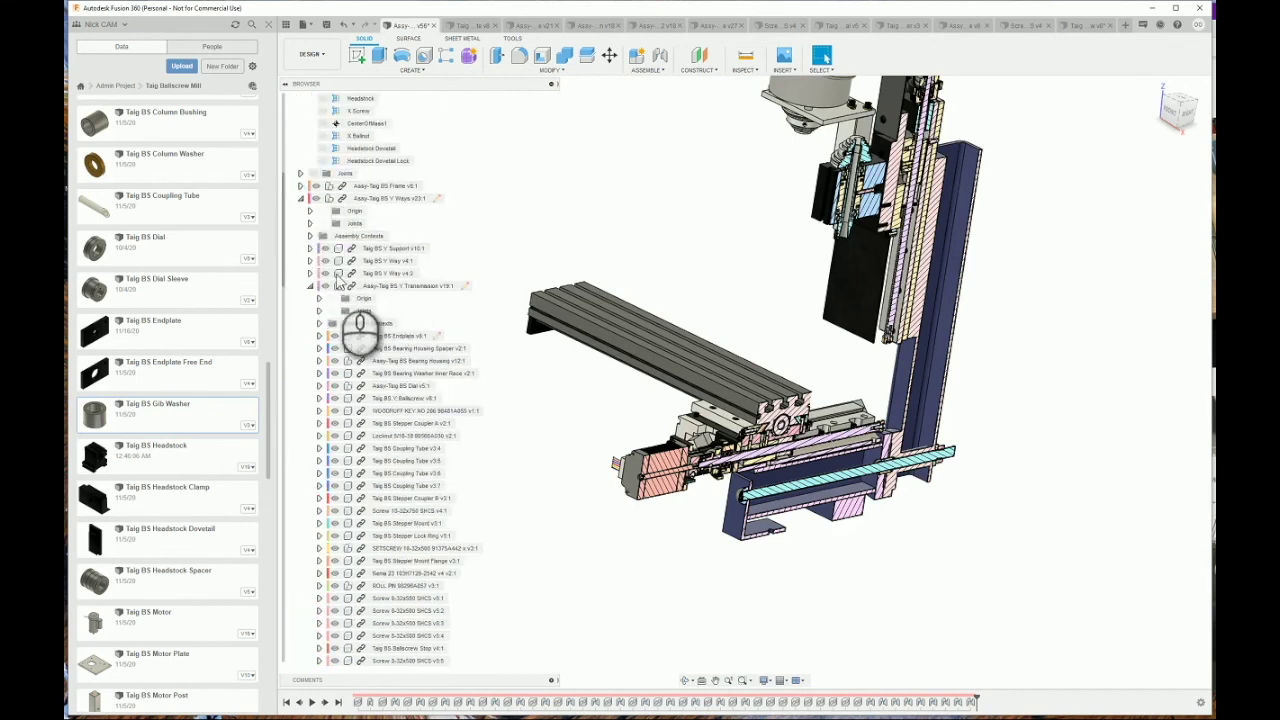
{"action": "scroll", "coordinate": [340, 285], "scroll_direction": "up", "scroll_amount": 3}
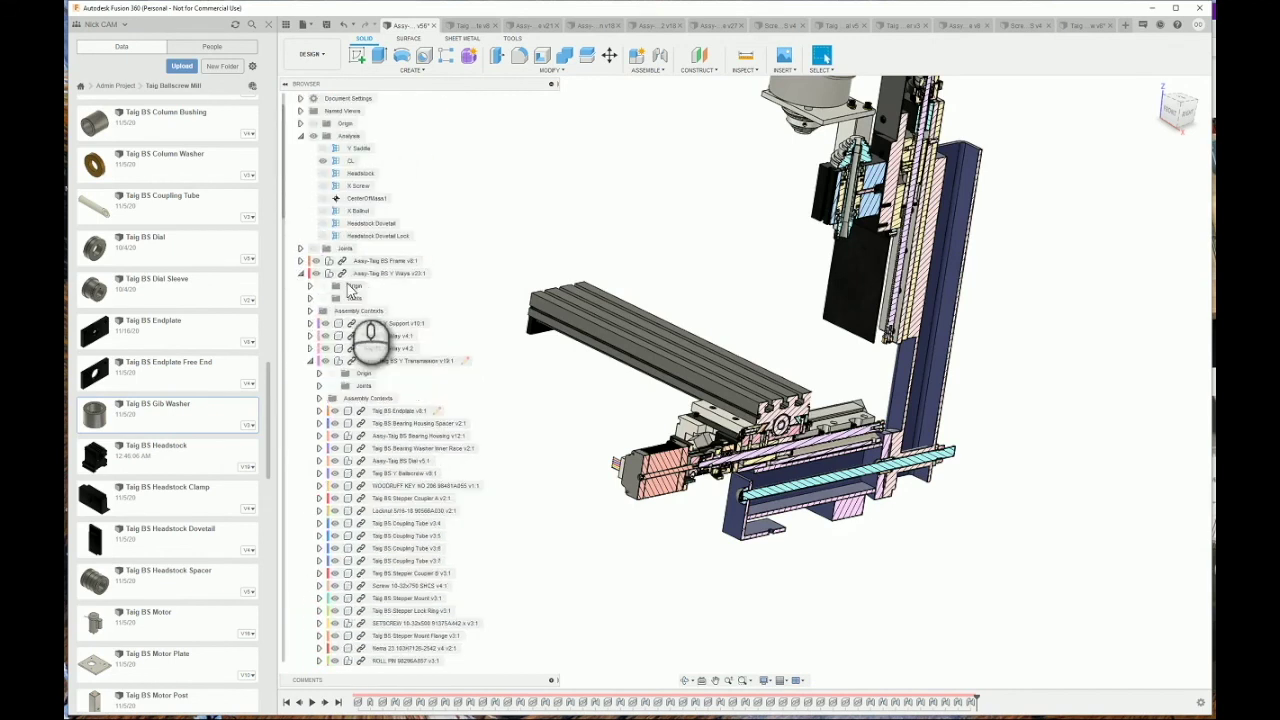
{"action": "left_click", "coordinate": [300, 149]}
{"action": "left_click", "coordinate": [314, 148]}
Examine the complete, unsectioned mill with its table, axis motors and headstock from several angles
{"action": "scroll", "coordinate": [968, 582], "scroll_direction": "down", "scroll_amount": 3}
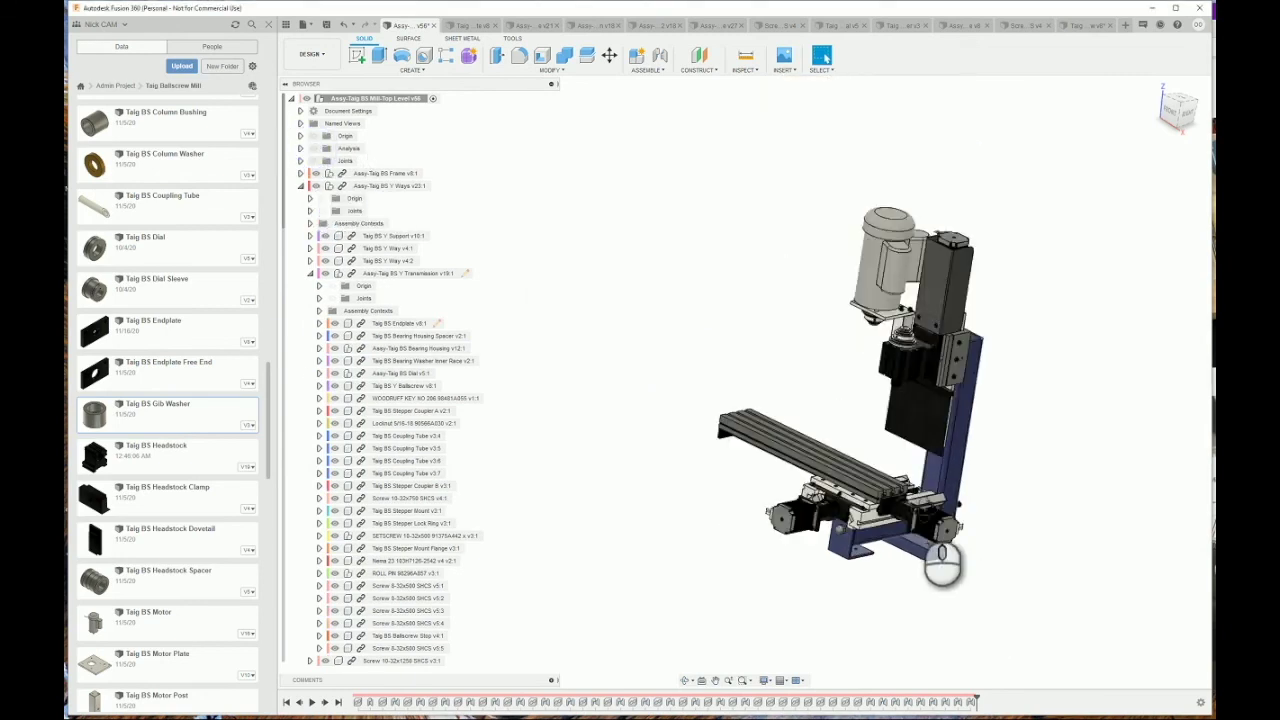
{"action": "middle_click_drag", "start_coordinate": [921, 513], "coordinate": [931, 526], "text": "shift"}
{"action": "scroll", "coordinate": [933, 529], "scroll_direction": "up", "scroll_amount": 3}
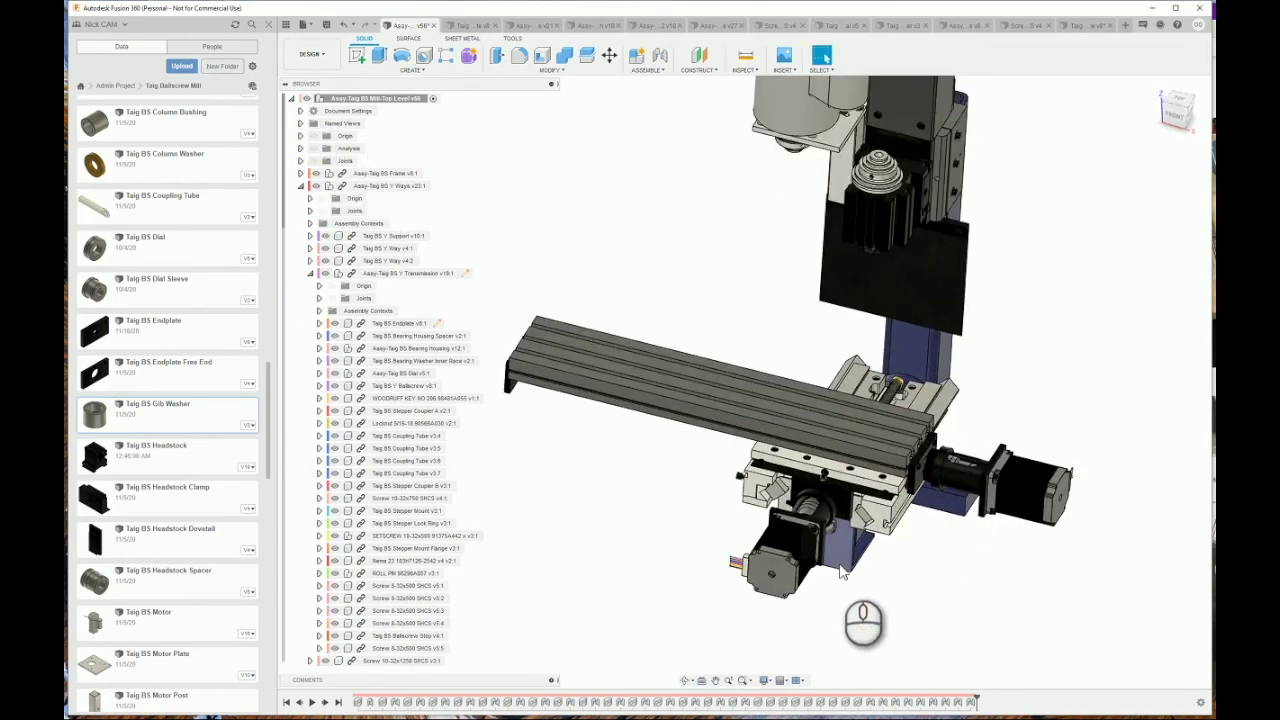
{"action": "middle_click_drag", "start_coordinate": [815, 548], "coordinate": [790, 580], "text": "shift"}
{"action": "scroll", "coordinate": [740, 603], "scroll_direction": "down", "scroll_amount": 3}
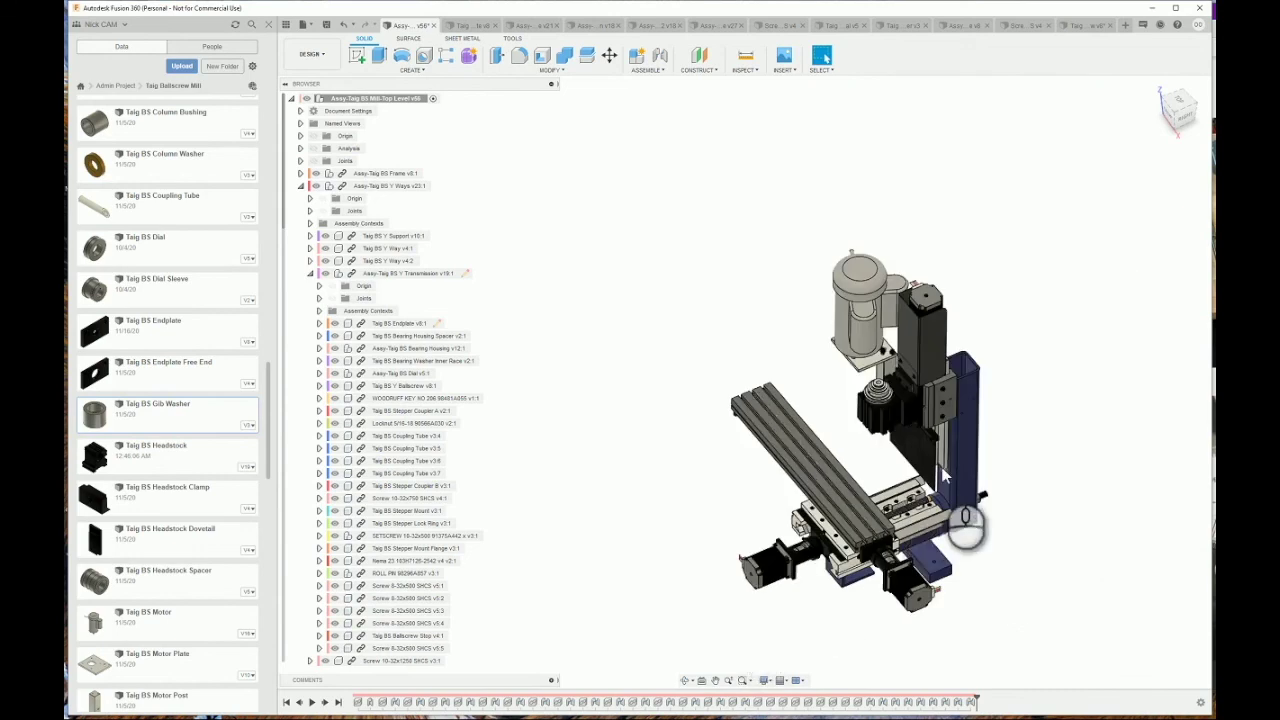
{"action": "scroll", "coordinate": [943, 477], "scroll_direction": "up", "scroll_amount": 3}
{"action": "middle_click_drag", "start_coordinate": [943, 477], "coordinate": [942, 446], "text": "shift"}
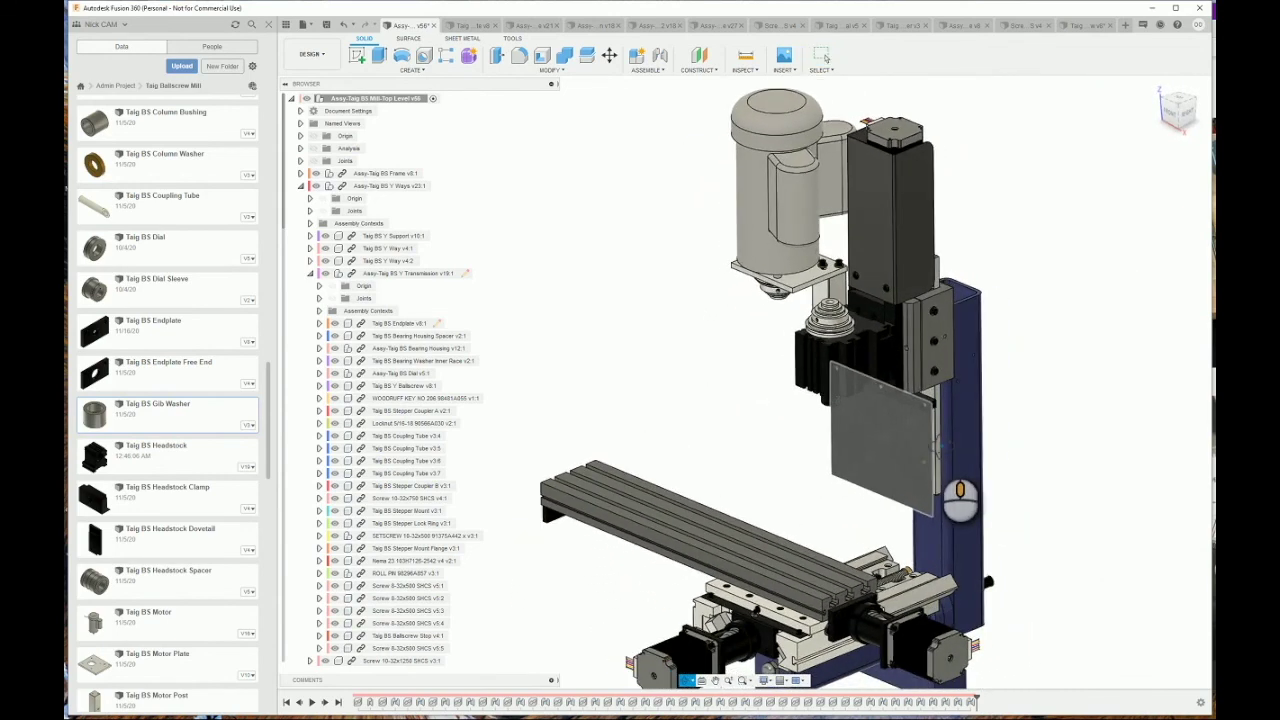